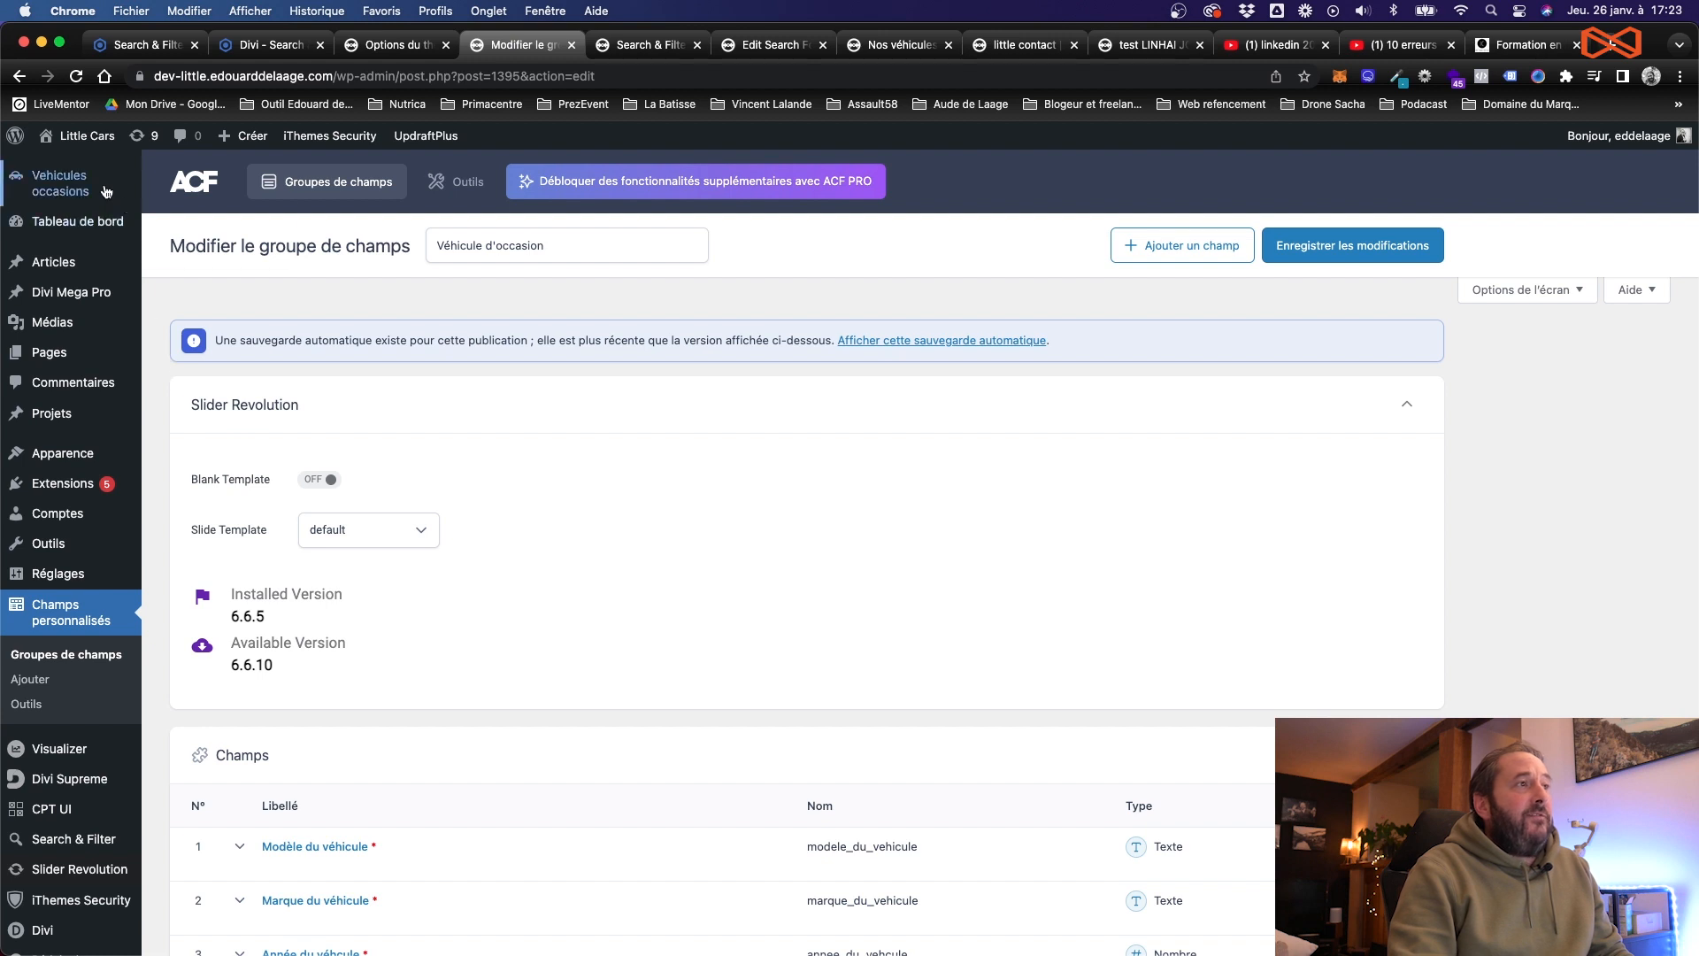
# Step: Open the Search & Filter plugin's list of search forms in the WordPress admin
pyautogui.moveTo(70, 481)
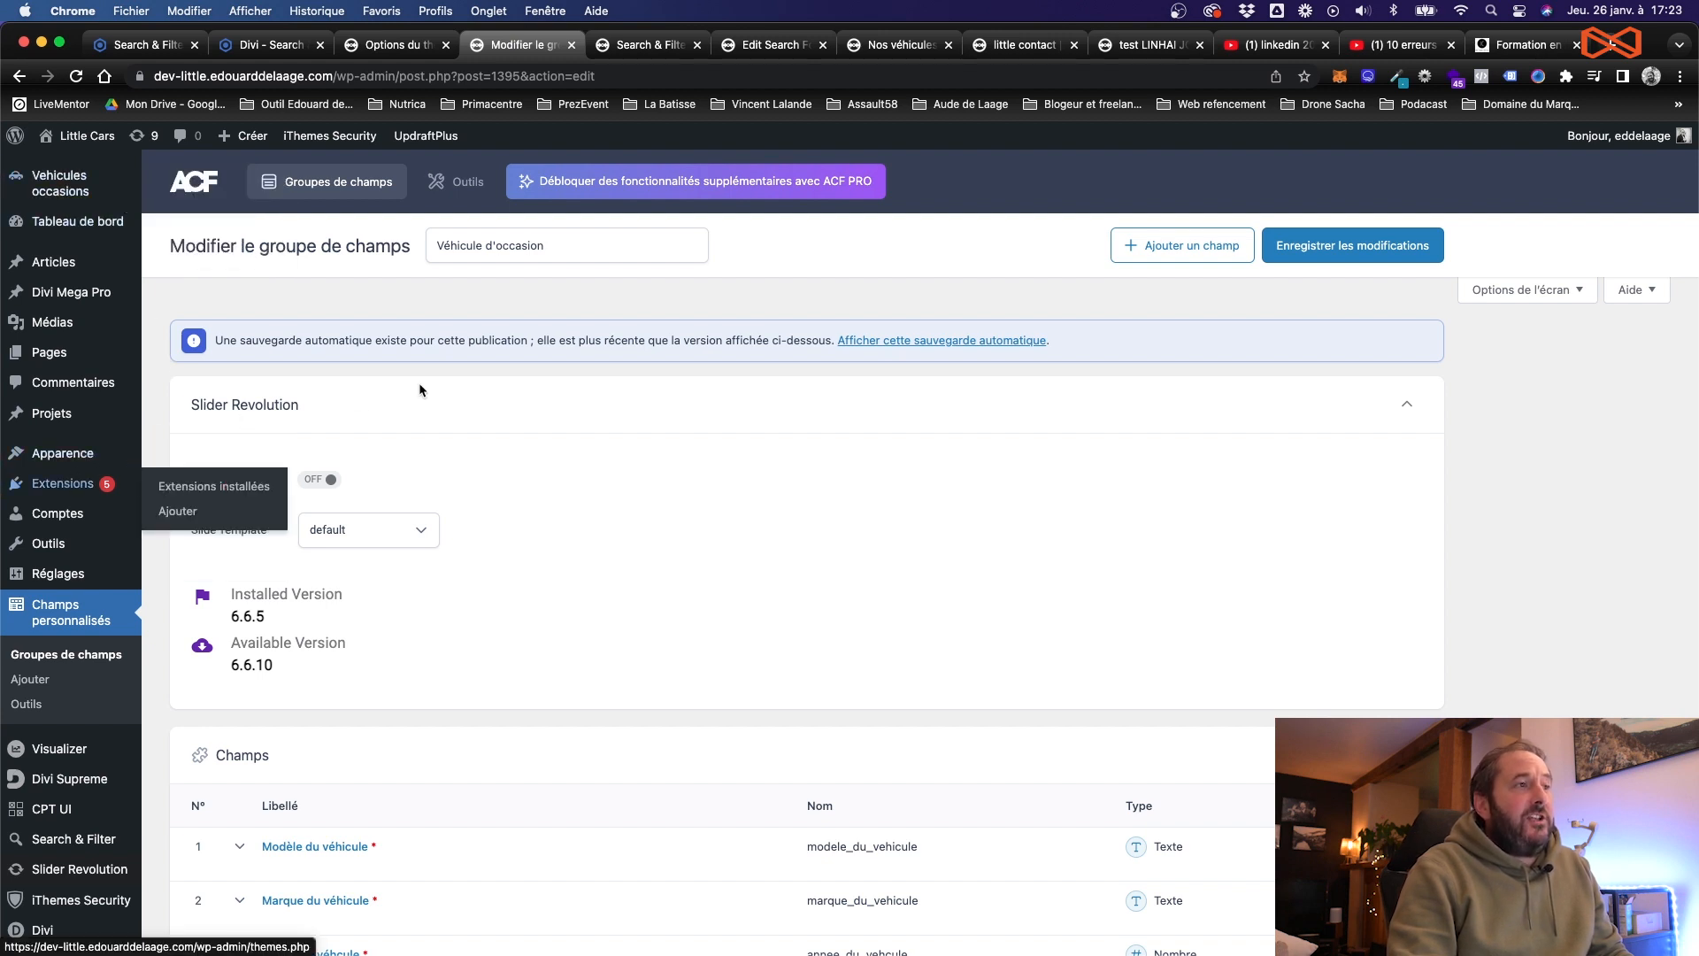
pyautogui.moveTo(71, 839)
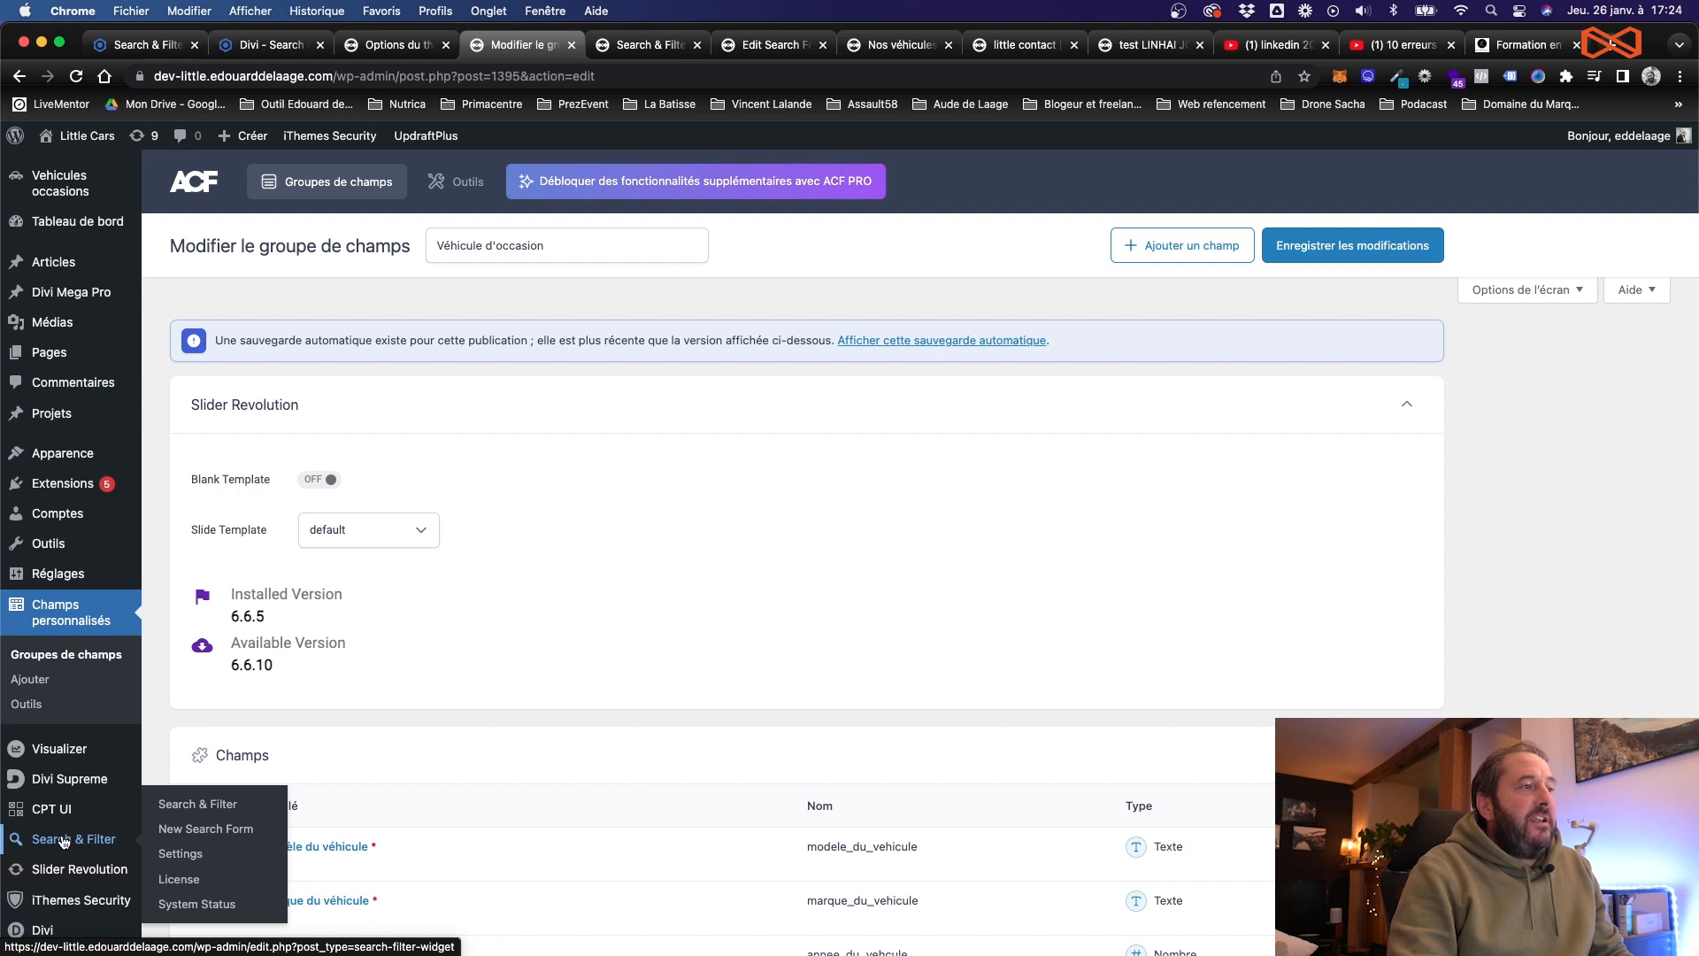
pyautogui.click(62, 841)
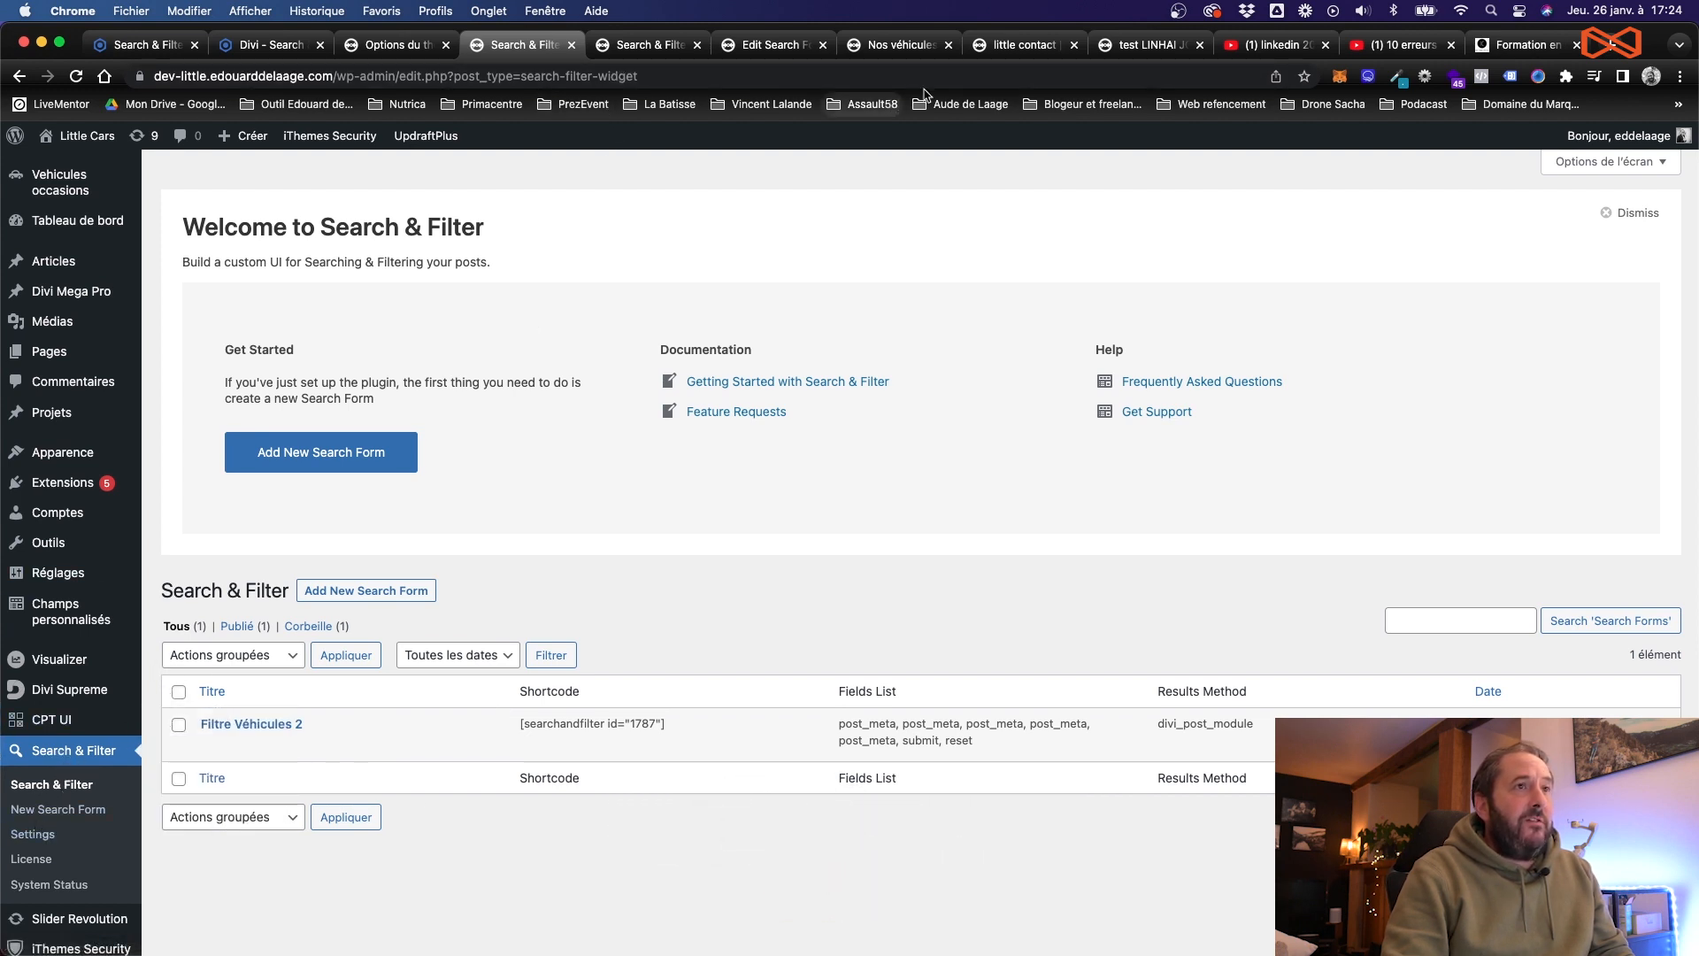
# Step: Go to the site's used vehicles page and look through the vehicle listings and their details
pyautogui.click(1016, 50)
pyautogui.click(898, 44)
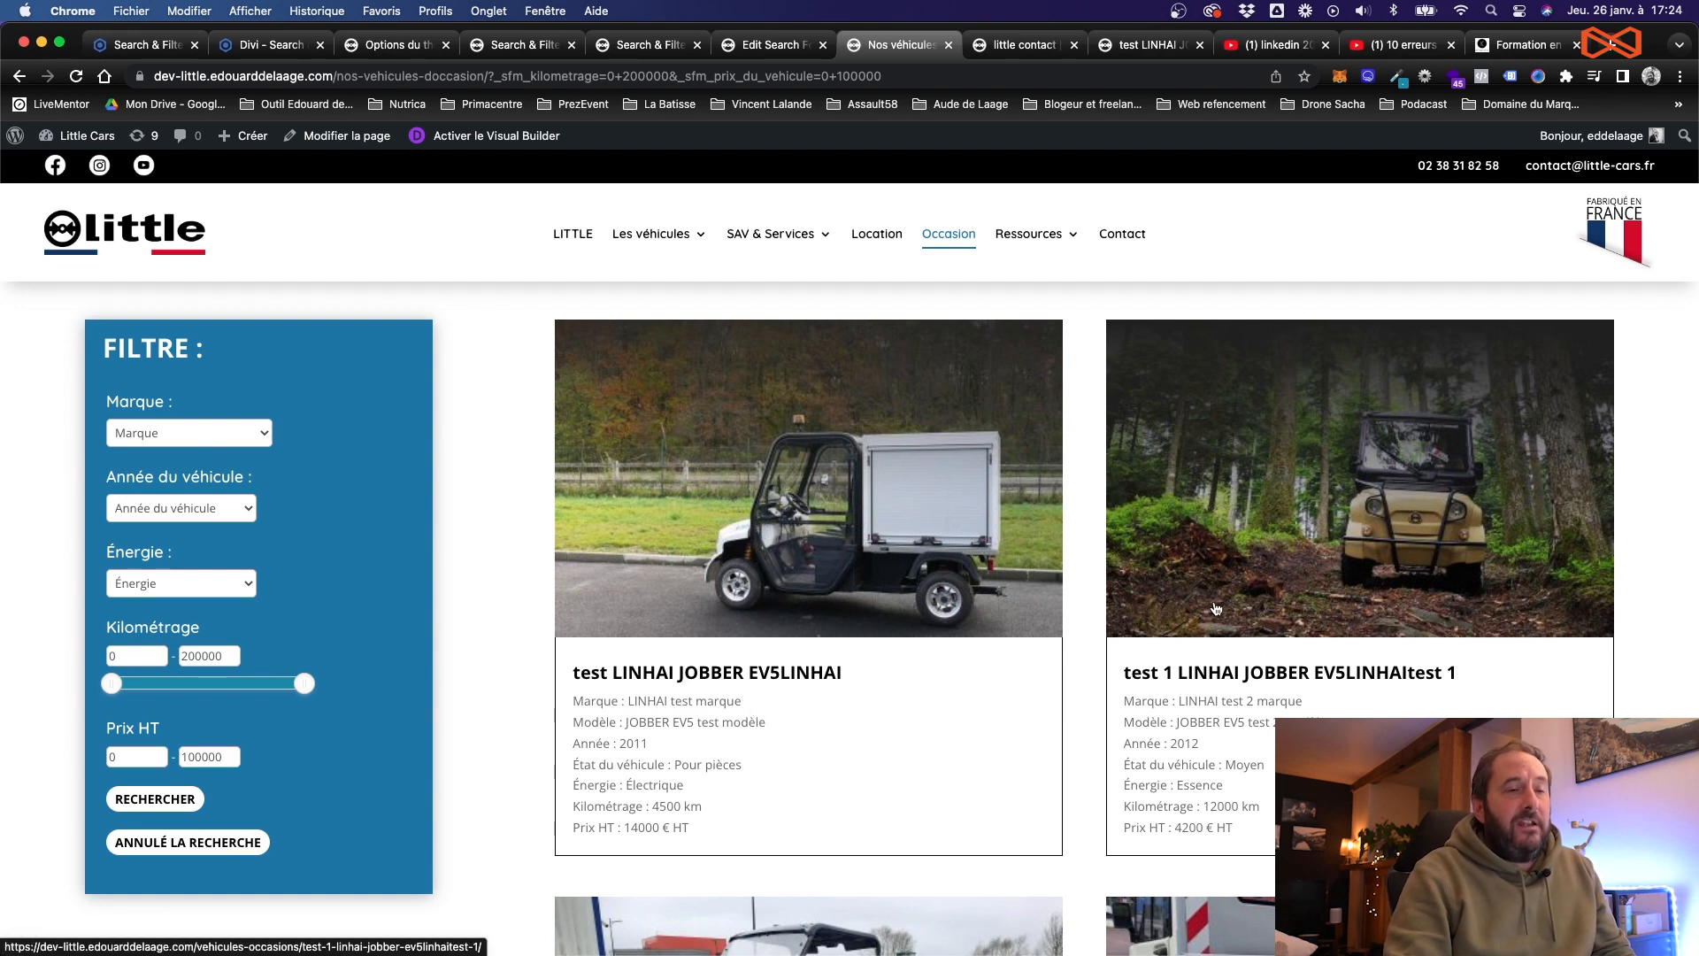
pyautogui.scroll(-4, 1216, 608)
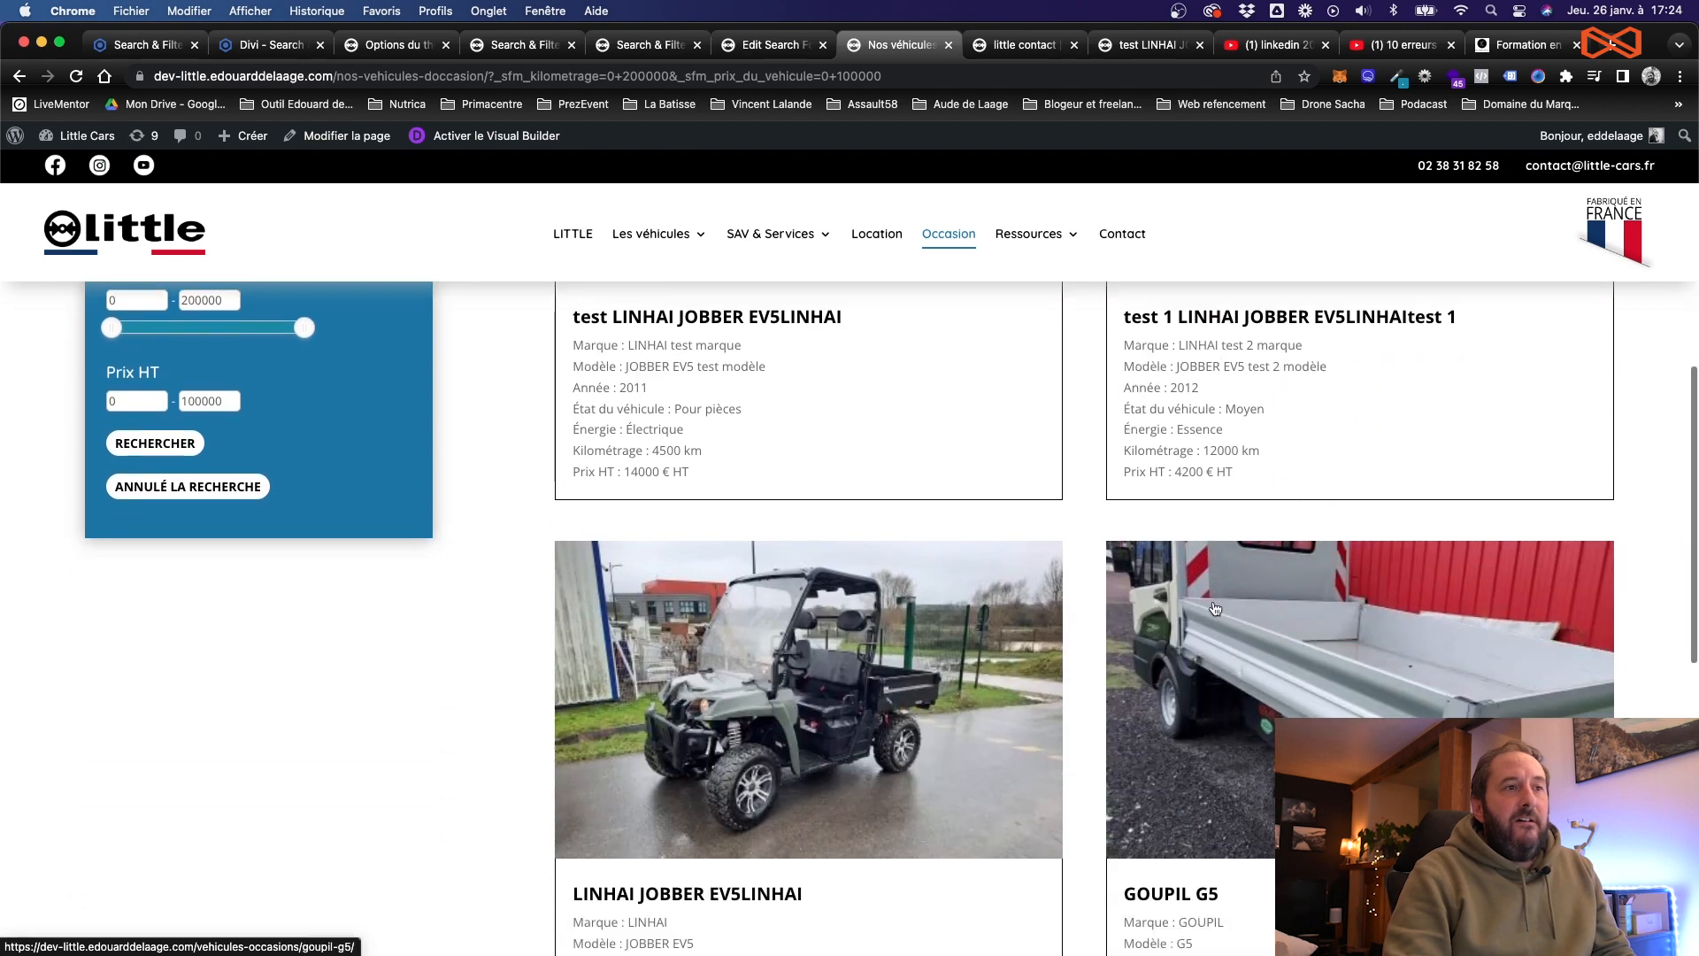
pyautogui.scroll(-3, 1216, 608)
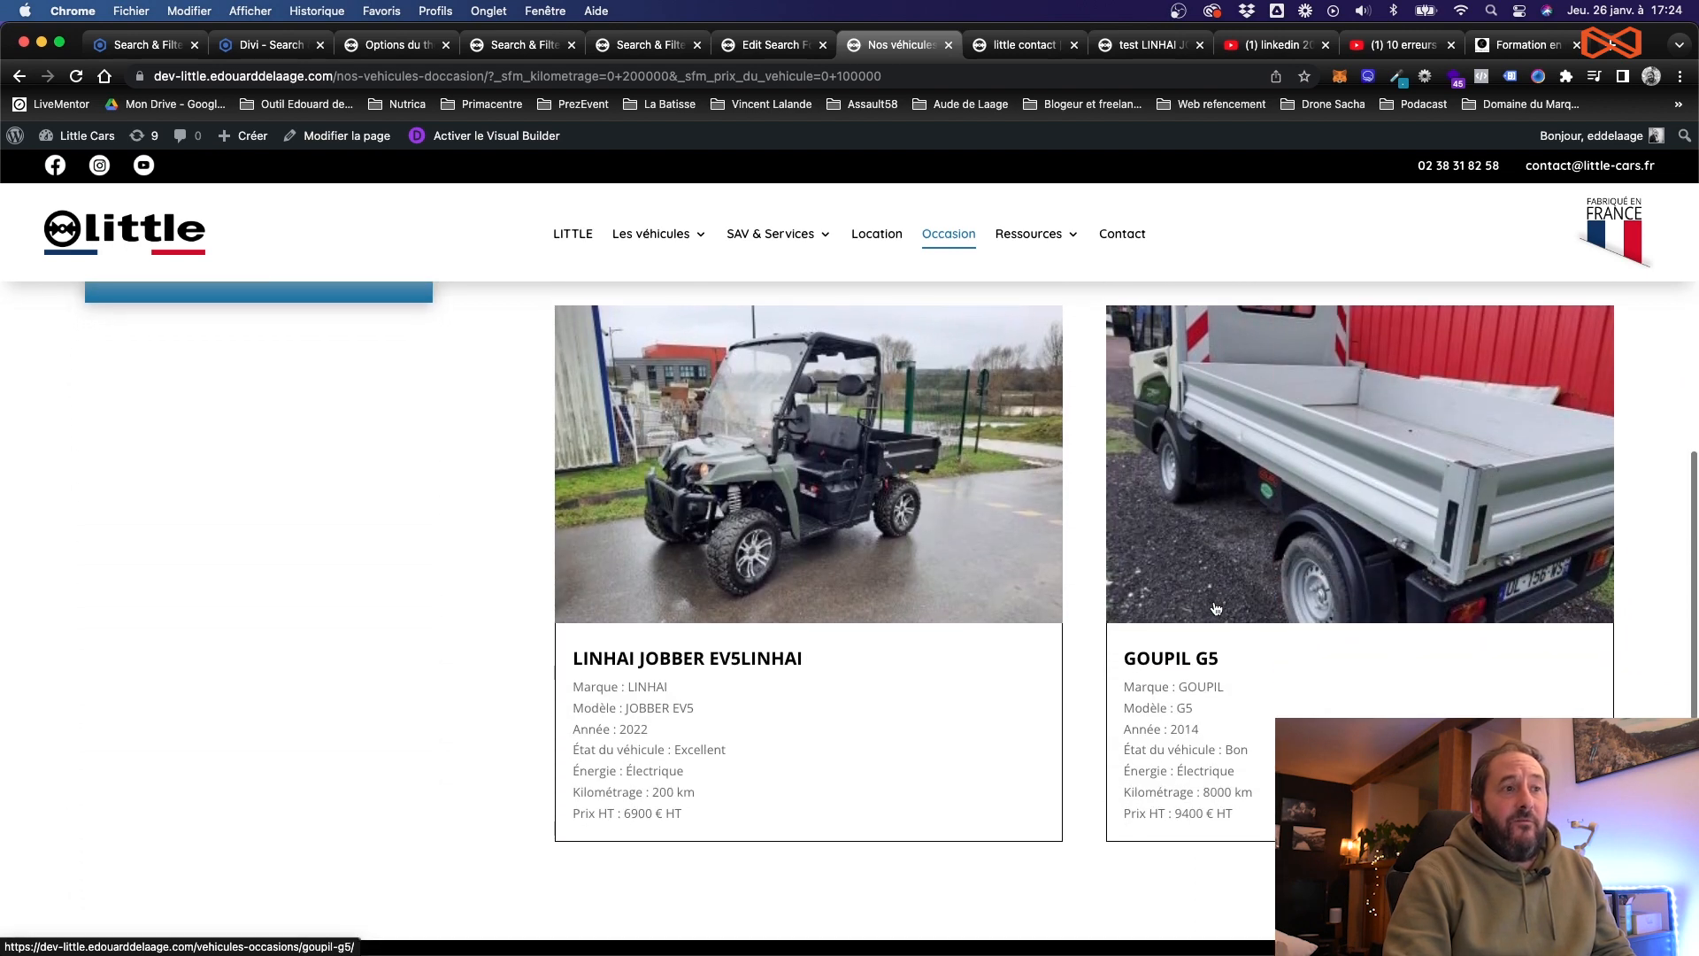
pyautogui.scroll(8, 1216, 608)
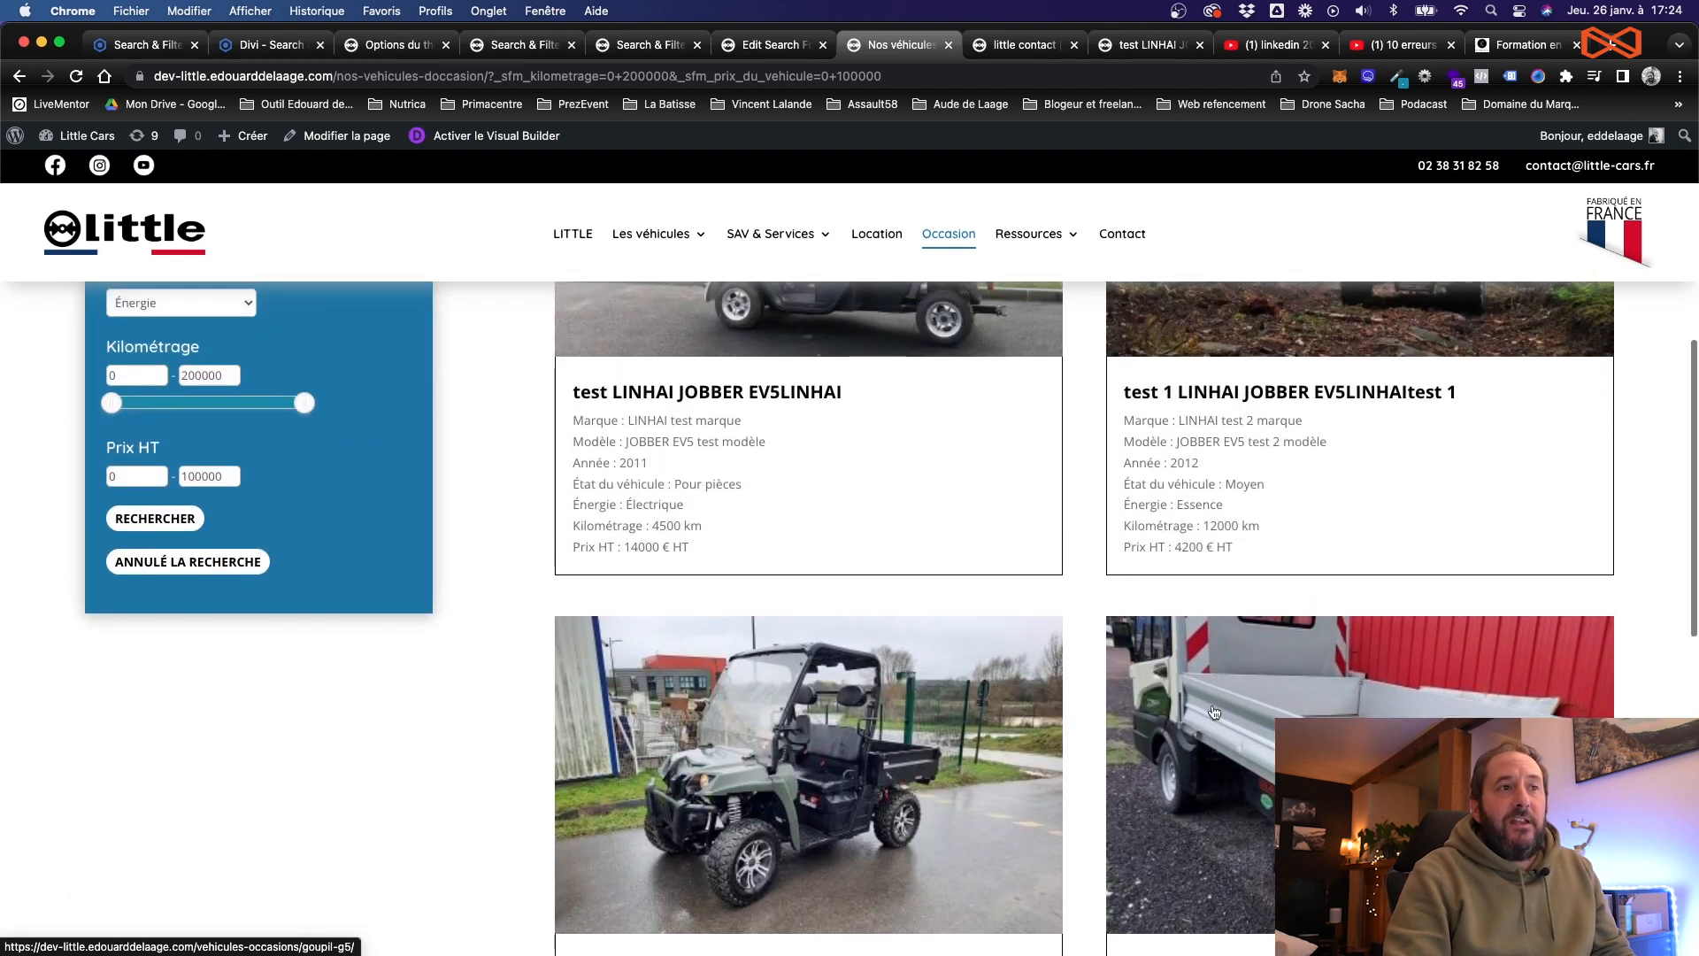
pyautogui.scroll(-4, 1044, 566)
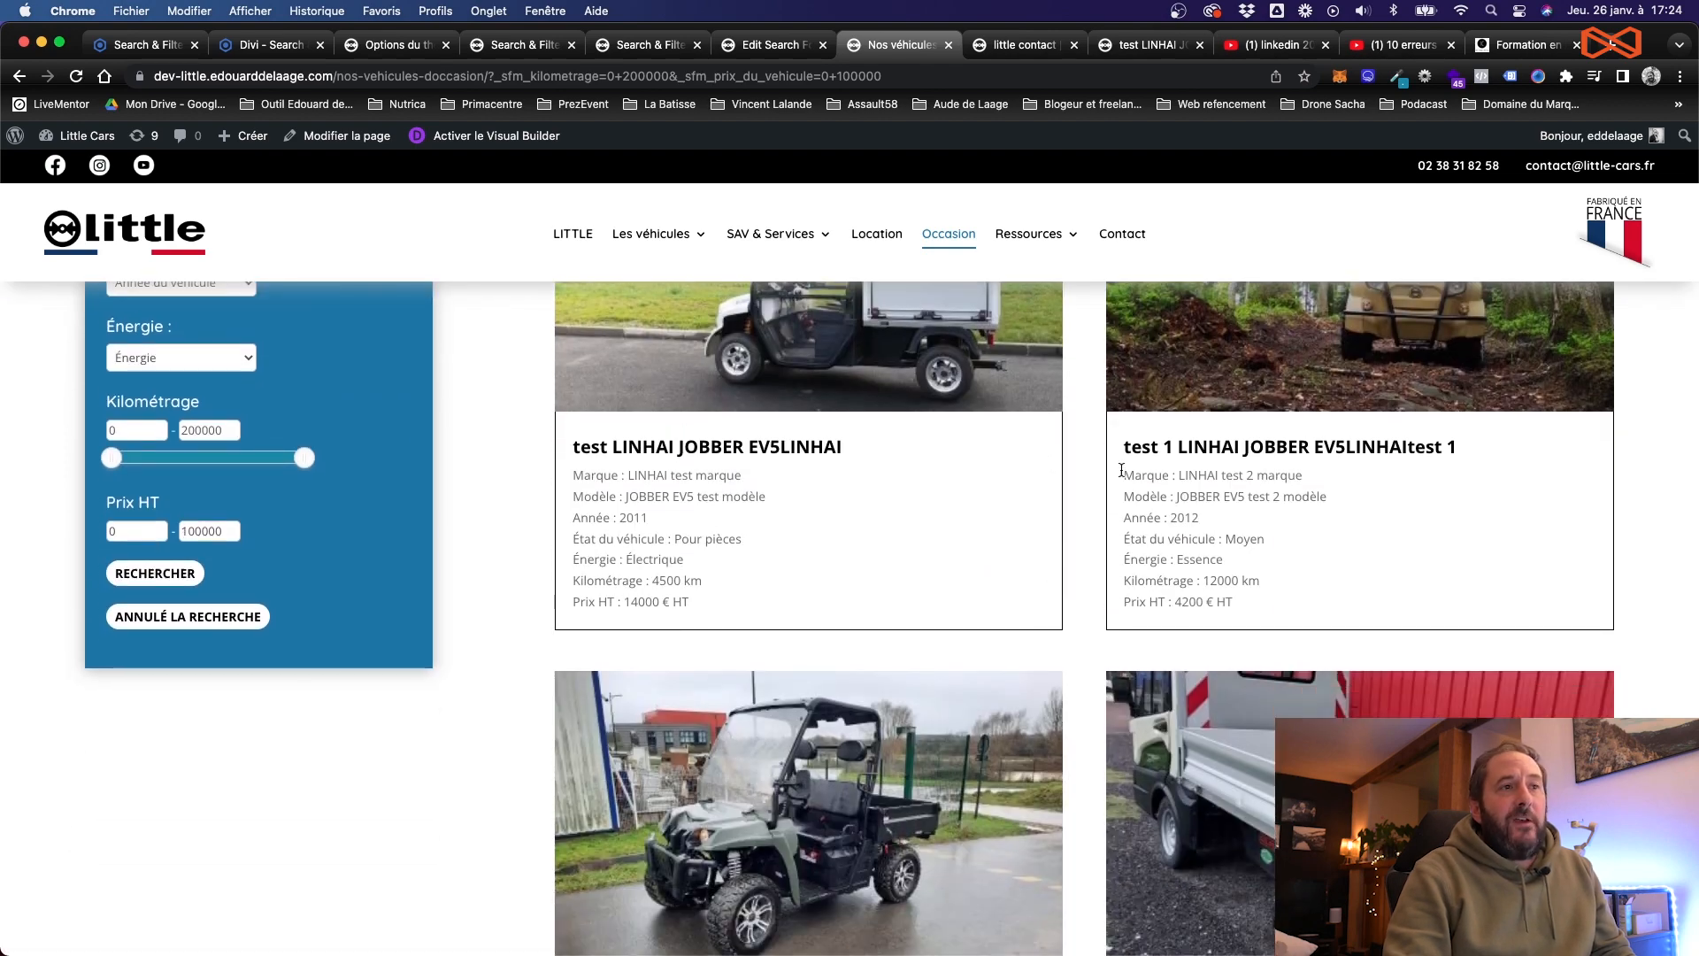
pyautogui.scroll(-6, 1086, 478)
pyautogui.scroll(4, 1070, 478)
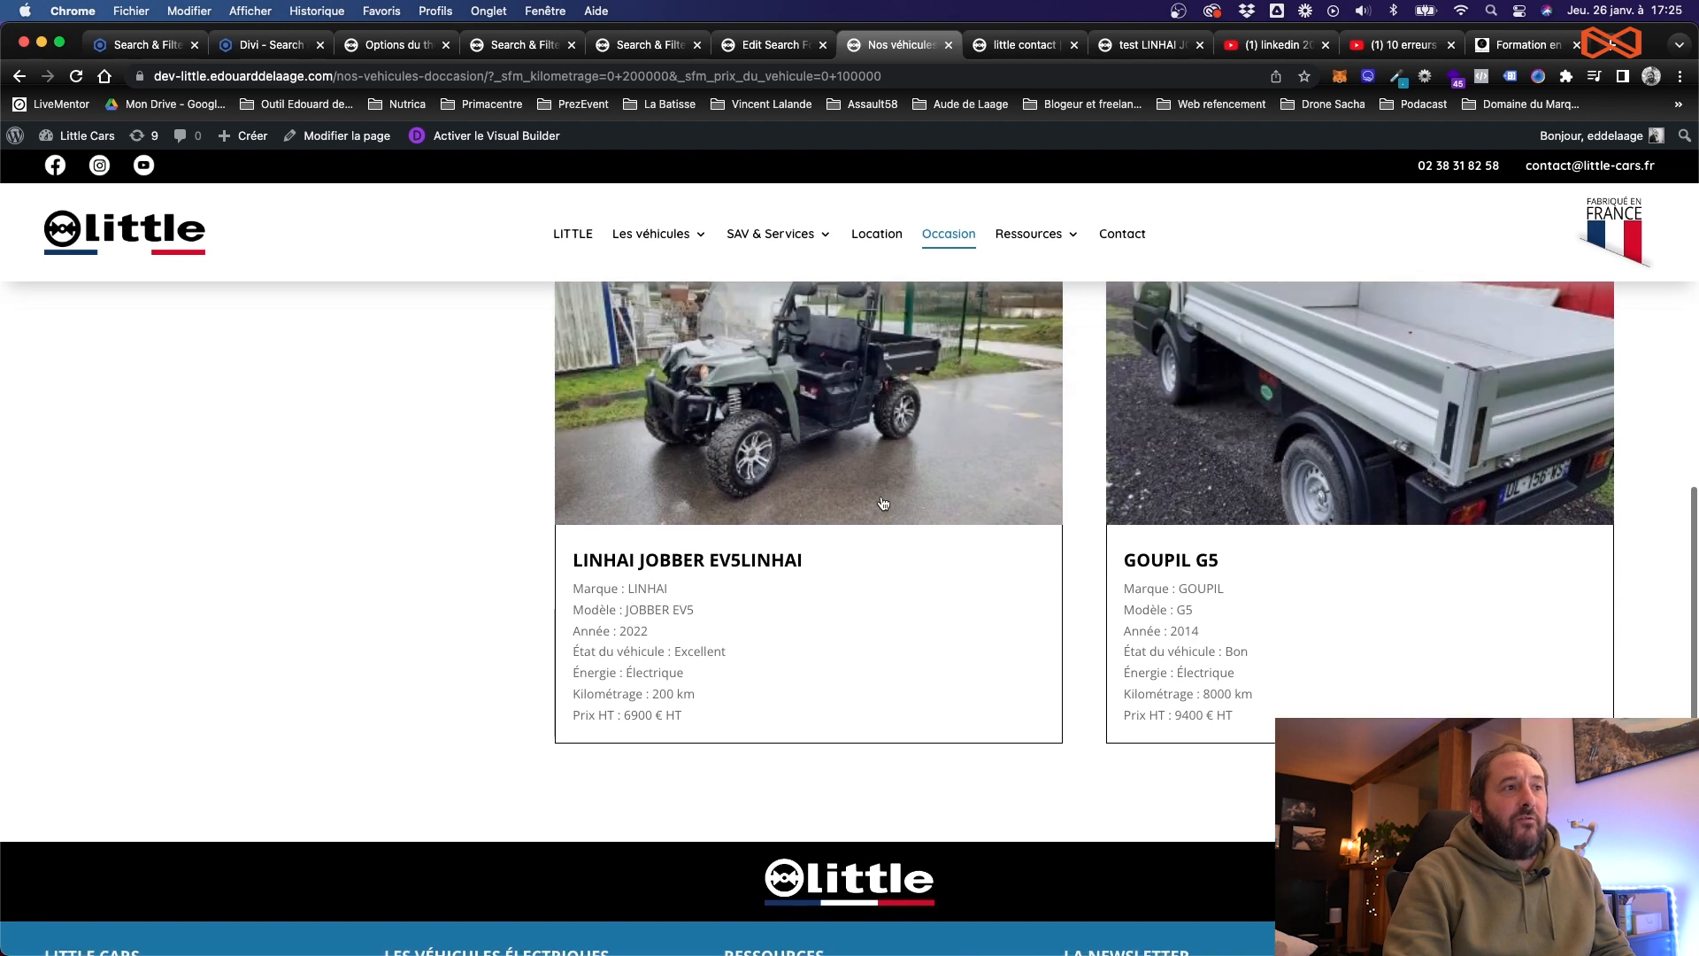
pyautogui.scroll(2, 1081, 479)
pyautogui.scroll(5, 1082, 476)
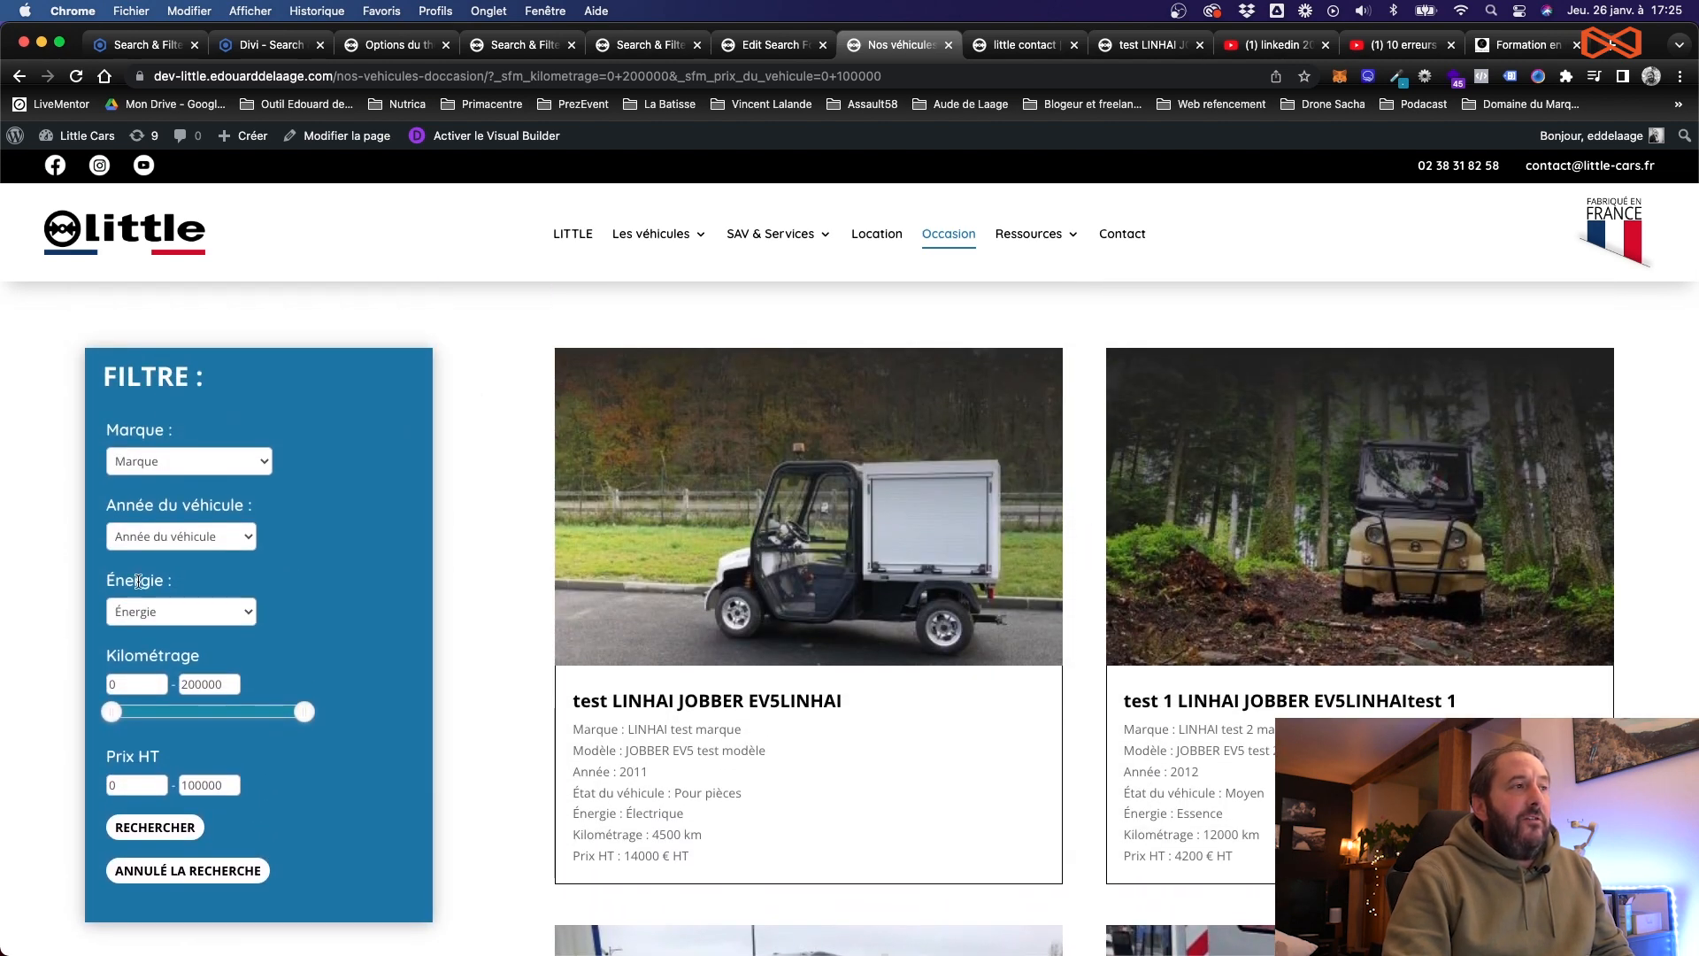
# Step: Inspect the available choices of the Marque, Année du véhicule and Énergie filters without selecting any
pyautogui.click(178, 461)
pyautogui.click(179, 461)
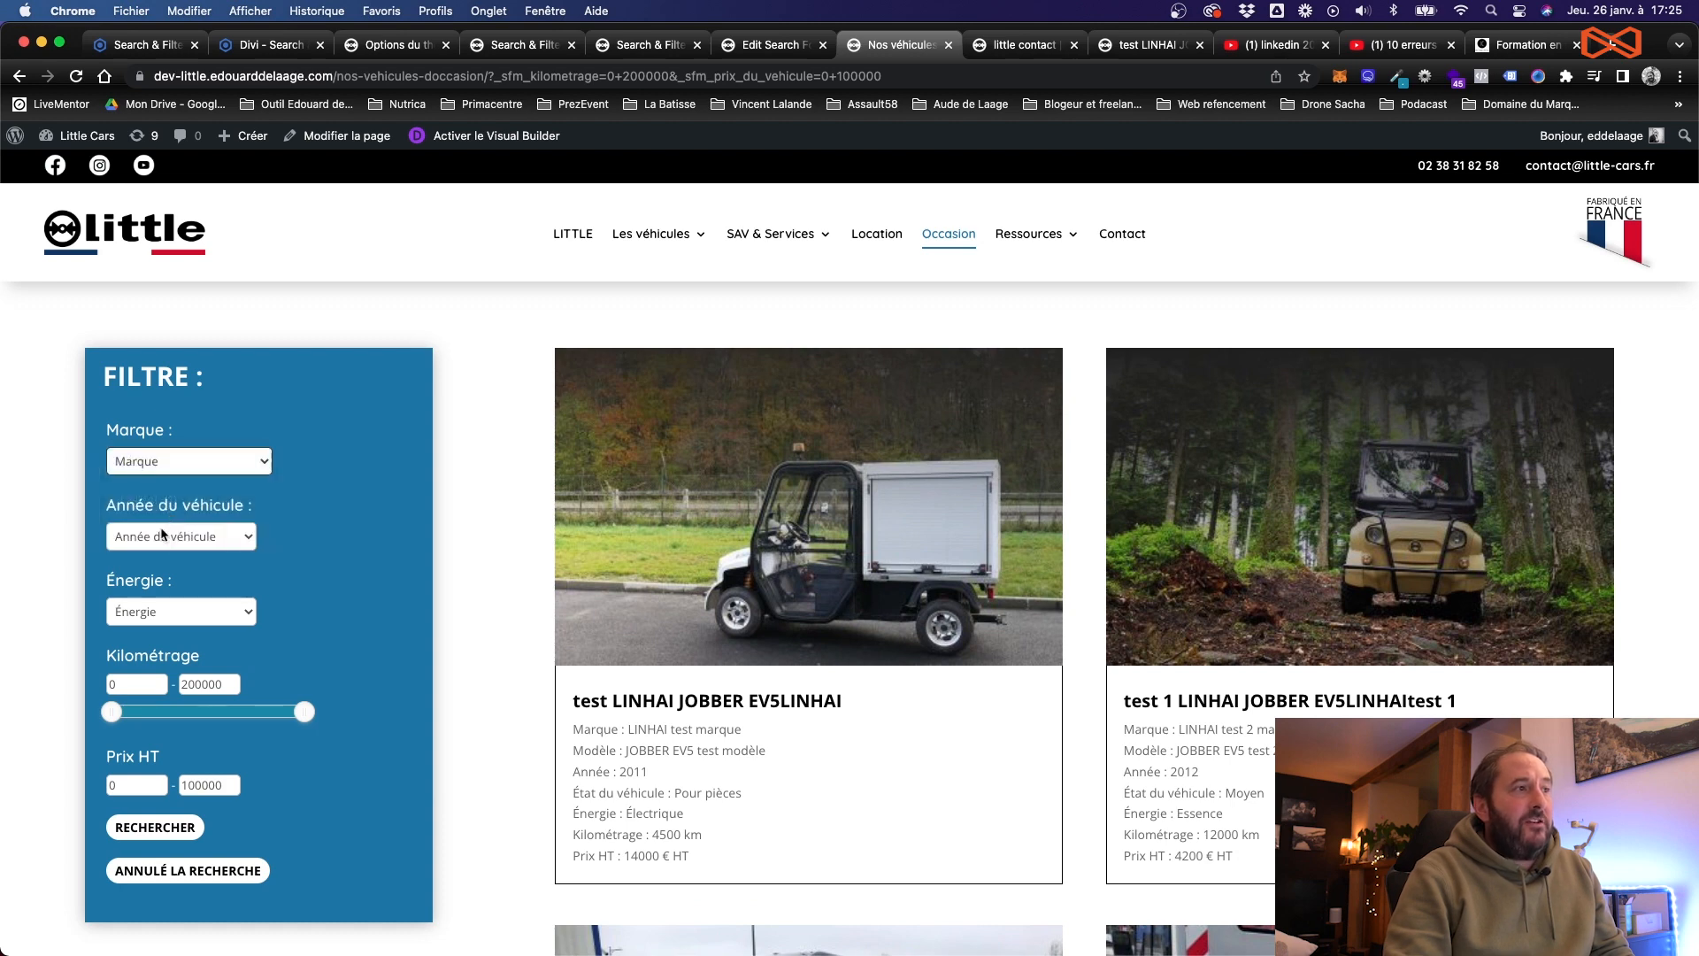
pyautogui.click(162, 538)
pyautogui.click(162, 538)
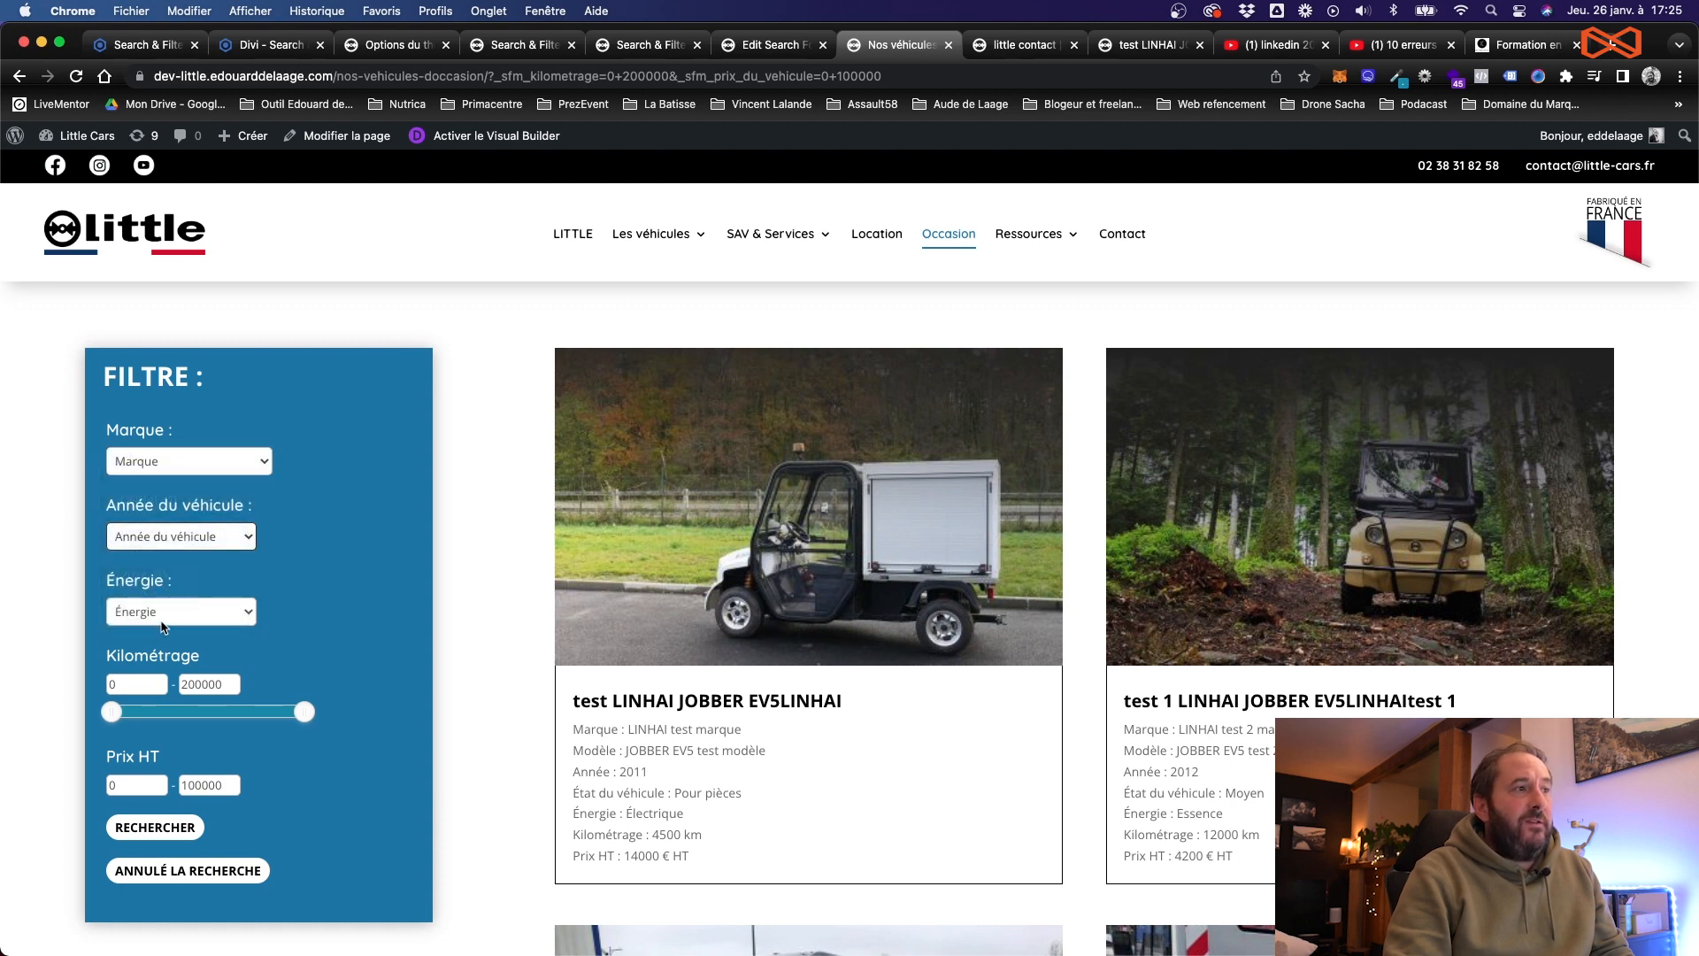
pyautogui.click(165, 619)
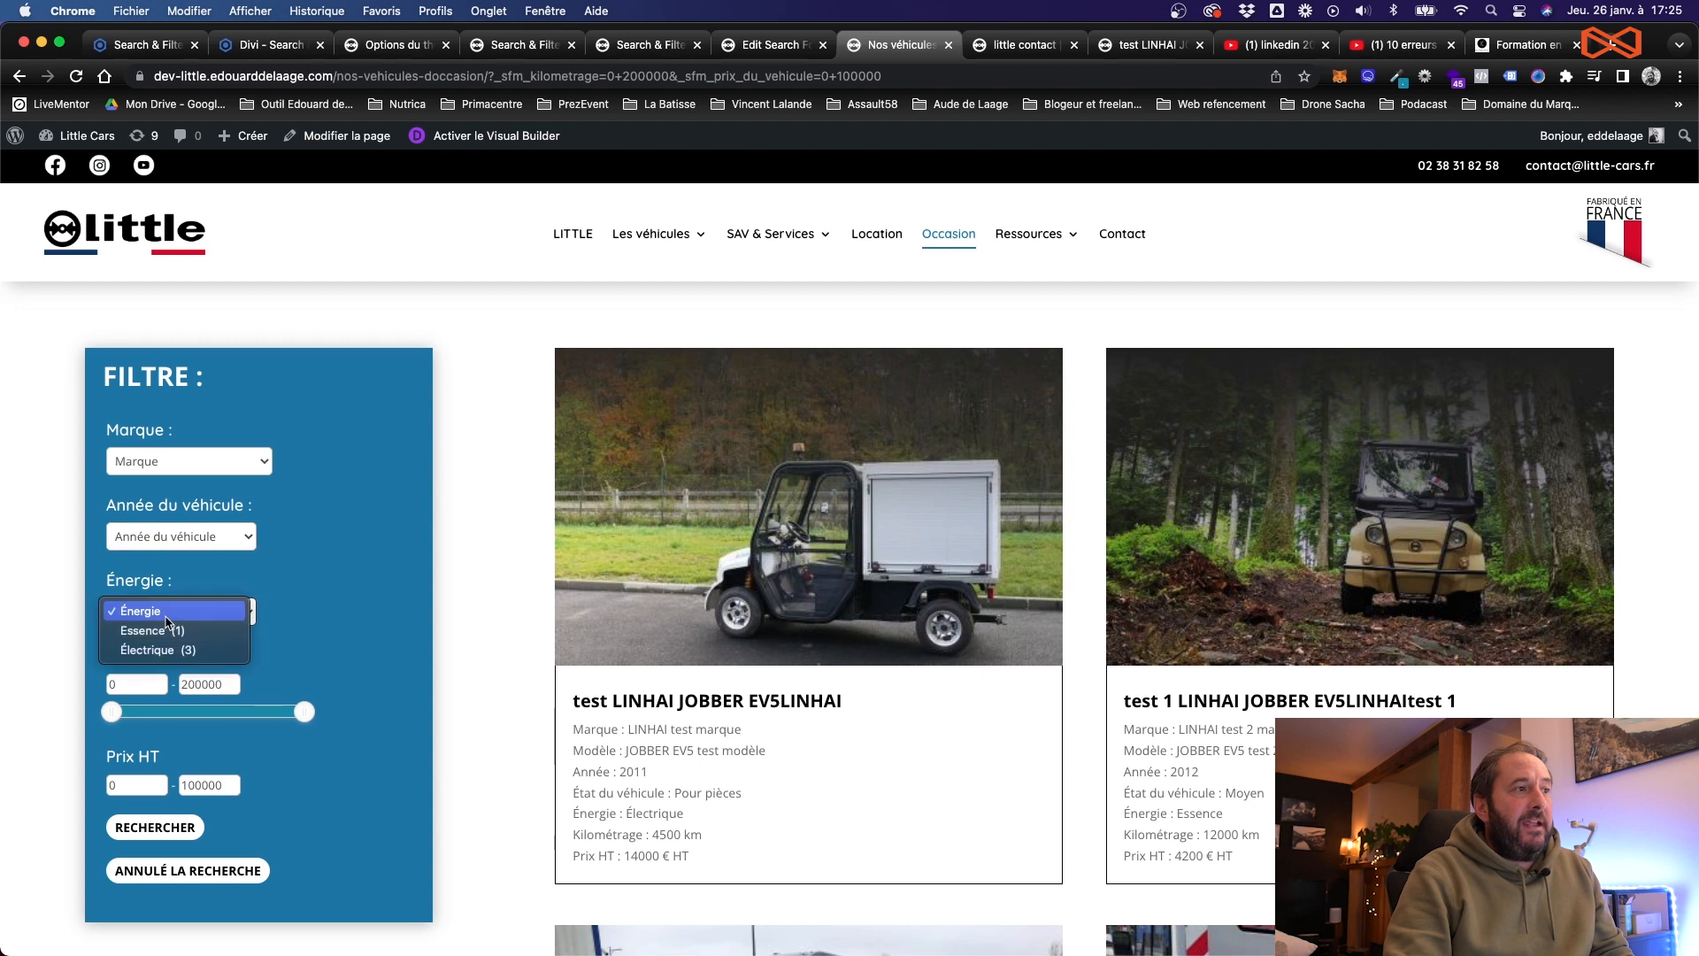
pyautogui.click(306, 607)
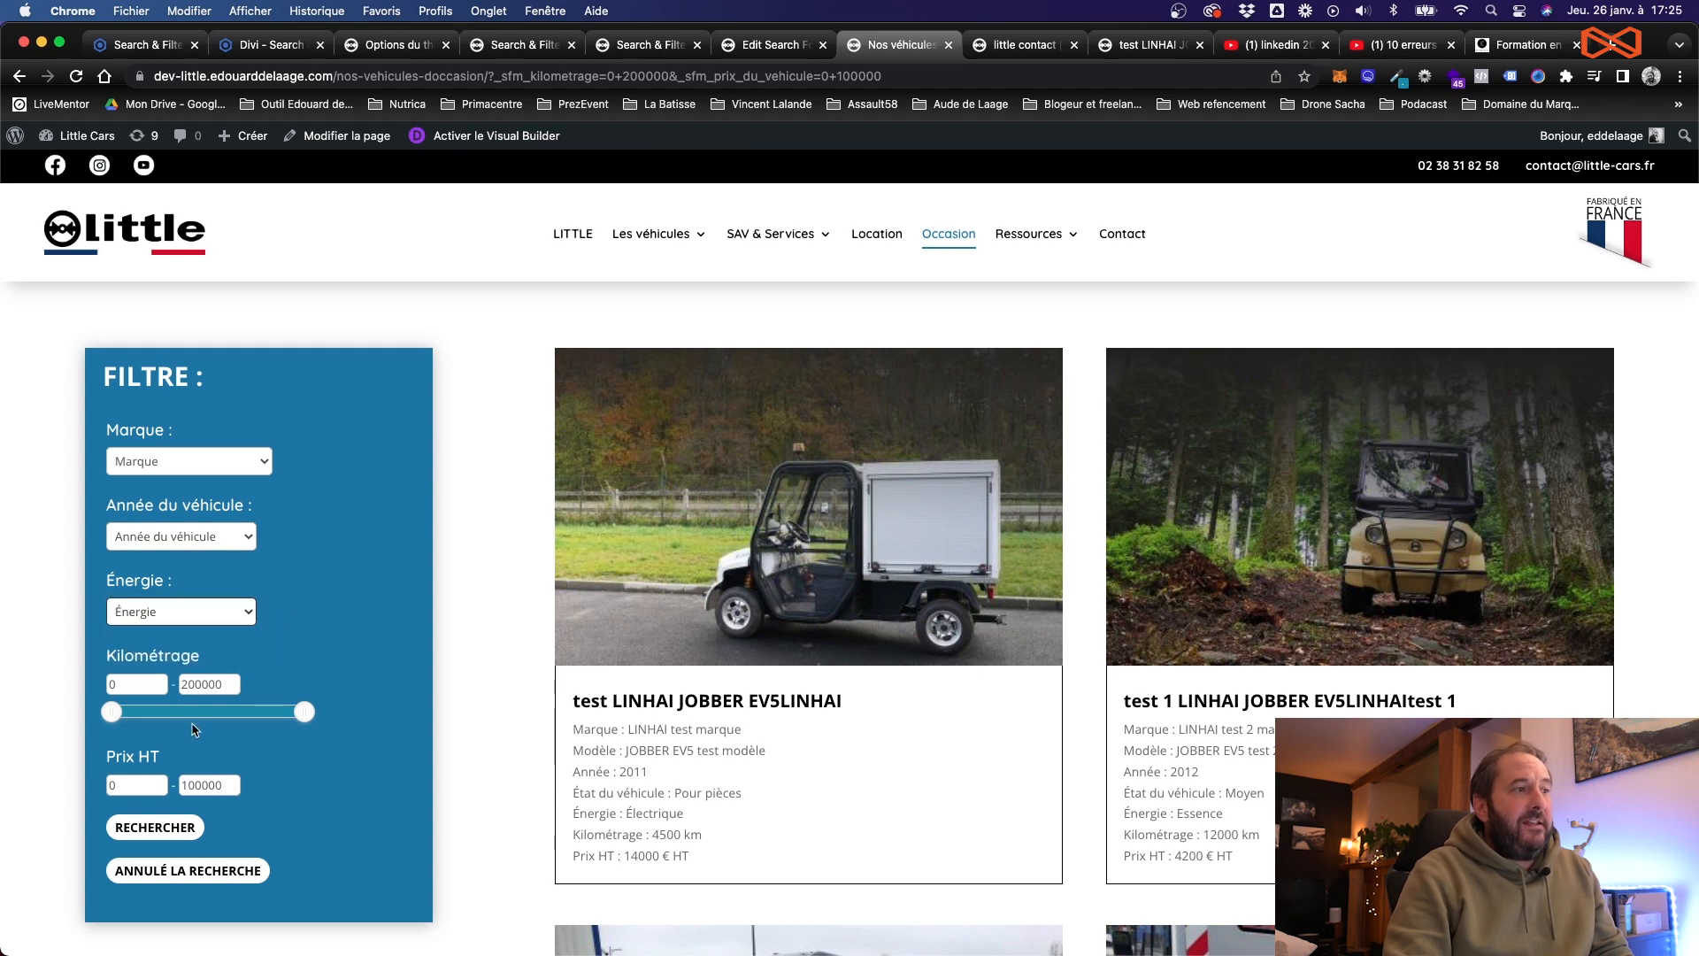
# Step: Filter the vehicles by the brand LINHAI, and switch the brand filter to GOUPIL
pyautogui.click(135, 461)
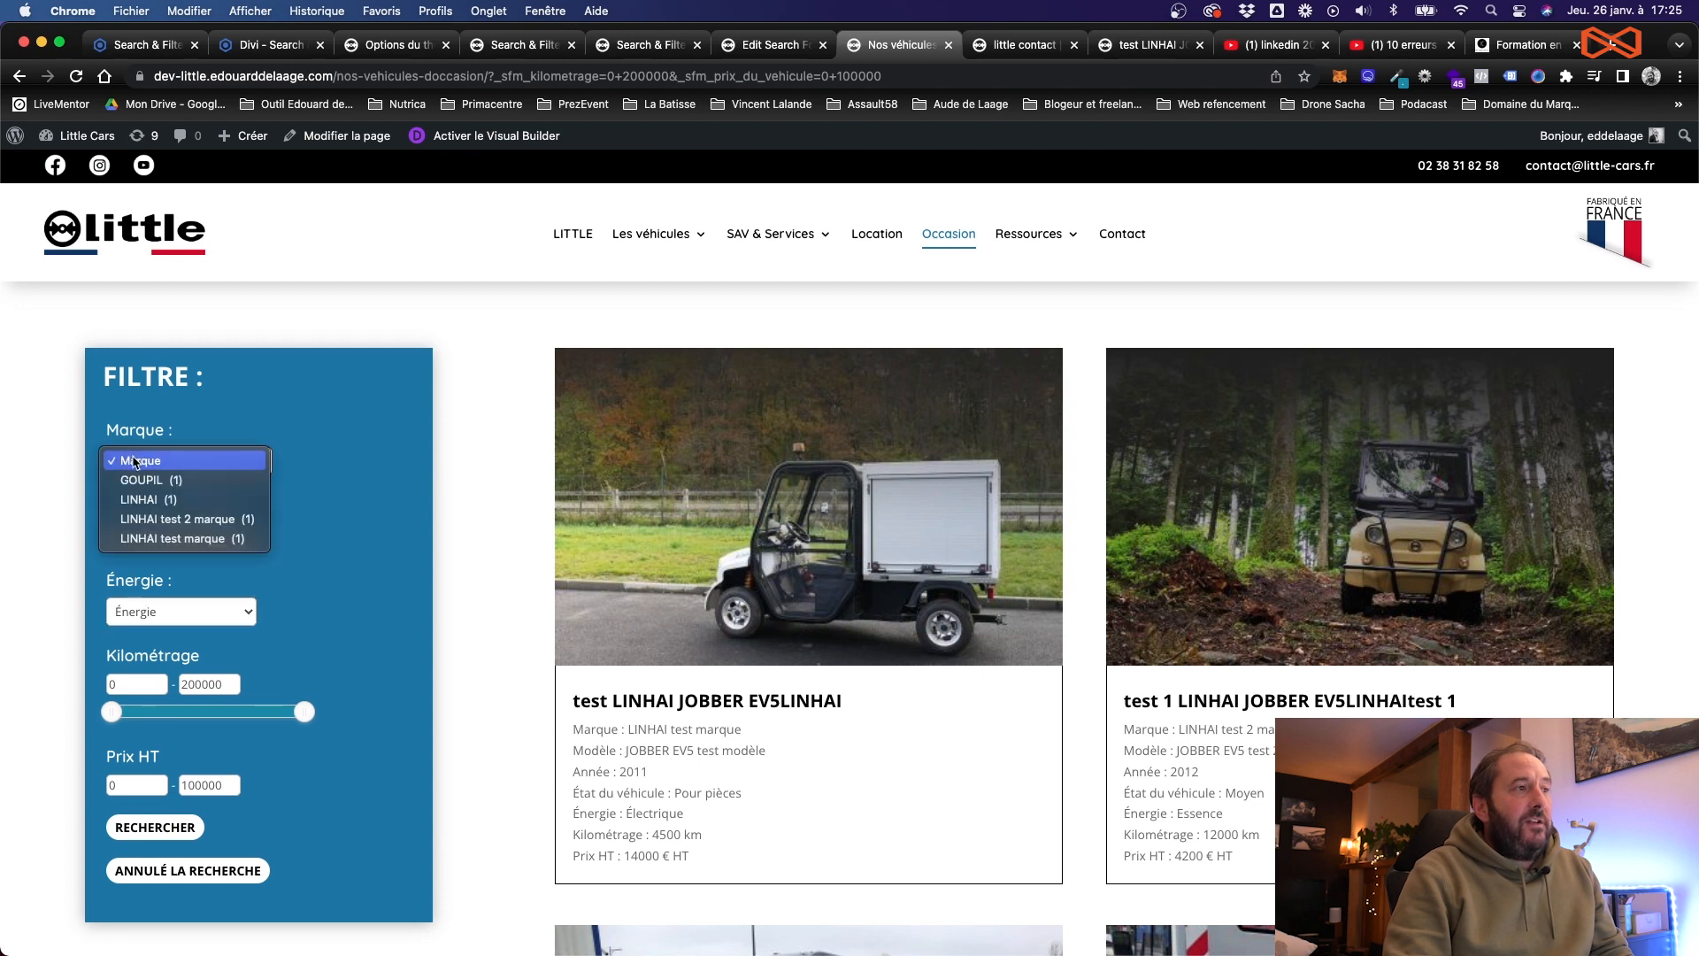
pyautogui.click(128, 500)
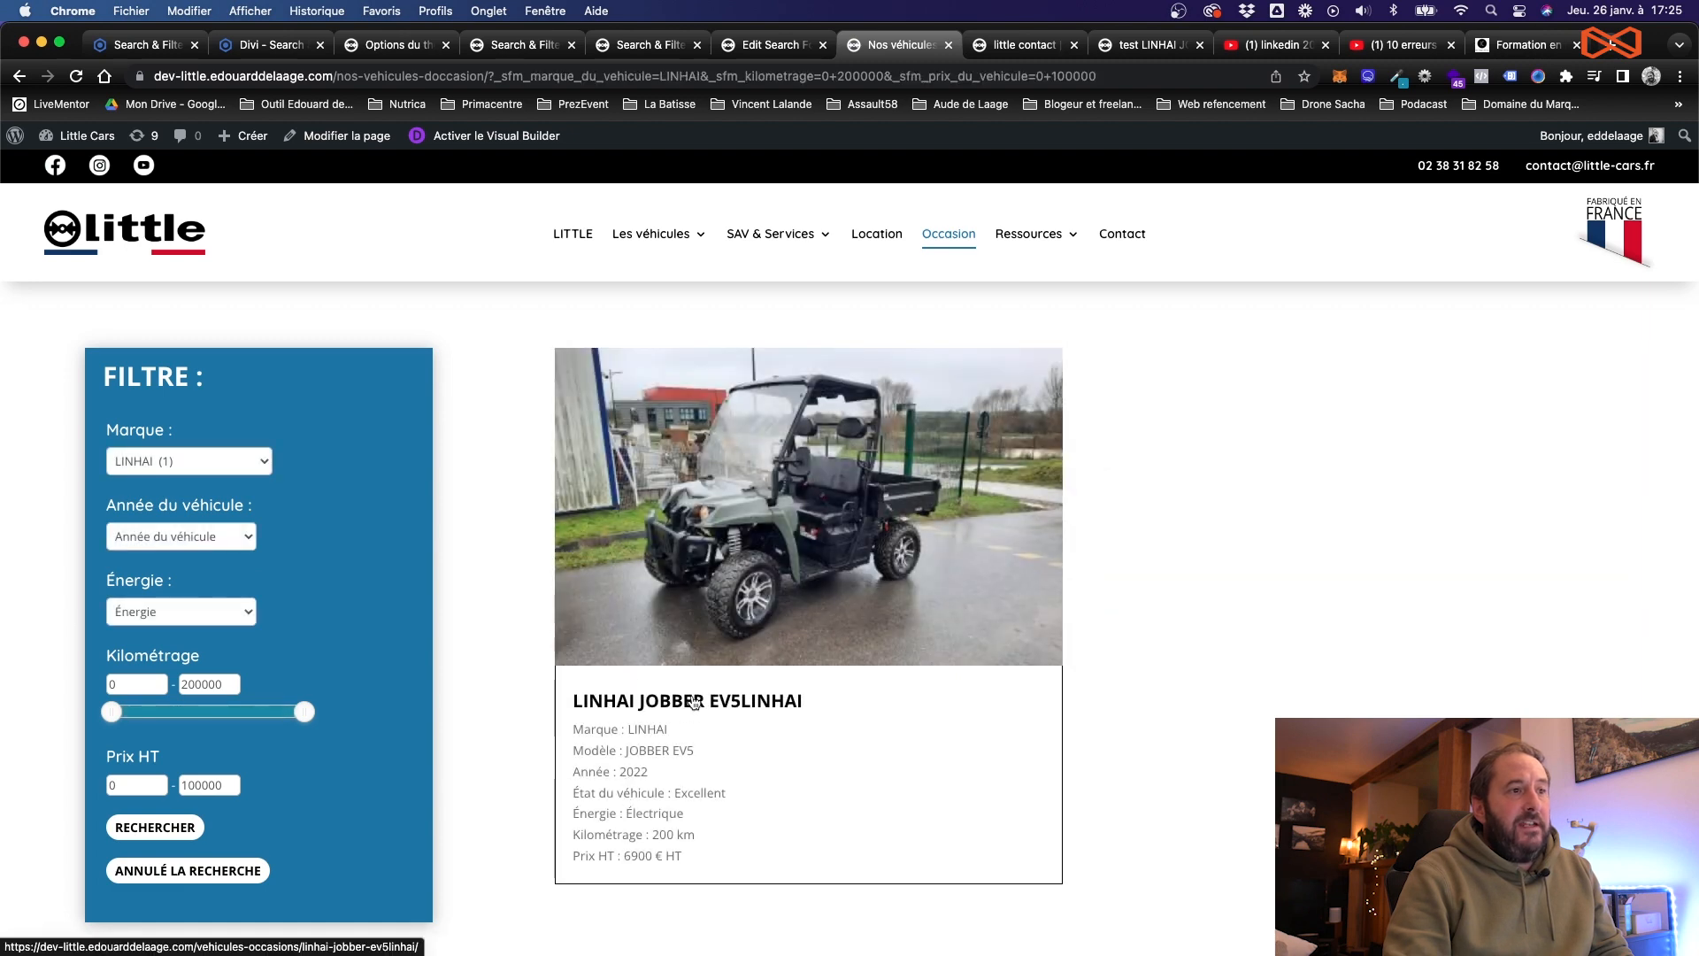
pyautogui.click(135, 467)
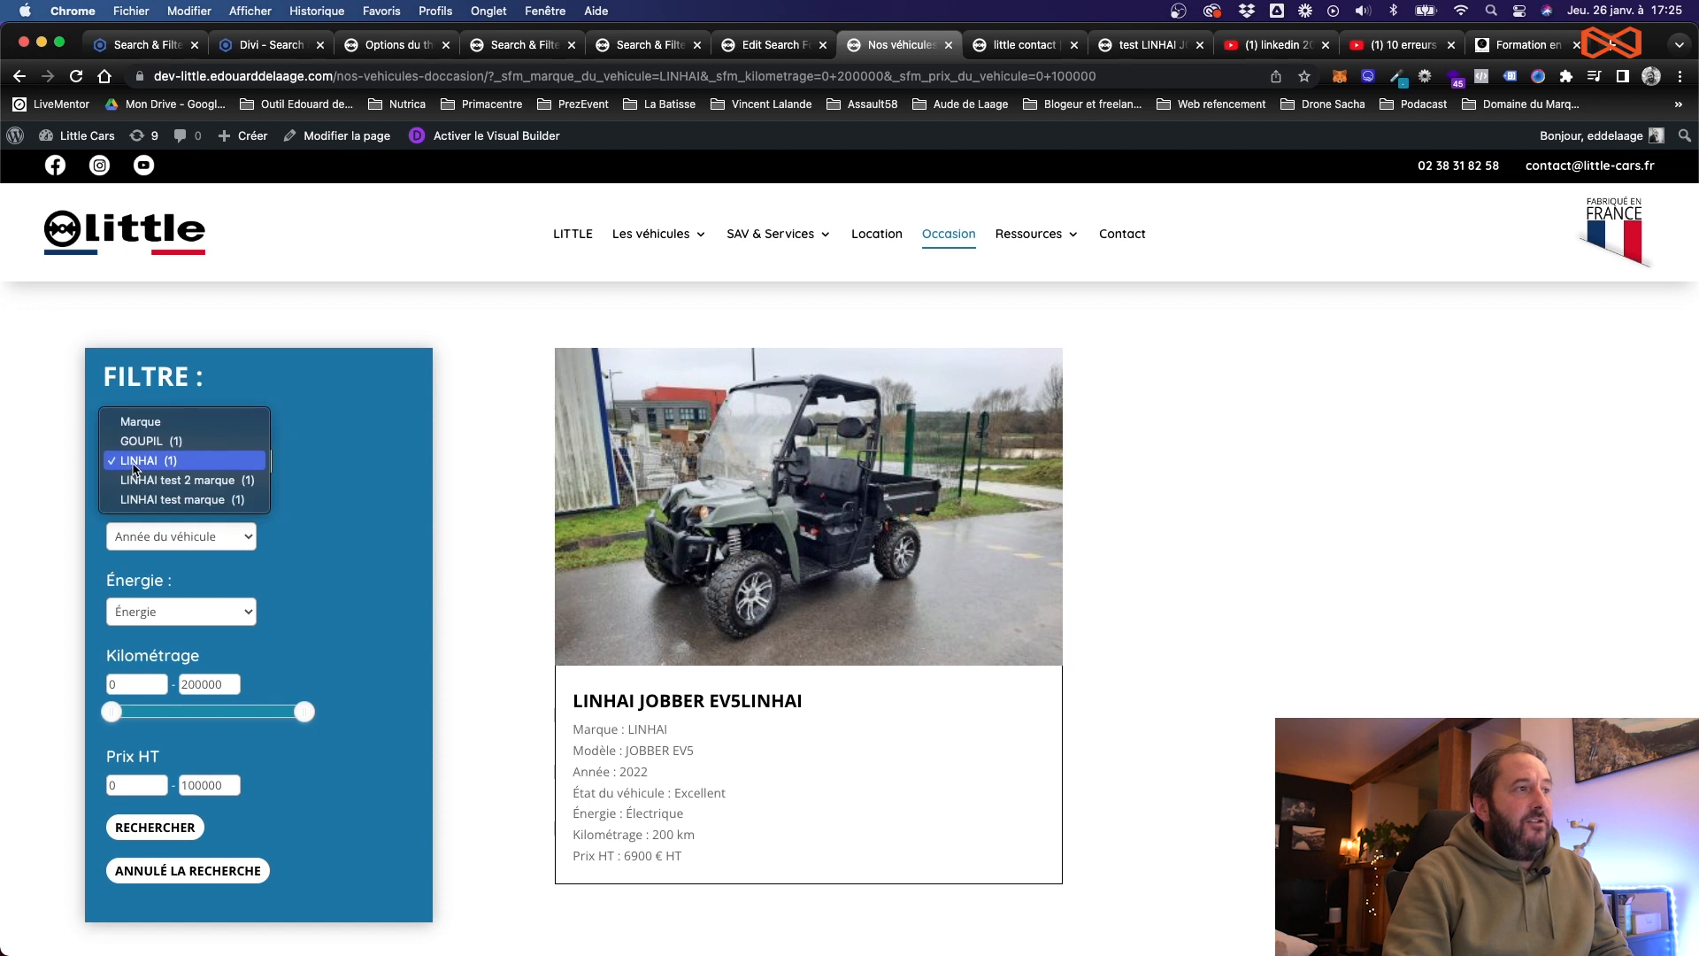
pyautogui.click(199, 442)
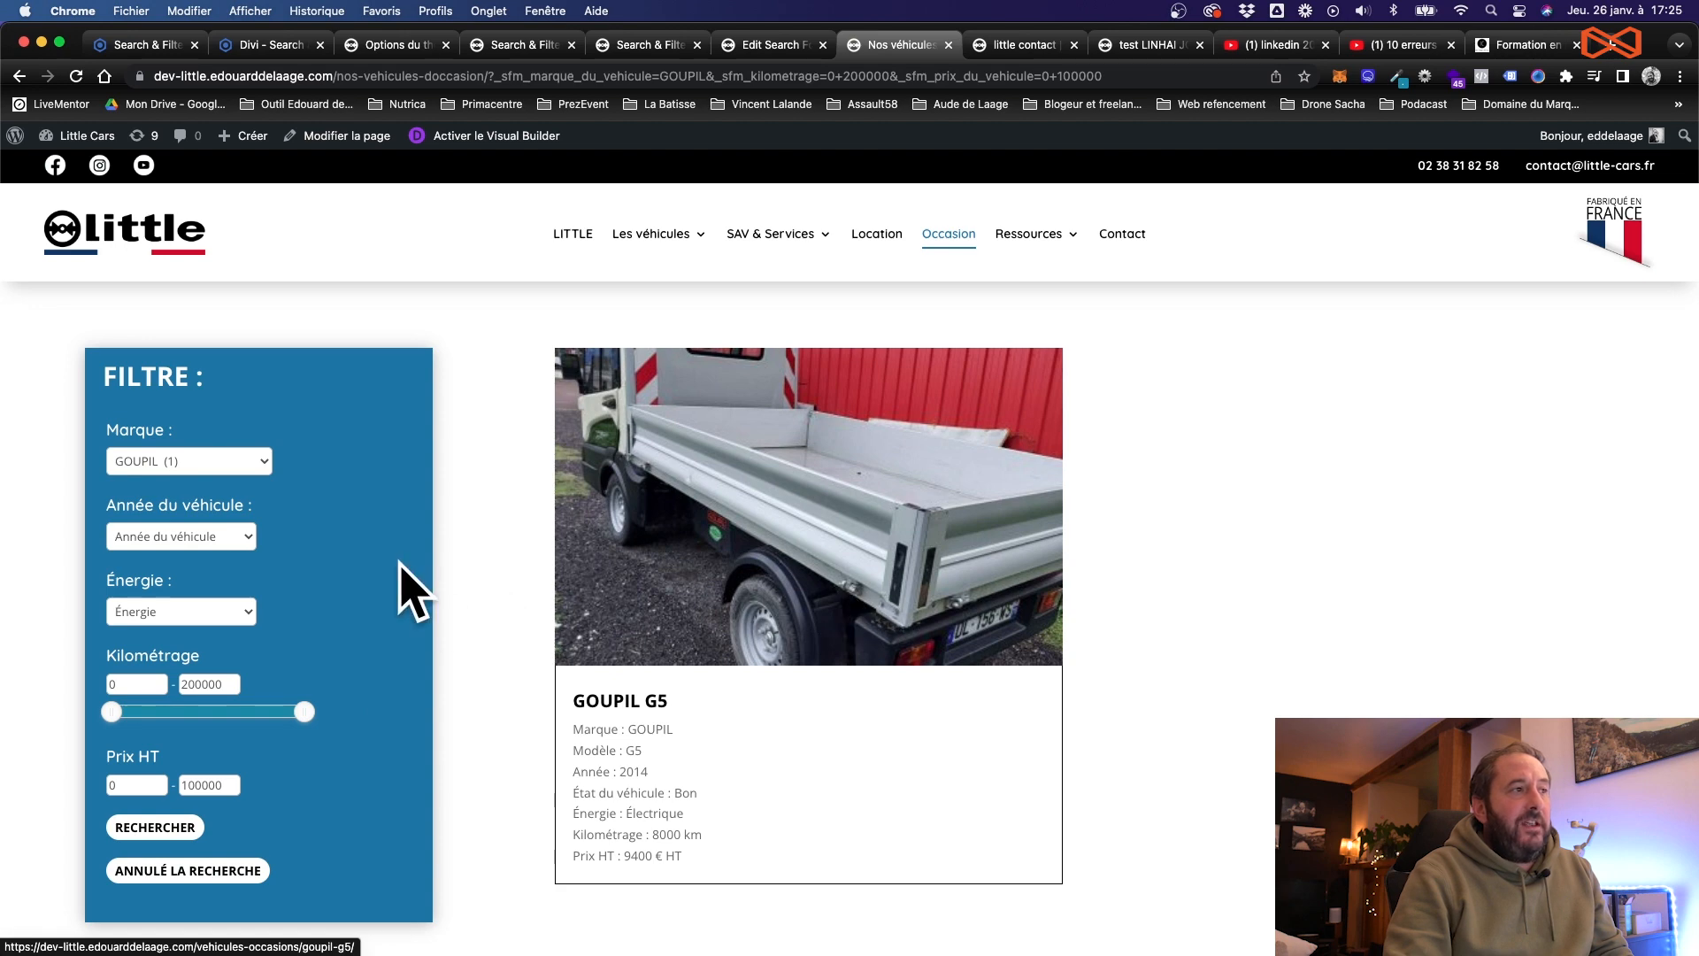
# Step: Reset the vehicle search and examine the mileage given for each listed vehicle
pyautogui.click(164, 872)
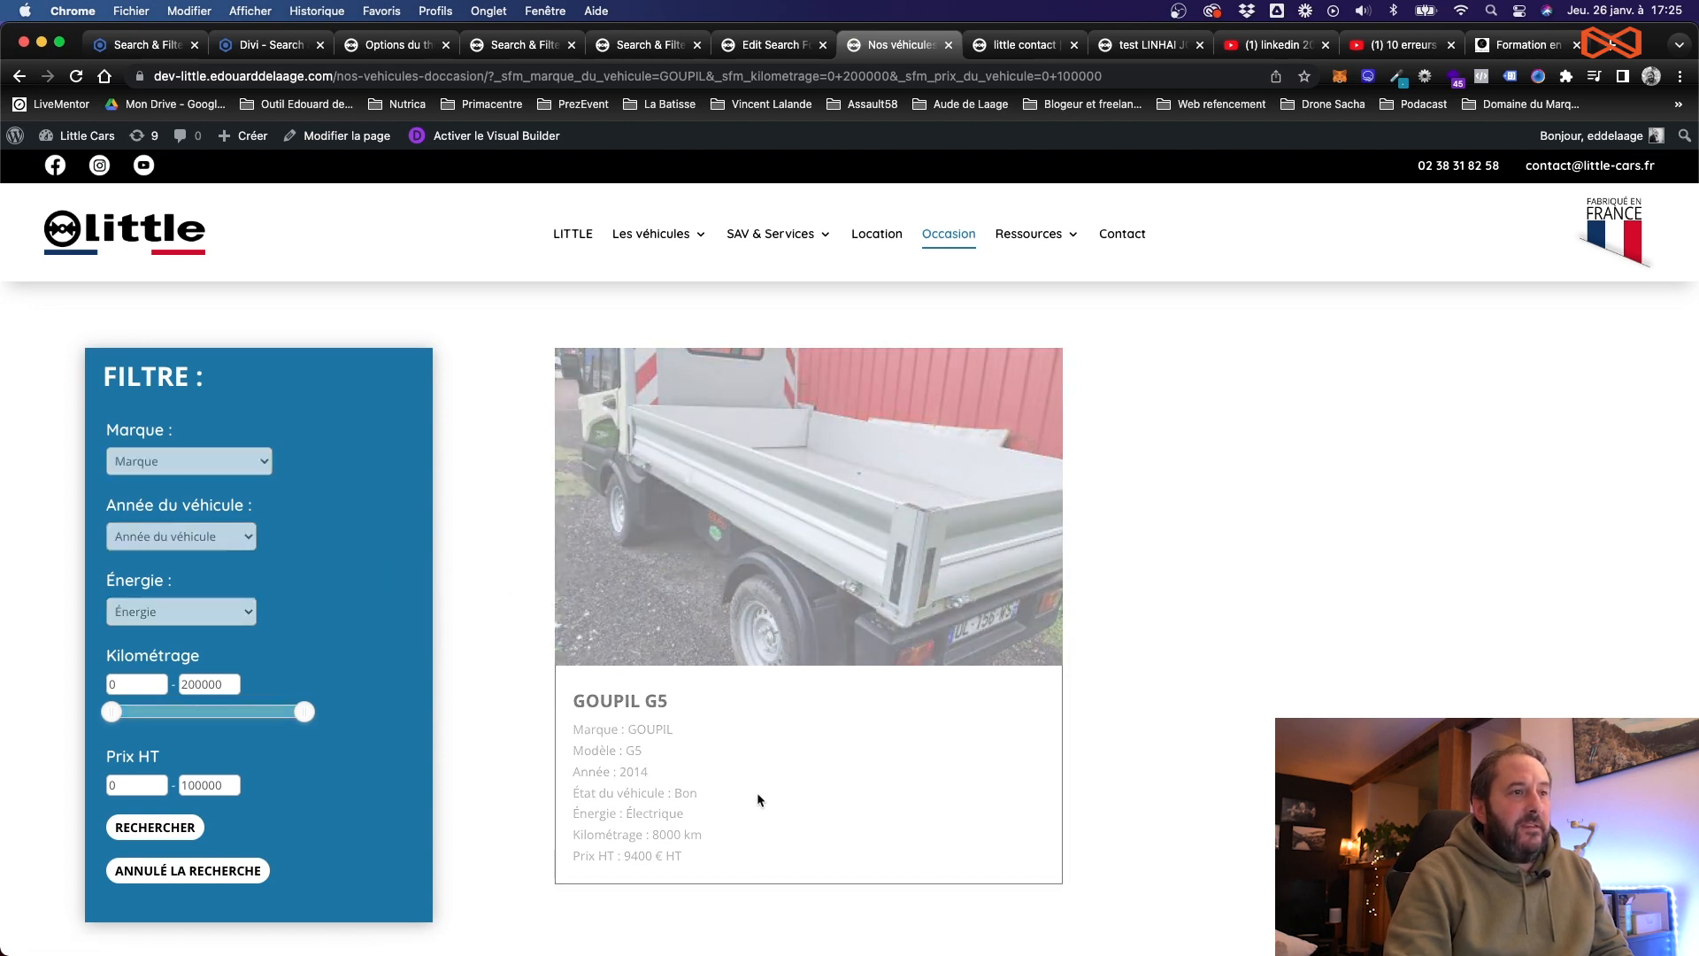
pyautogui.scroll(-5, 1093, 628)
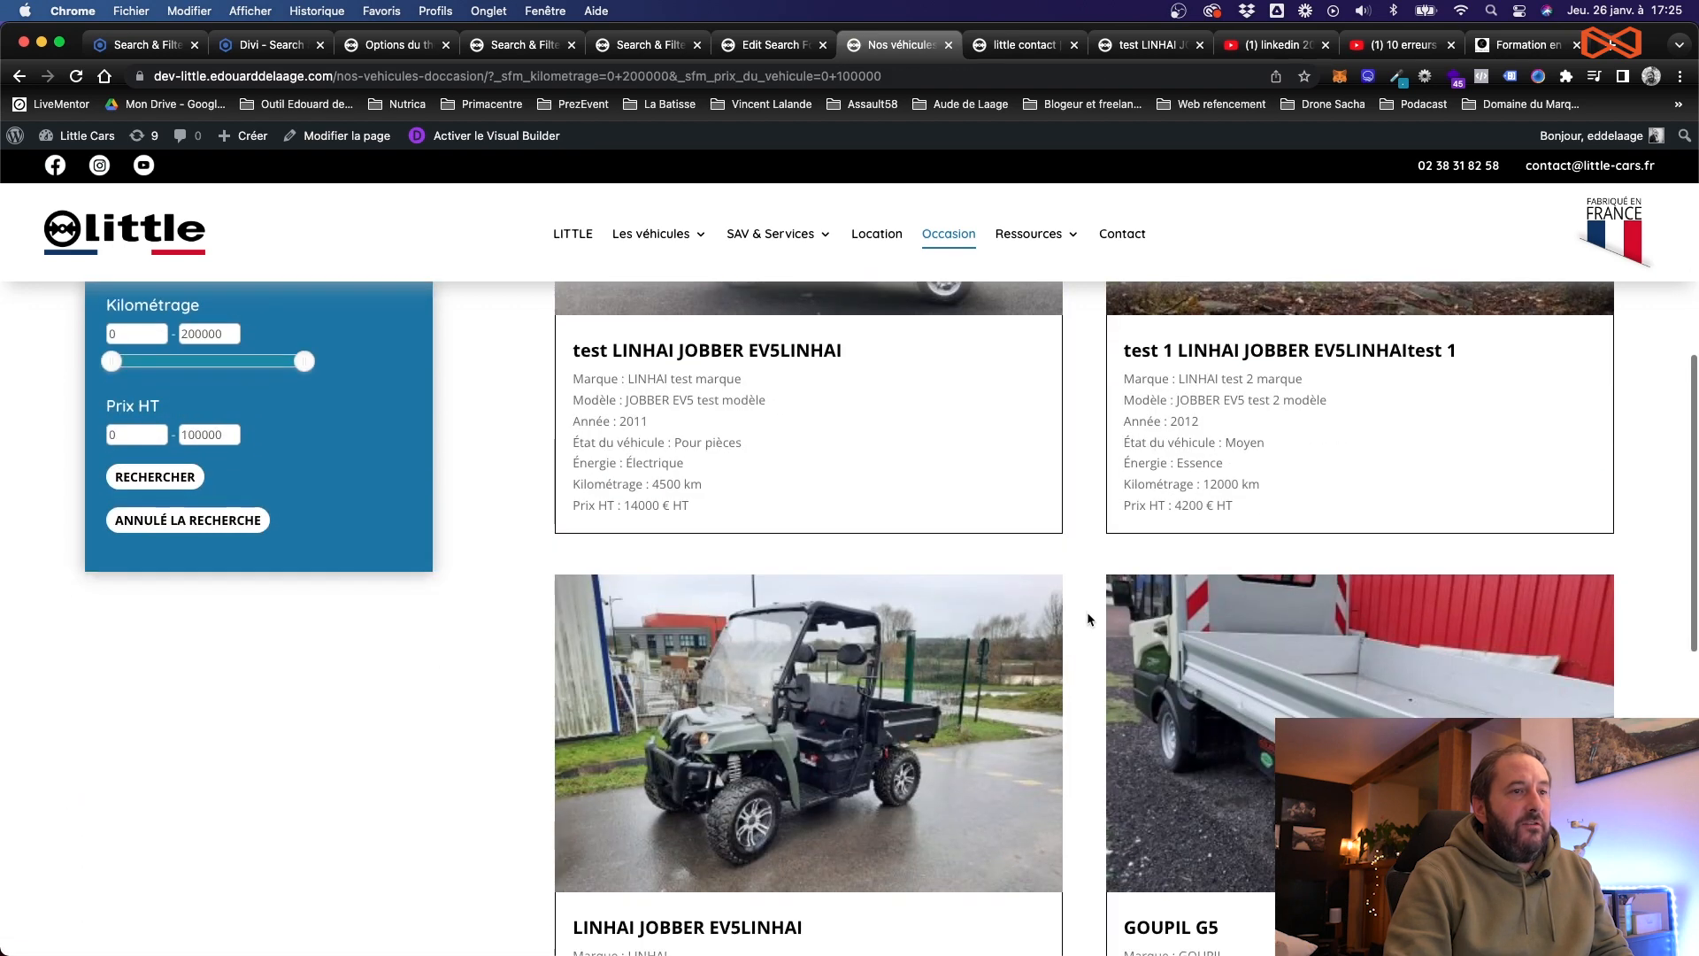
pyautogui.scroll(1, 973, 602)
pyautogui.scroll(2, 124, 482)
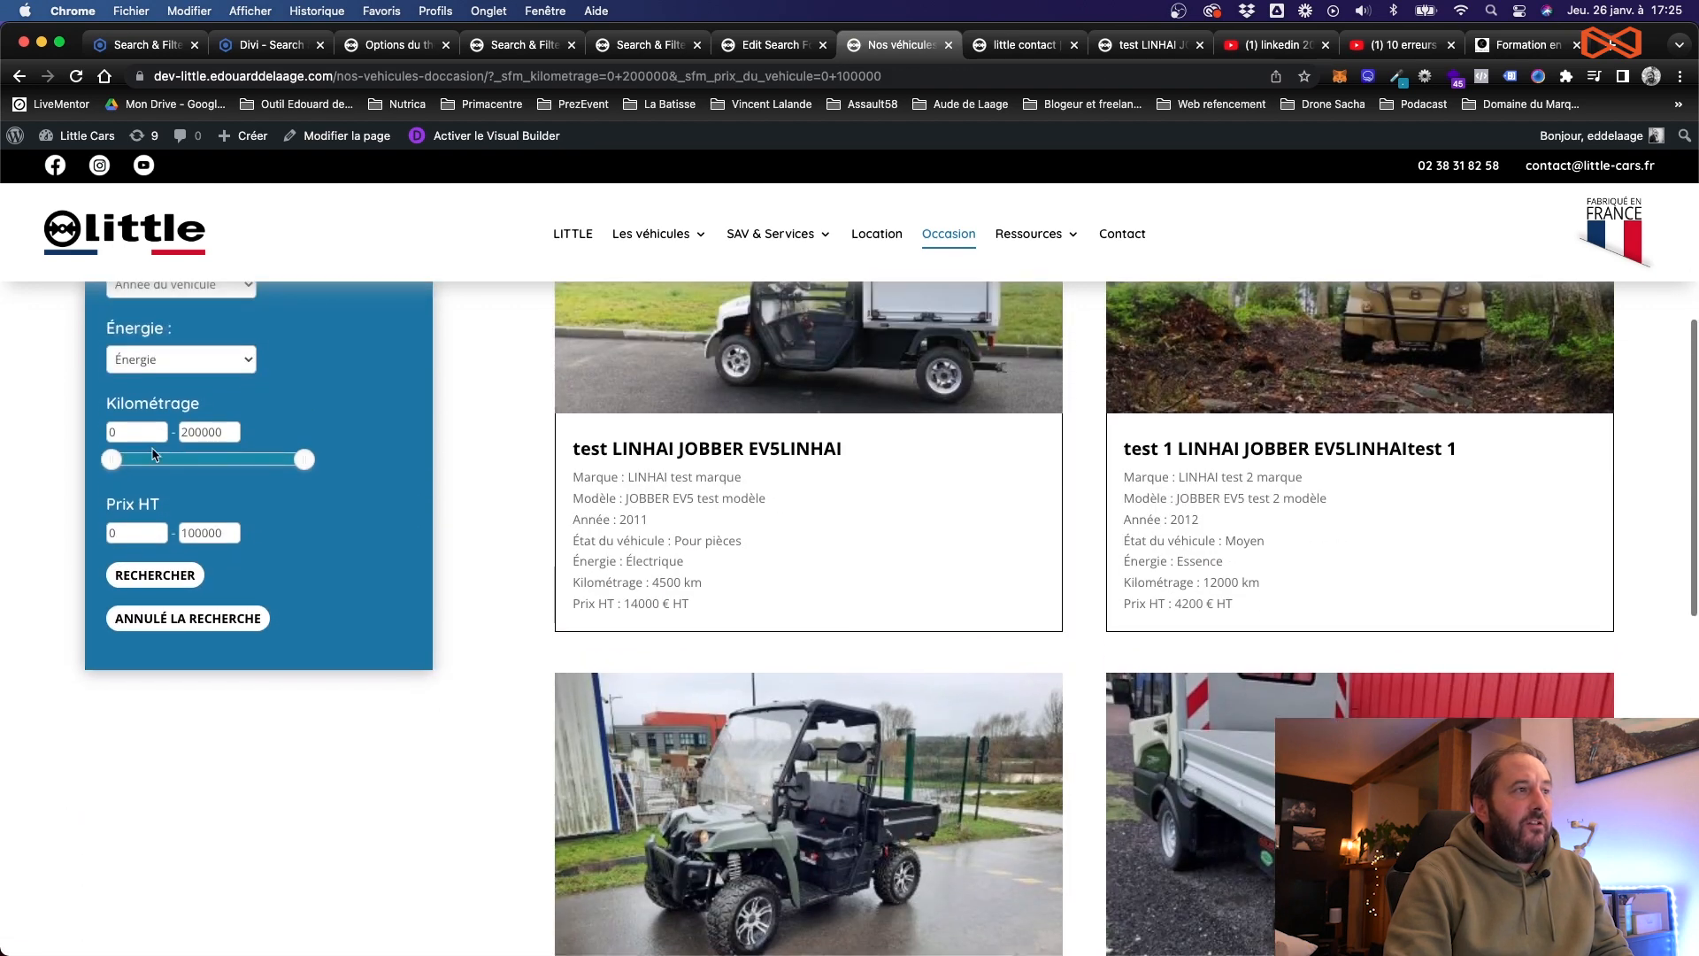
pyautogui.scroll(-1, 125, 425)
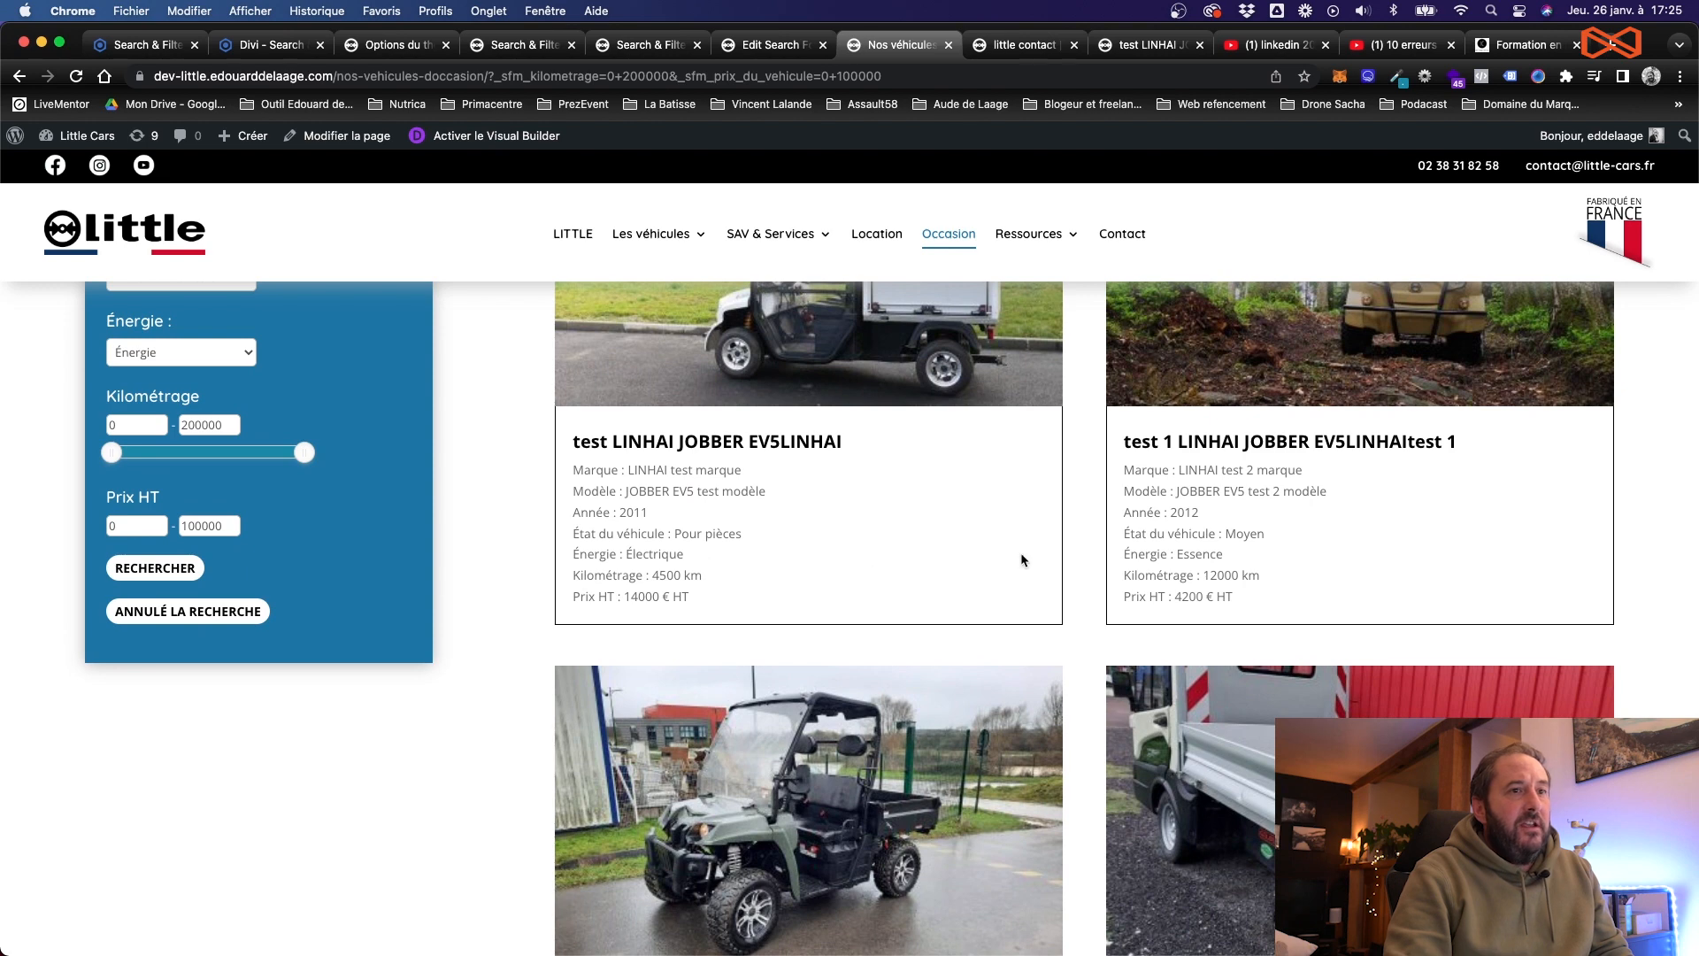
pyautogui.scroll(-3, 1200, 590)
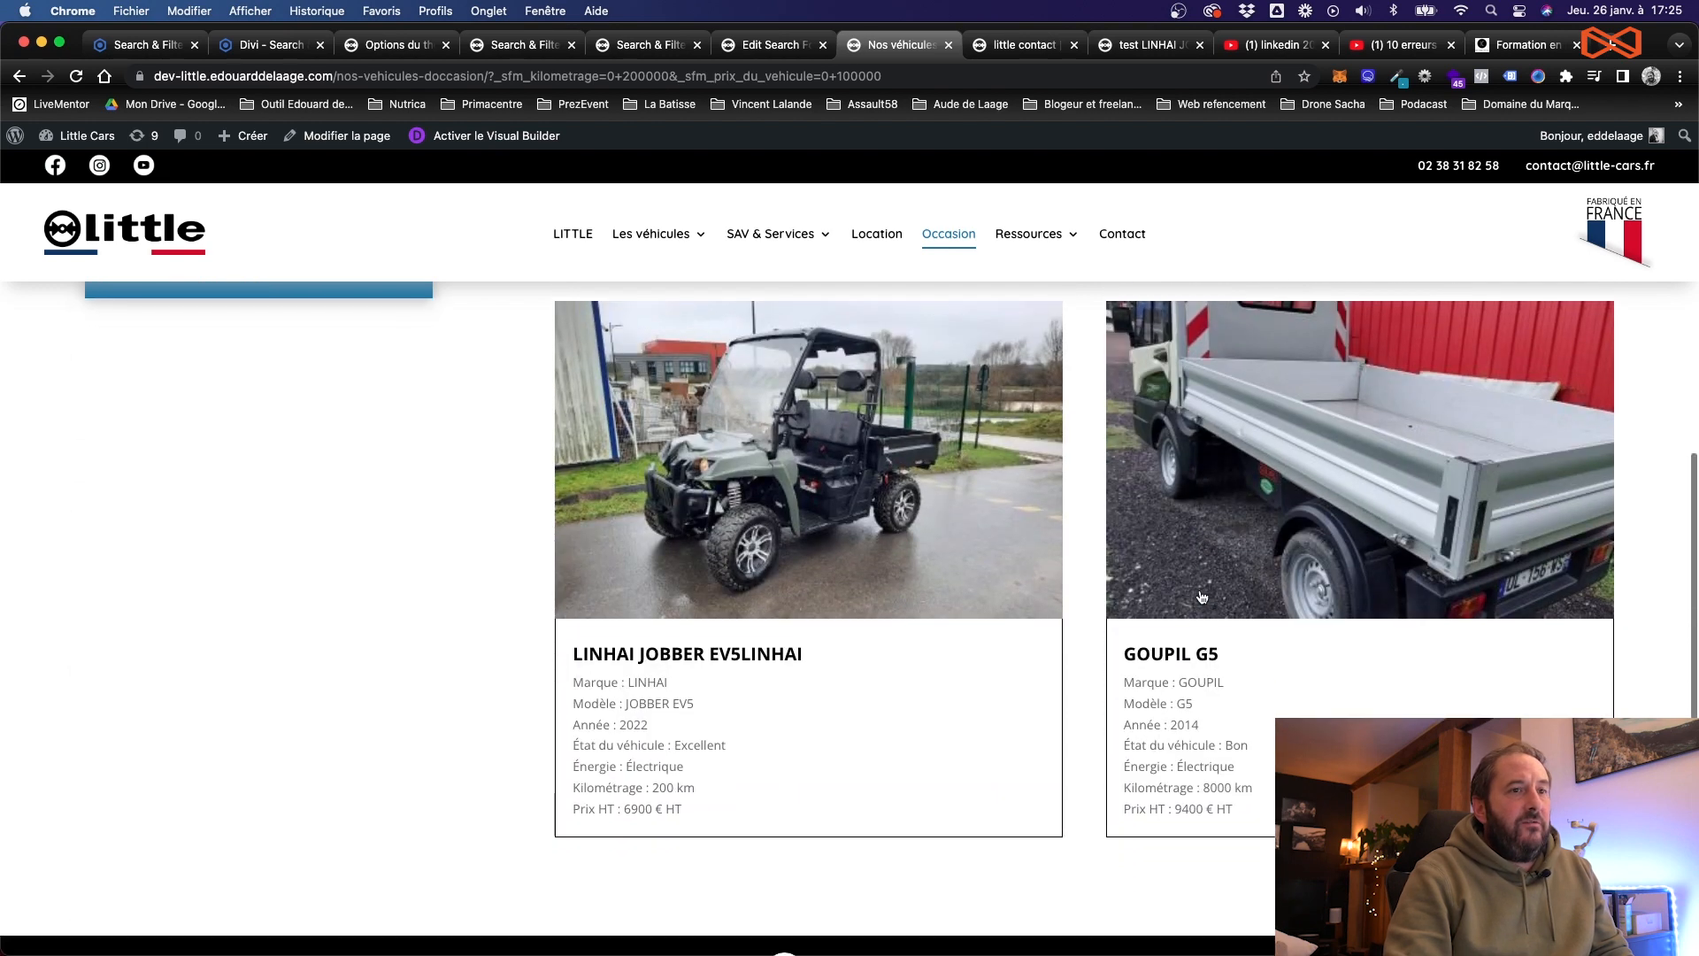
pyautogui.scroll(1, 1202, 598)
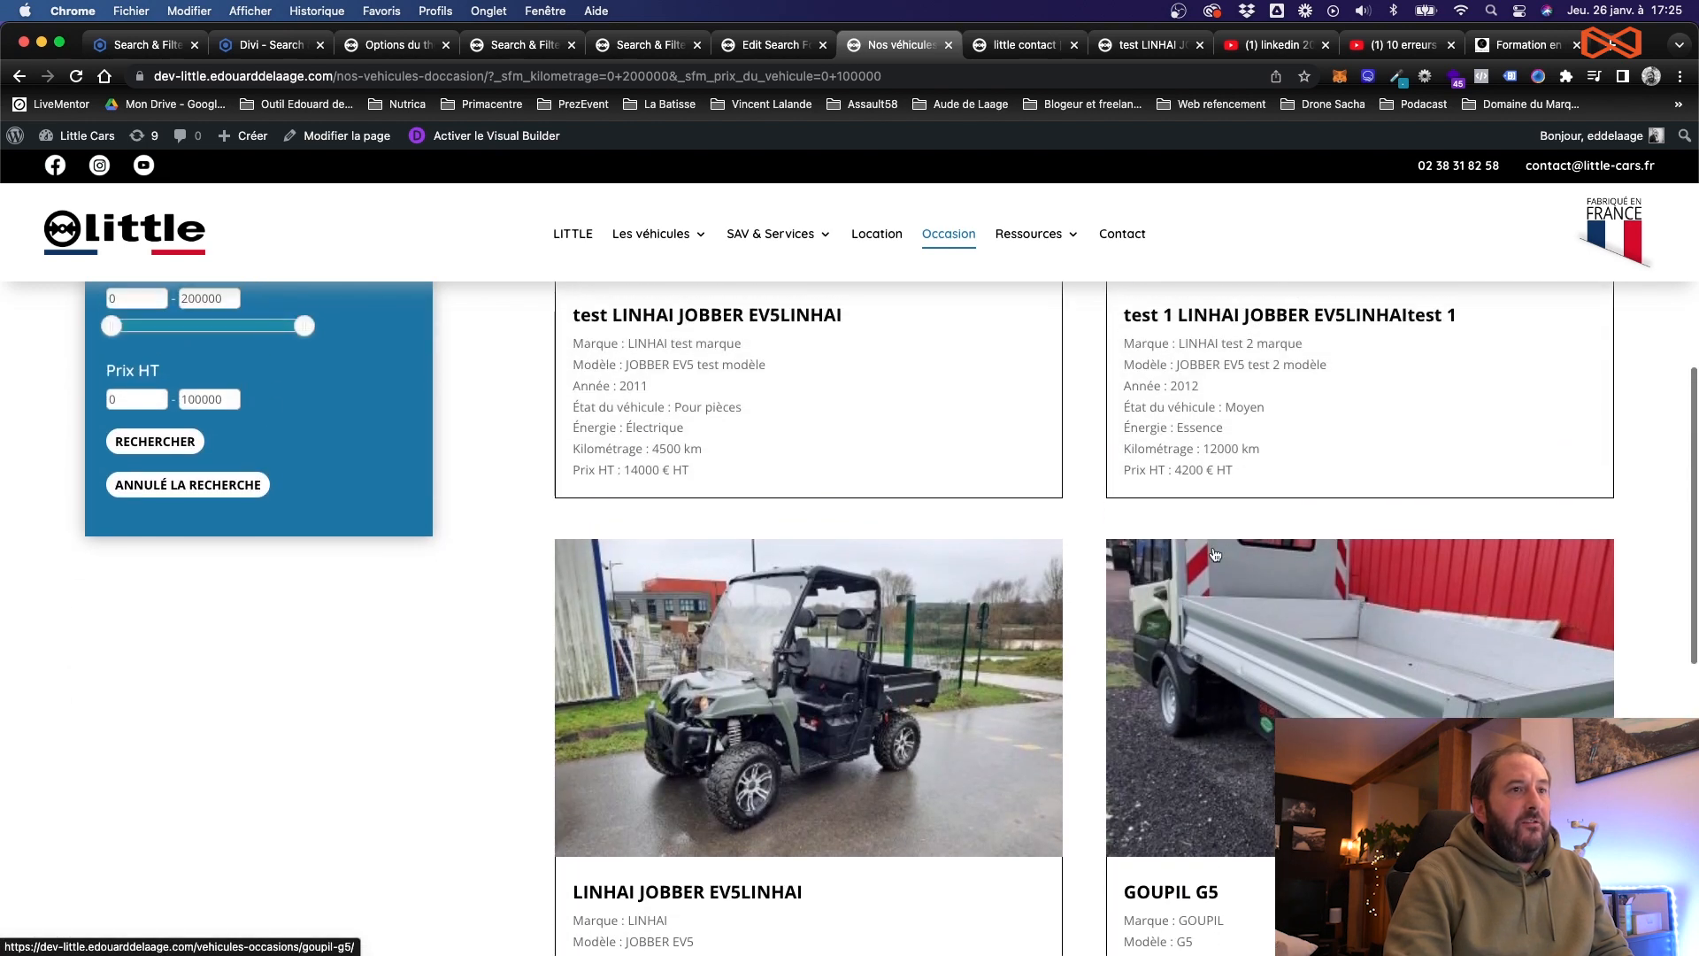
pyautogui.scroll(3, 1079, 444)
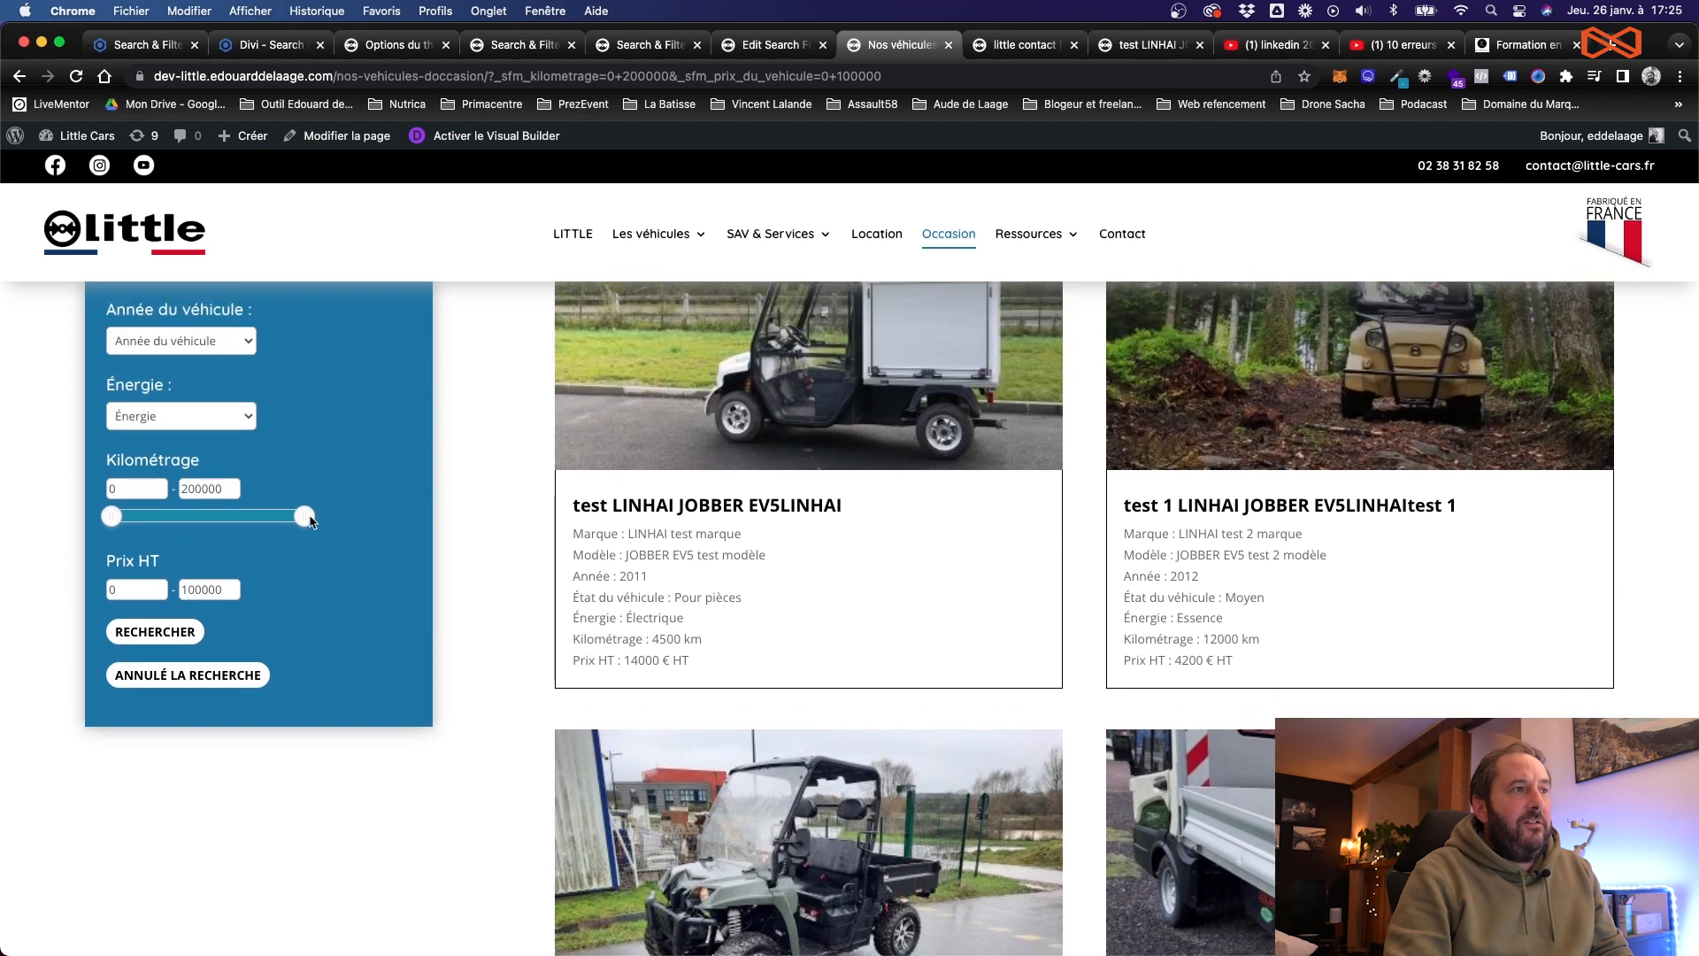
# Step: Test the Kilométrage filter with a maximum of 9170, review the matching vehicles, and restore the maximum to 200000
pyautogui.moveTo(306, 521); pyautogui.dragTo(123, 524)
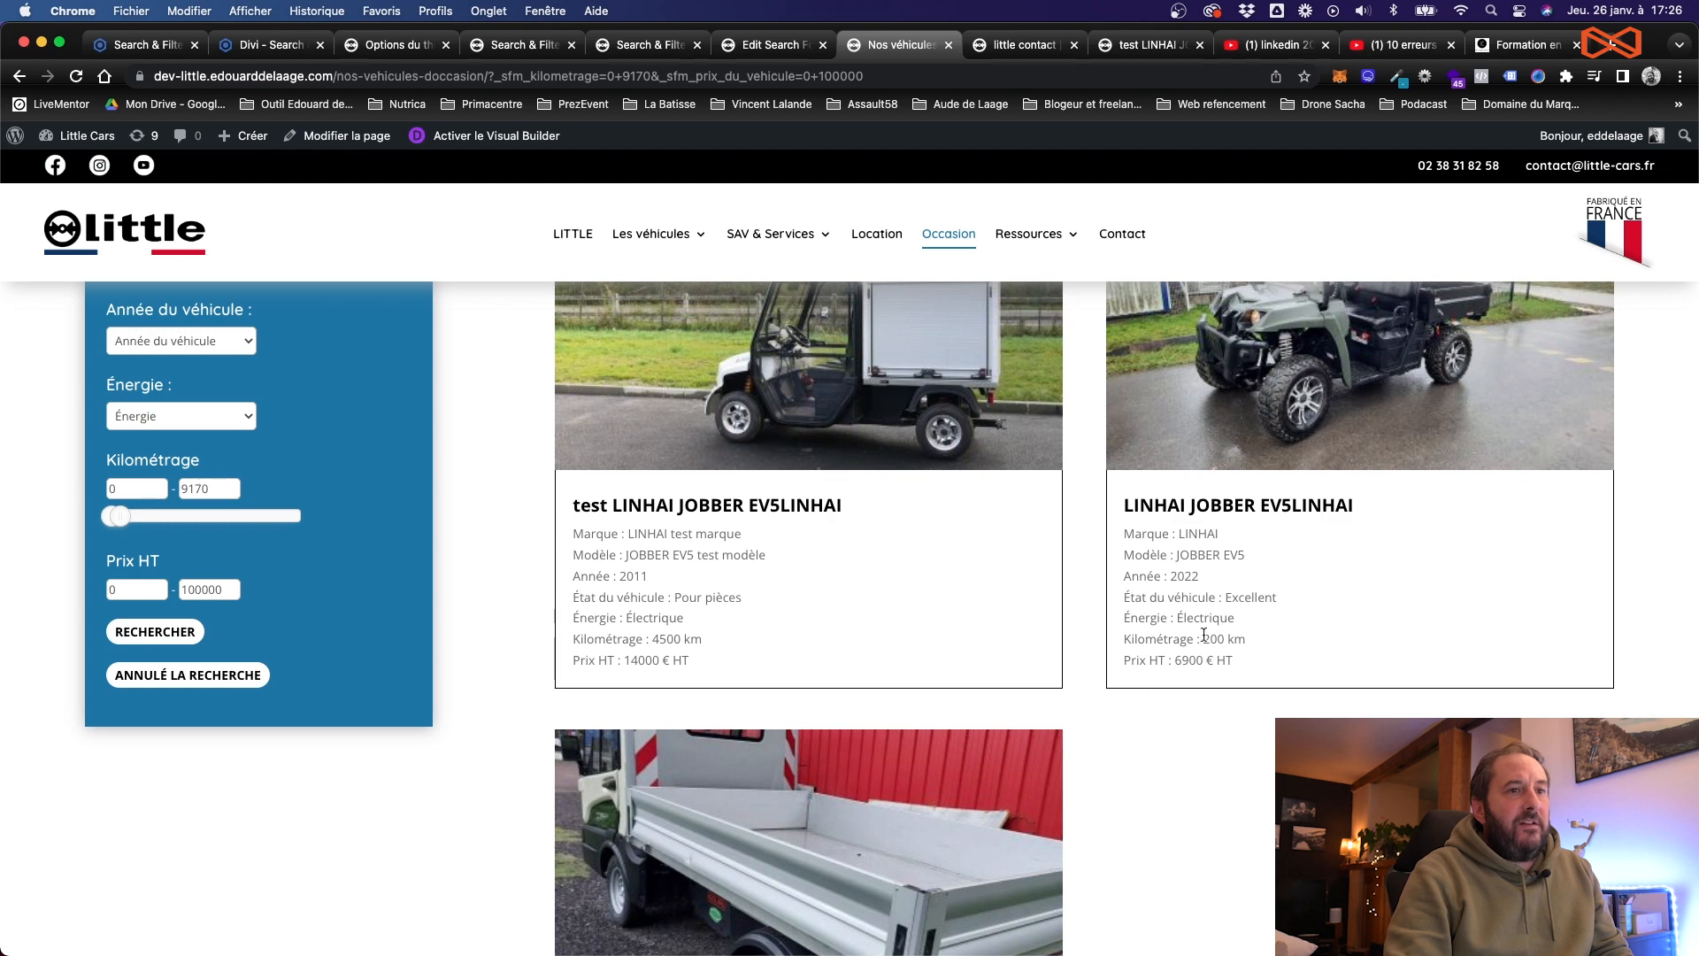
pyautogui.scroll(-5, 1181, 632)
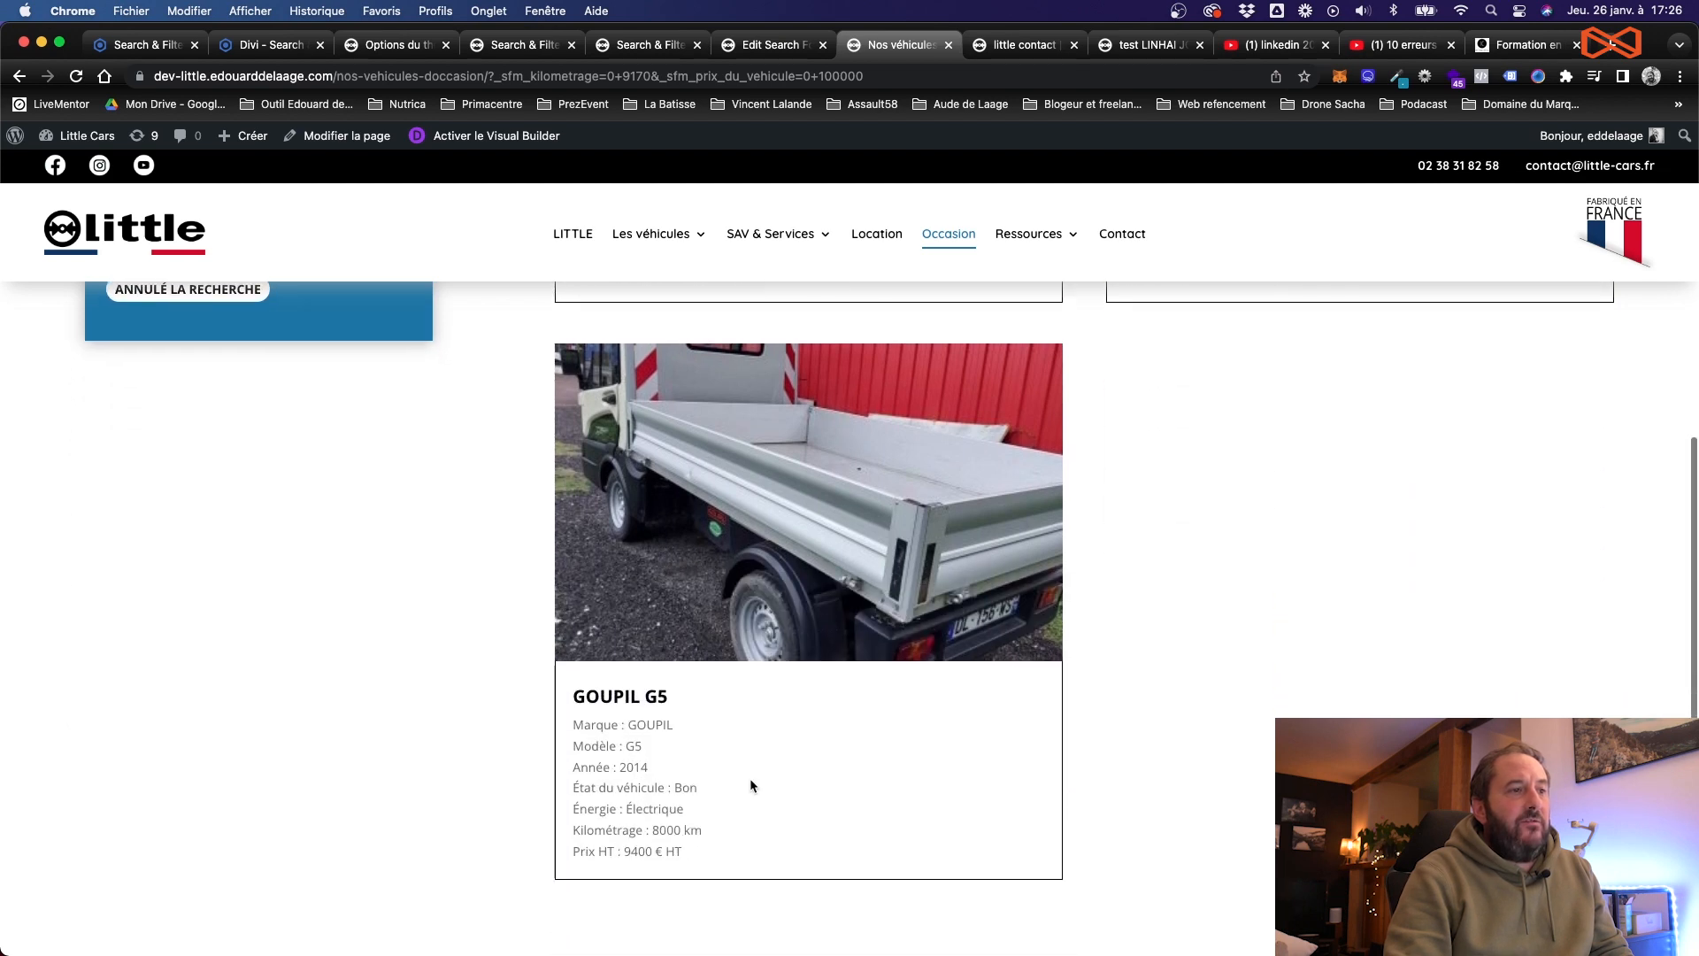
pyautogui.scroll(10, 699, 691)
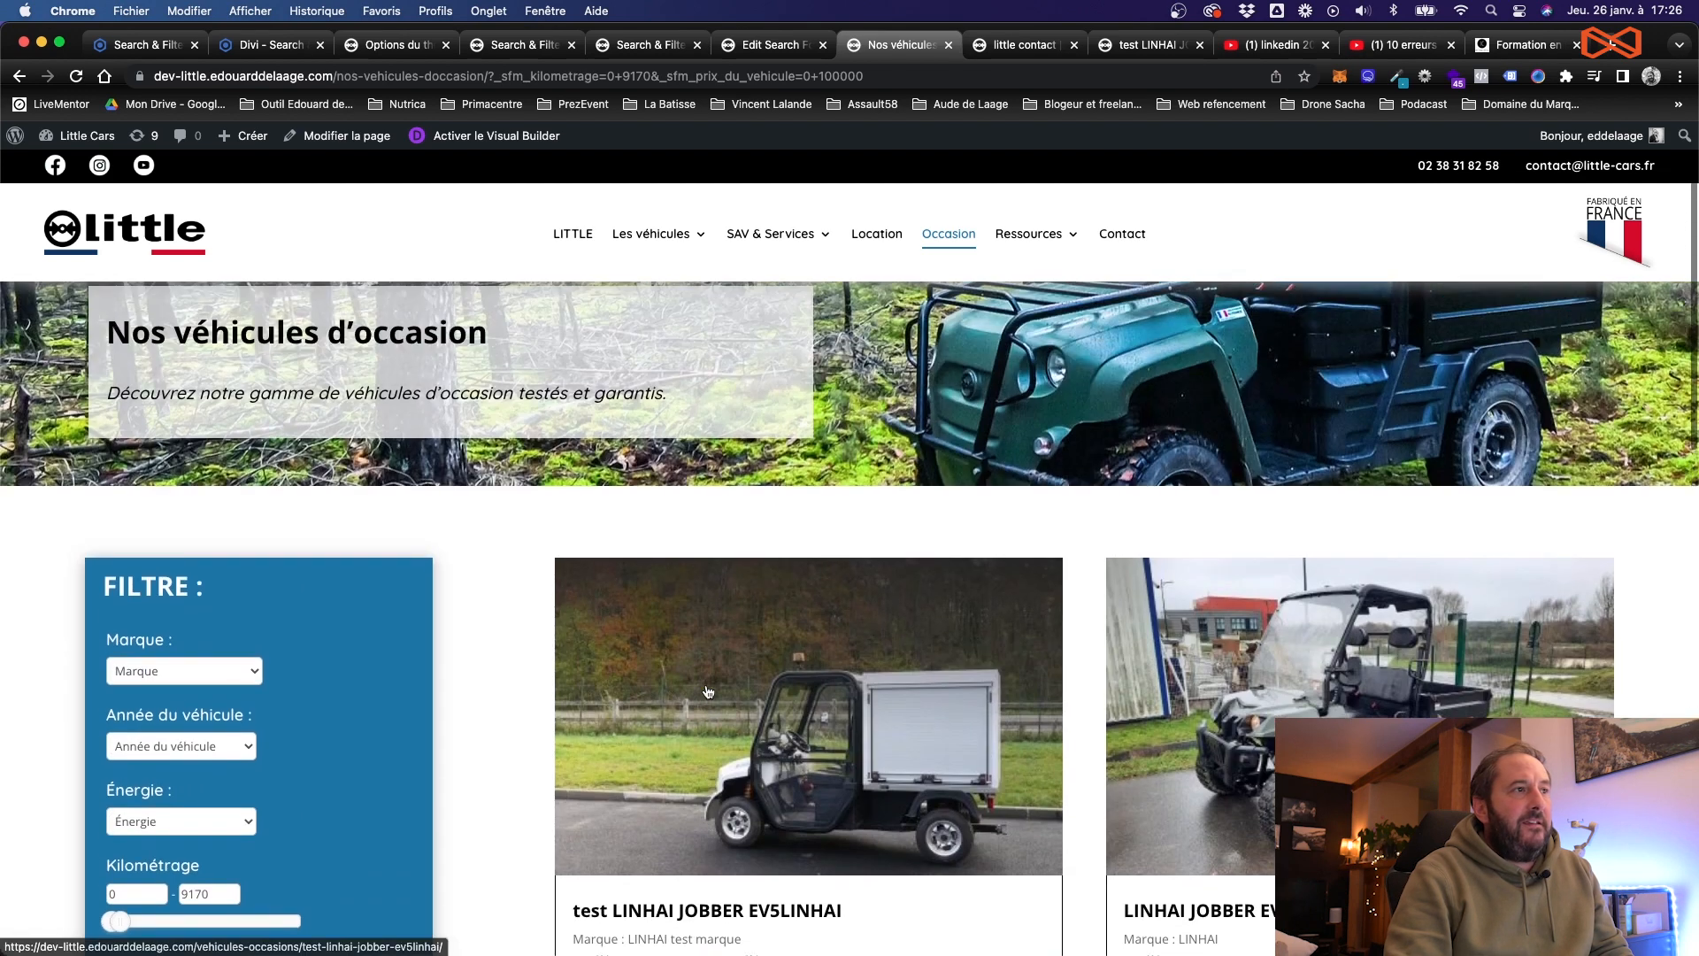
pyautogui.scroll(-2, 684, 696)
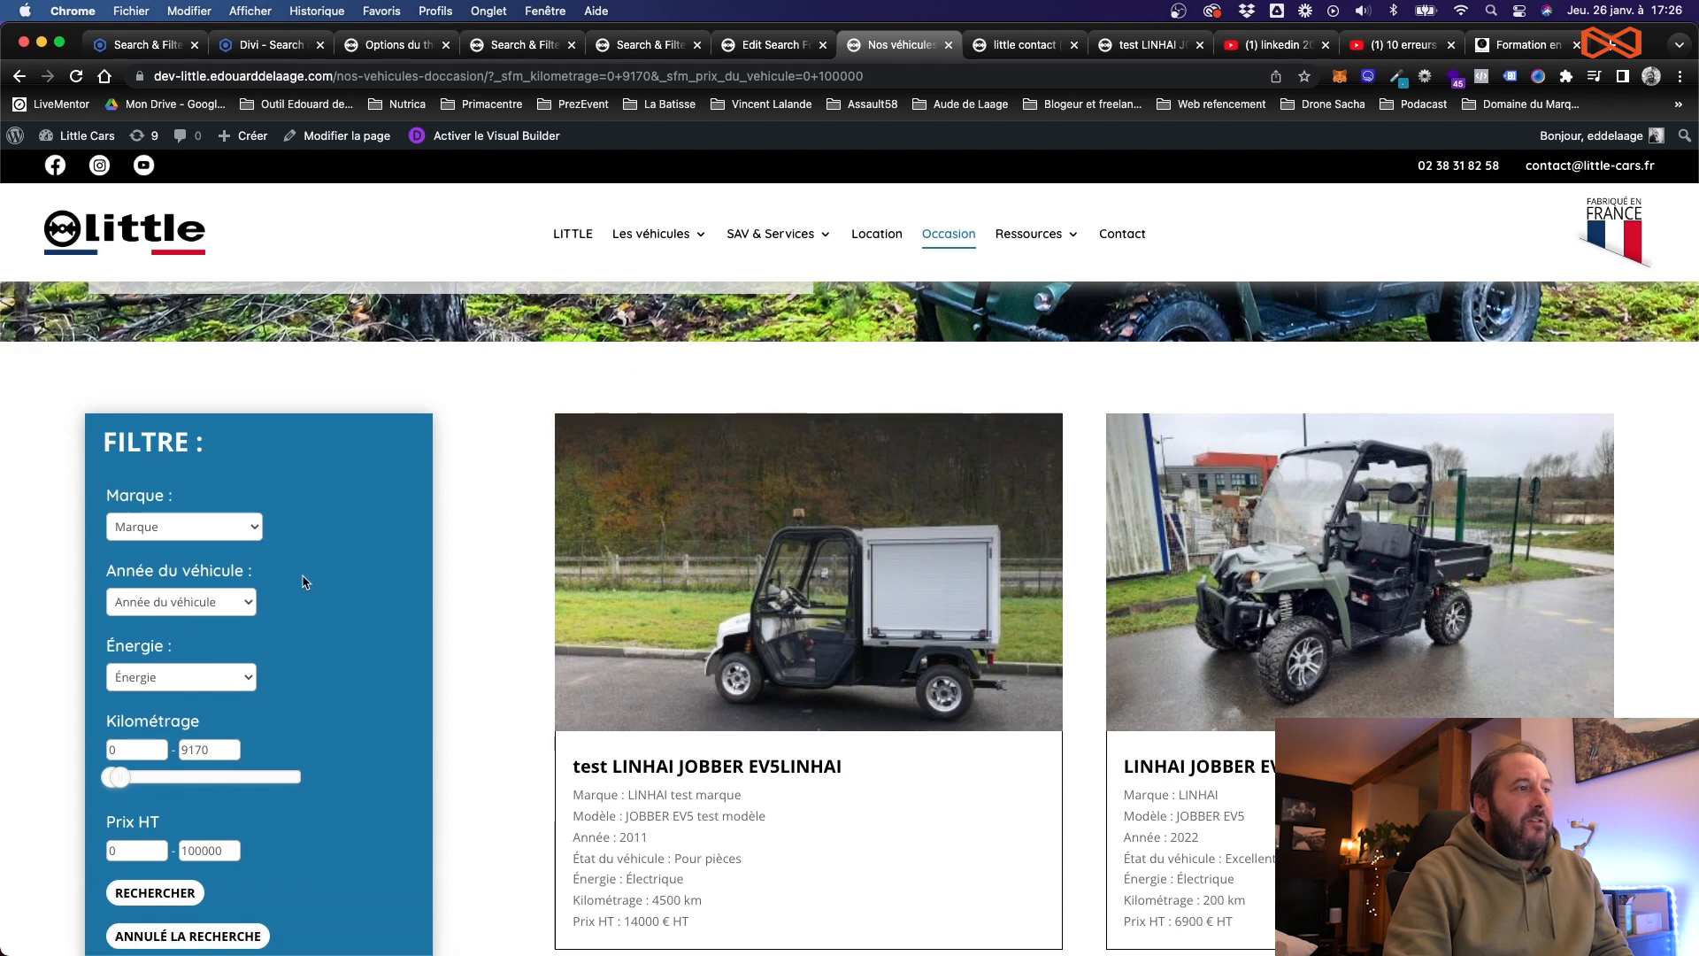
pyautogui.moveTo(121, 784); pyautogui.dragTo(324, 793)
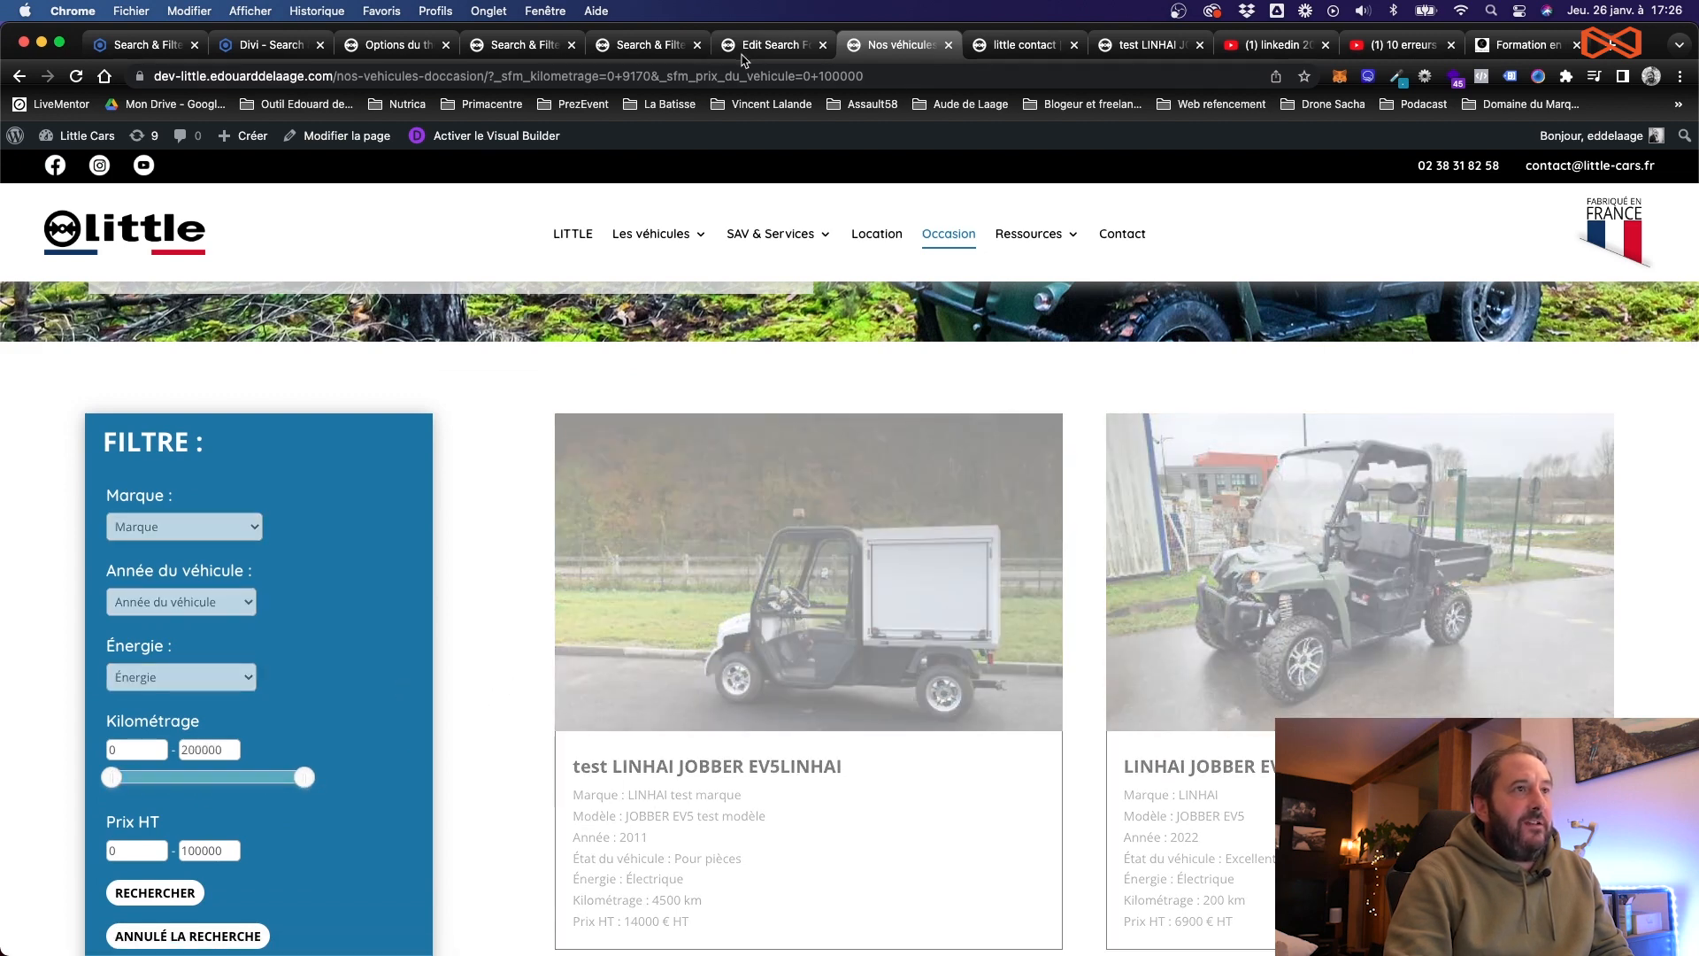
# Step: Return to the Search & Filter list and open the search form Filtre Véhicules 2 for editing, selecting part of its title
pyautogui.click(648, 46)
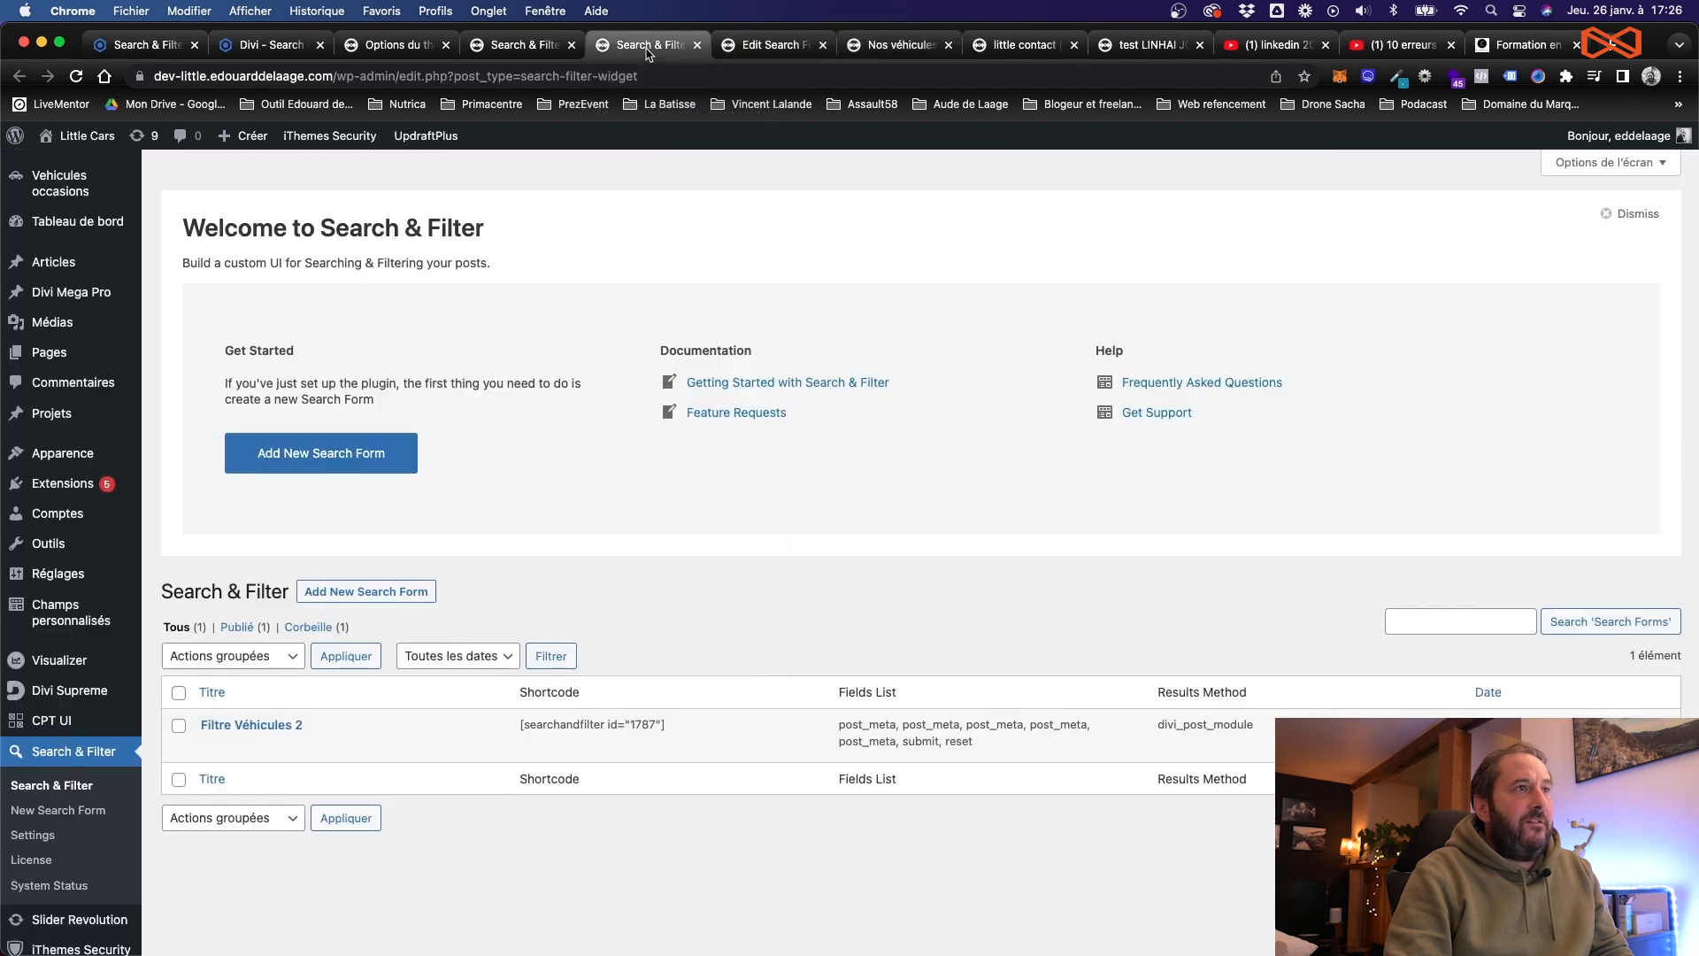
pyautogui.click(525, 51)
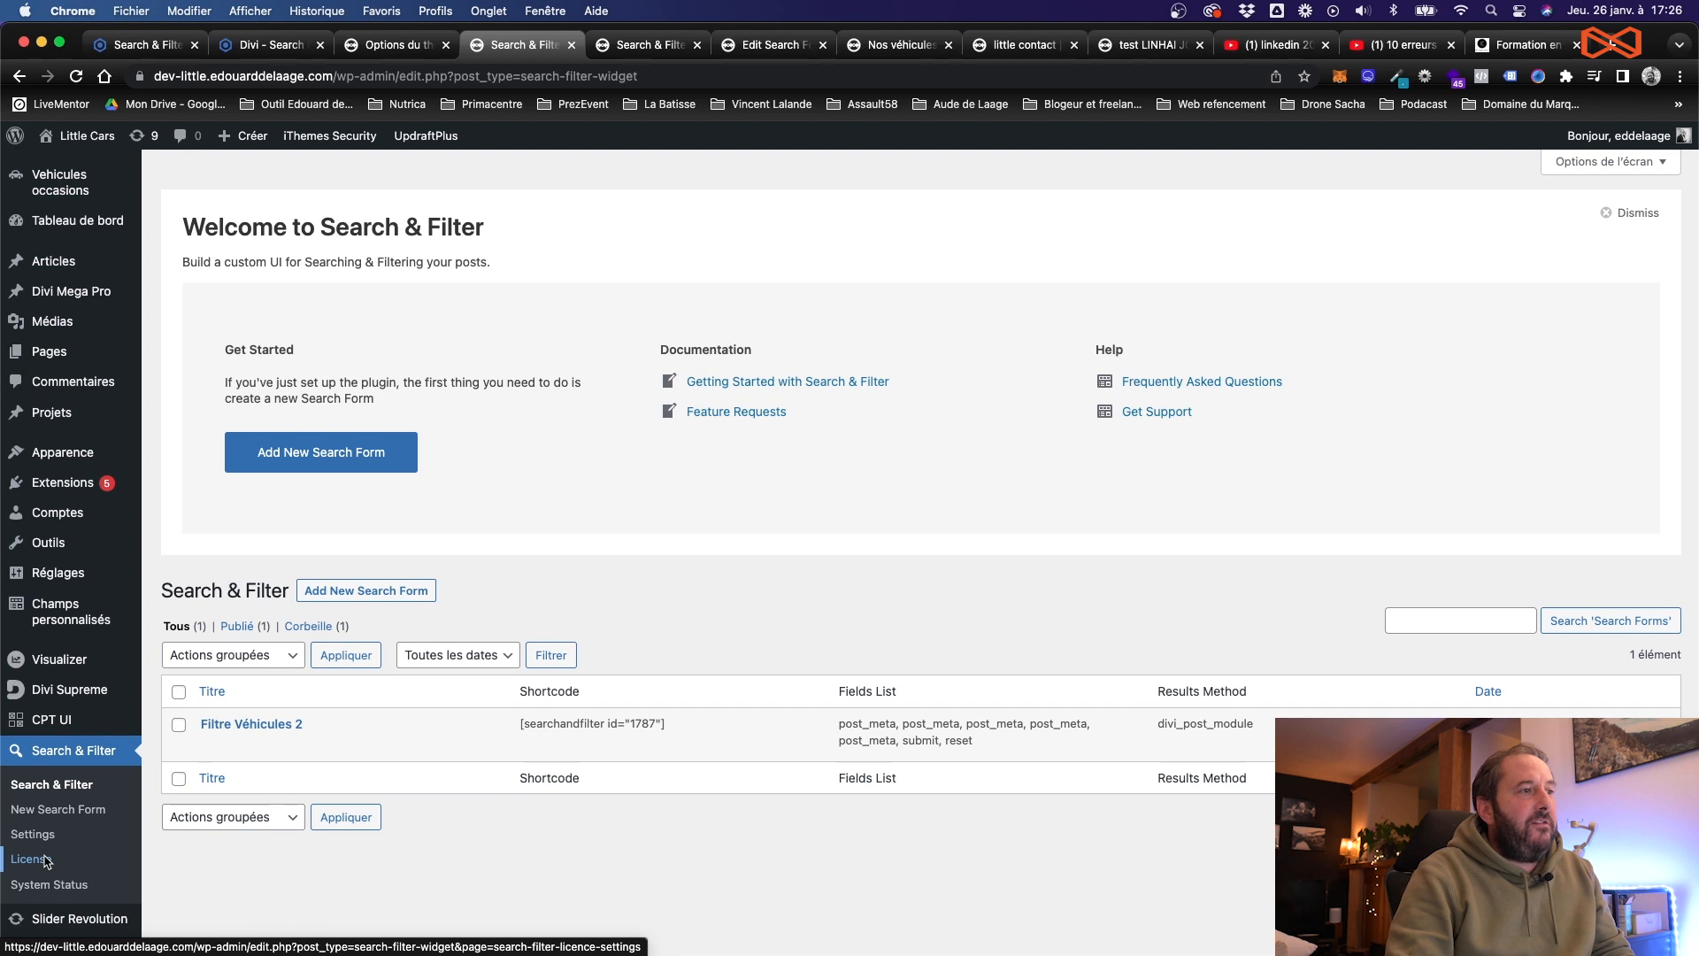
pyautogui.moveTo(265, 722)
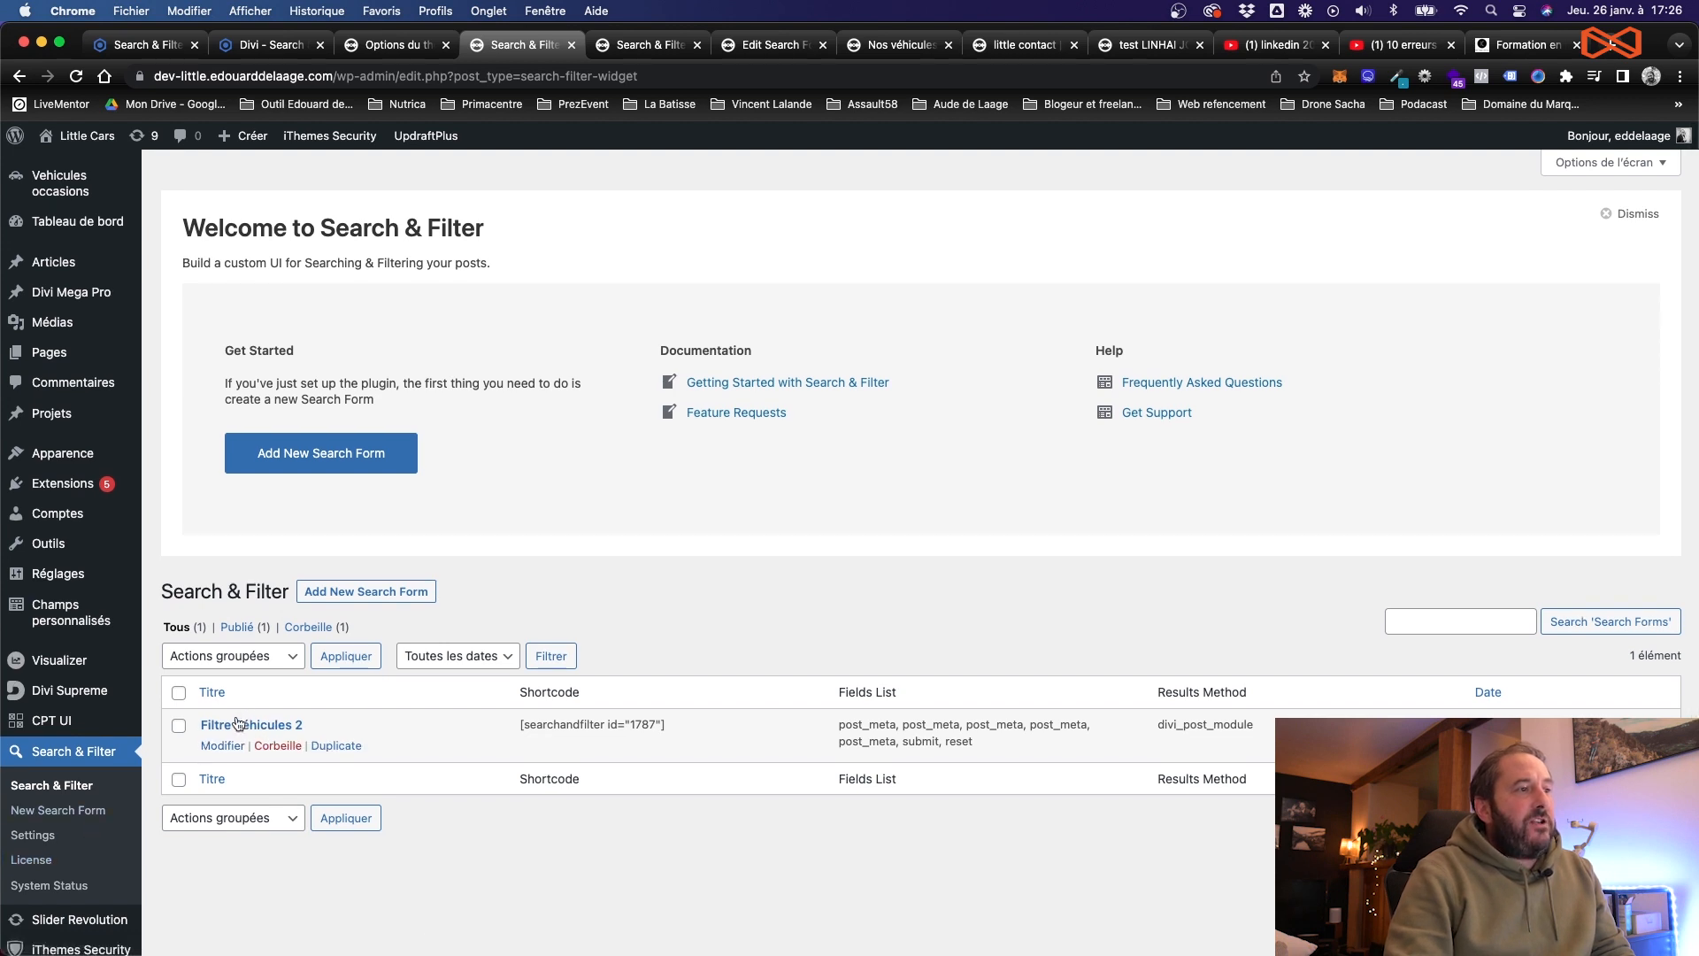
pyautogui.click(238, 723)
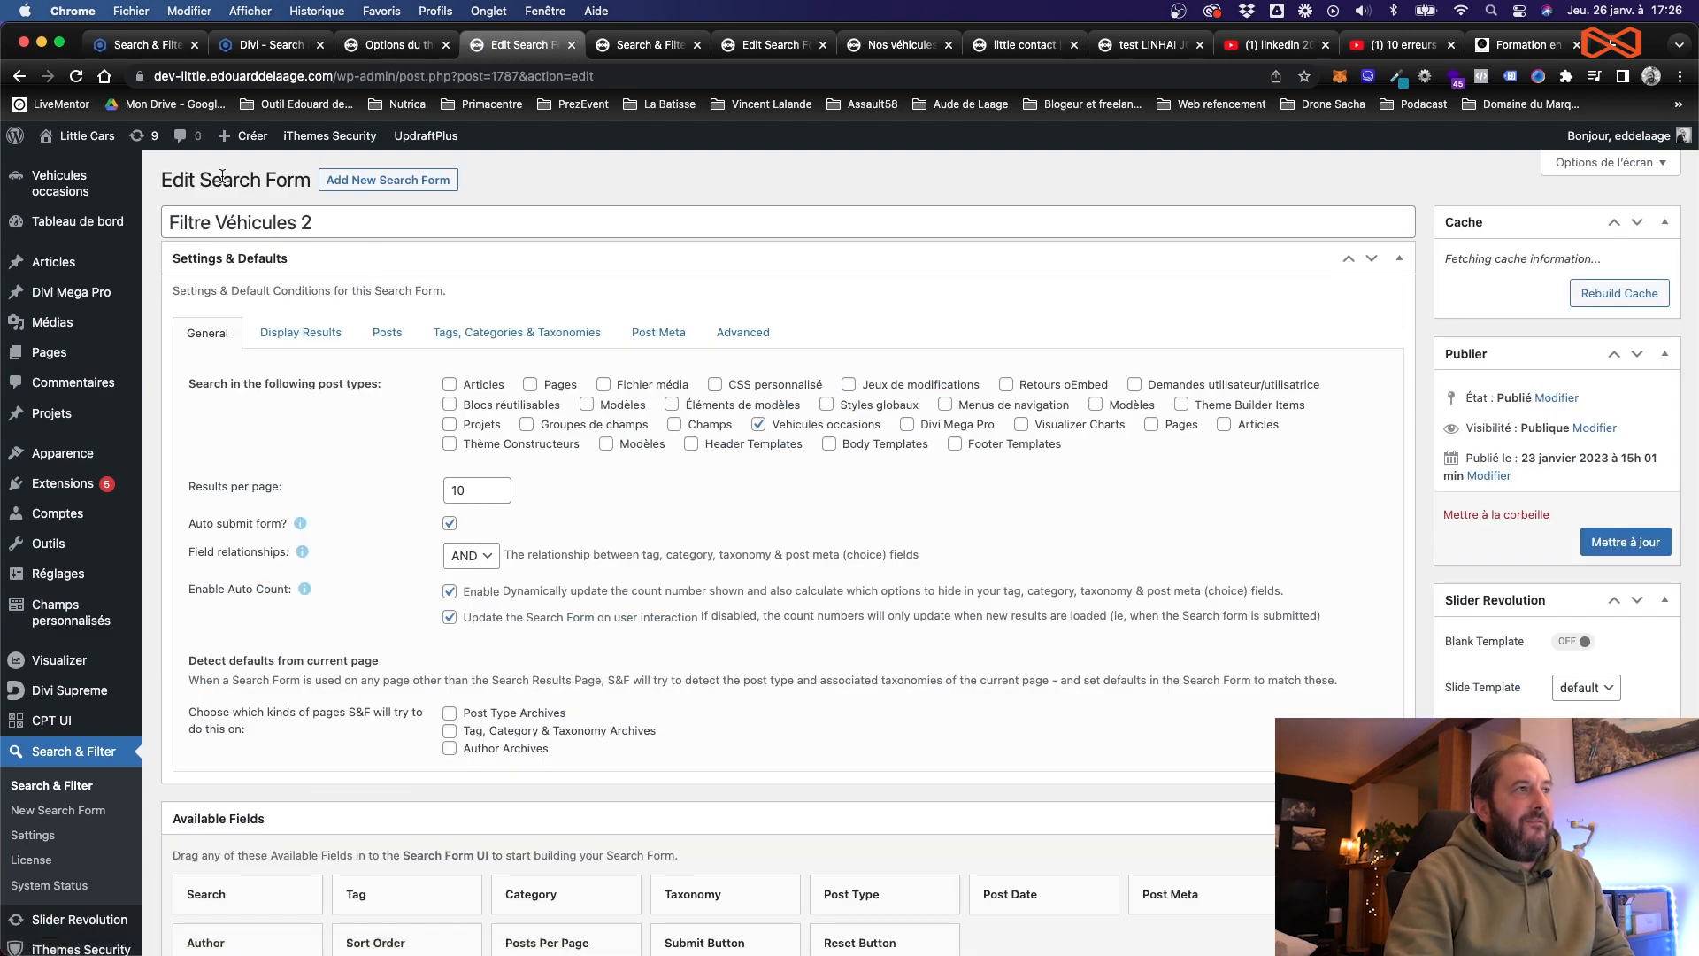
pyautogui.moveTo(315, 214); pyautogui.dragTo(200, 217)
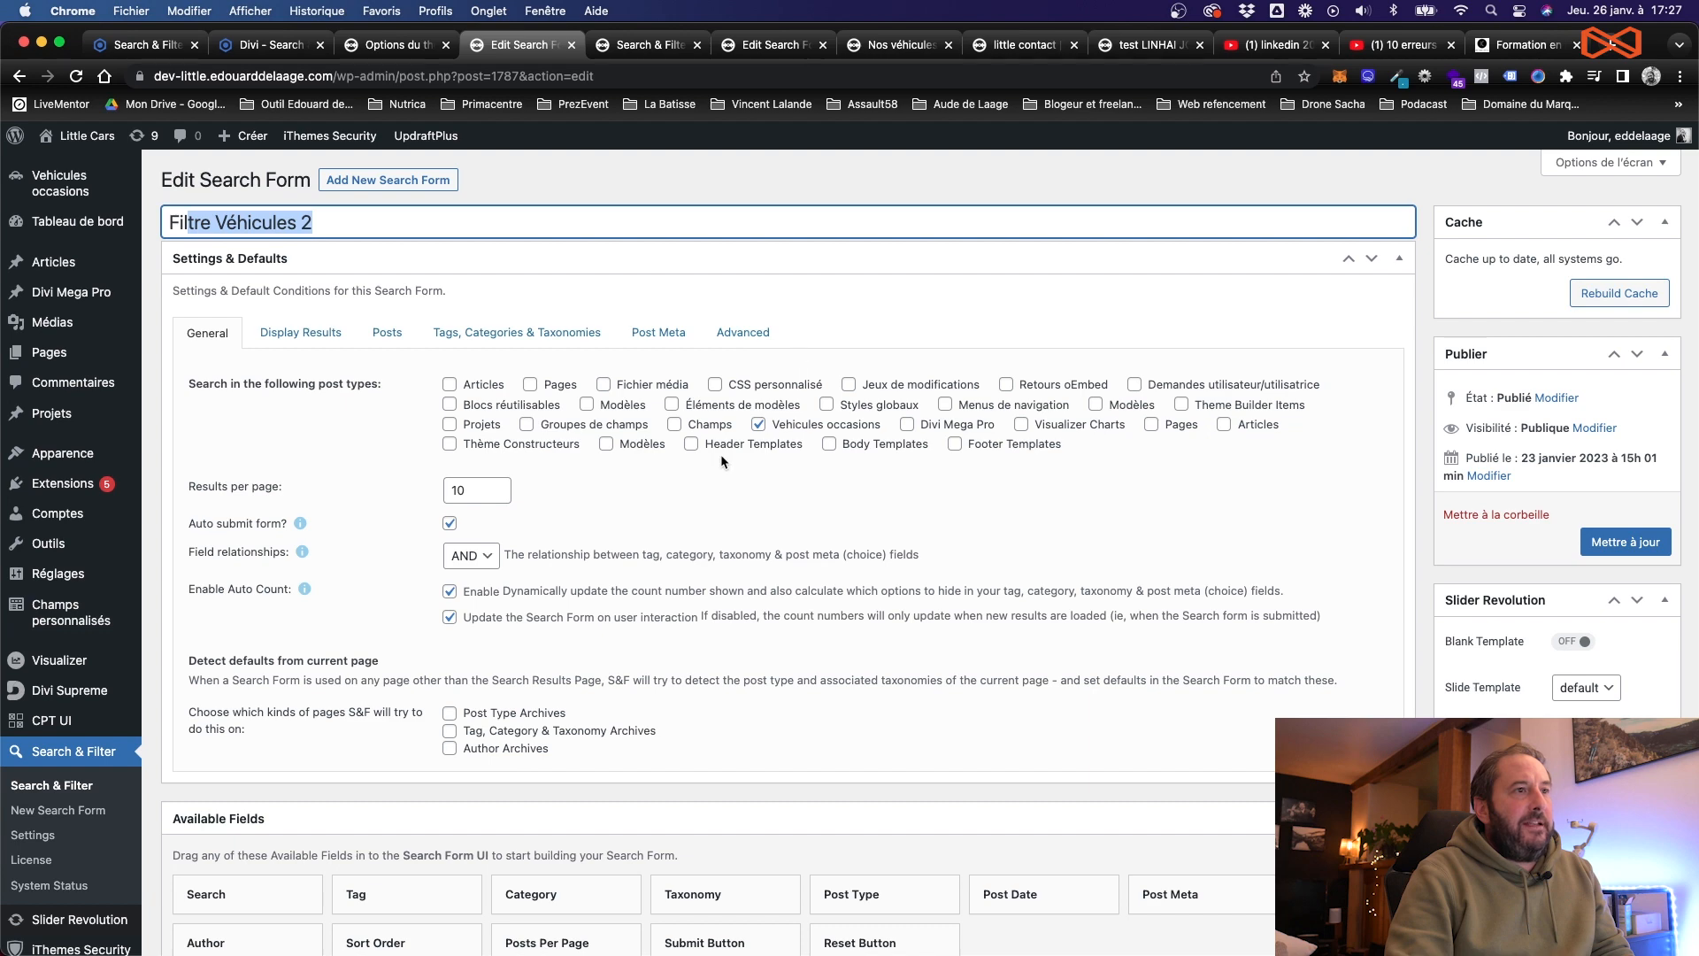
# Step: Review the fields of the search form Filtre Véhicules 2 and compare them with the filter on the used vehicles page
pyautogui.scroll(-5, 720, 453)
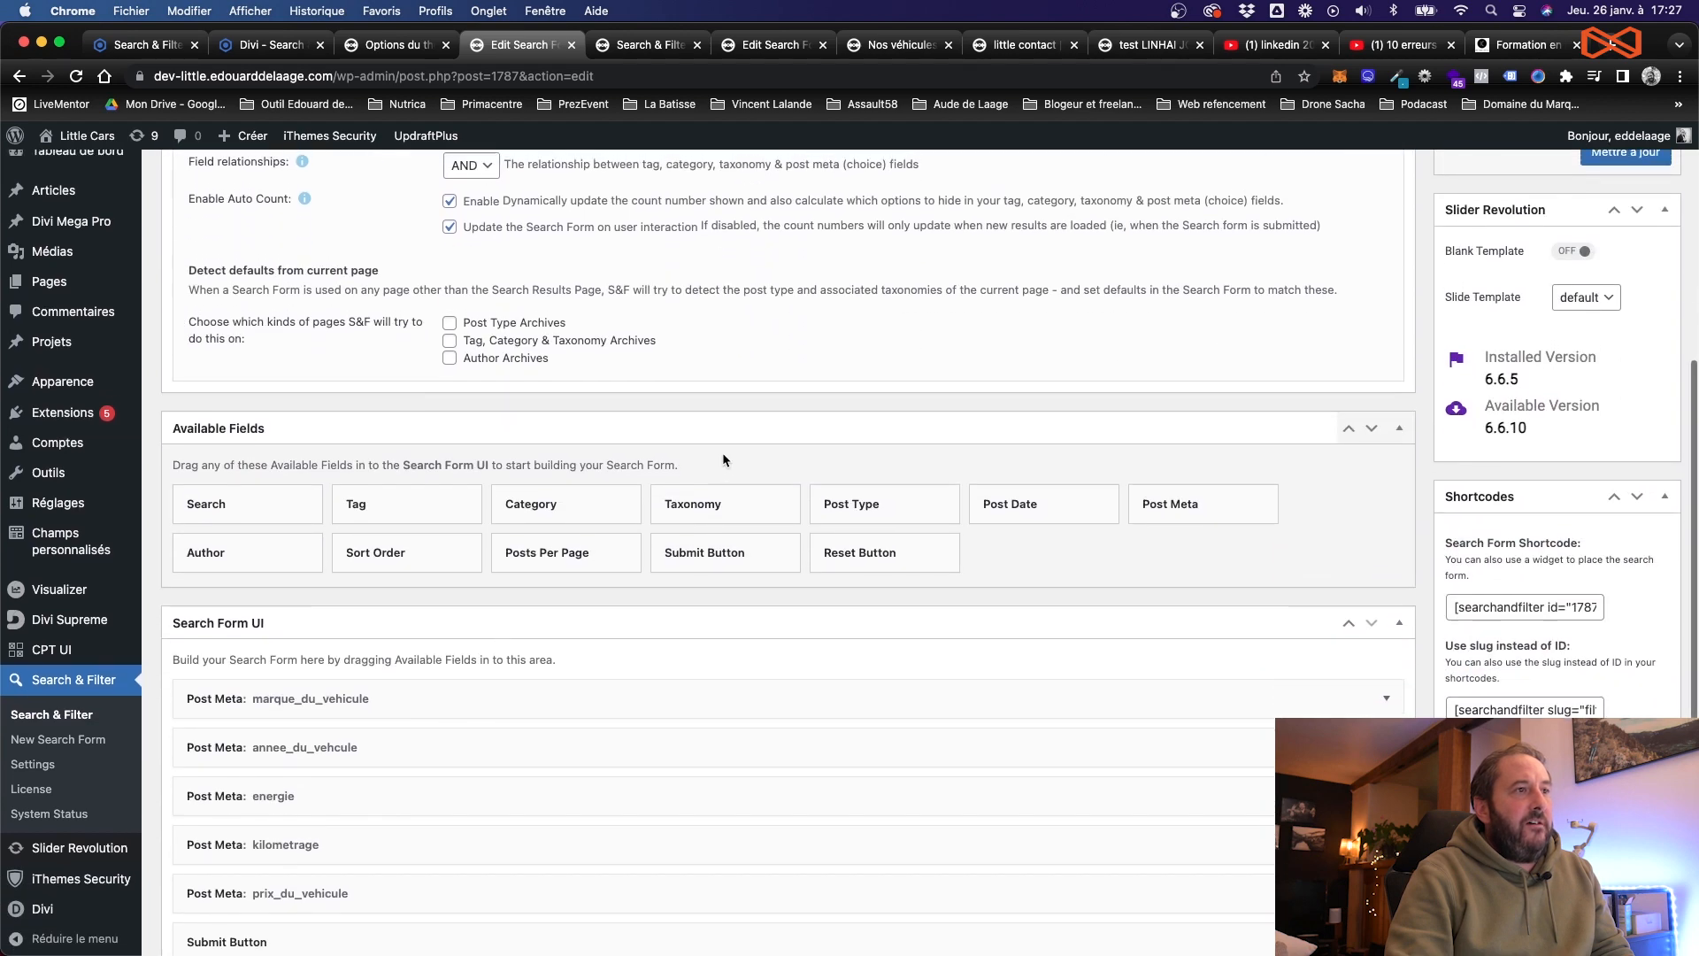
pyautogui.scroll(2, 722, 453)
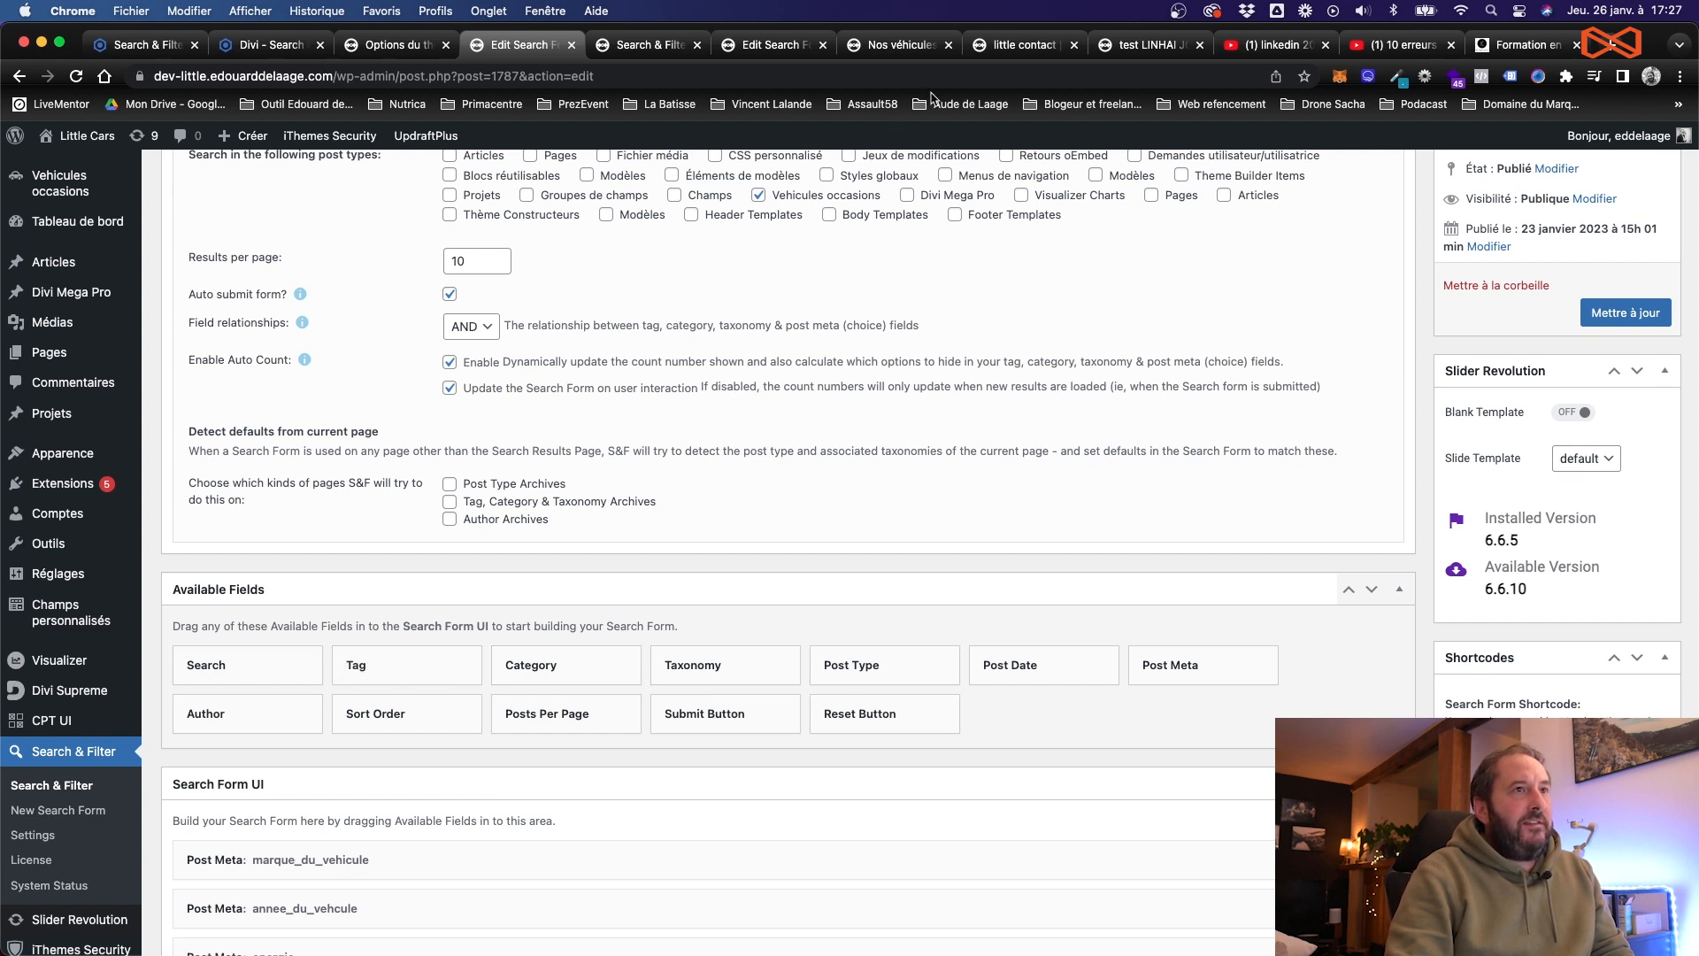
pyautogui.click(876, 45)
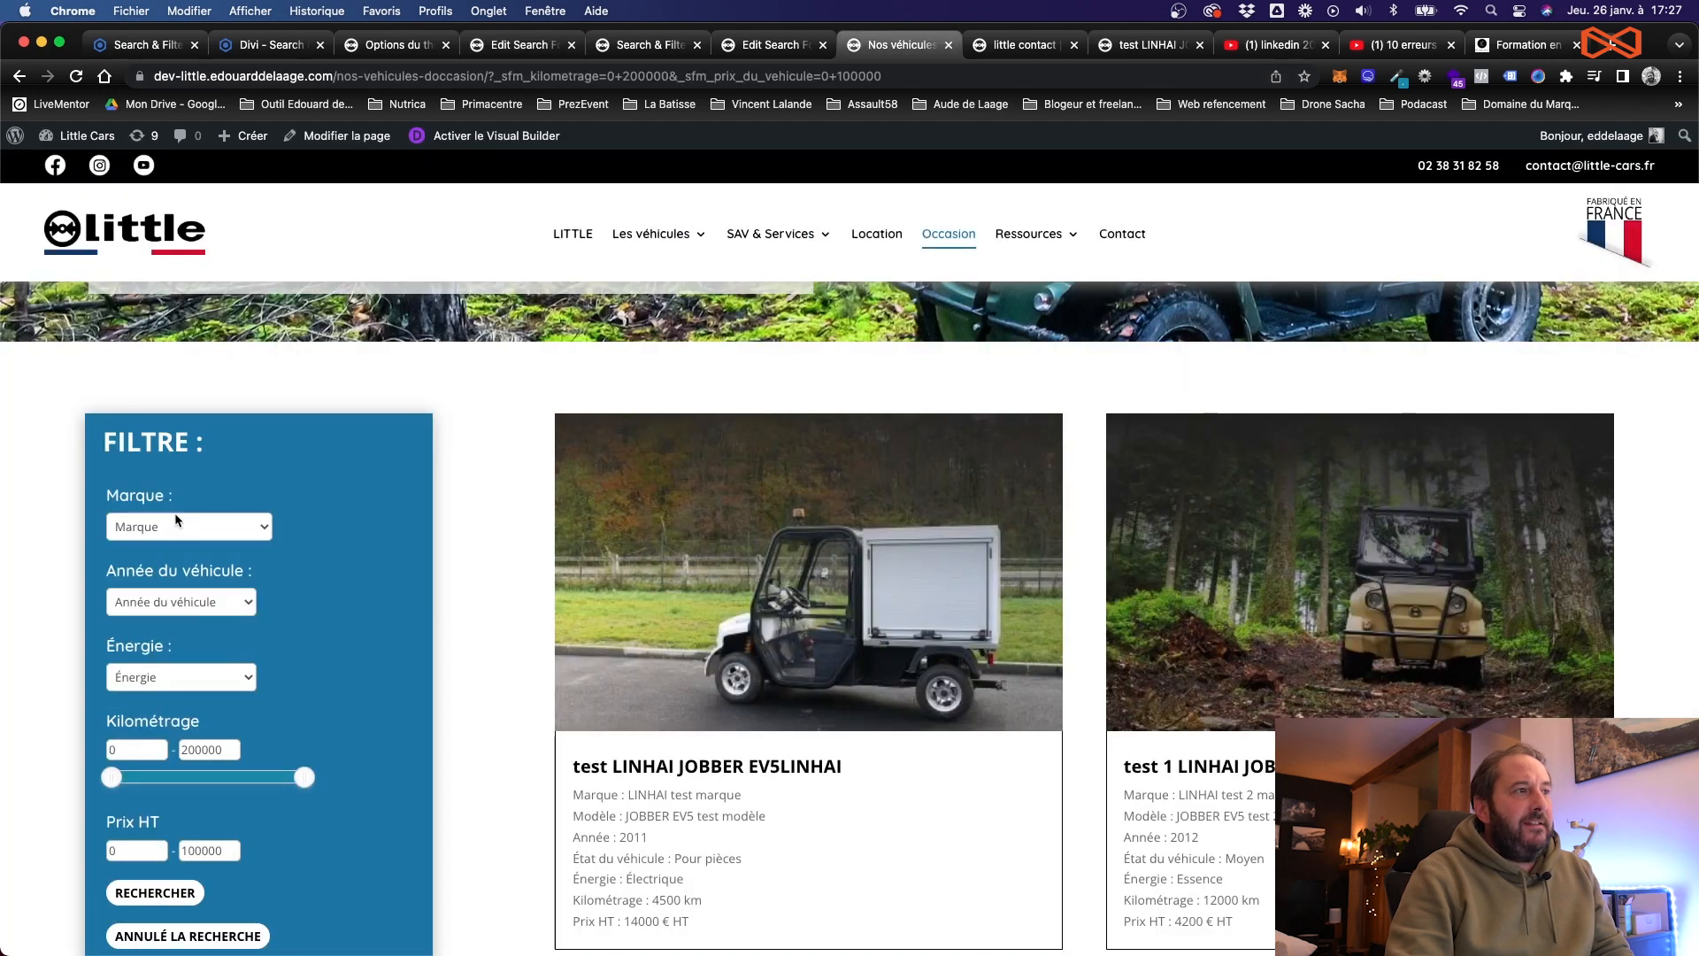
pyautogui.click(523, 44)
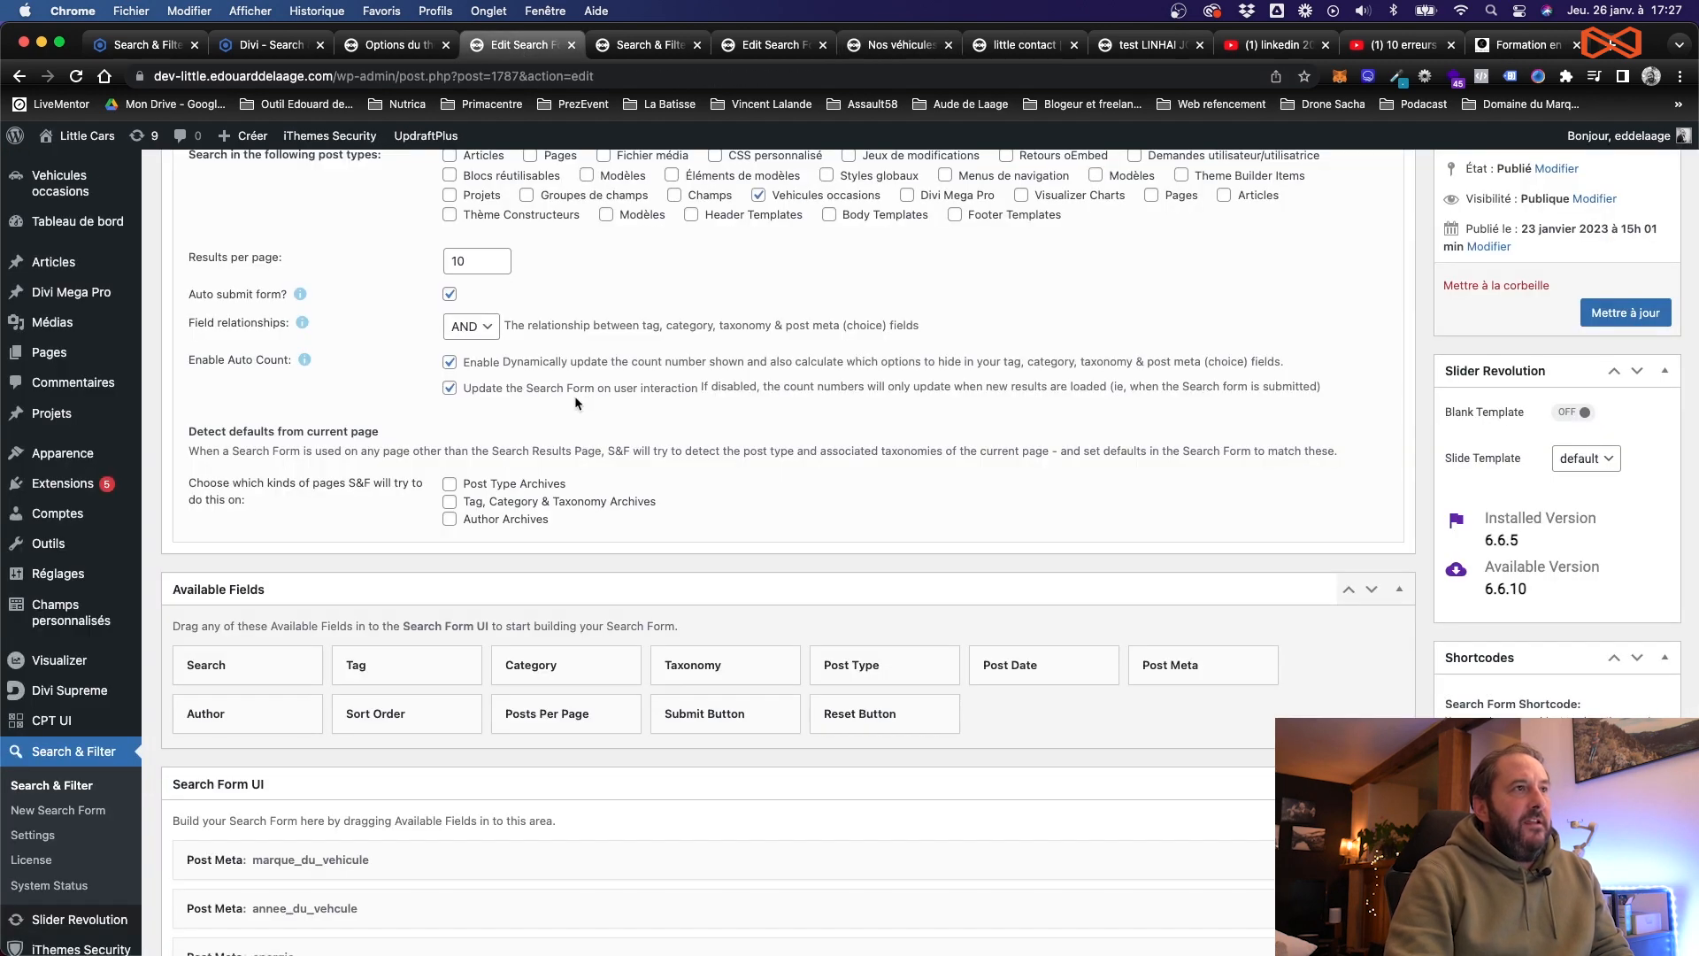
pyautogui.scroll(3, 435, 701)
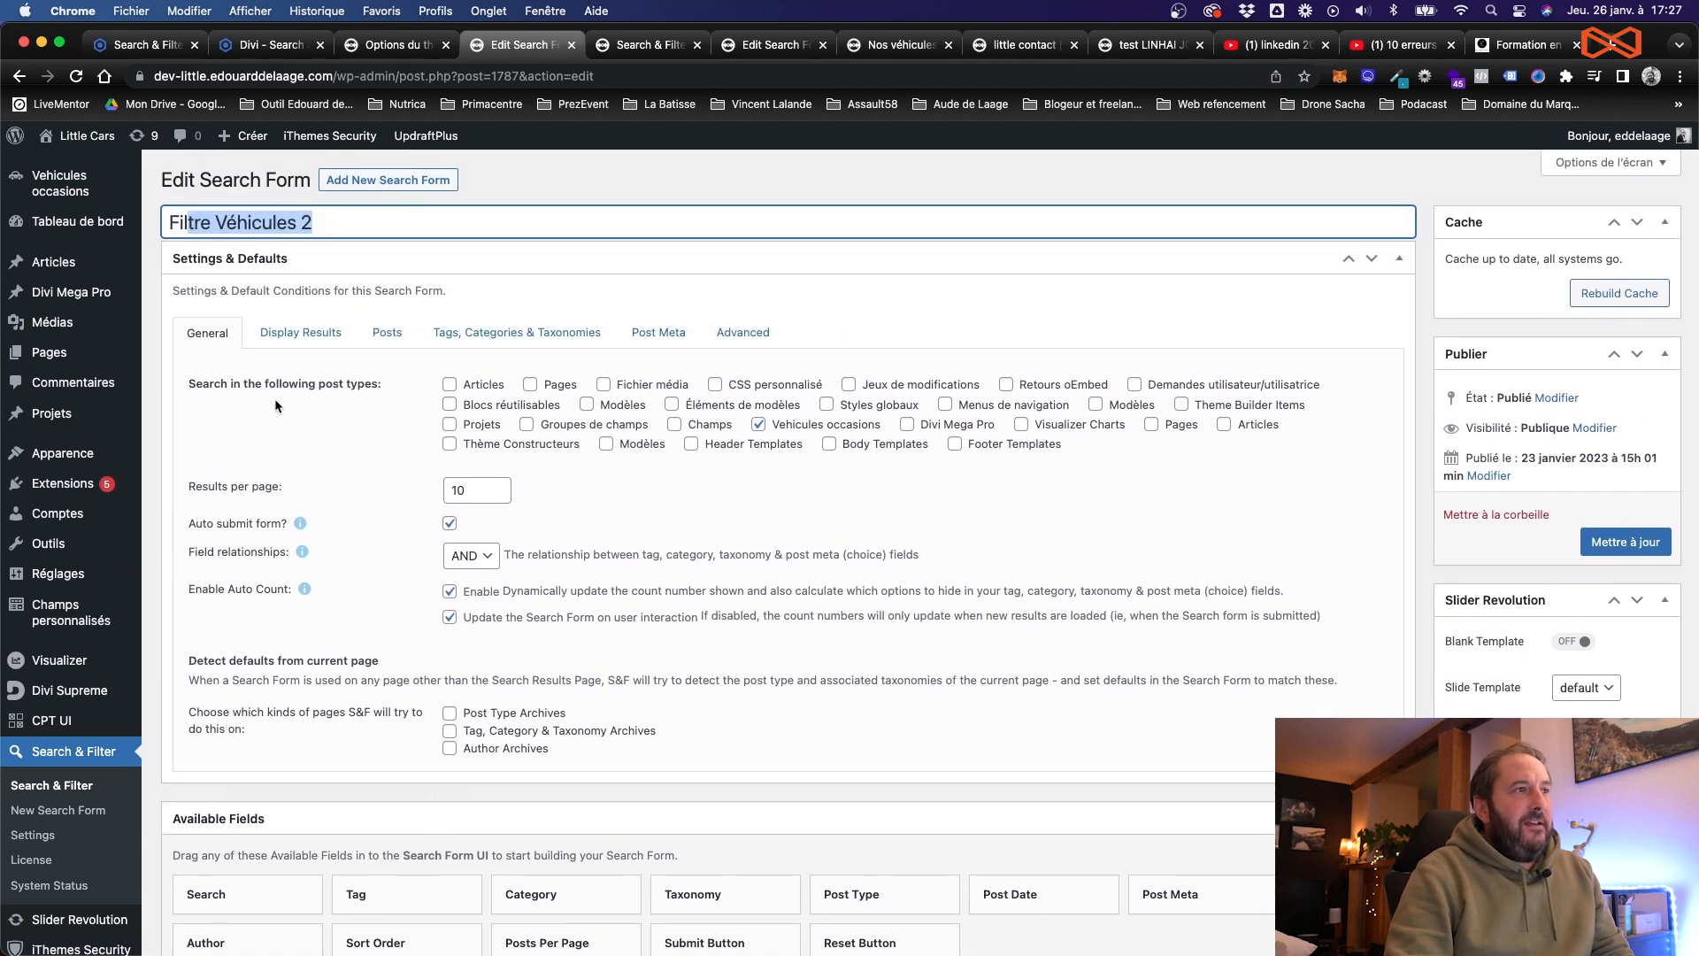
# Step: Examine the post types the form searches in and compare them with the vehicles listed on the used vehicles page
pyautogui.moveTo(210, 380); pyautogui.dragTo(188, 383)
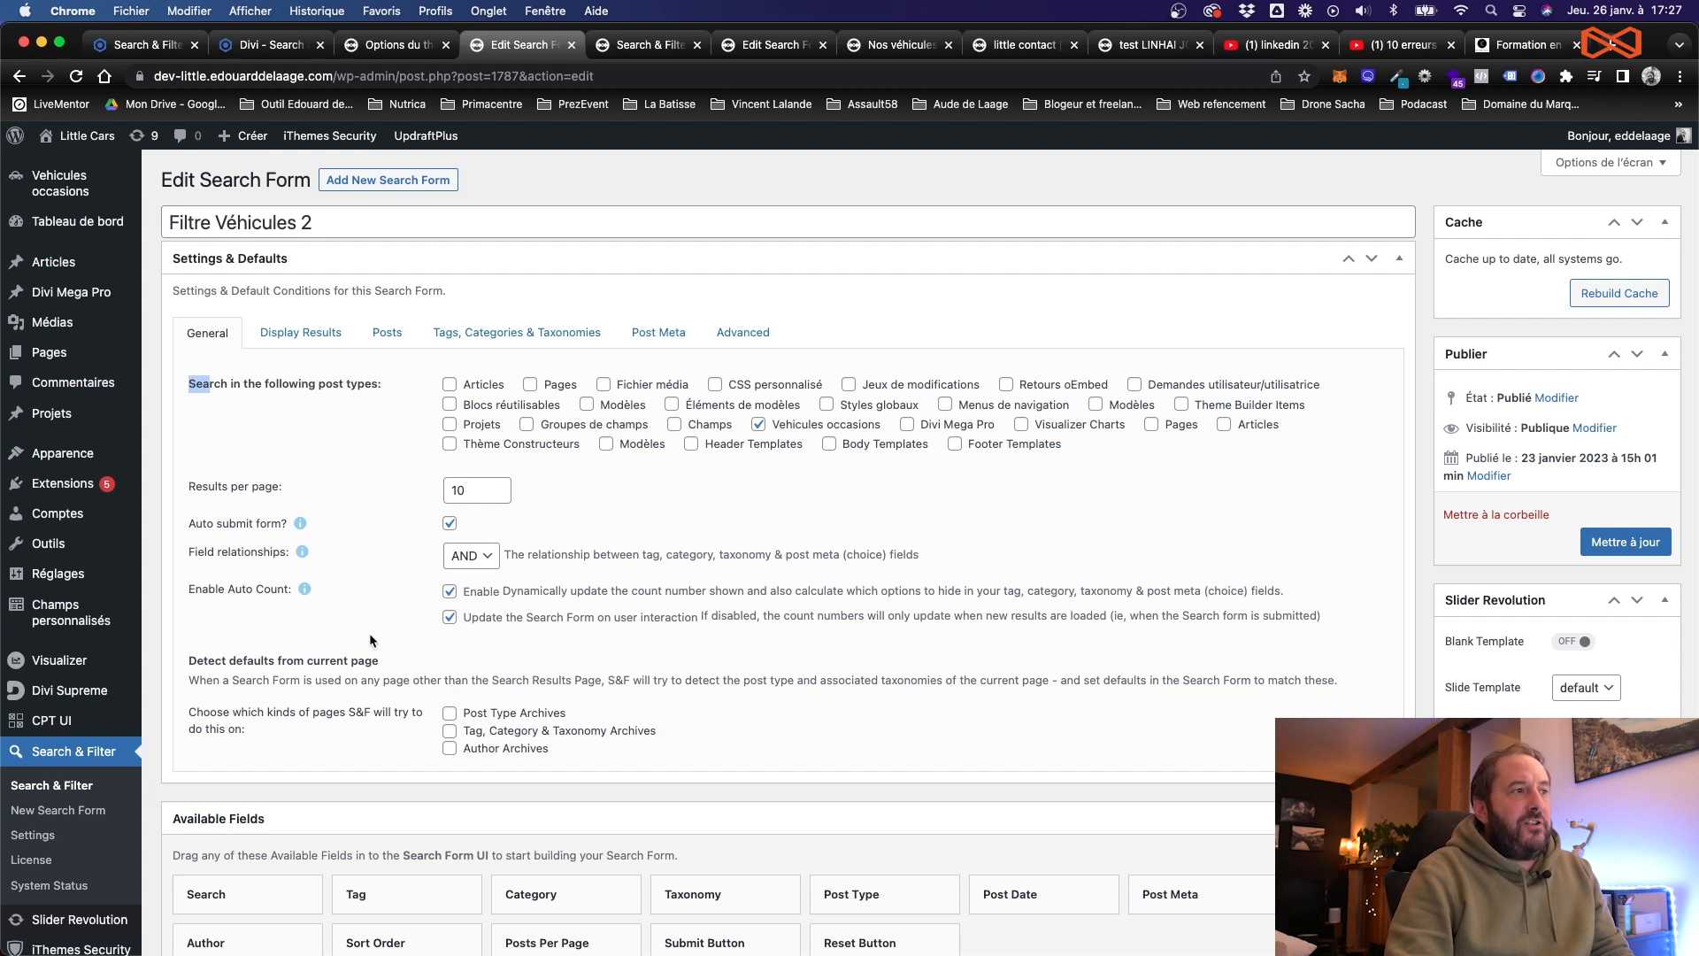
pyautogui.moveTo(54, 720)
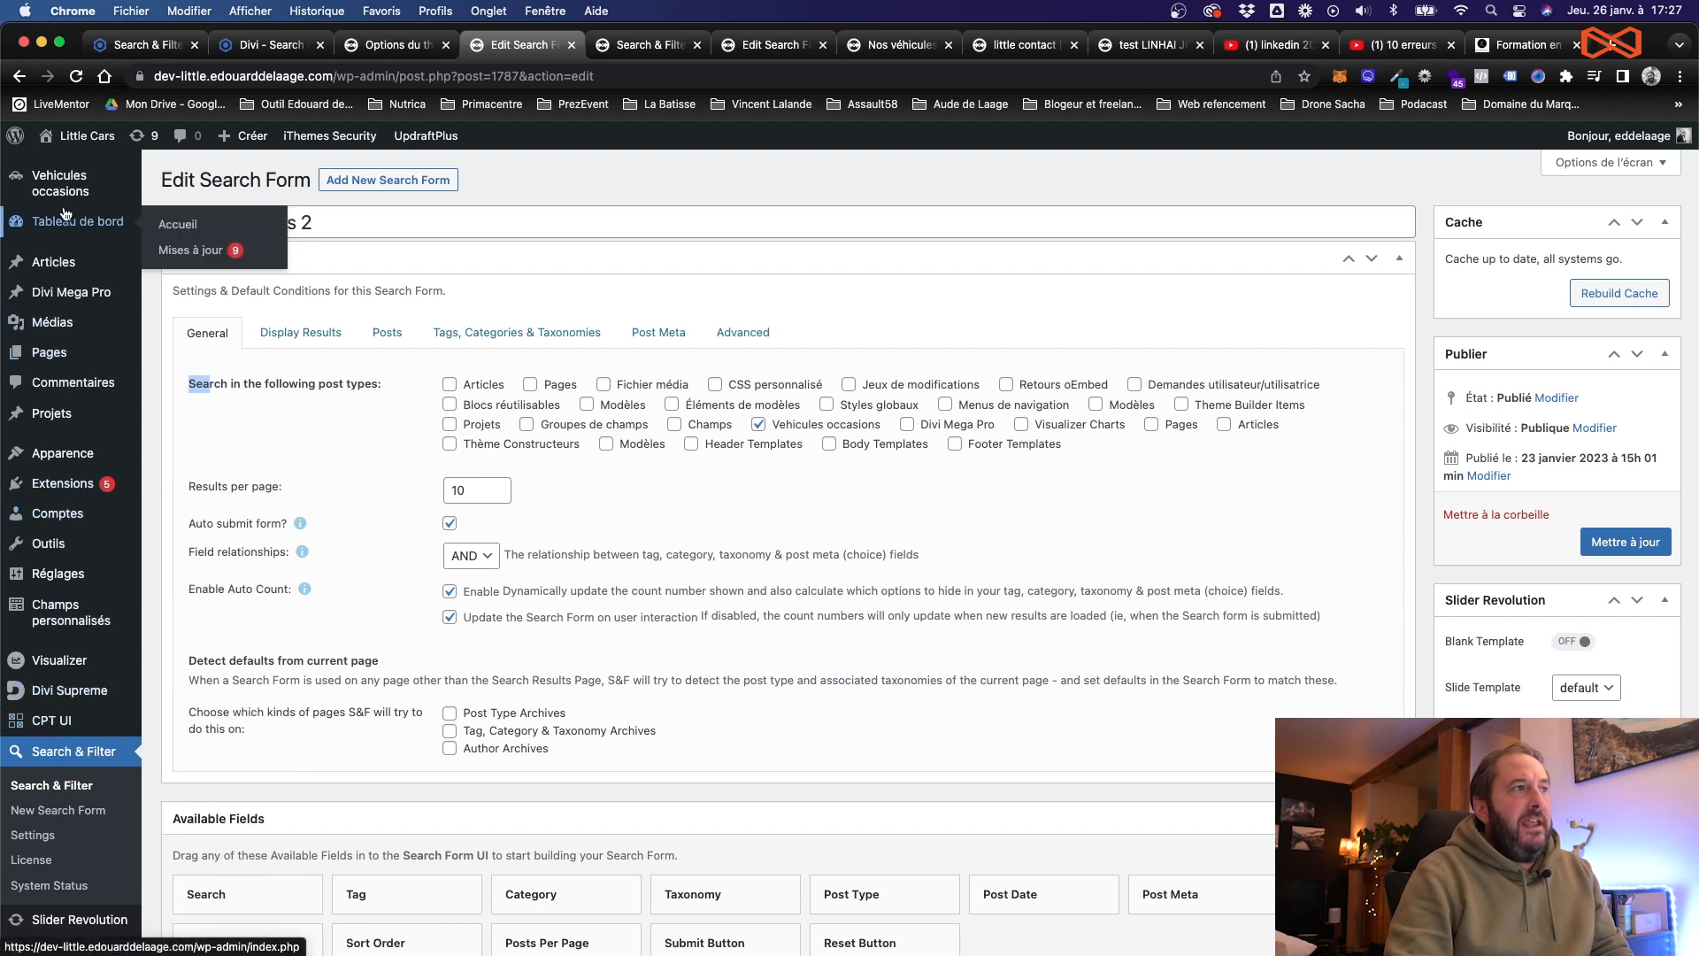
pyautogui.moveTo(63, 188)
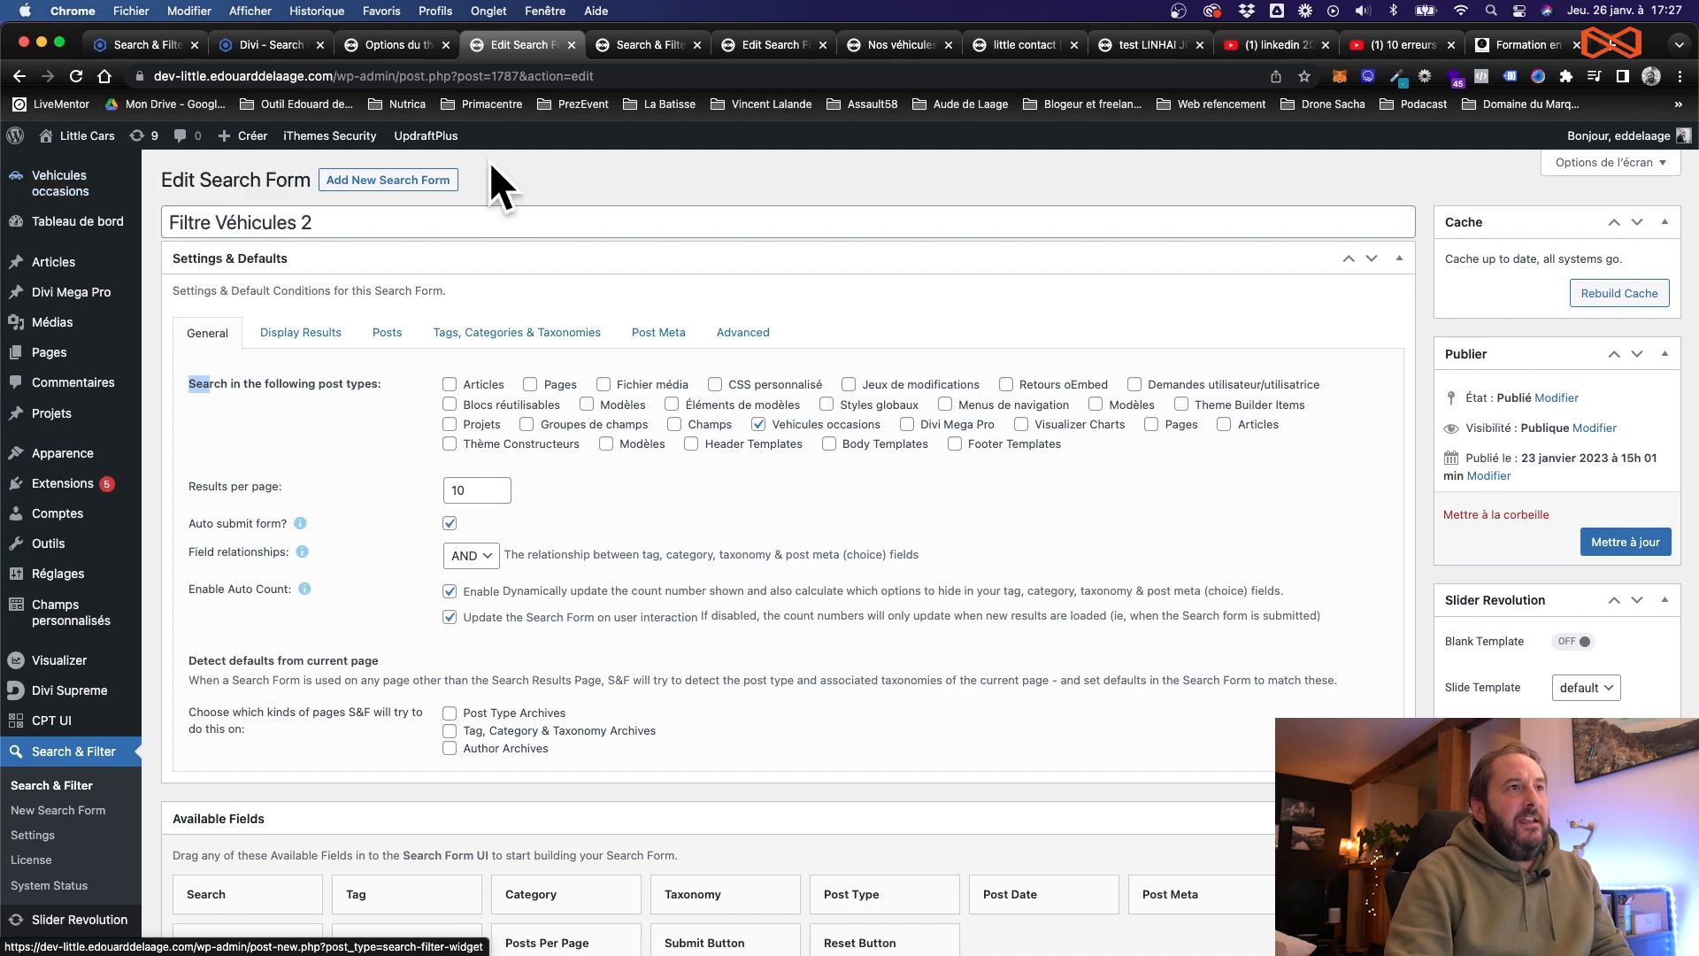
pyautogui.click(896, 45)
pyautogui.click(645, 45)
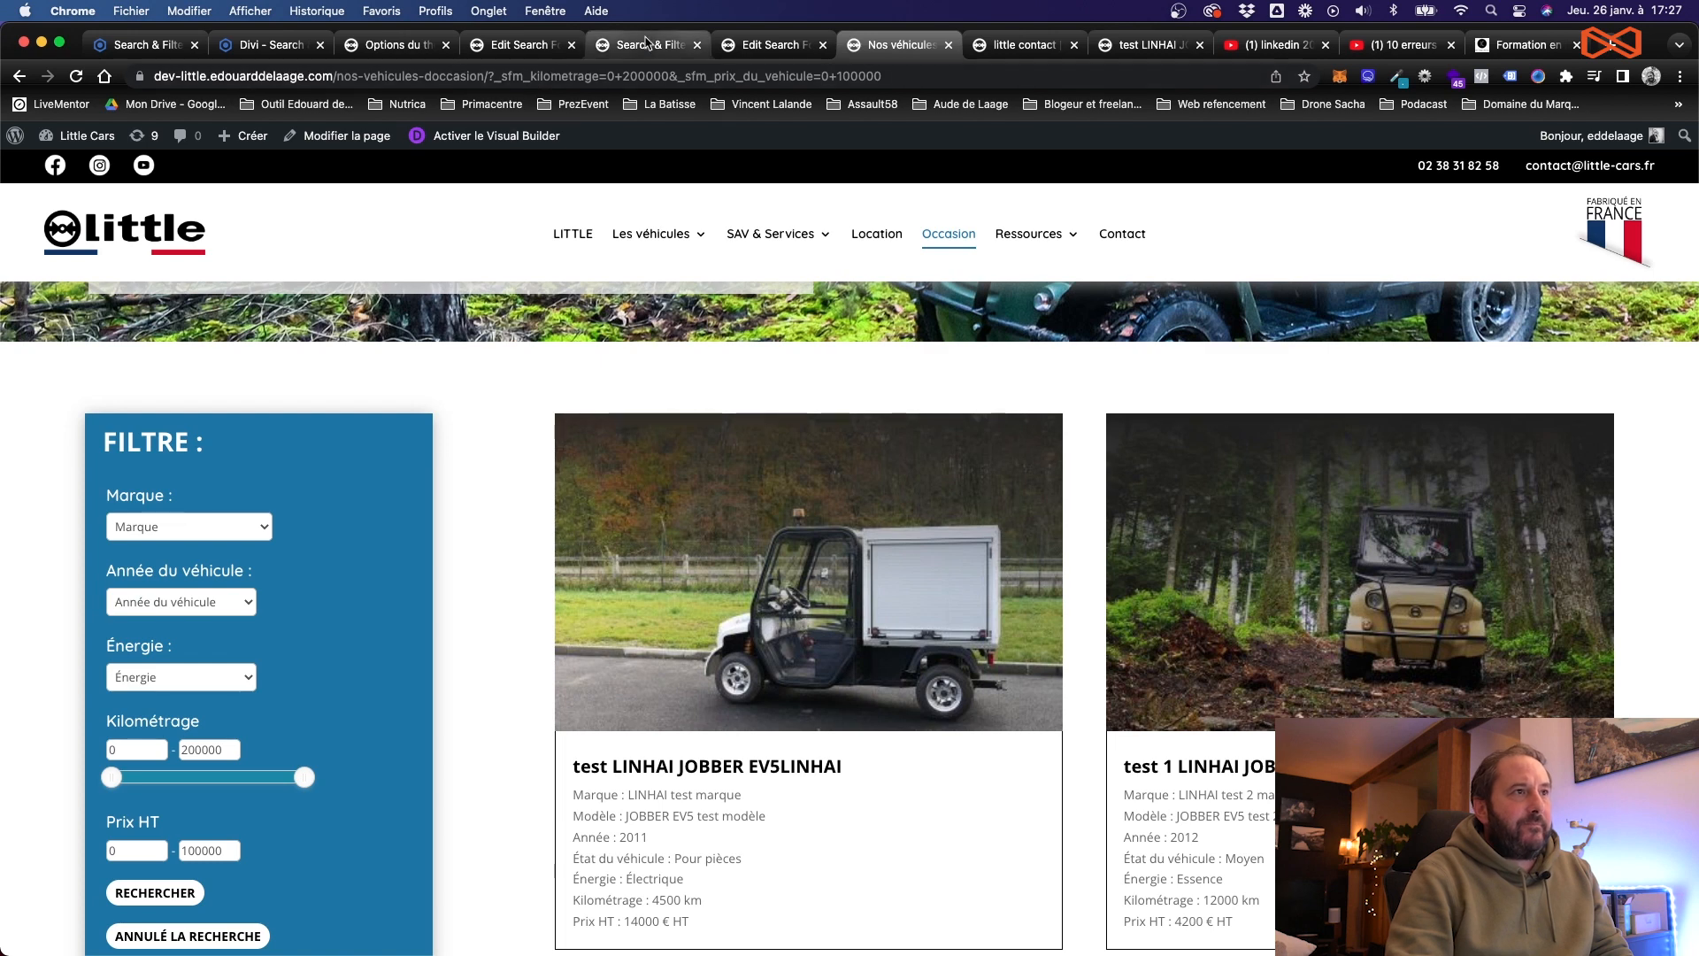
pyautogui.click(526, 45)
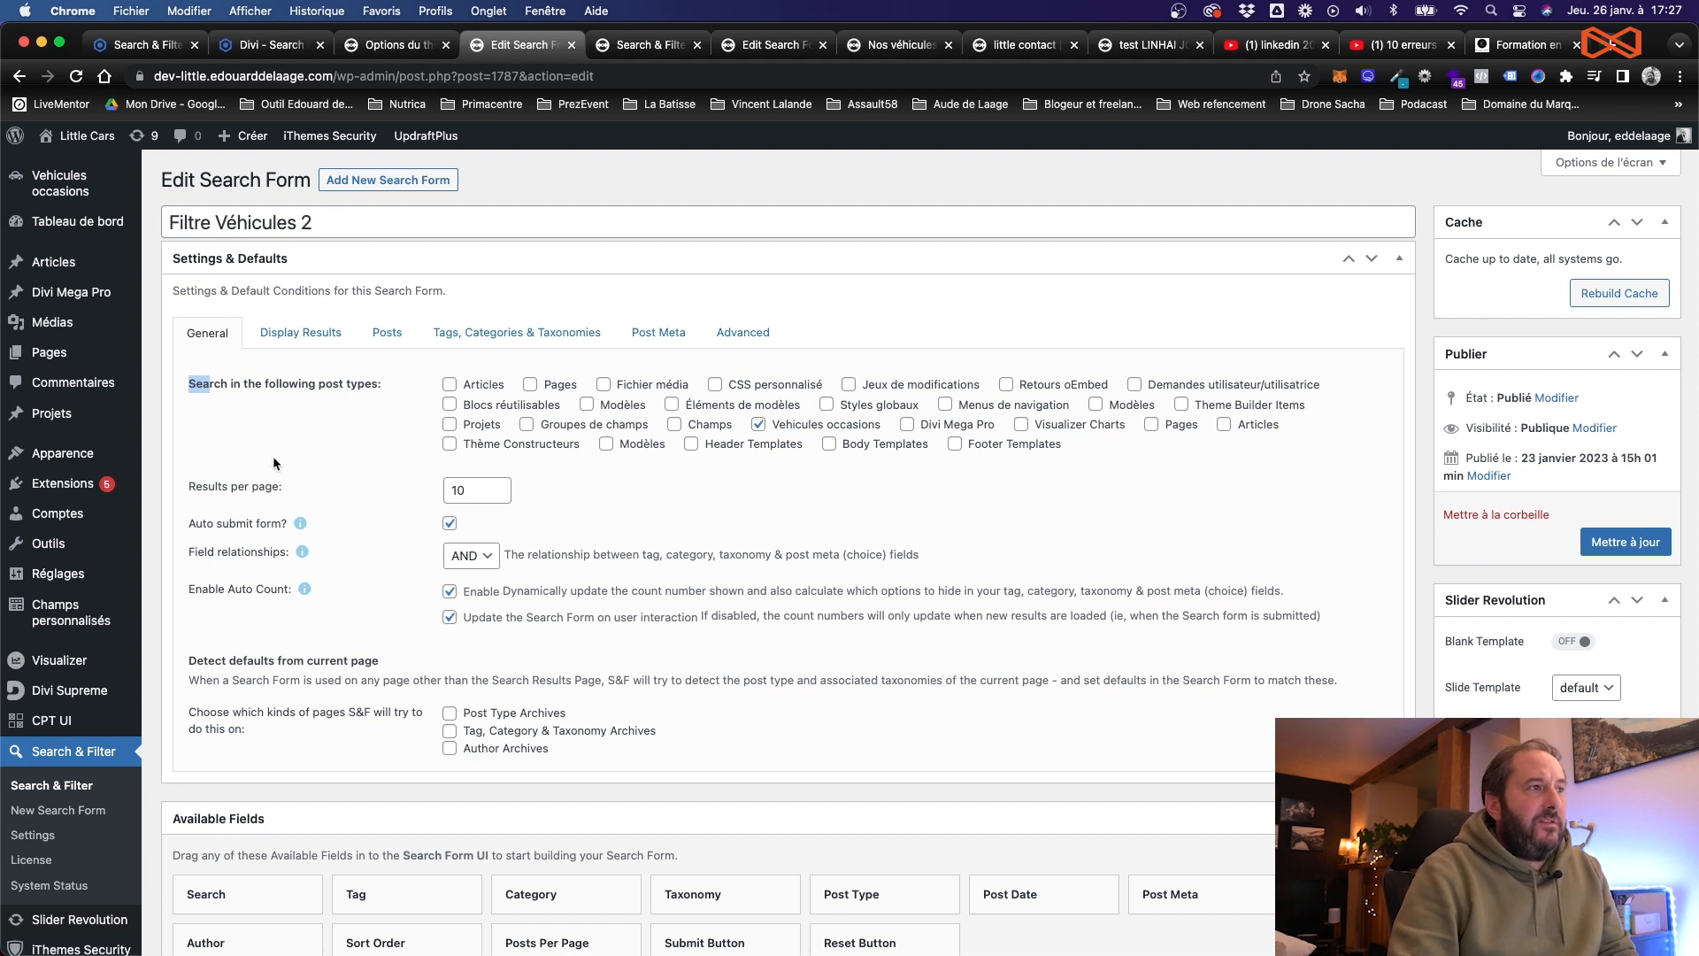
# Step: Examine the form's general settings for results per page and the kinds of pages used to detect defaults
pyautogui.doubleClick(454, 489)
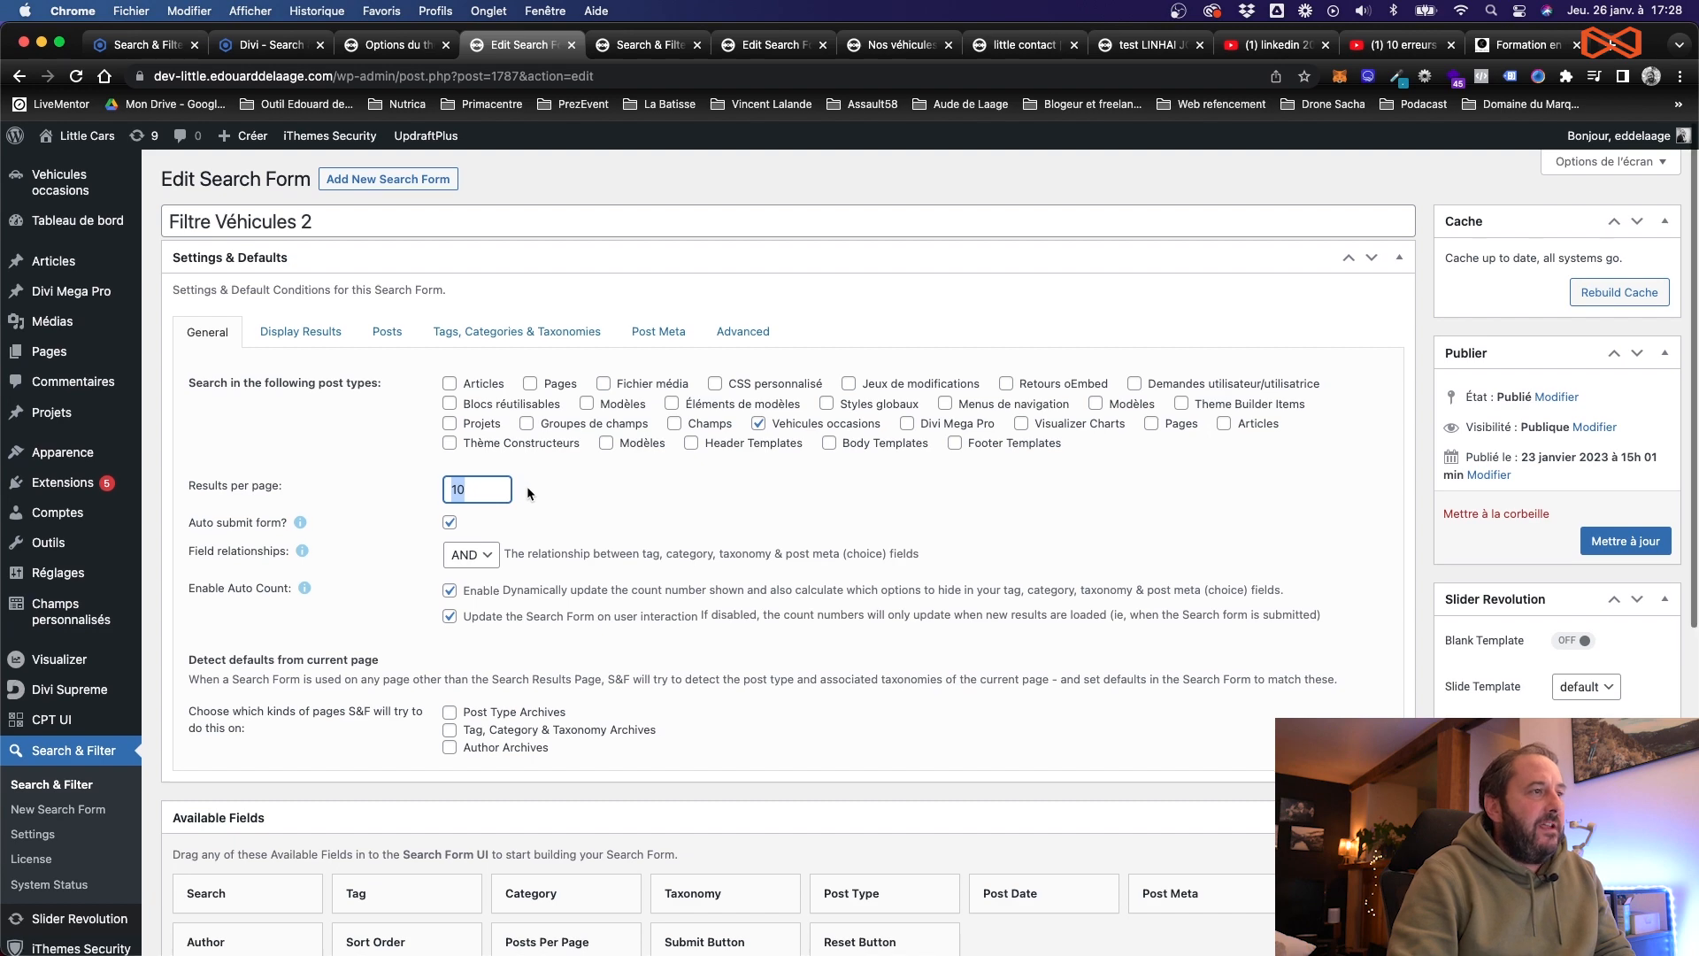
pyautogui.scroll(-5, 524, 485)
pyautogui.scroll(5, 528, 491)
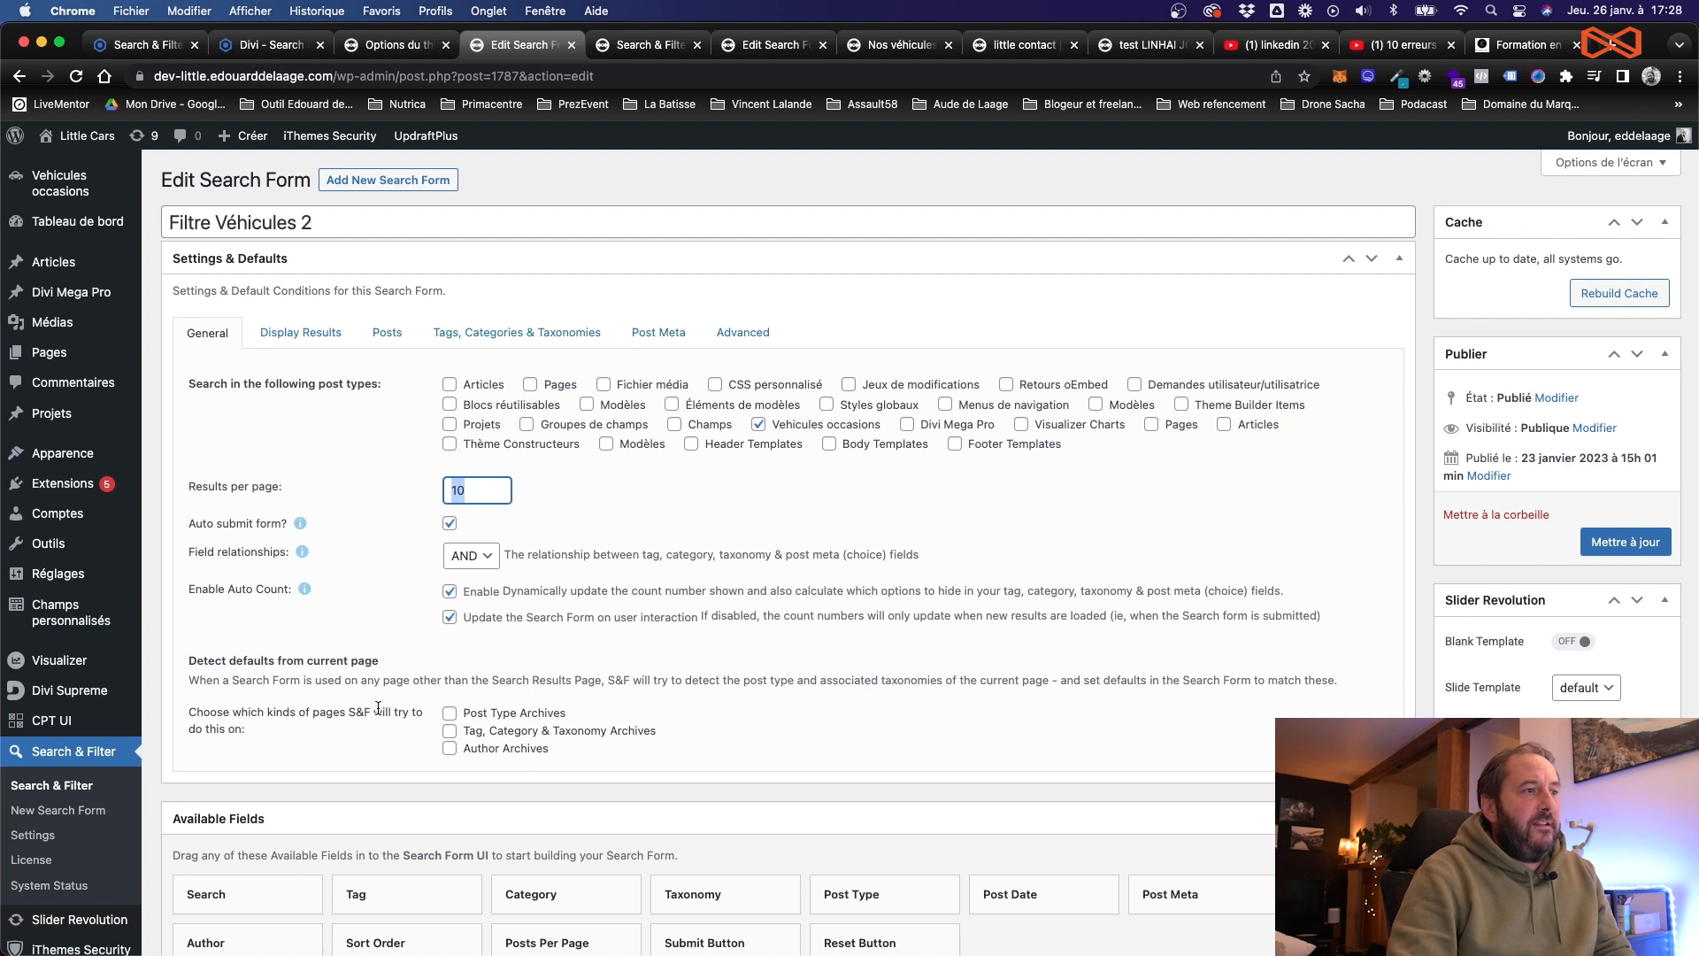
pyautogui.moveTo(379, 706); pyautogui.dragTo(281, 706)
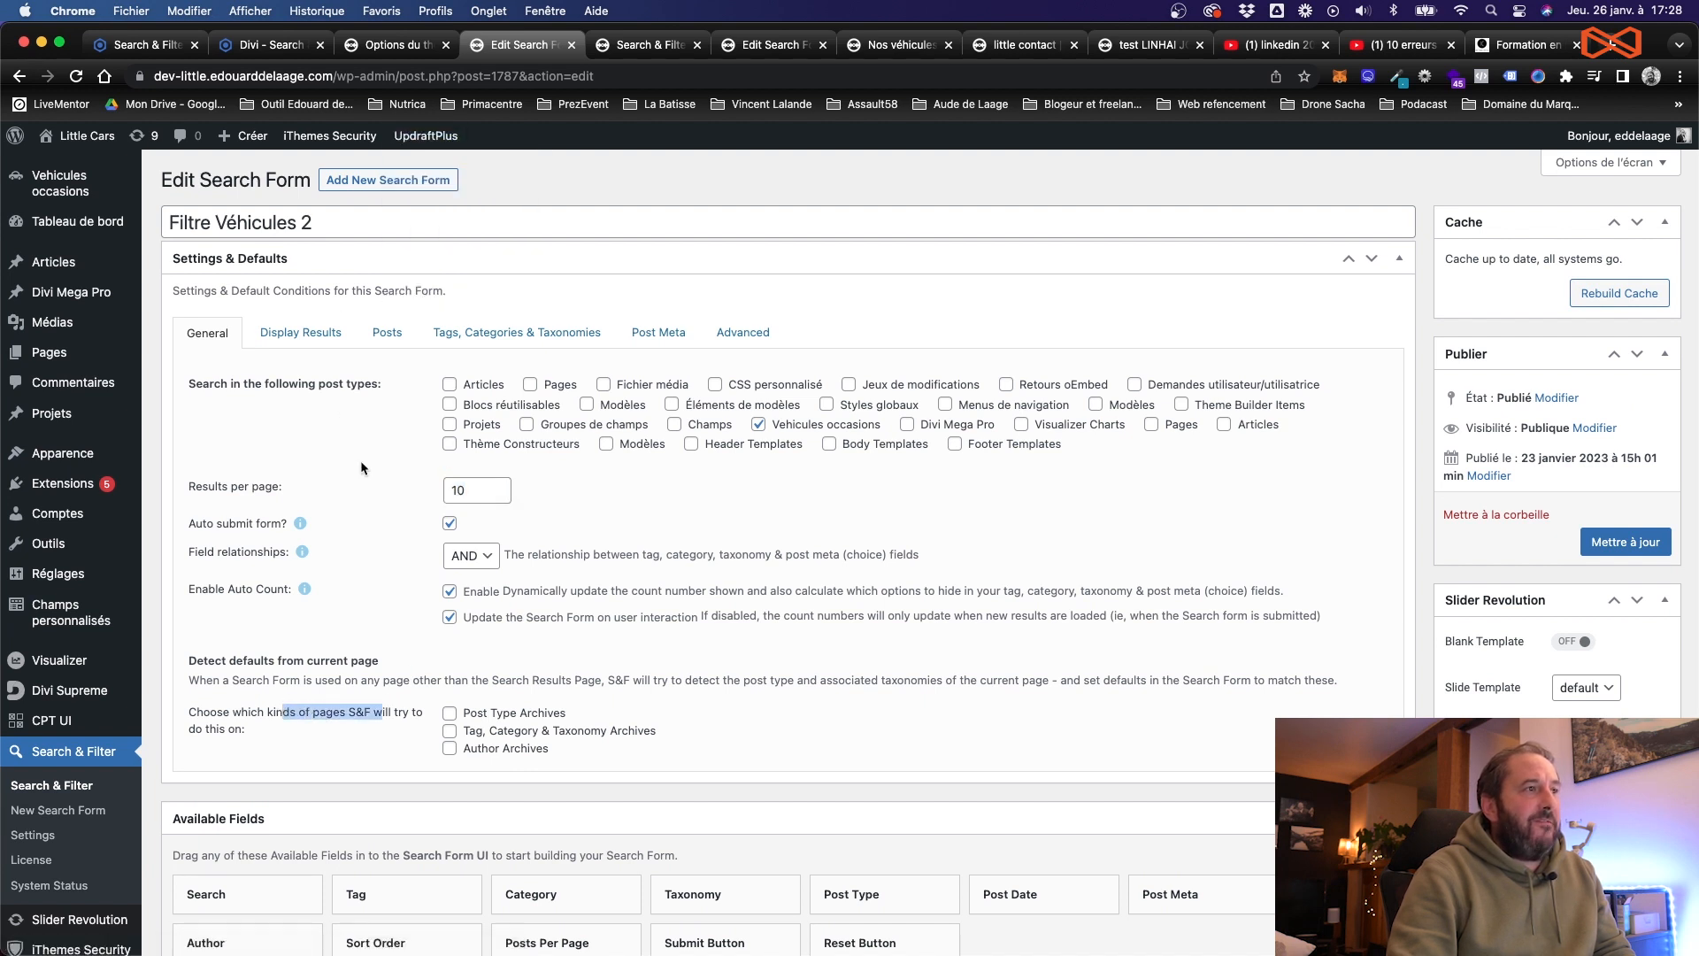
# Step: Open the form's Display Results settings and examine the available display results methods
pyautogui.click(320, 336)
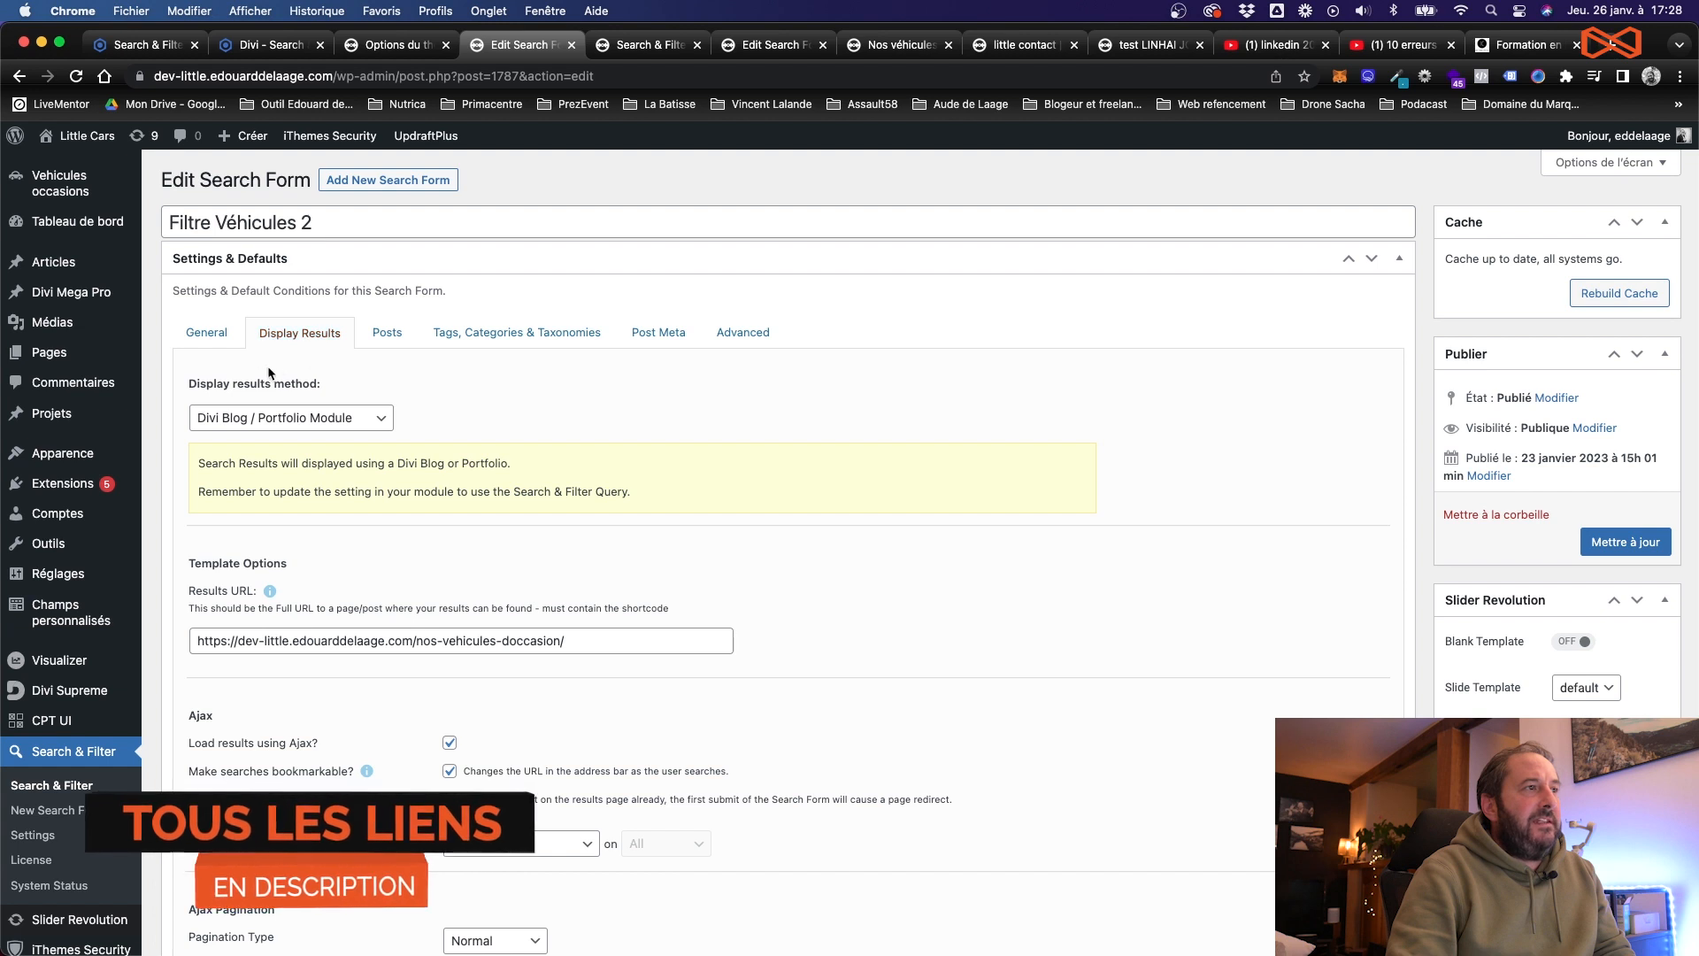
pyautogui.click(334, 421)
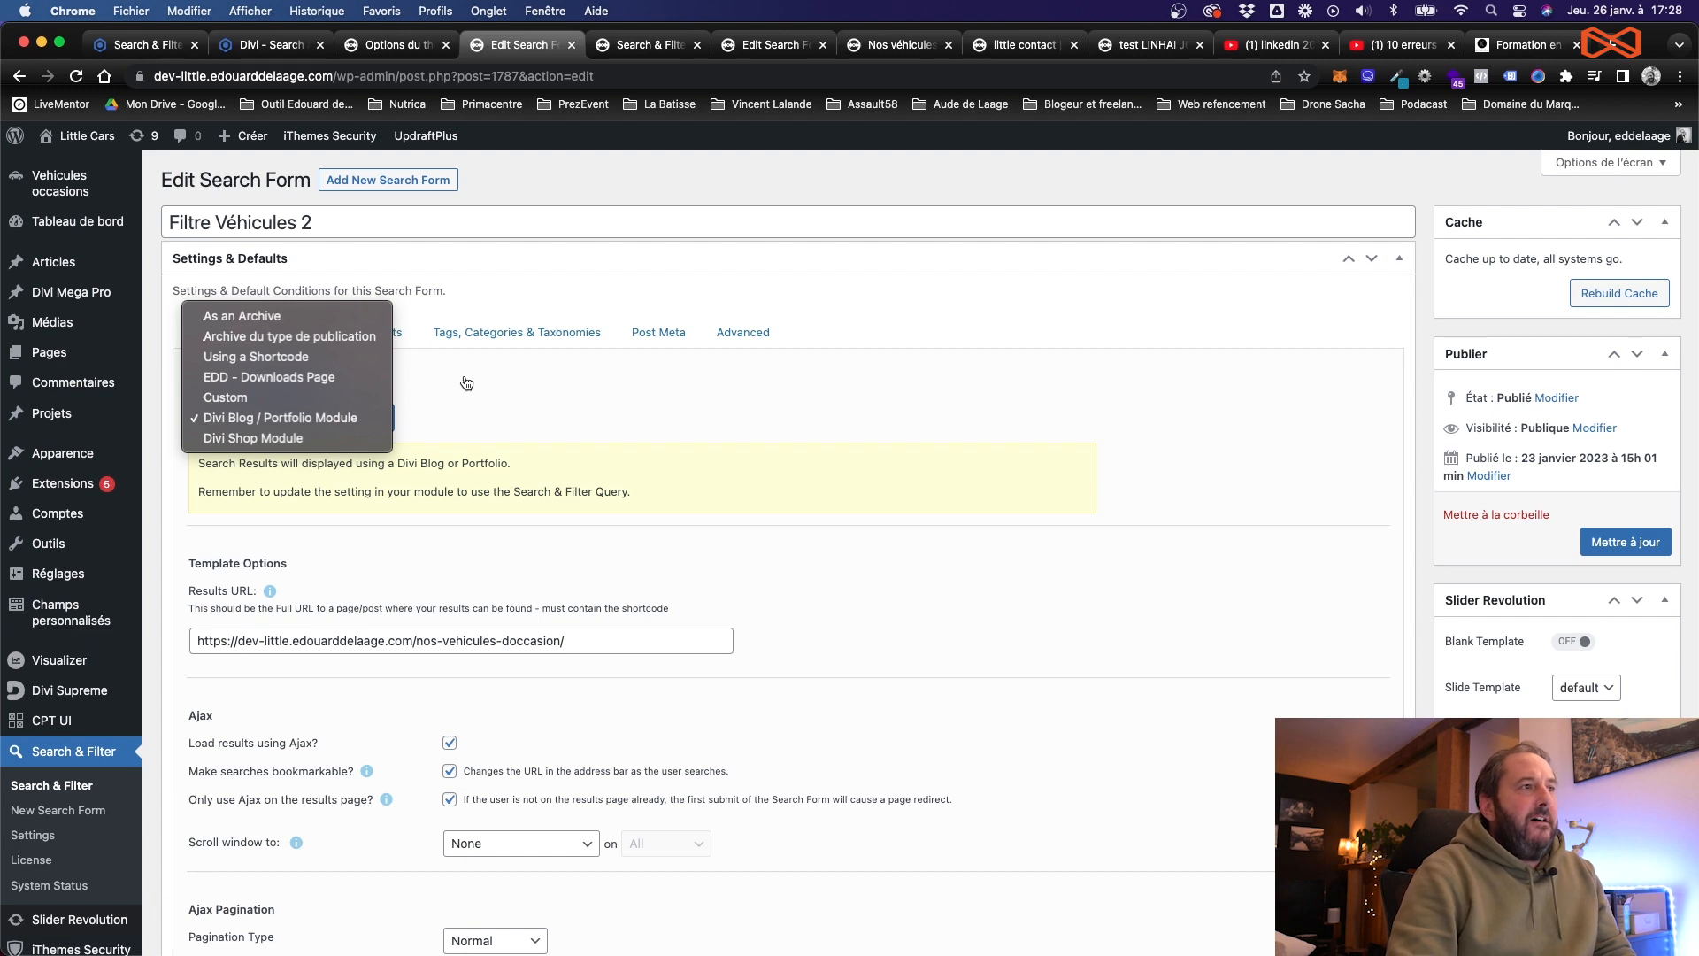
pyautogui.click(251, 46)
# Step: Read the Search & Filter Pro documentation for Divi, covering the Divi extension download and the Blog/Portfolio/Shop module integration
pyautogui.click(250, 46)
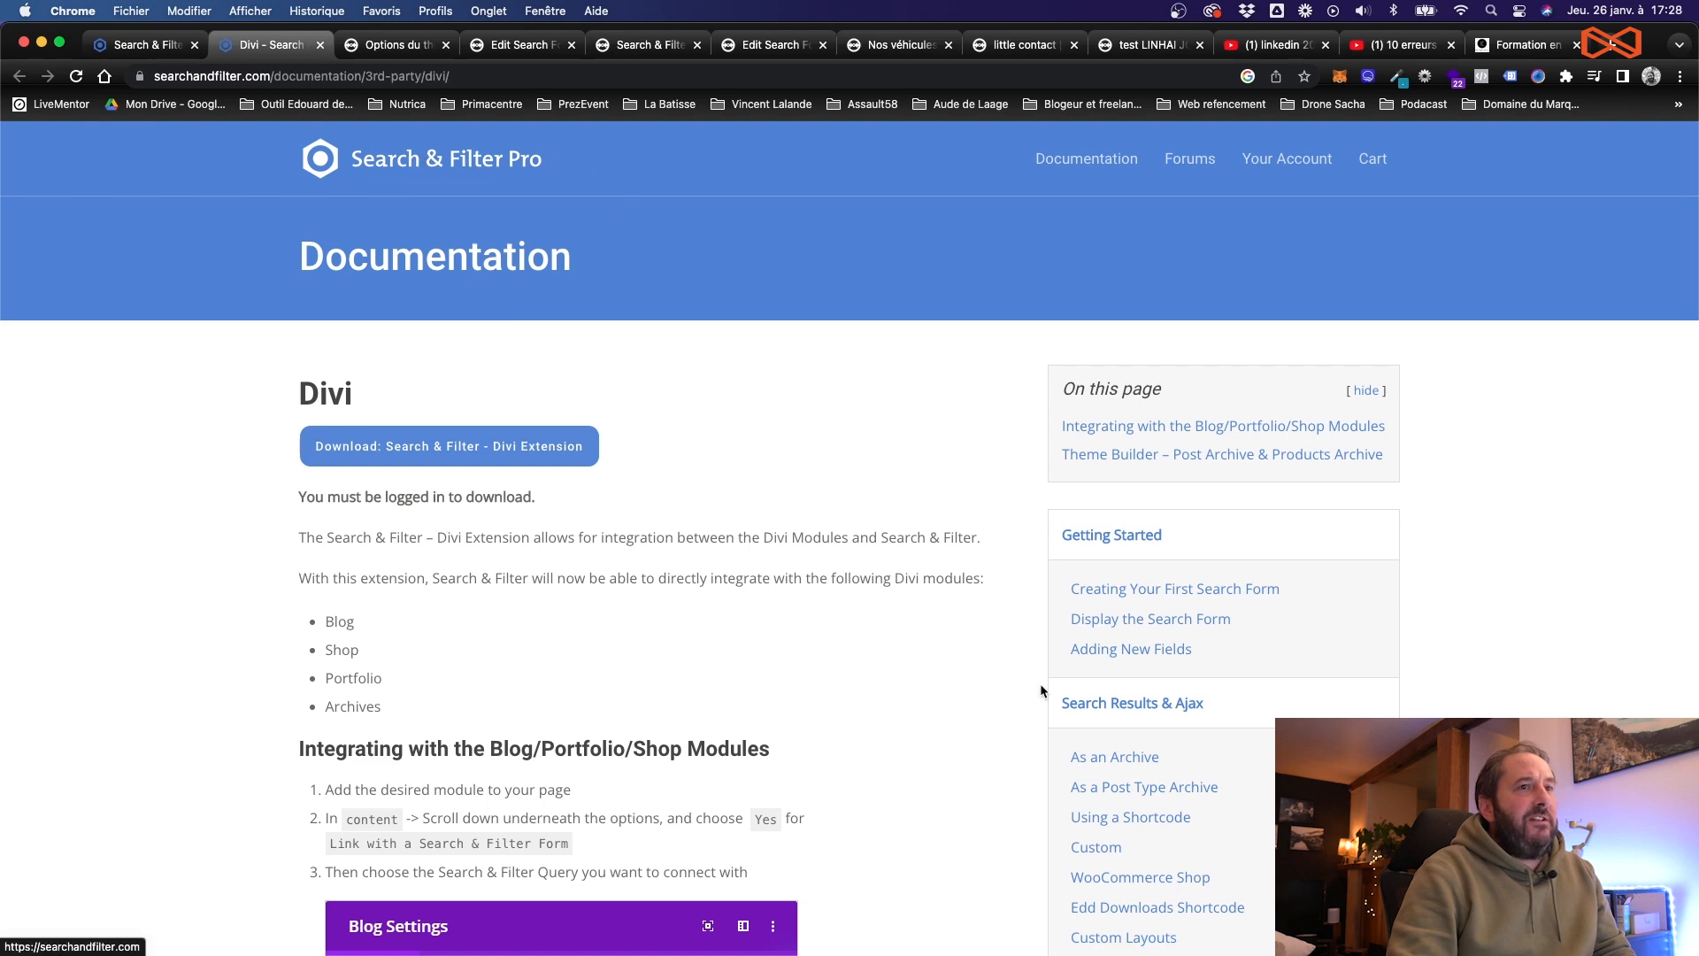
pyautogui.scroll(-10, 1041, 686)
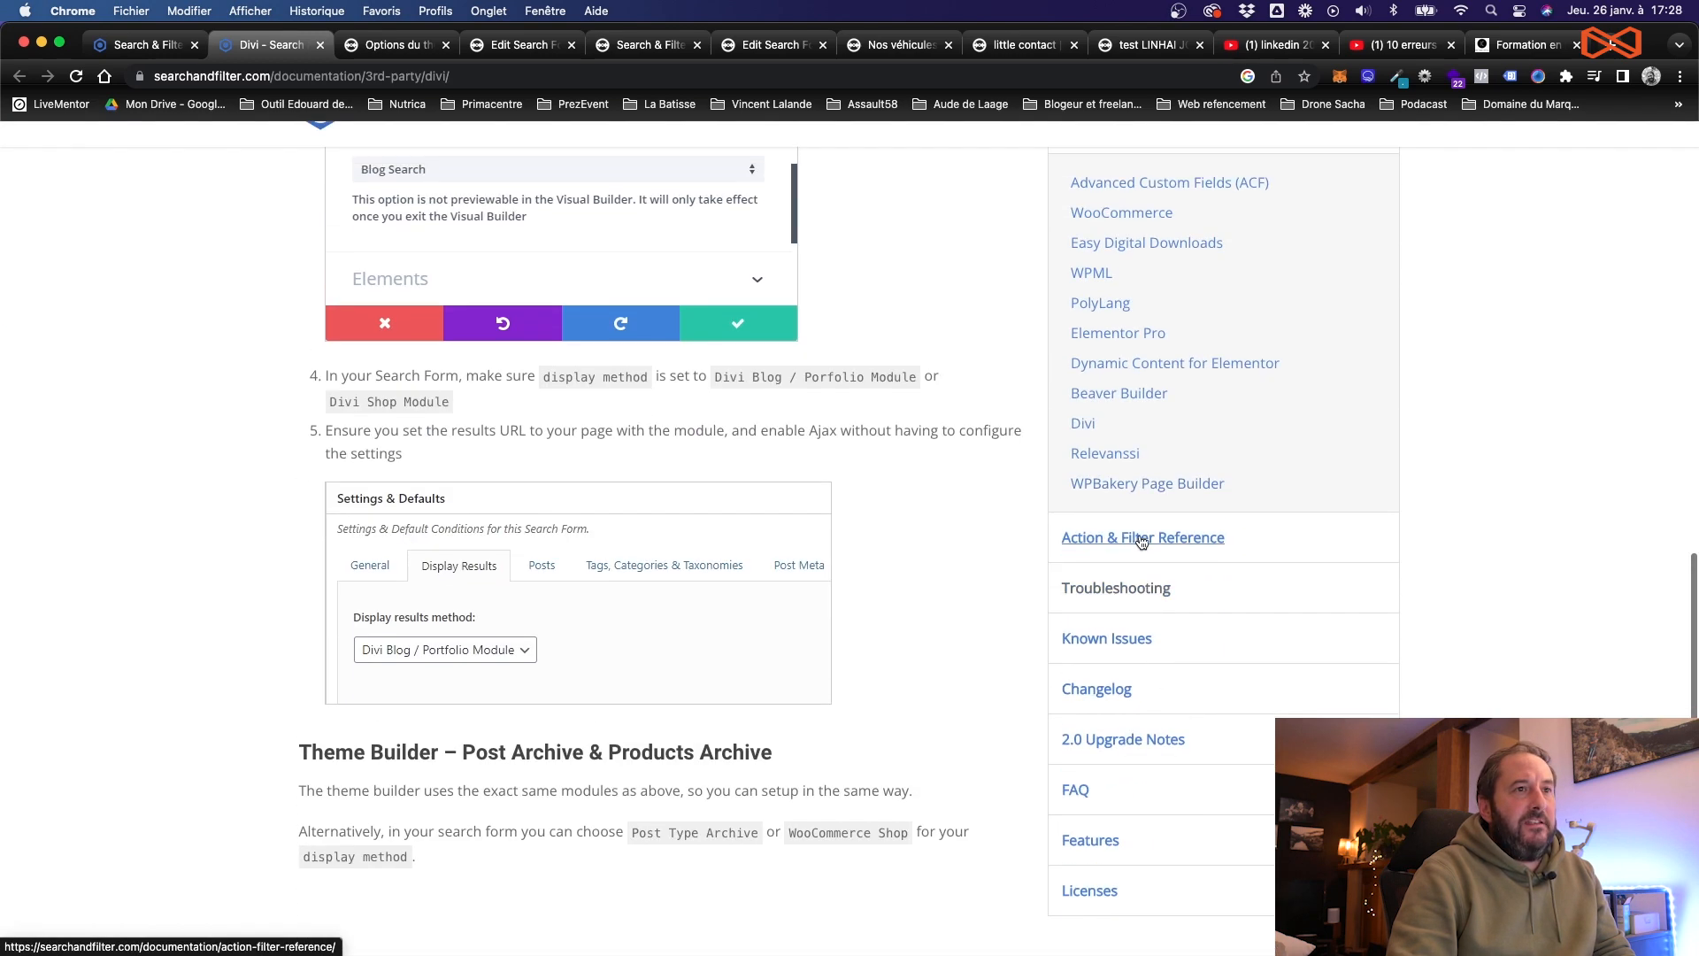
pyautogui.scroll(1, 1138, 567)
pyautogui.scroll(-1, 1136, 597)
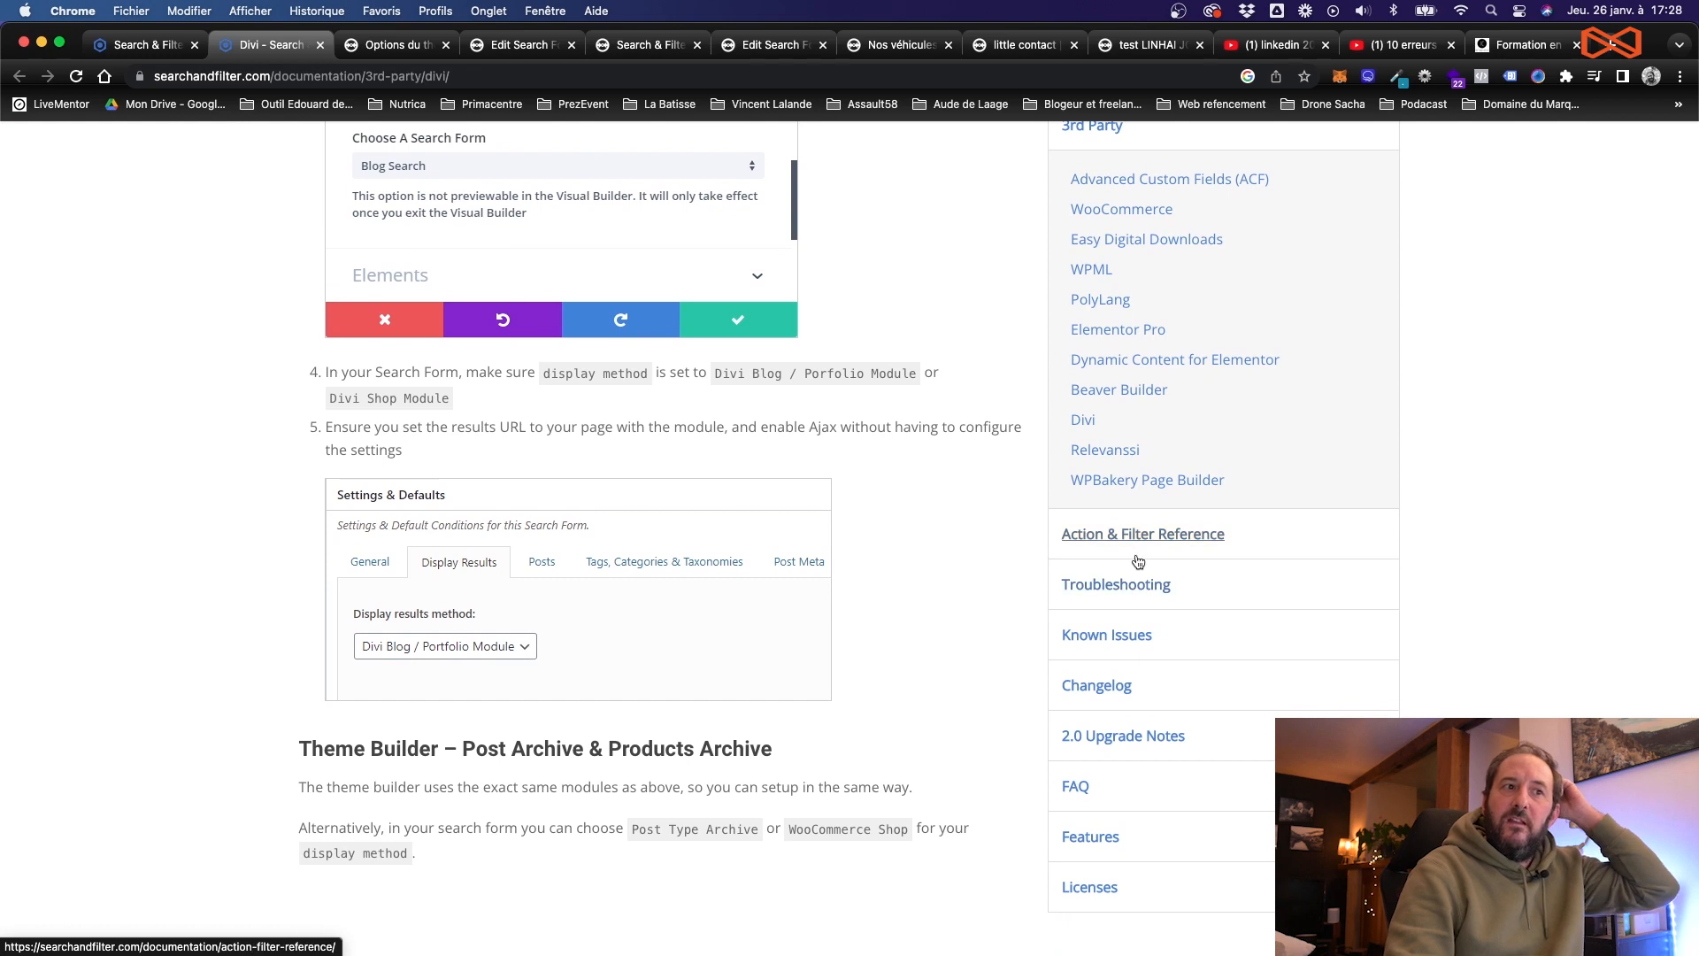
pyautogui.scroll(7, 1136, 571)
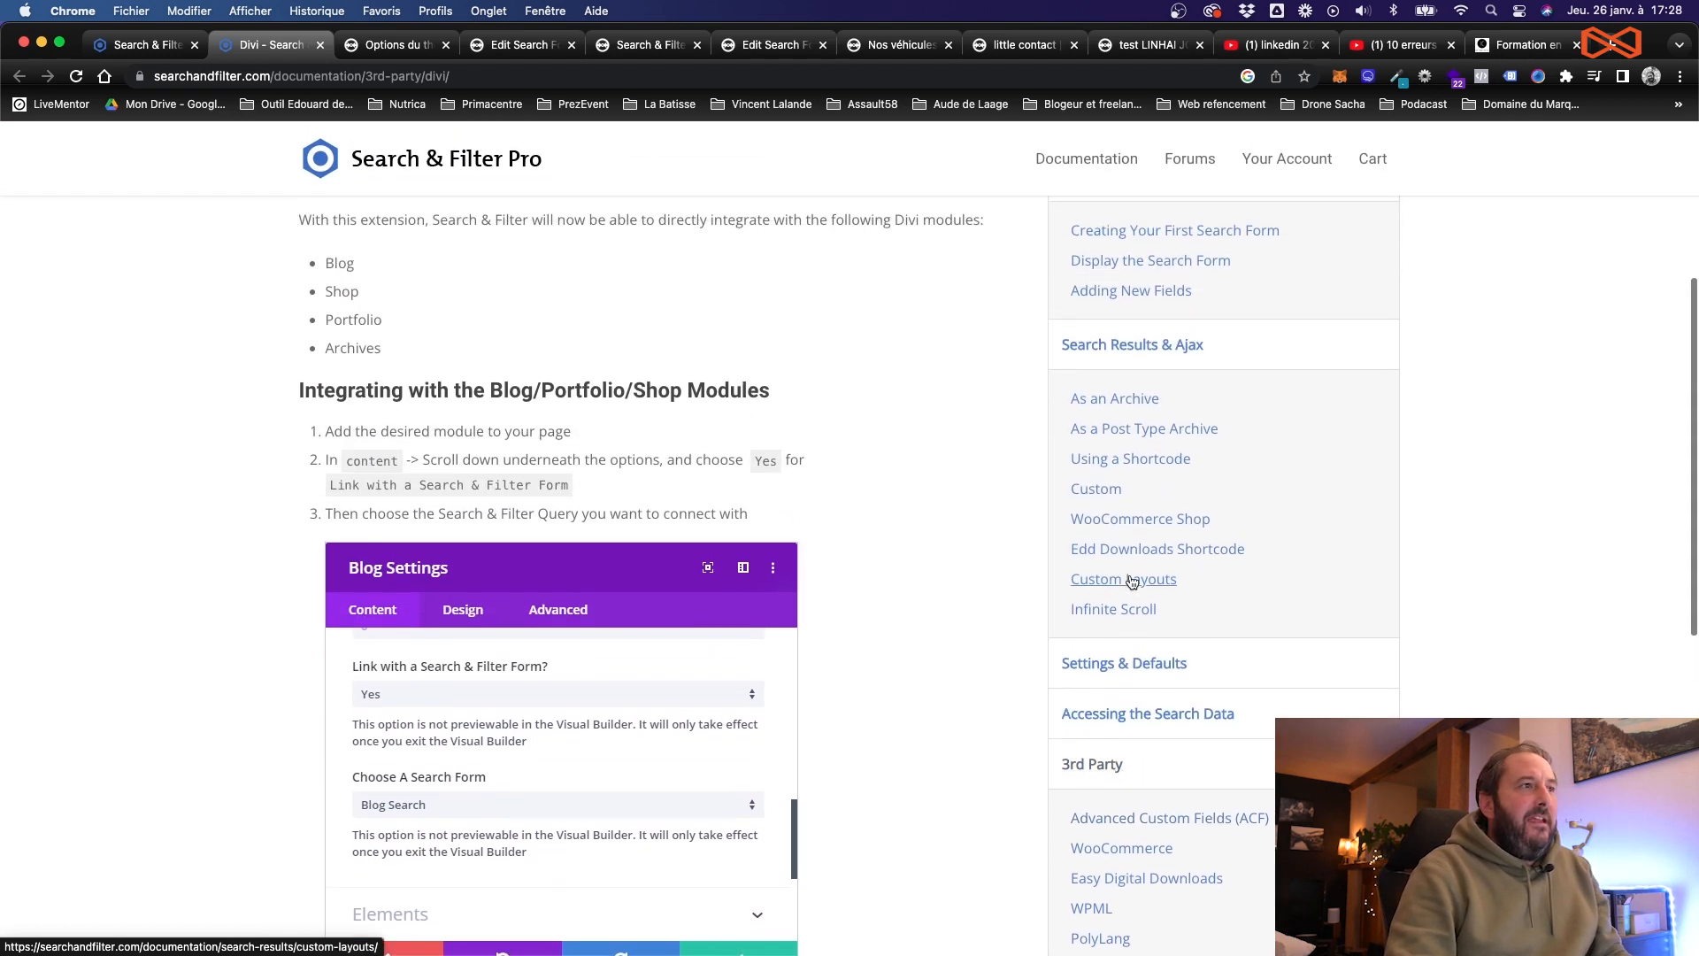
pyautogui.scroll(3, 1131, 581)
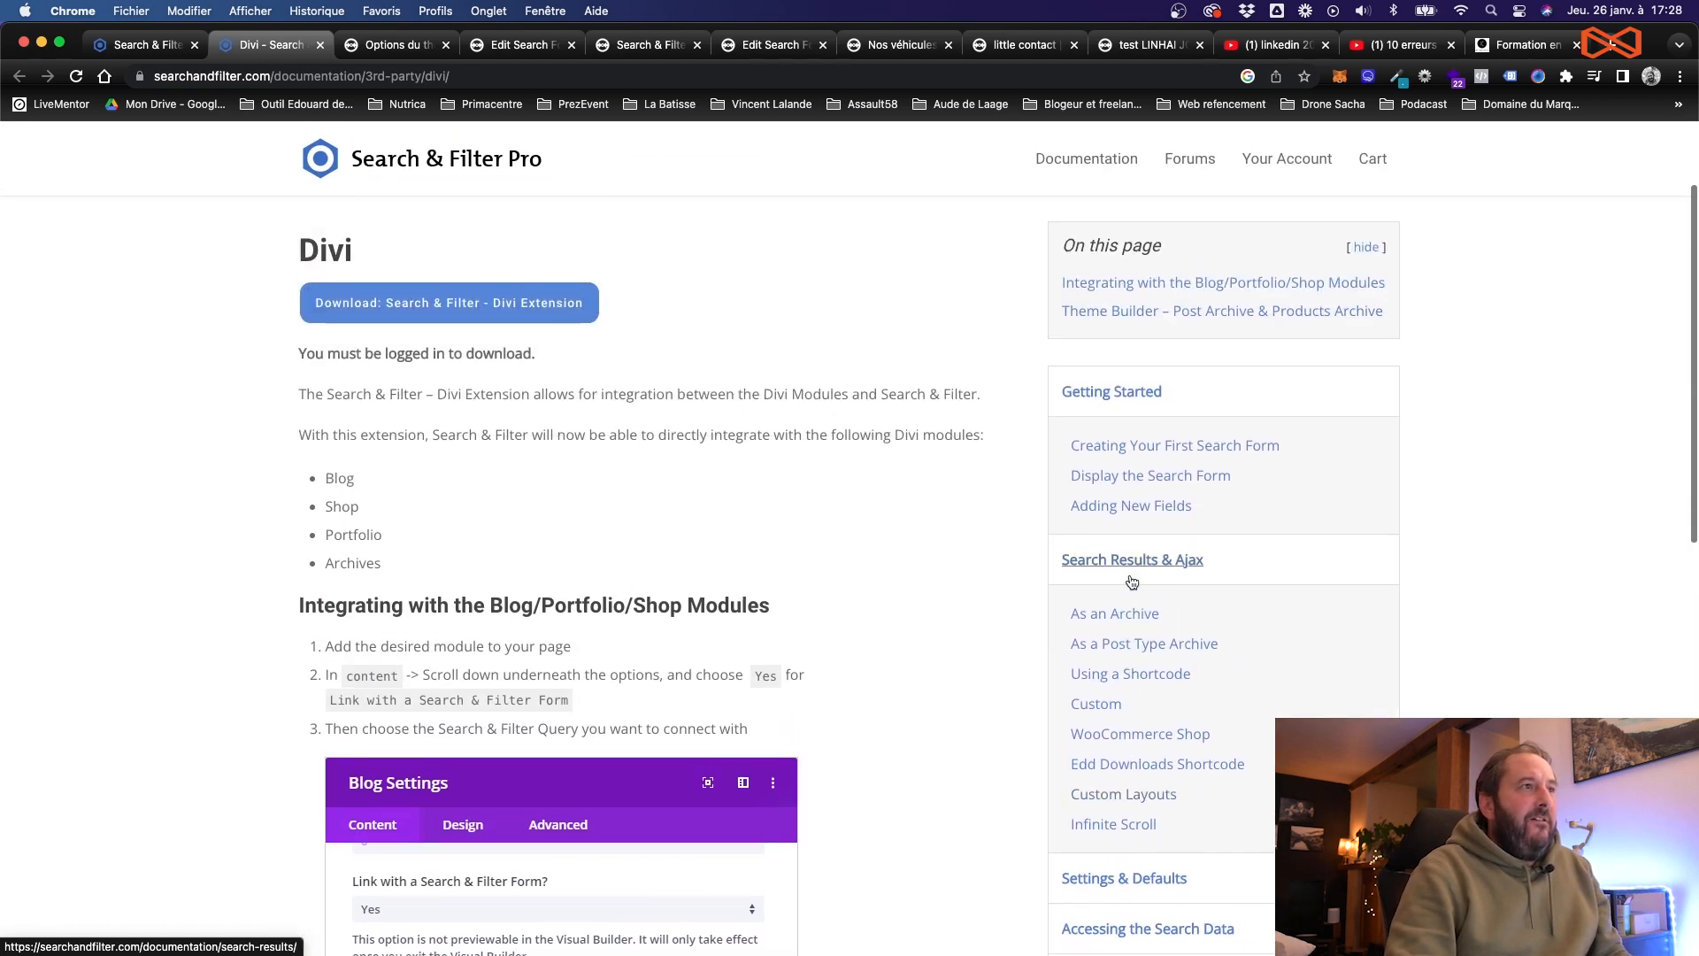
pyautogui.click(470, 303)
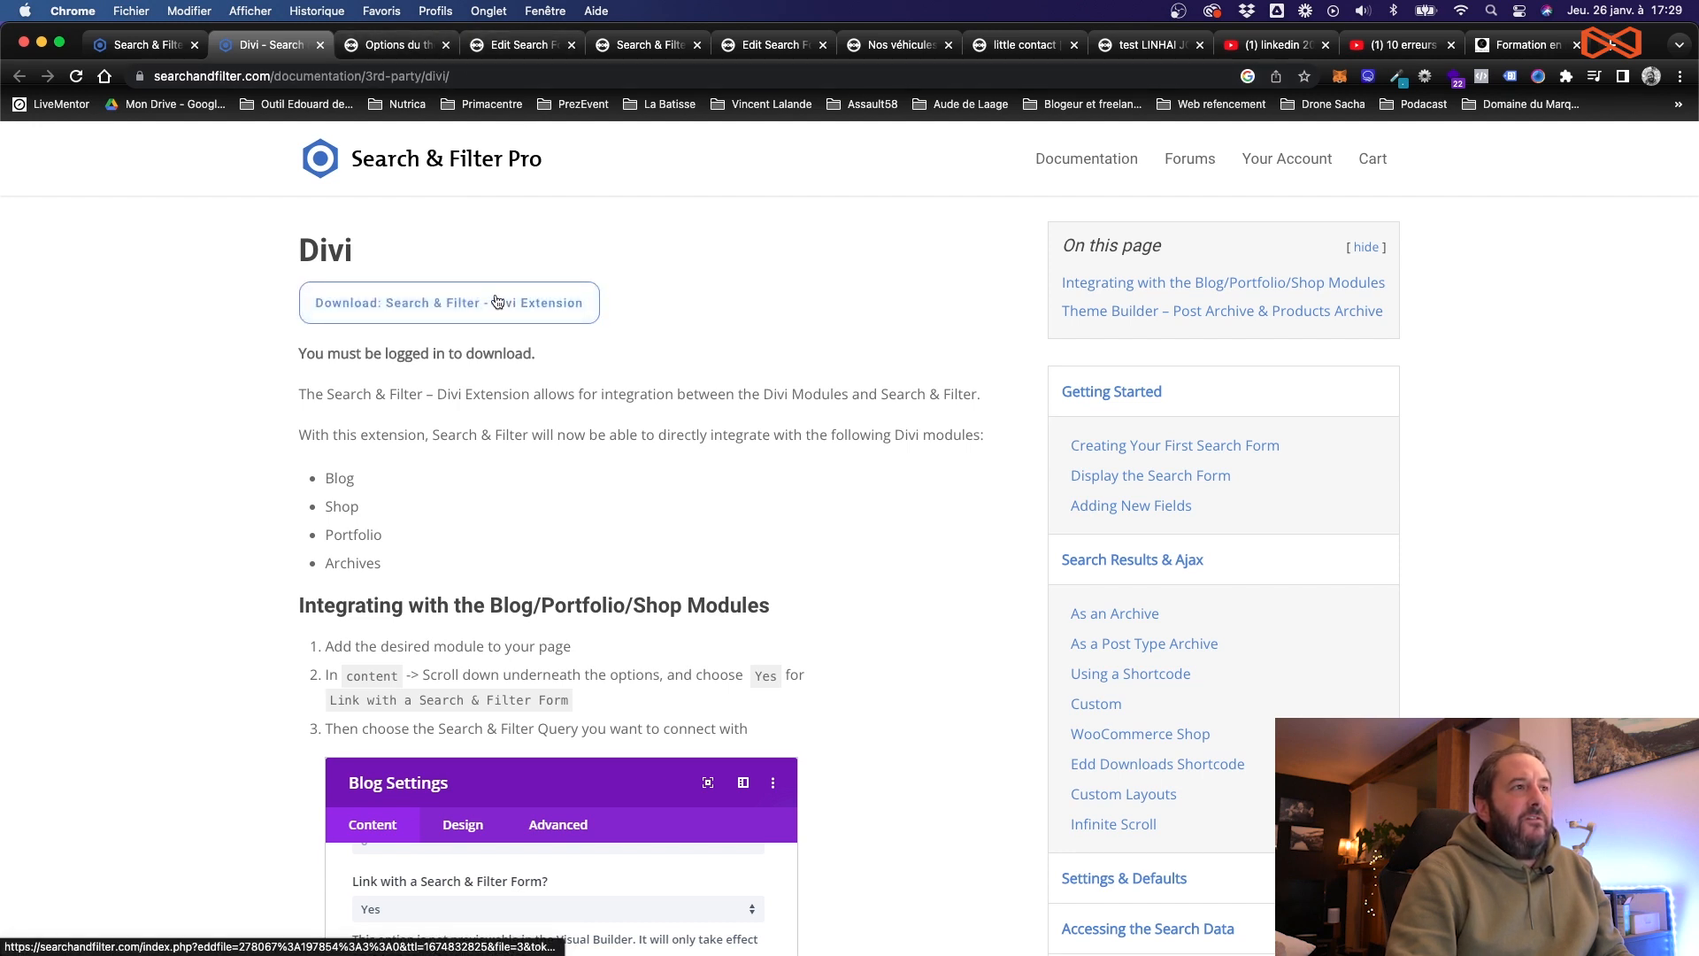
# Step: Return to the form's Display Results settings and choose Divi Blog / Portfolio Module as the display results method
pyautogui.click(720, 55)
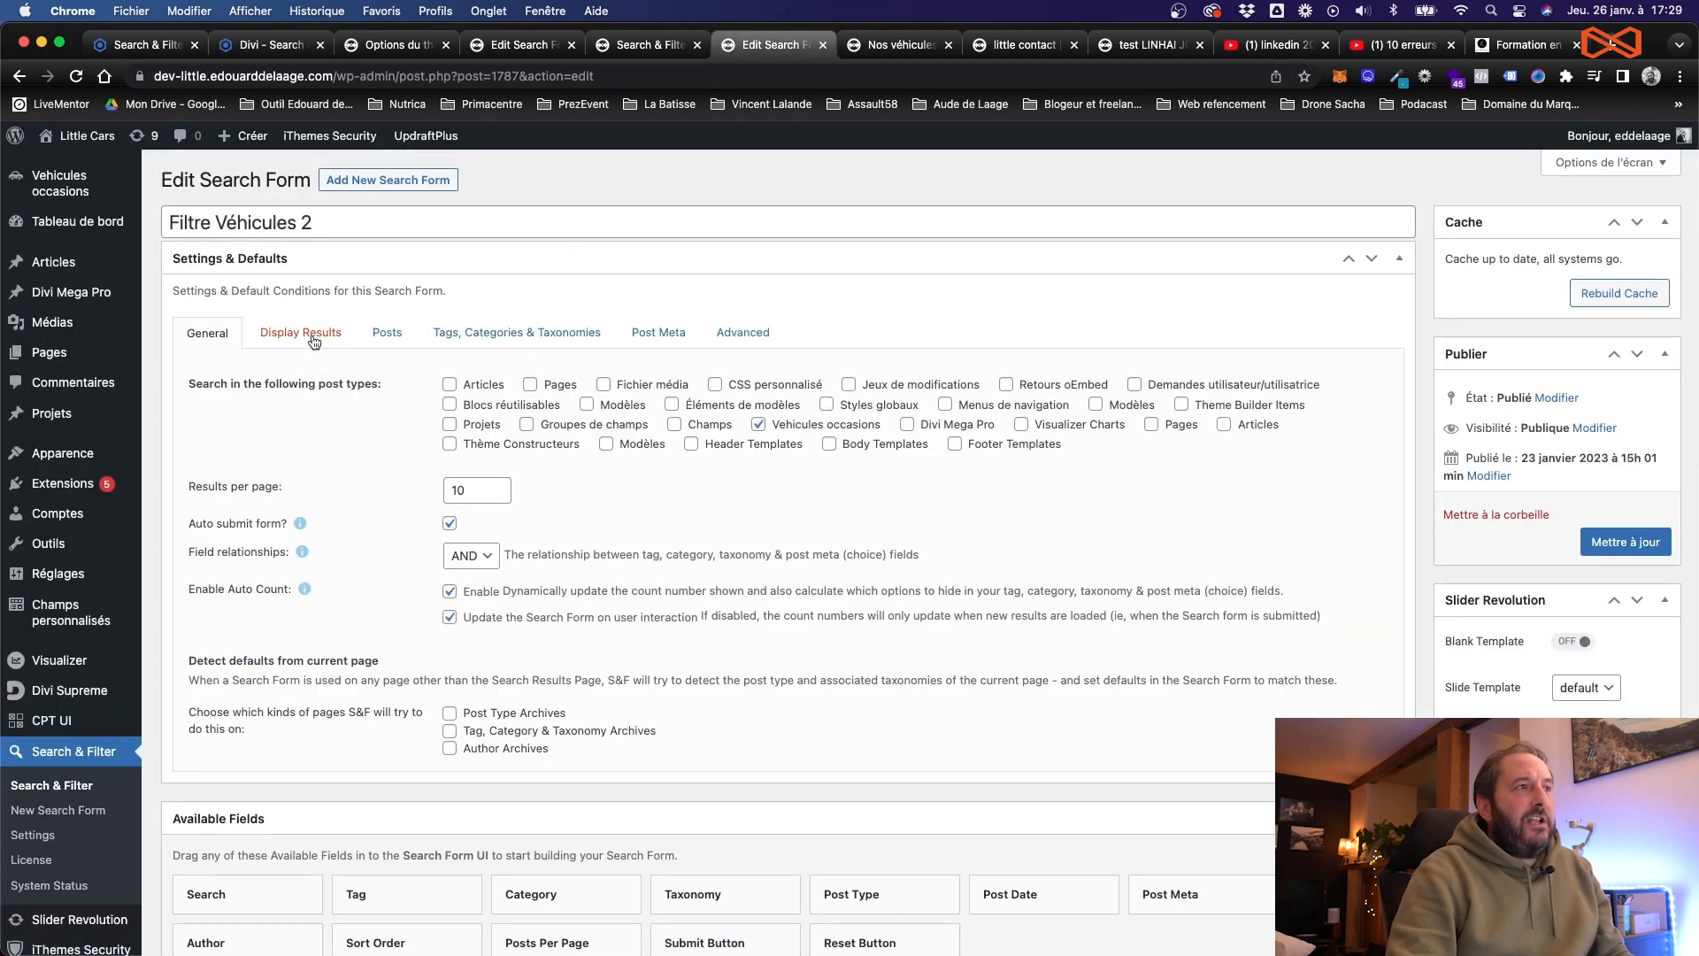
pyautogui.click(652, 44)
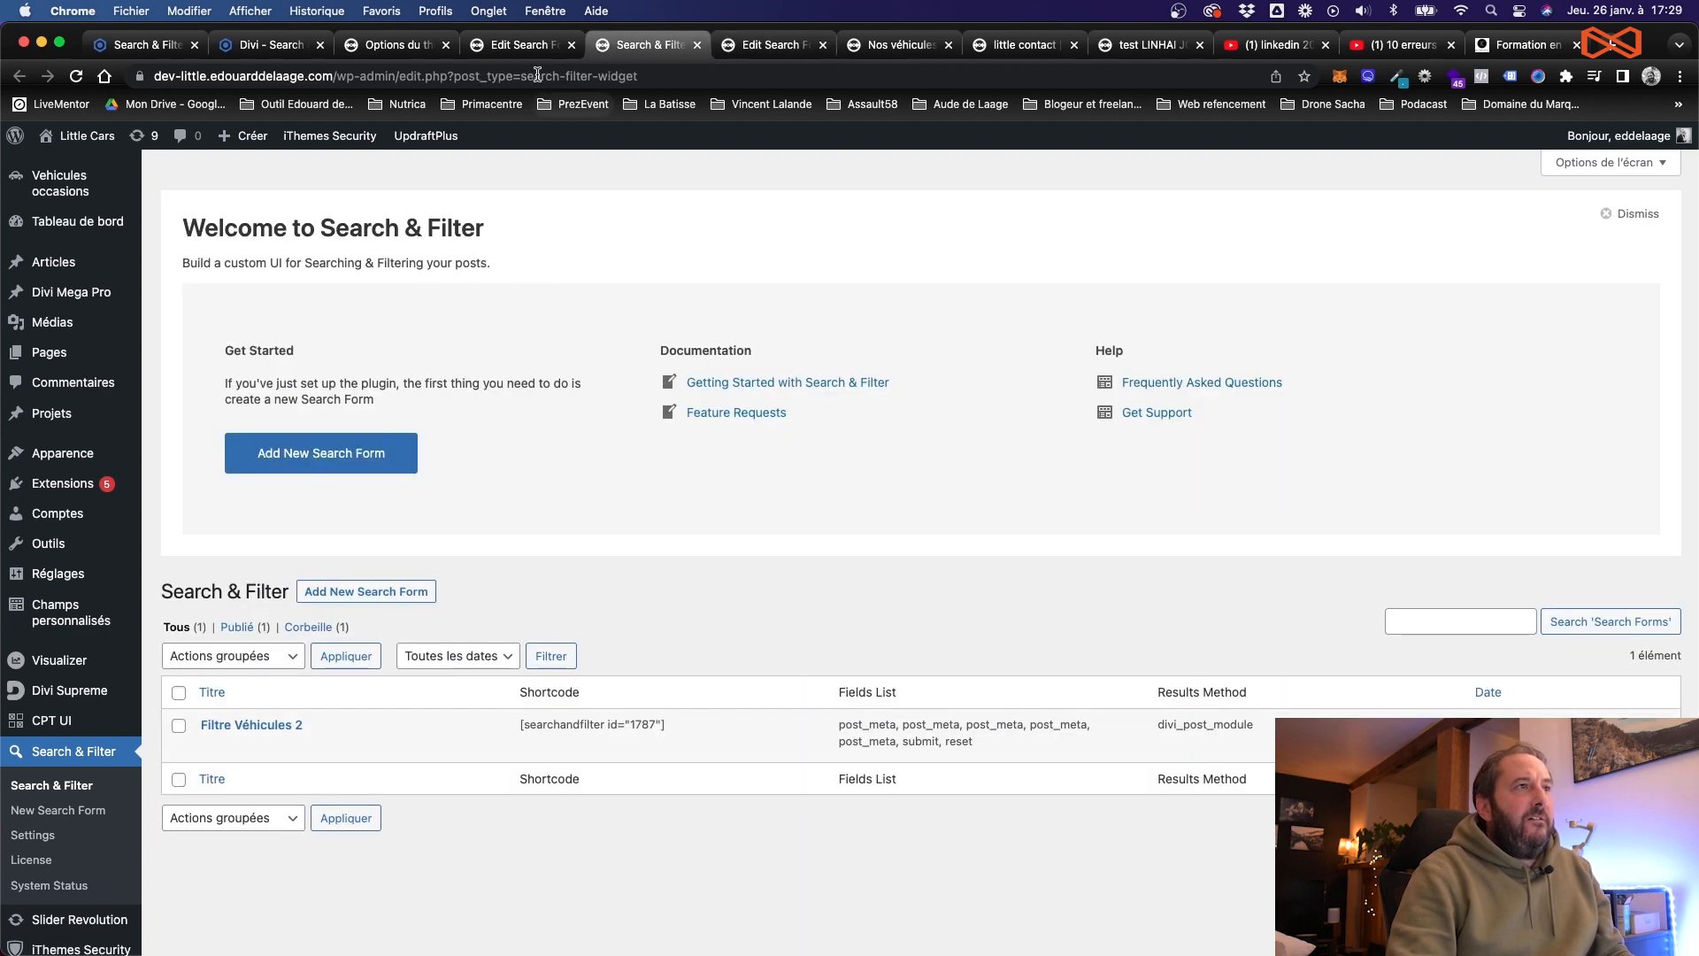
pyautogui.click(522, 44)
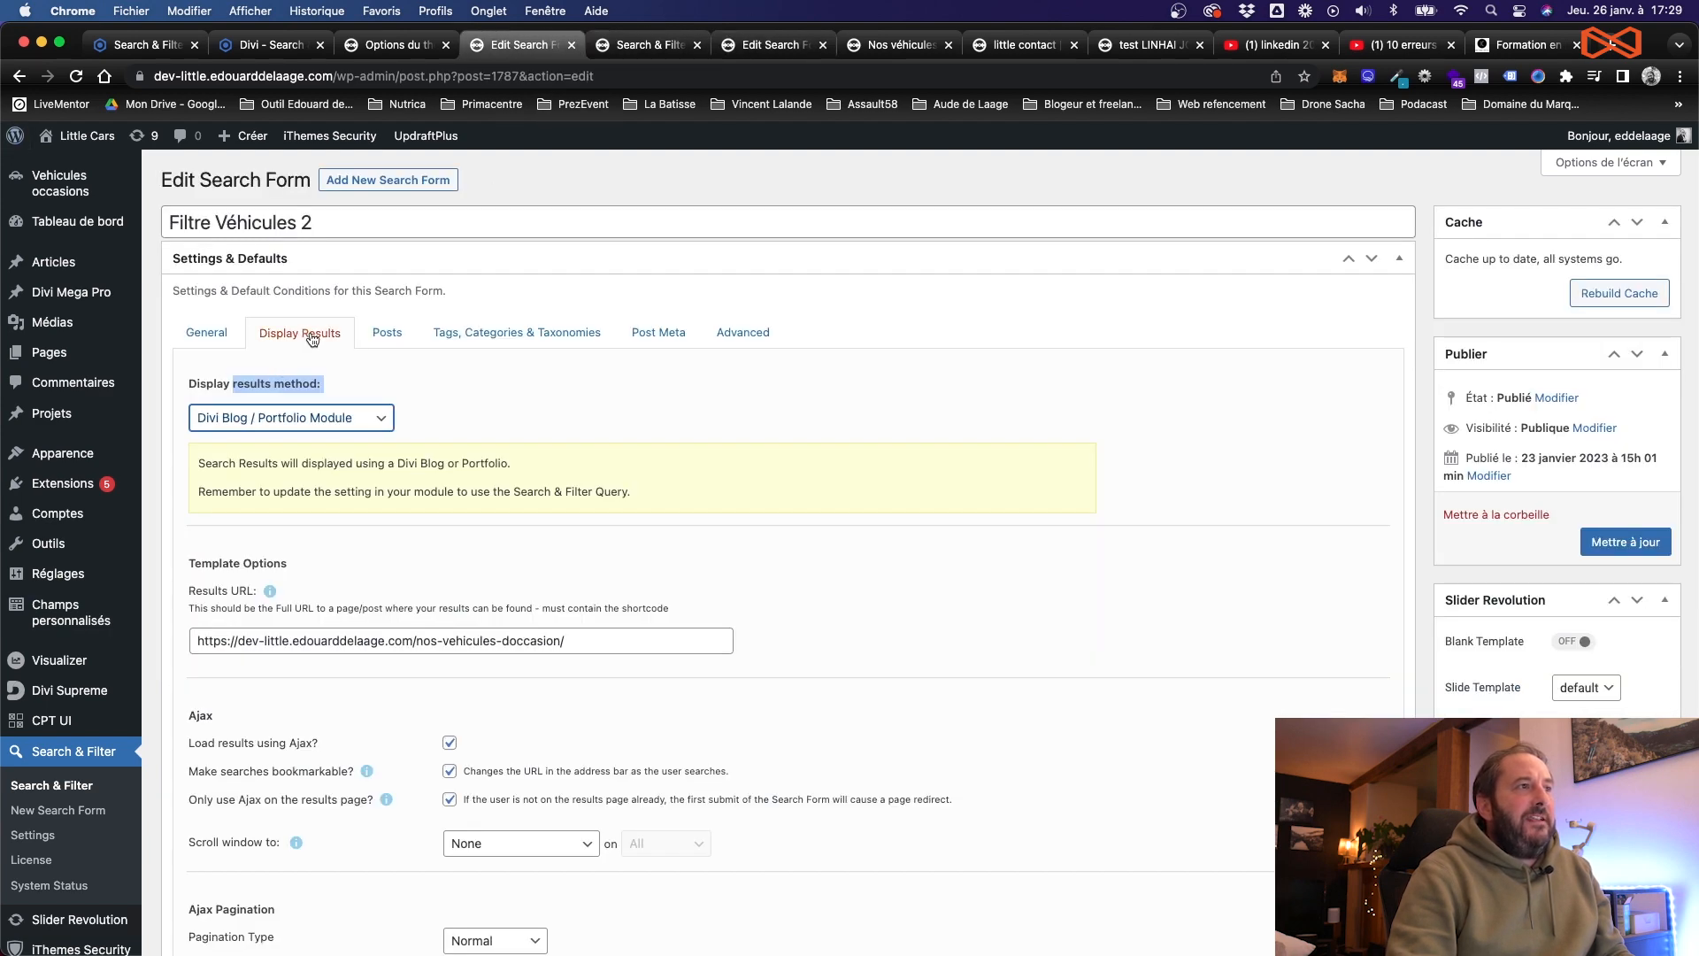
pyautogui.click(317, 422)
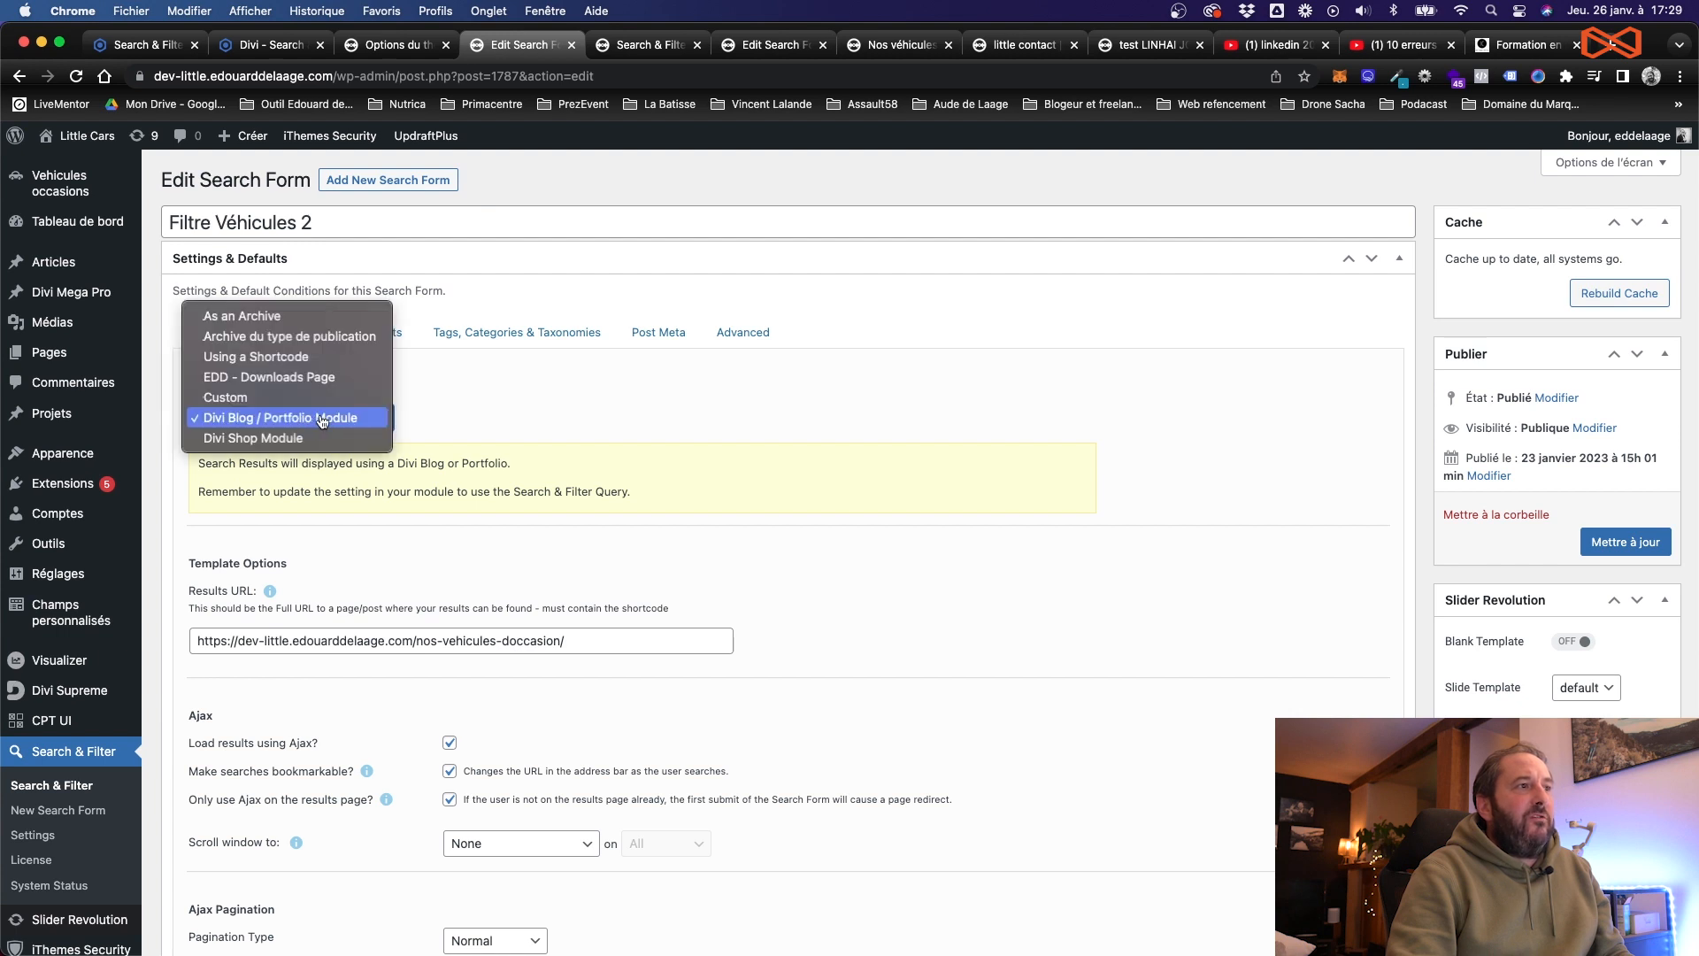
pyautogui.click(320, 418)
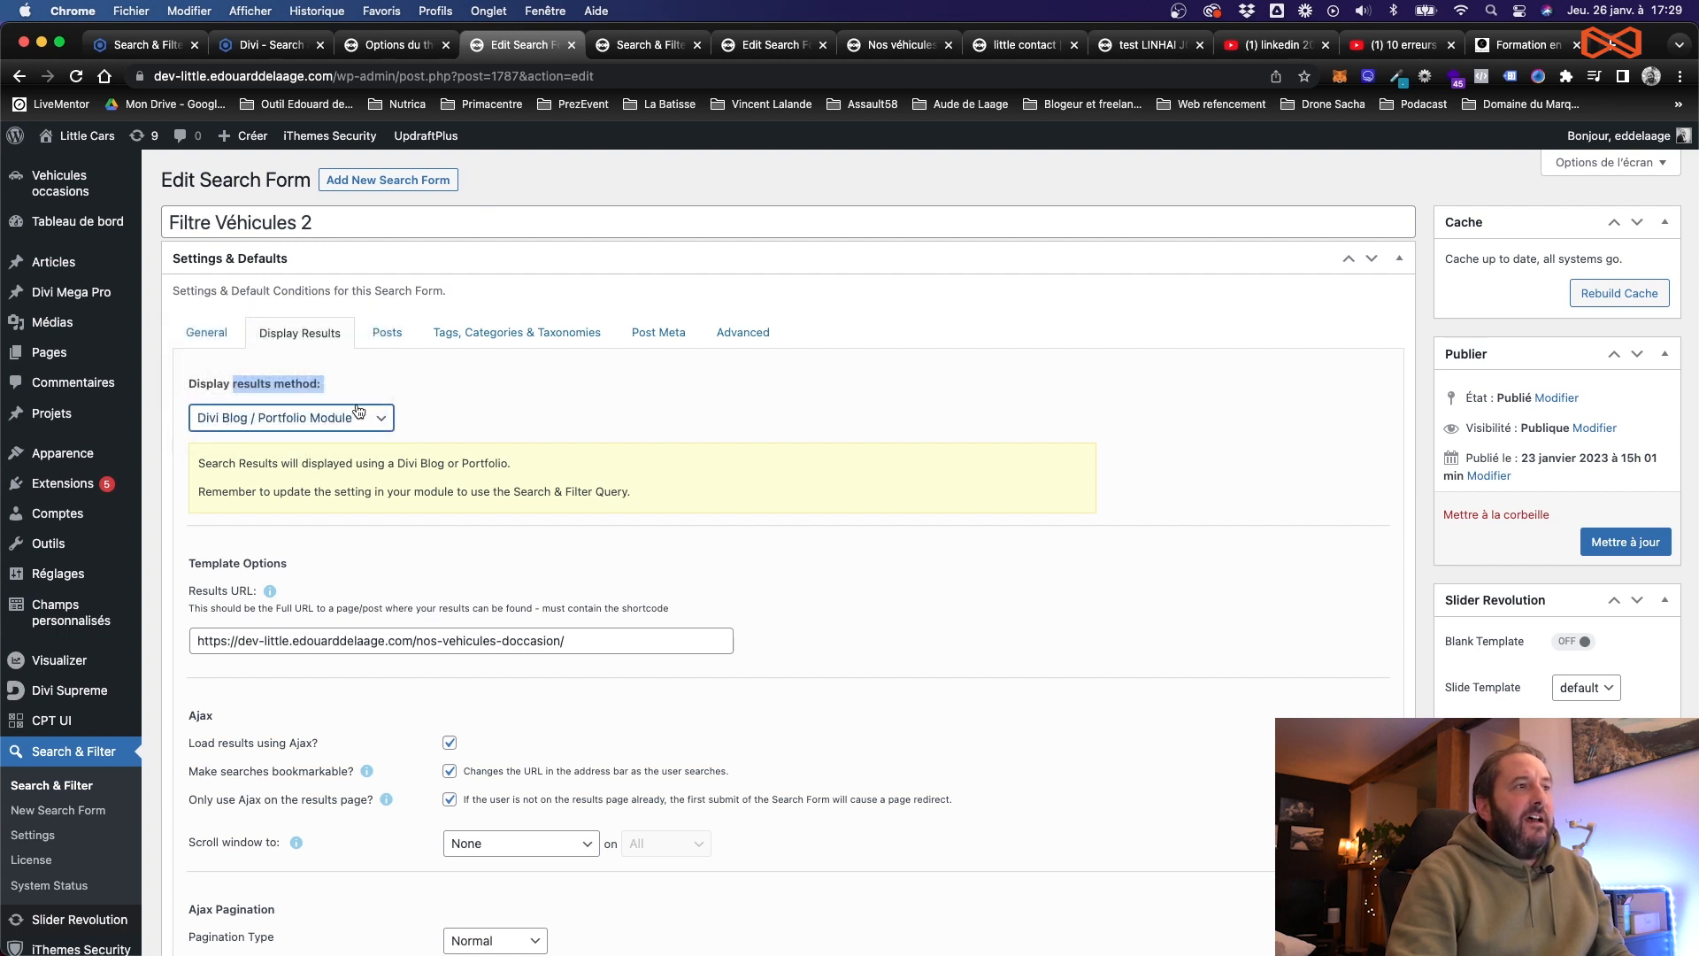
# Step: Review the vehicle listing on the used vehicles page and open that page in the Divi Visual Builder
pyautogui.click(842, 44)
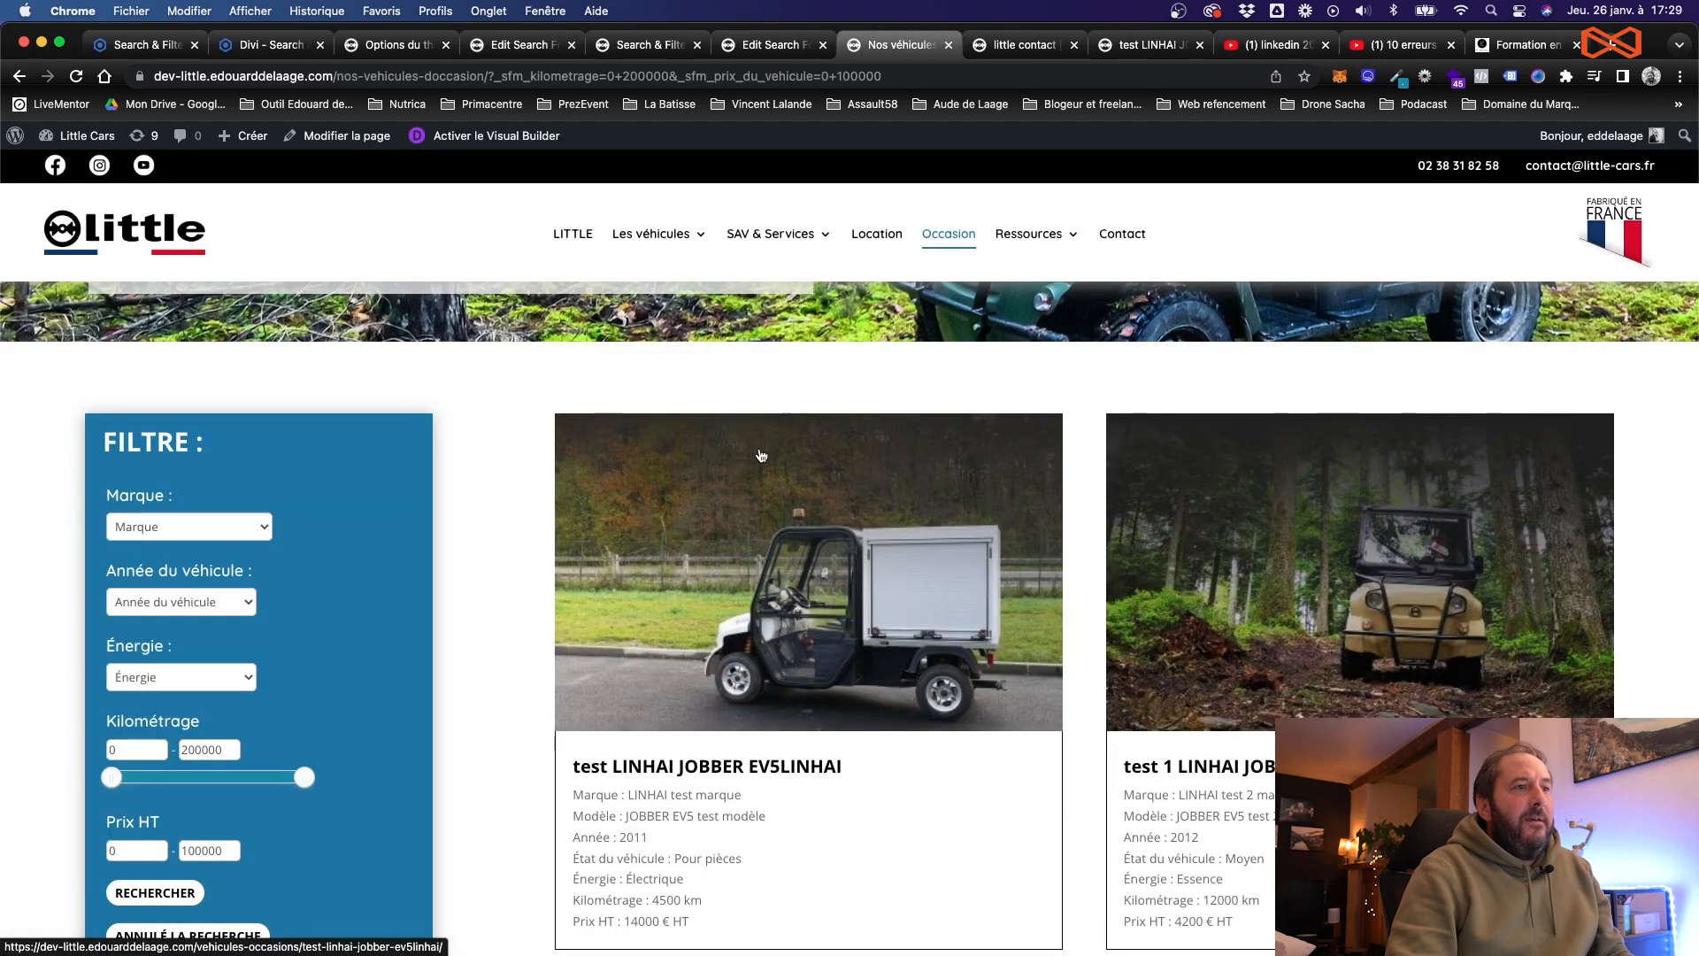
pyautogui.scroll(-3, 929, 653)
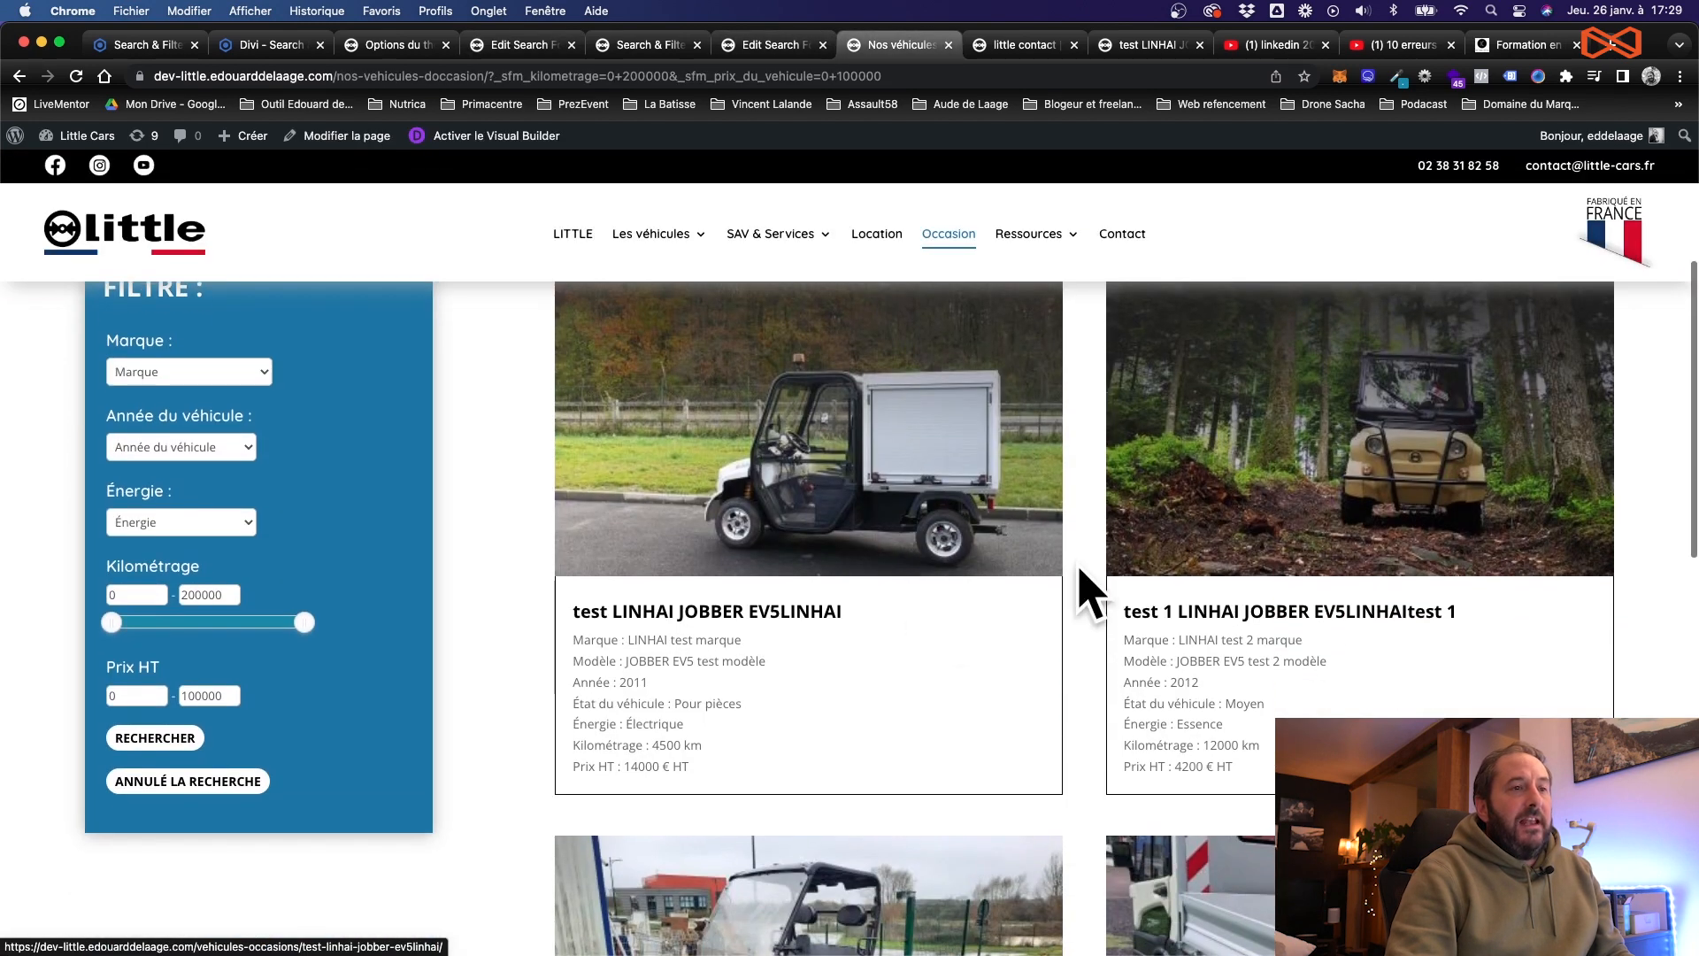
pyautogui.scroll(1, 920, 525)
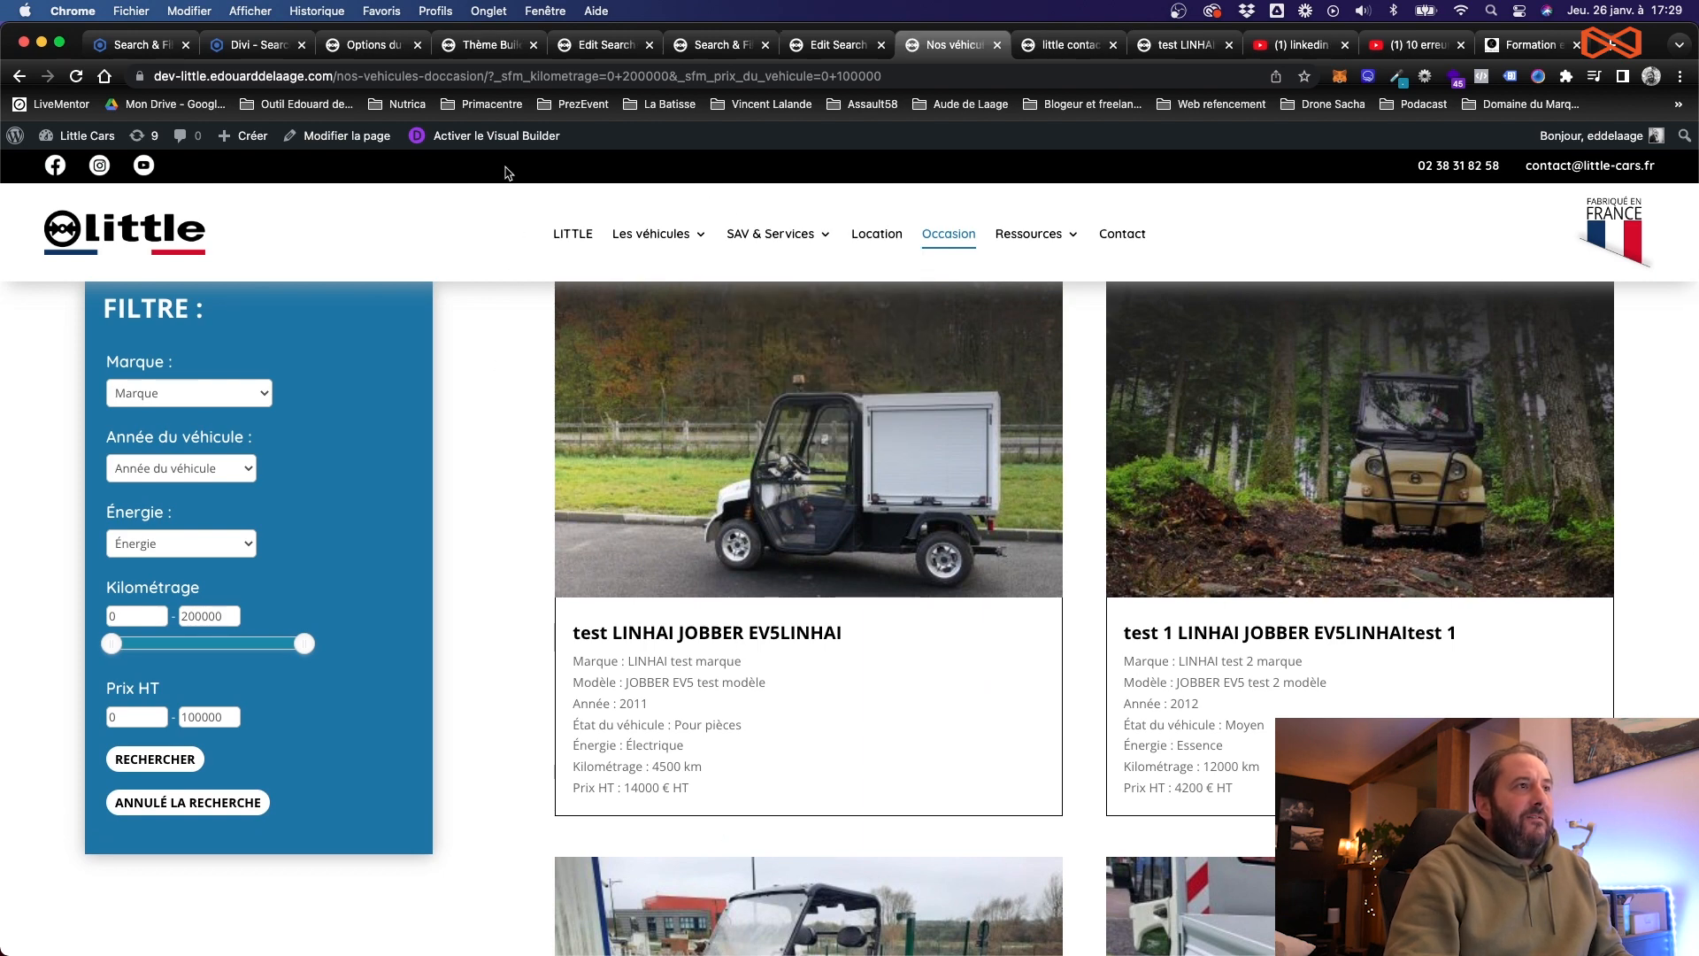
pyautogui.click(492, 135)
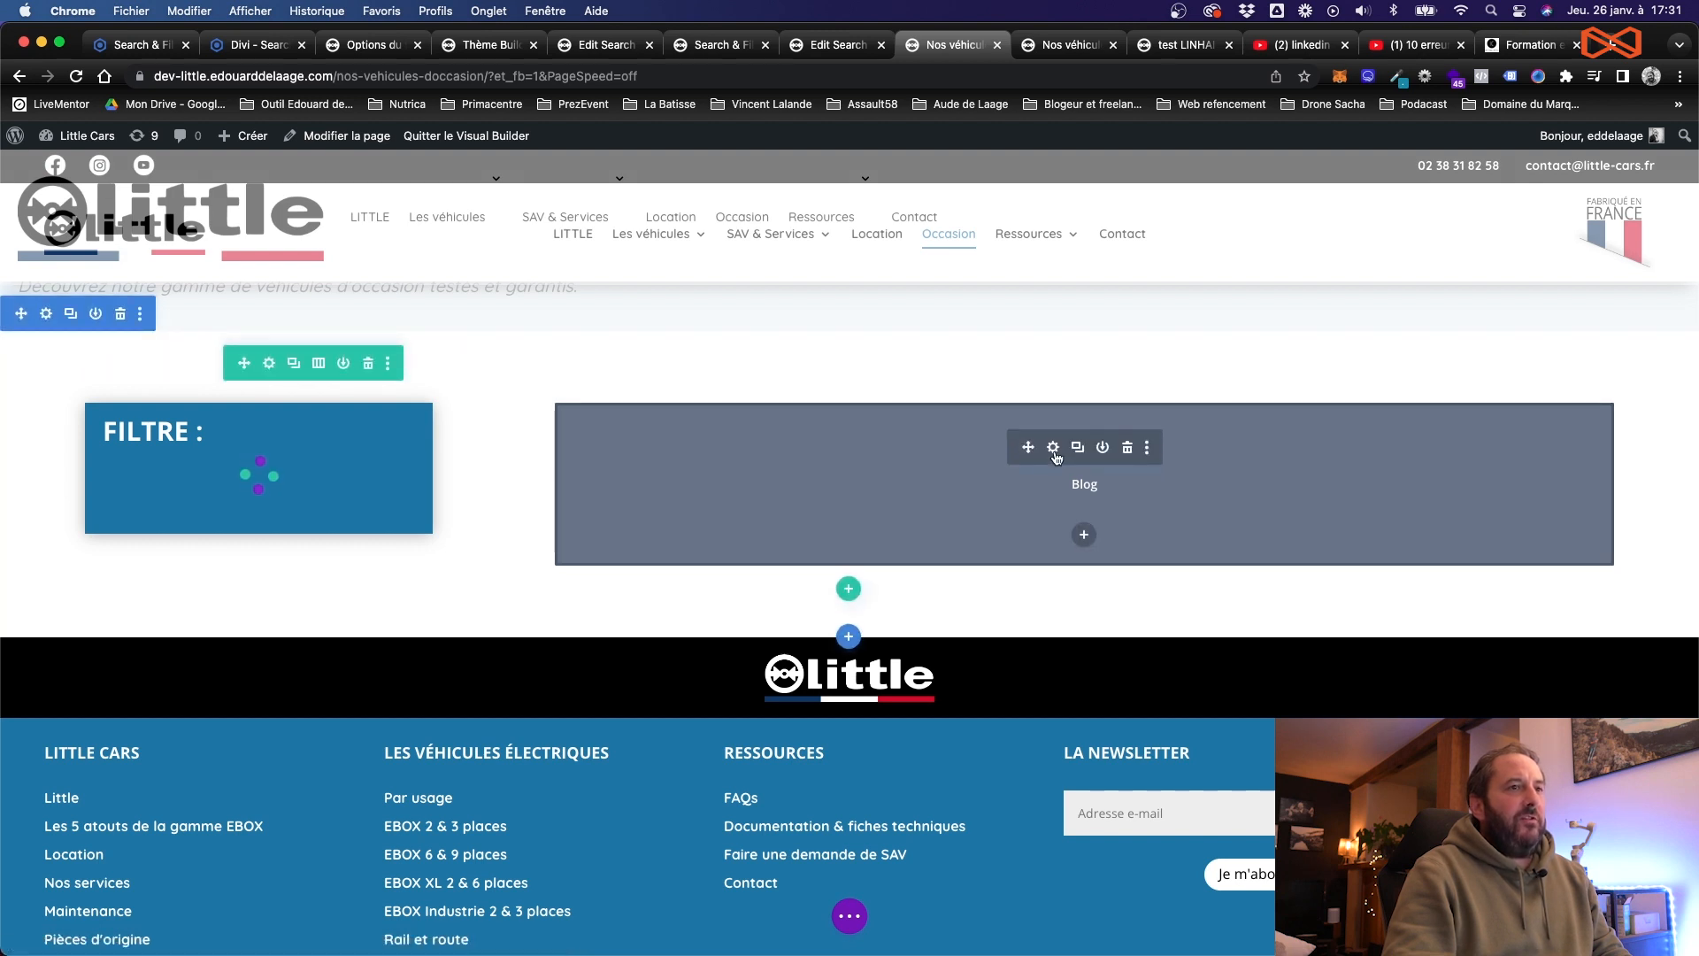
# Step: Open the Blog module's settings and examine its Search & Filter form link and chosen search form
pyautogui.click(1053, 448)
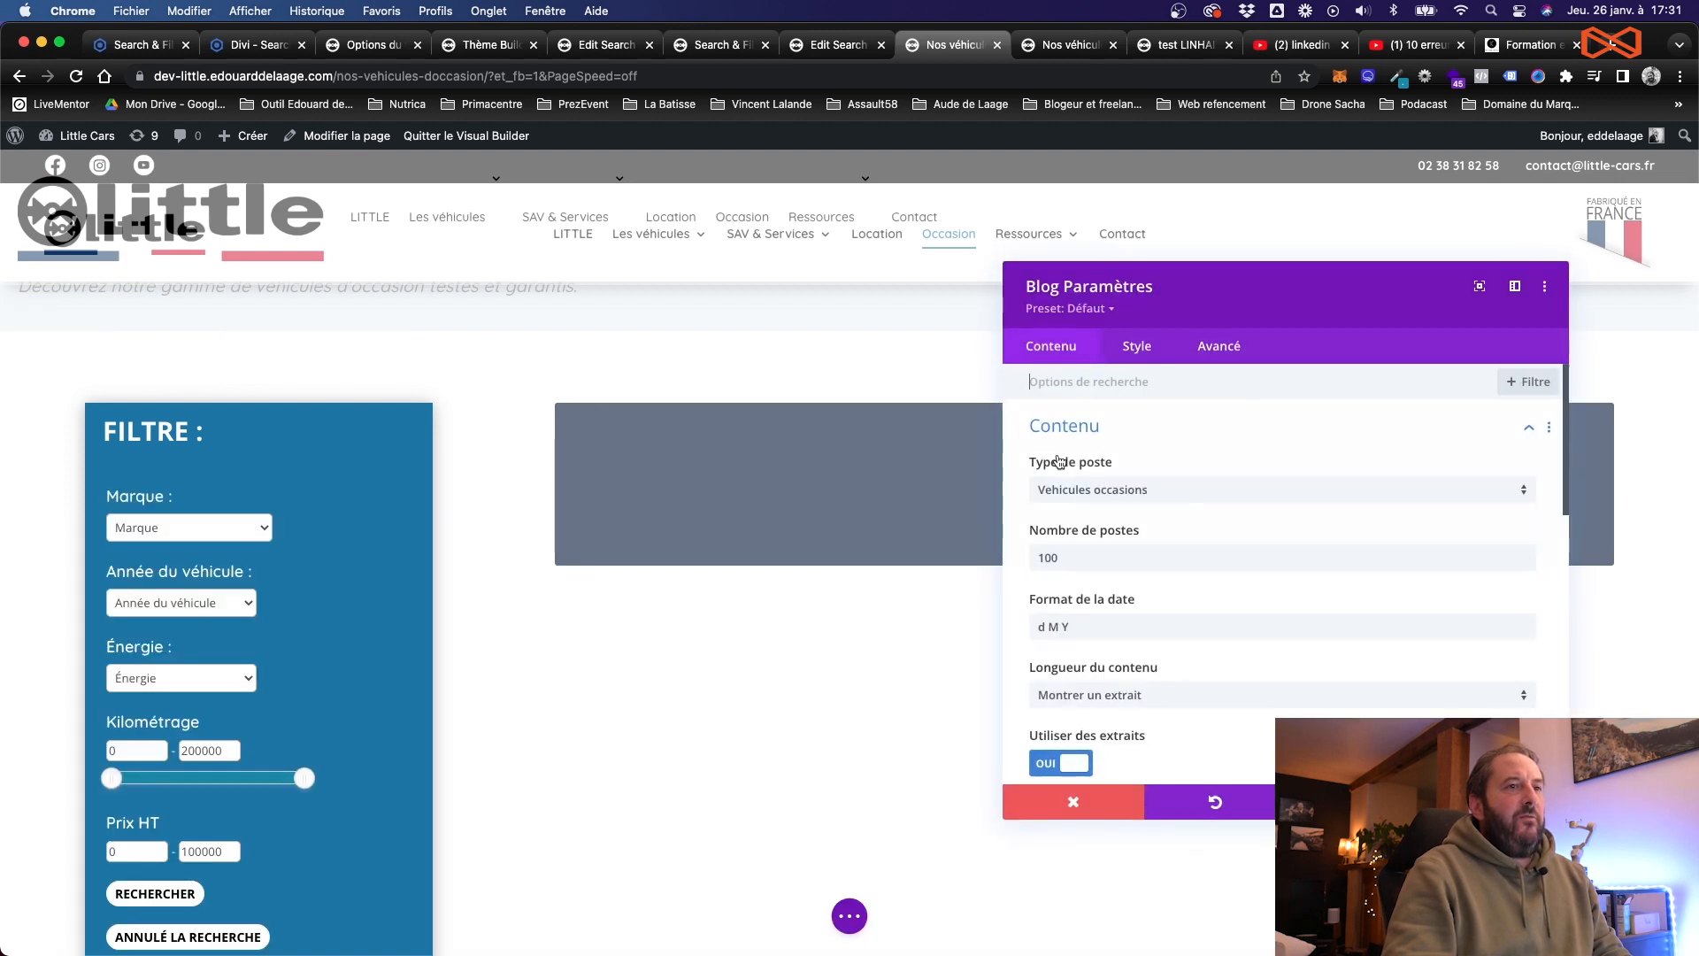
pyautogui.scroll(-8, 1099, 493)
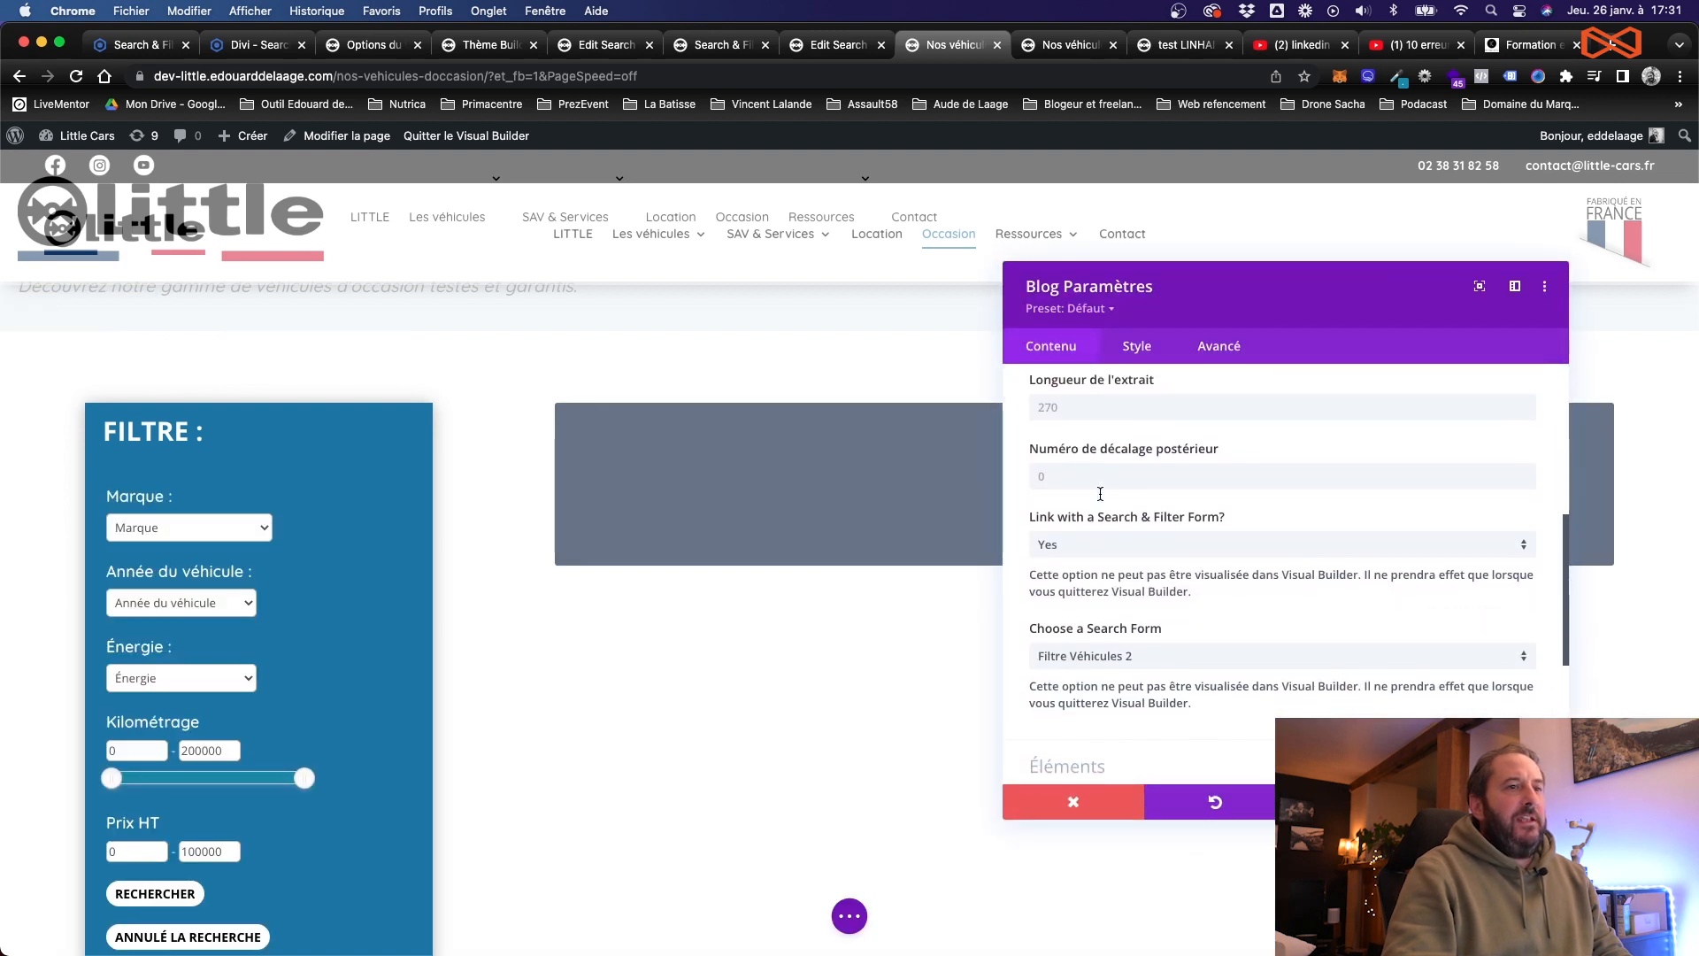
pyautogui.scroll(-1, 1100, 494)
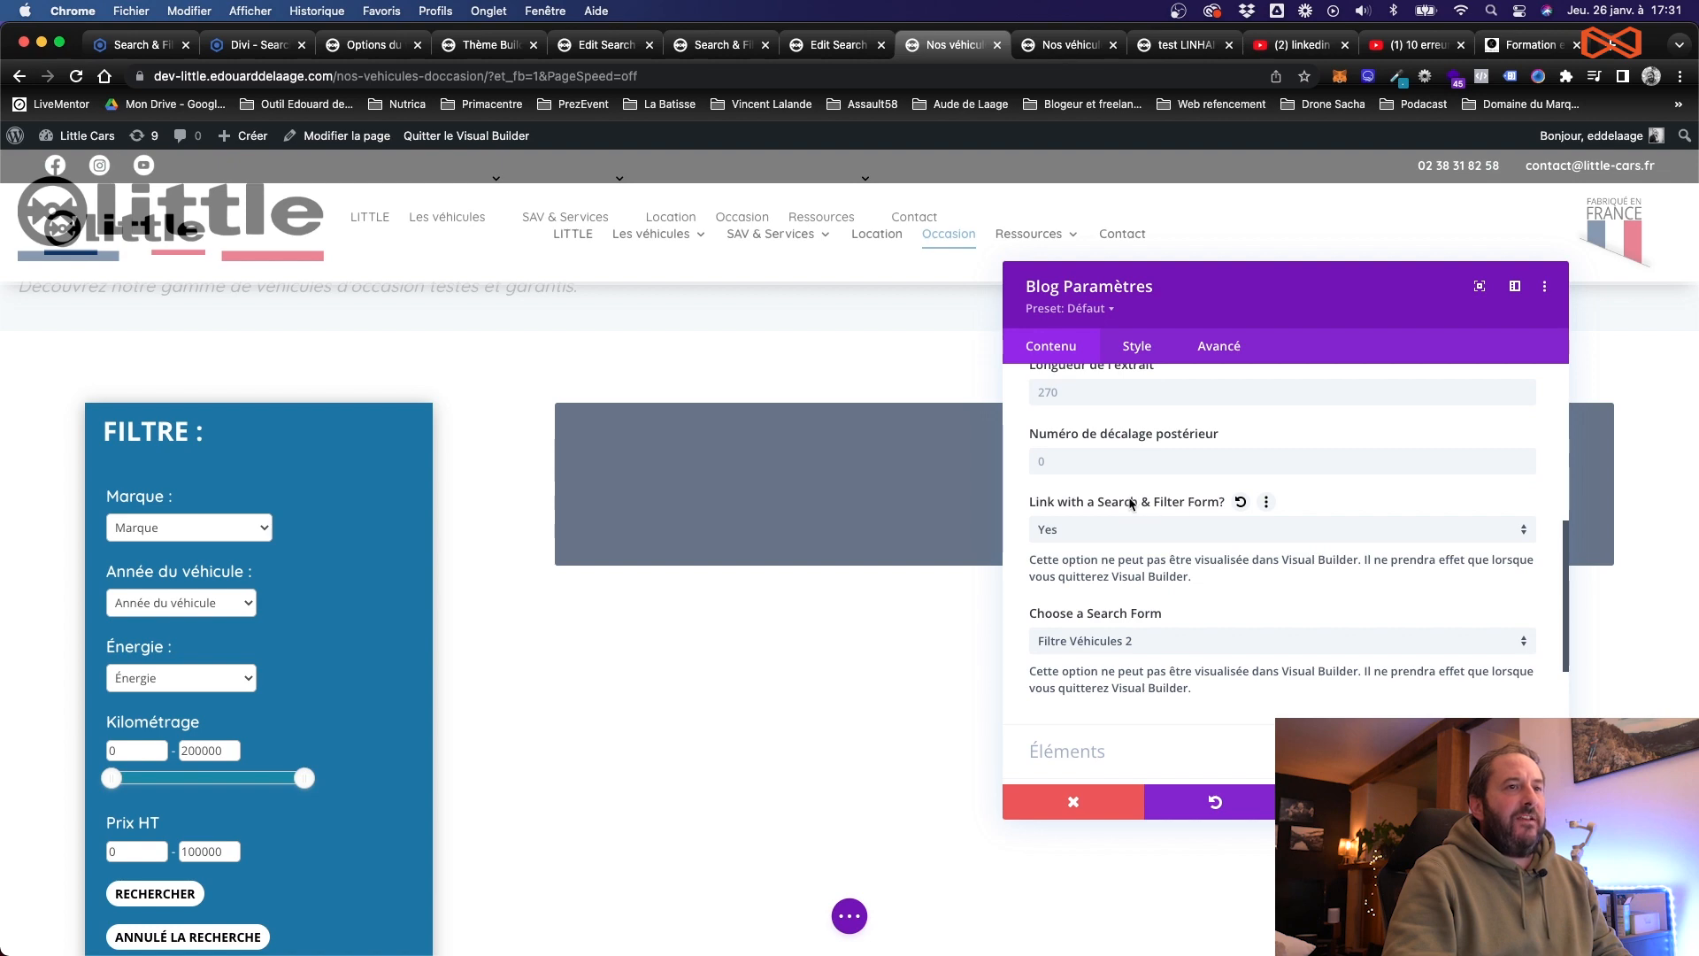
# Step: Check the Divi integration documentation again and return to the search form Filtre Véhicules 2
pyautogui.click(251, 53)
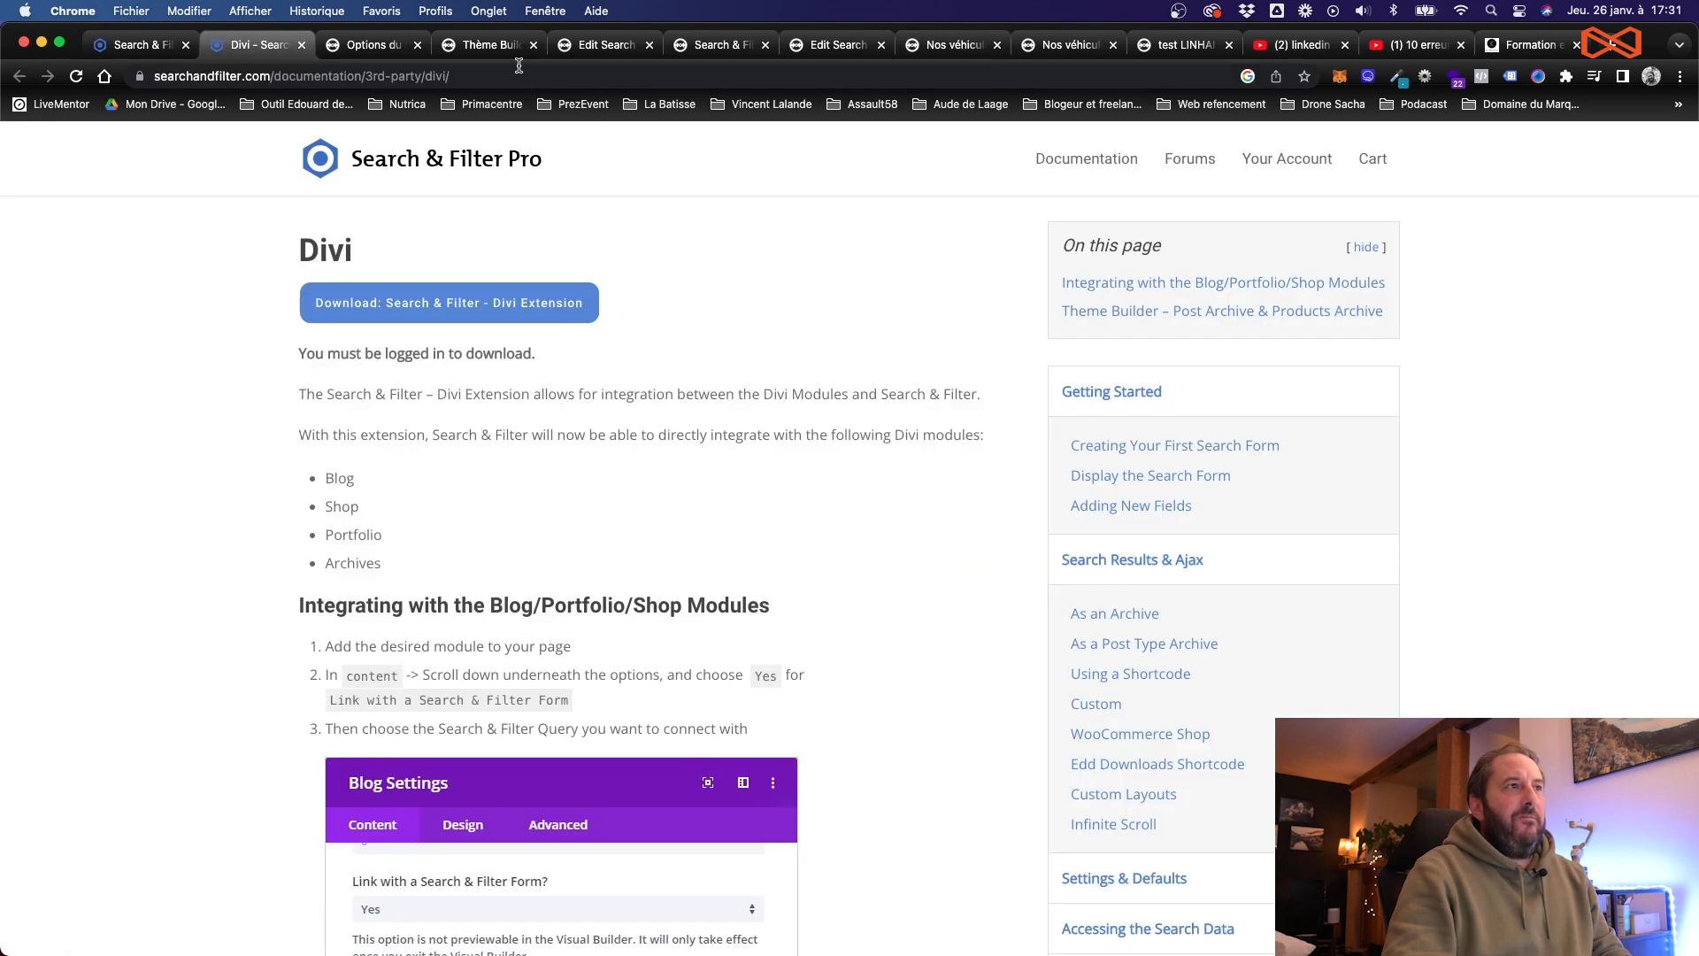
pyautogui.click(839, 46)
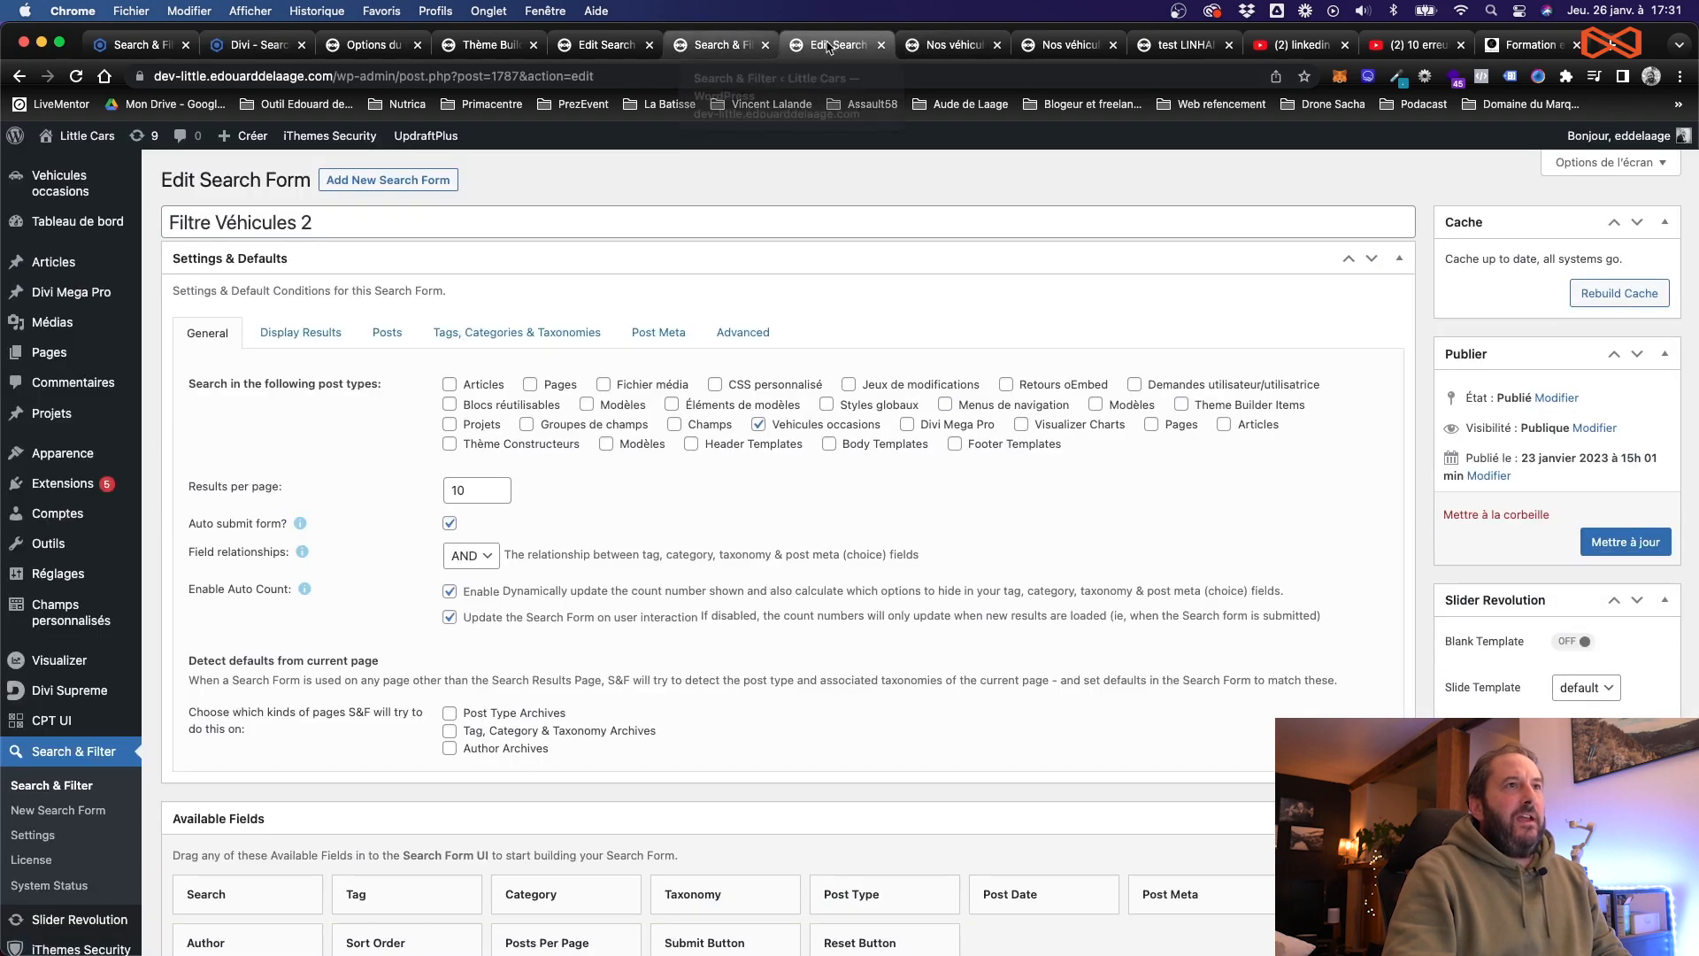
# Step: In the Blog module's settings, set the Search & Filter form link to Yes and choose Filtre Véhicules 2 as the search form
pyautogui.click(947, 45)
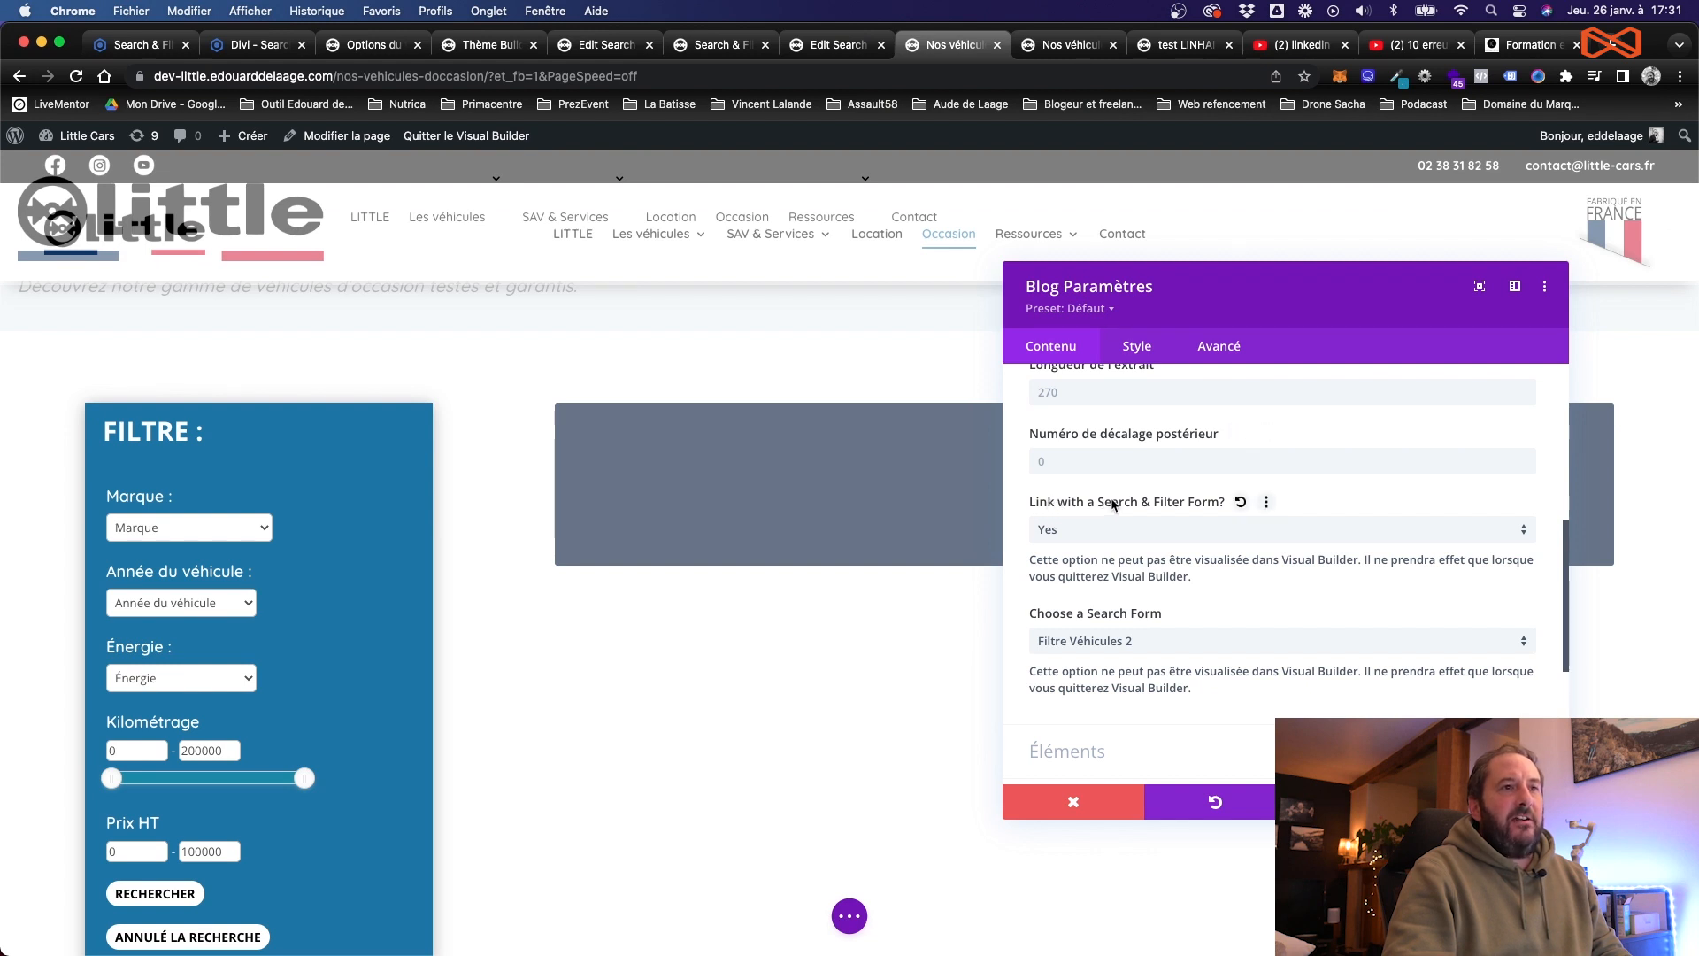
pyautogui.click(1100, 529)
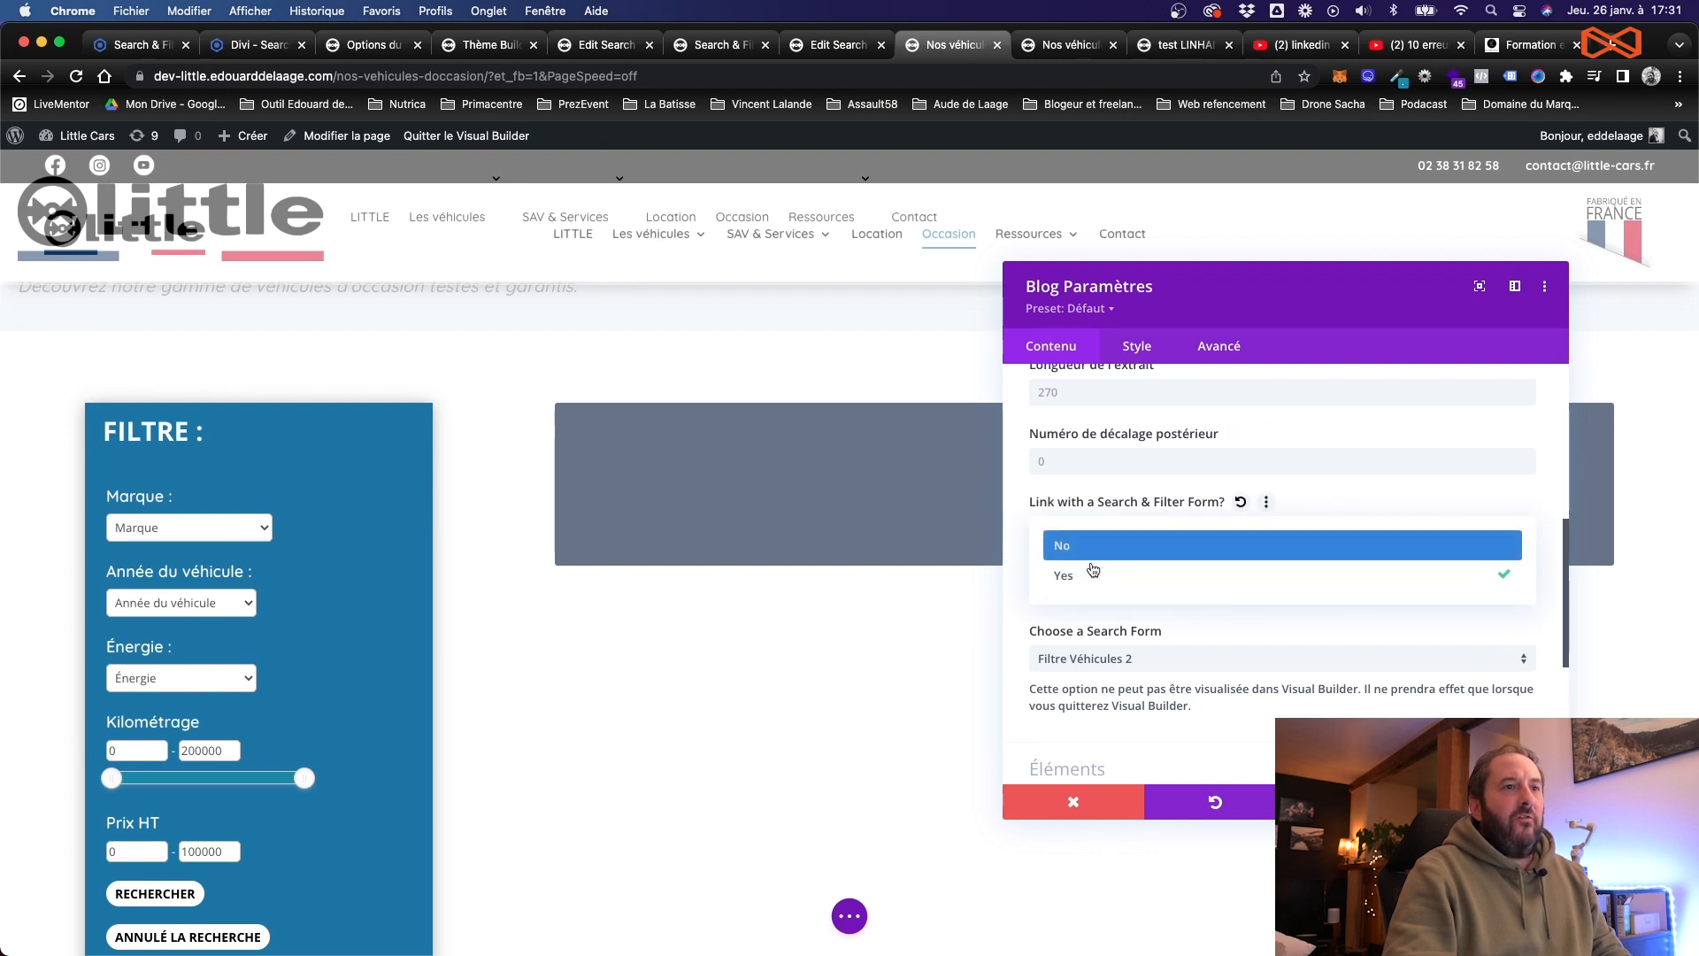
pyautogui.click(1094, 570)
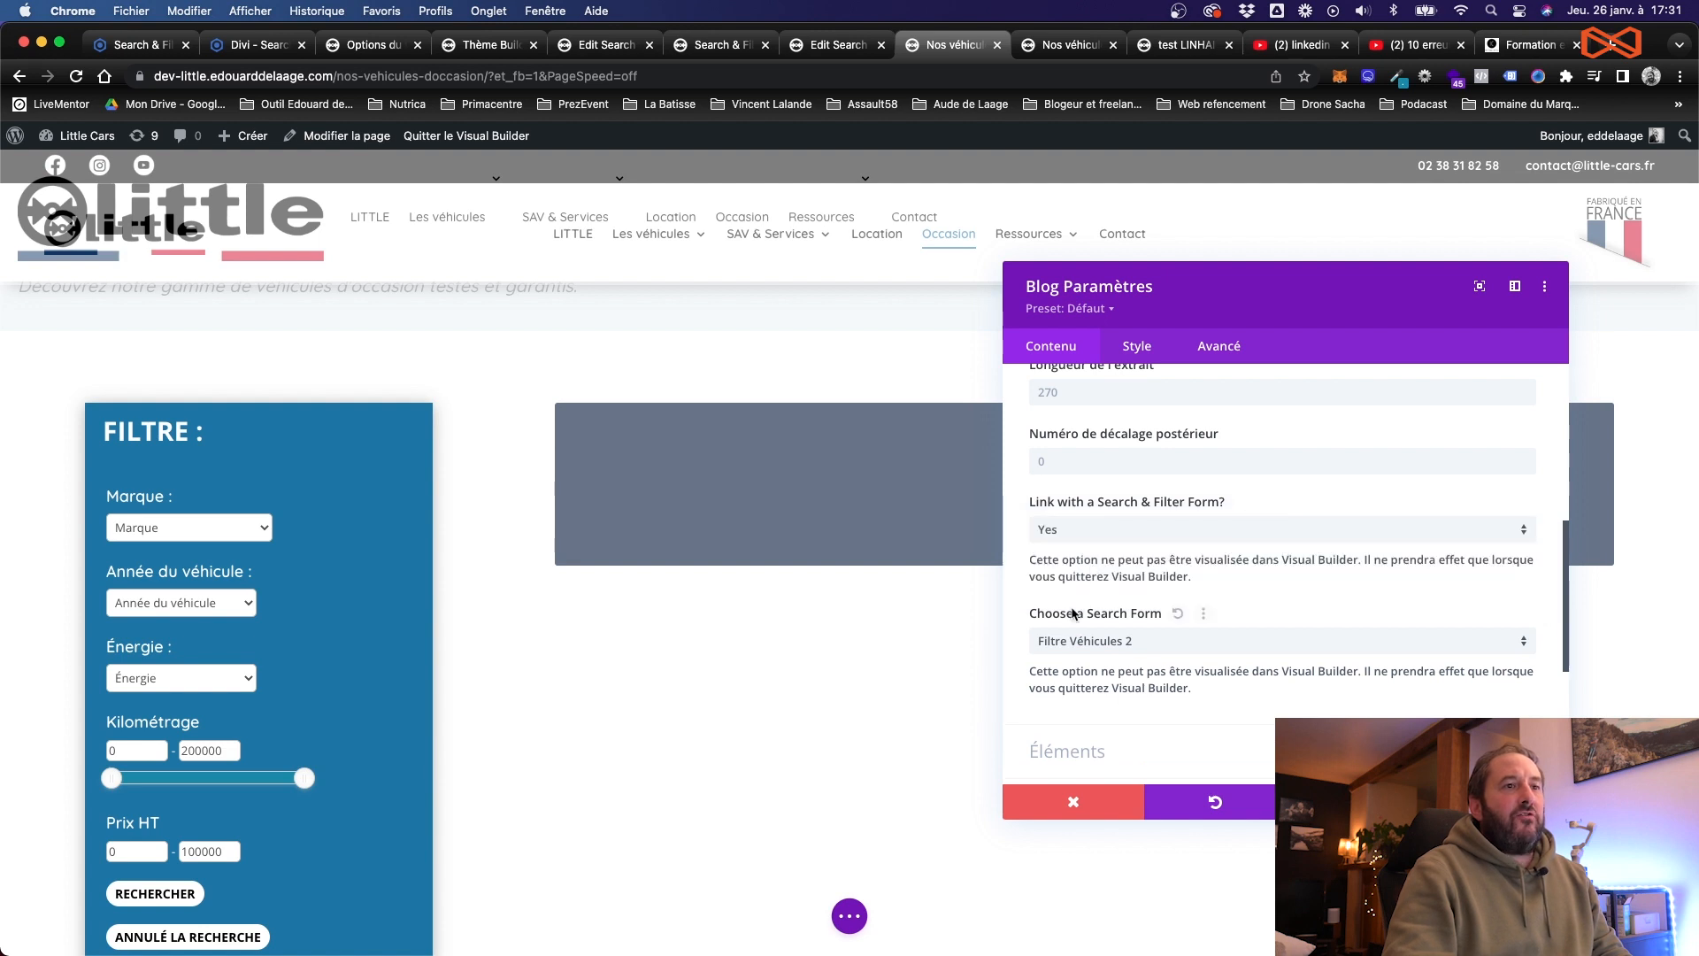
pyautogui.click(1104, 648)
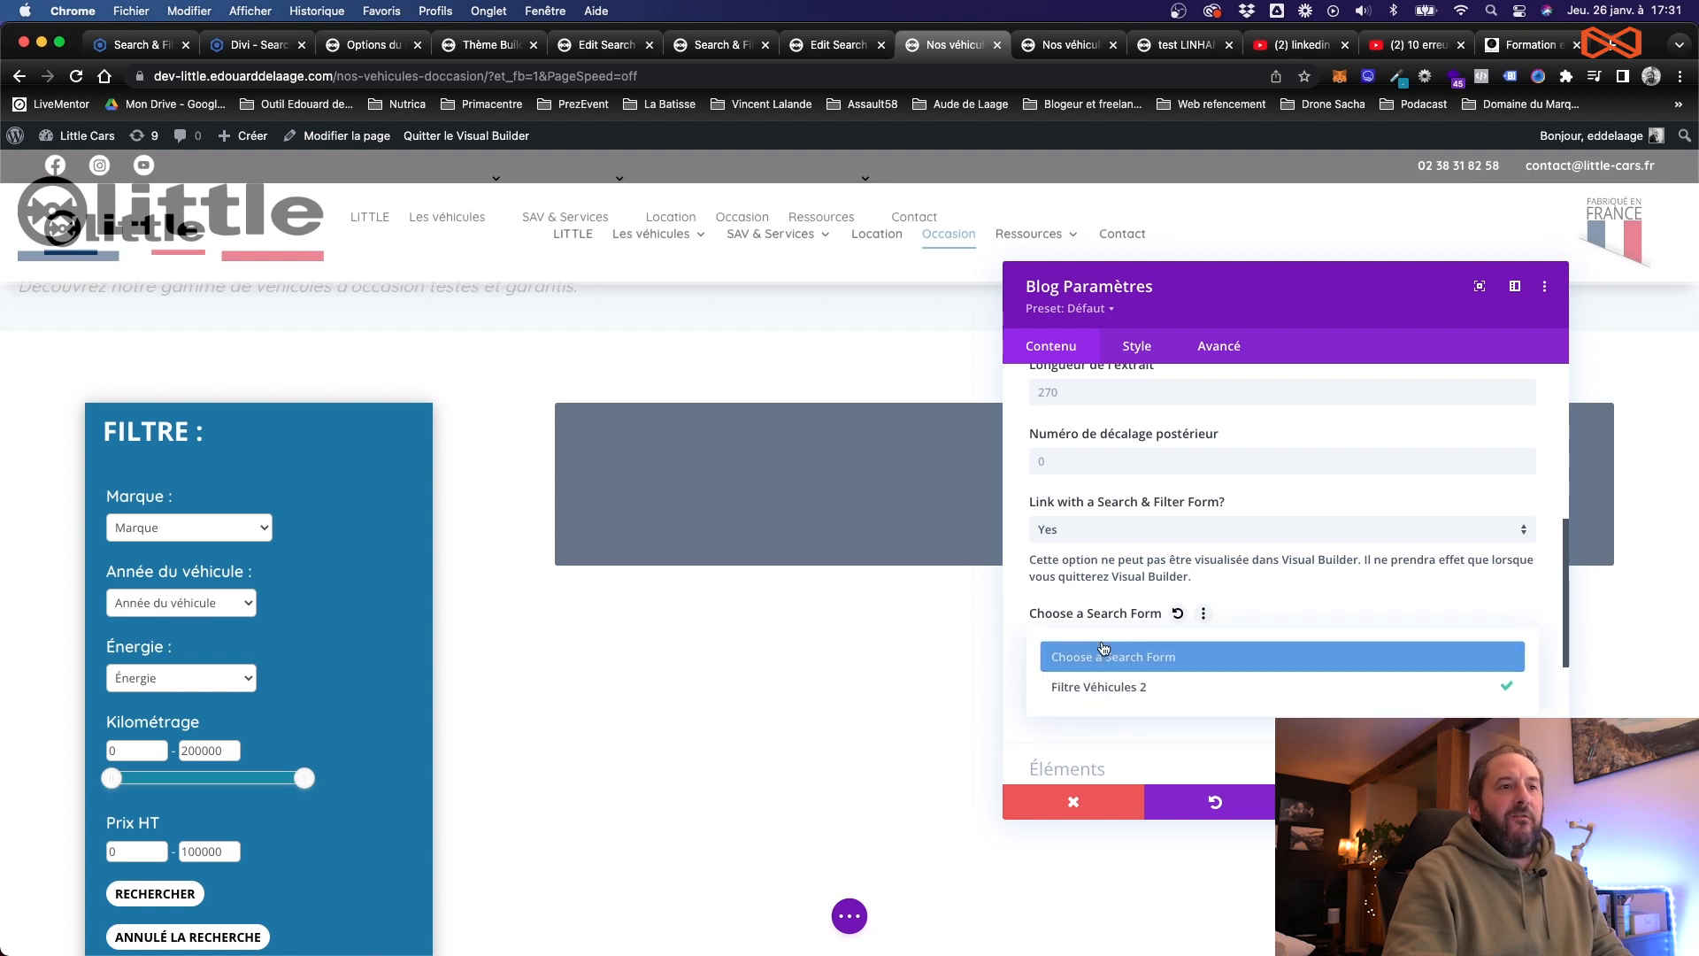
pyautogui.click(1102, 688)
# Step: Check the search form's title in its editor and view the list of Search & Filter forms
pyautogui.click(606, 44)
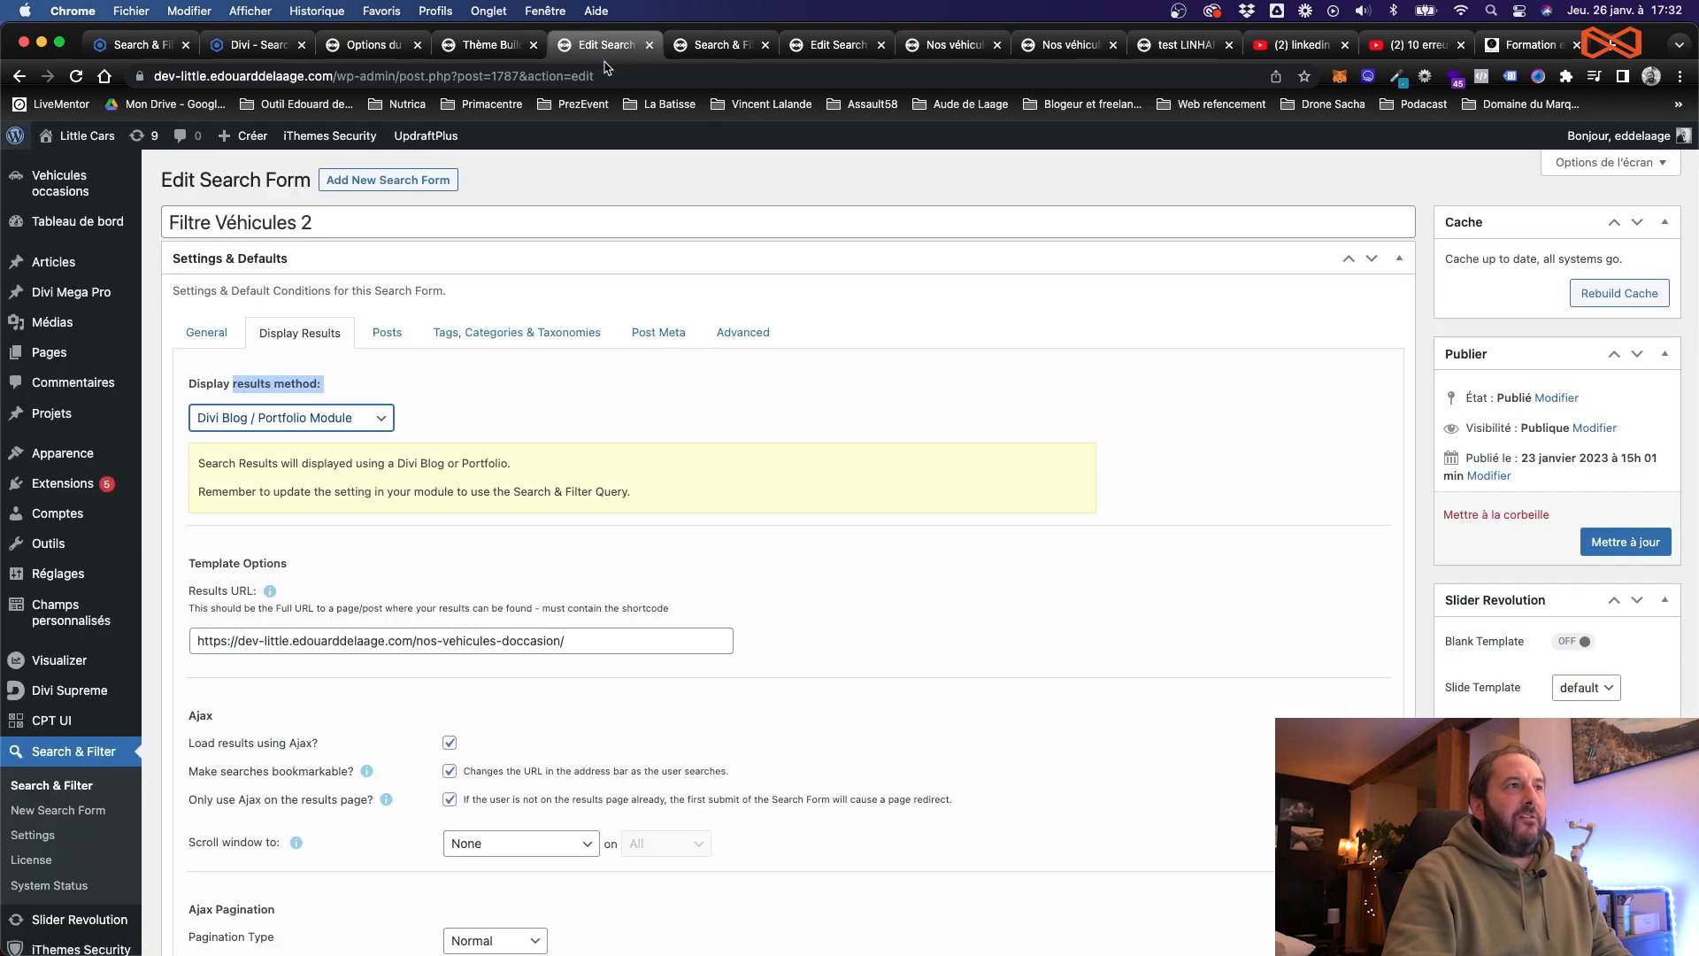
pyautogui.moveTo(324, 223); pyautogui.dragTo(259, 216)
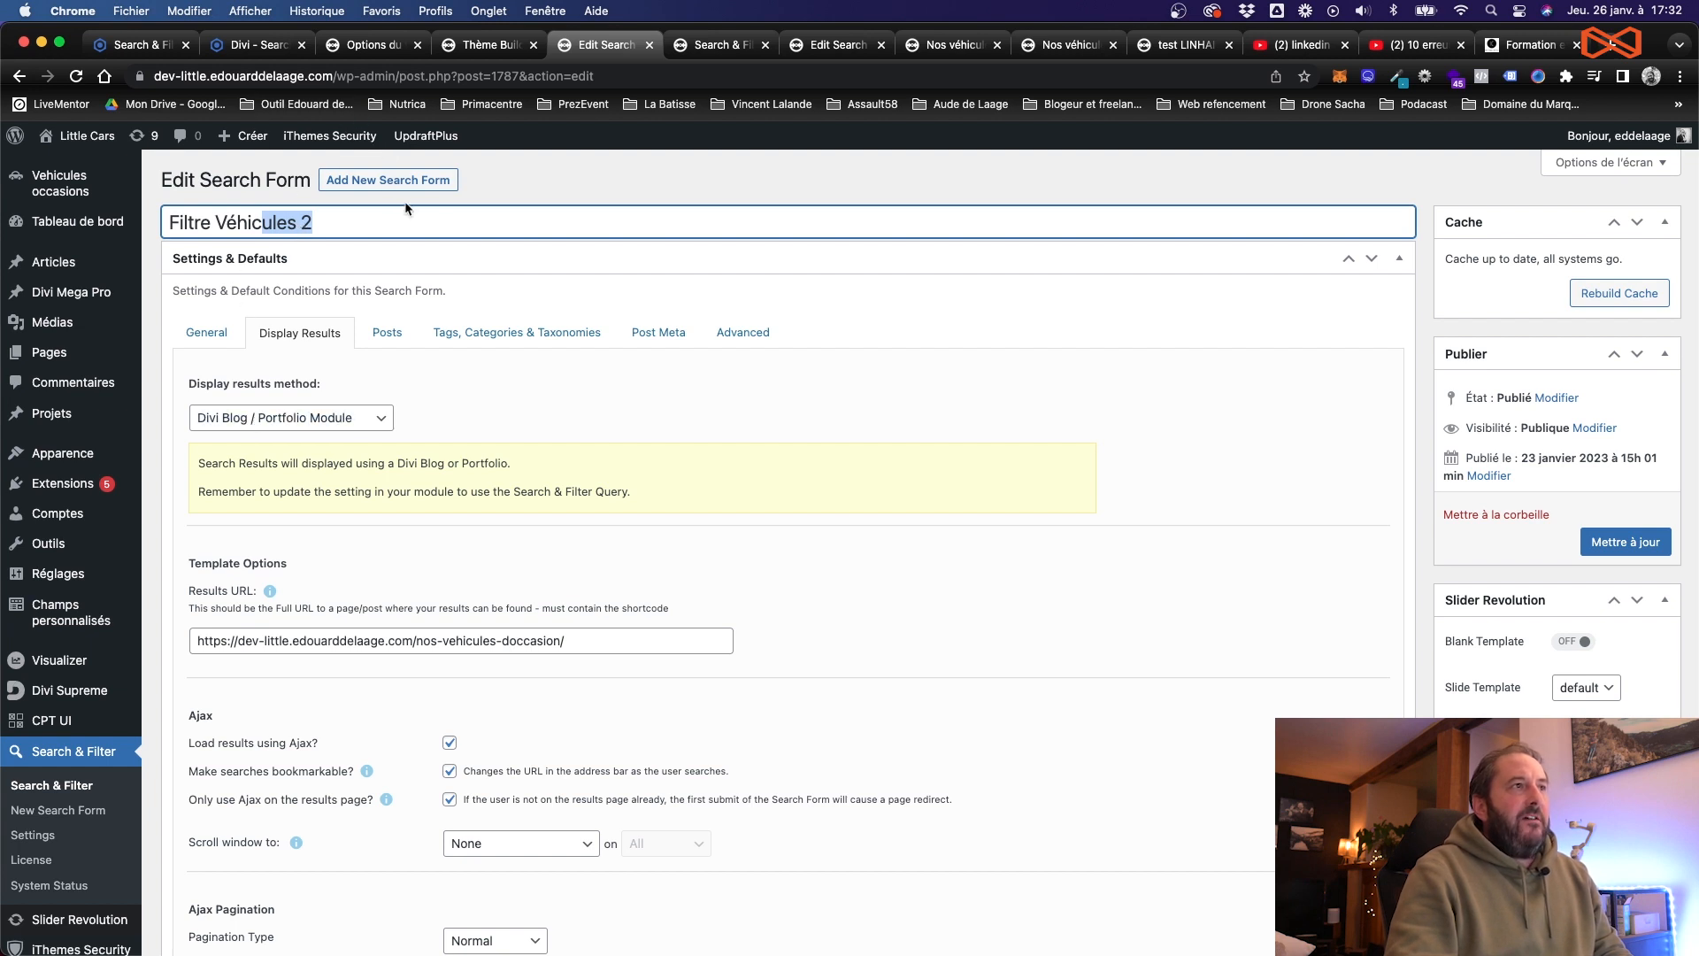
pyautogui.click(696, 37)
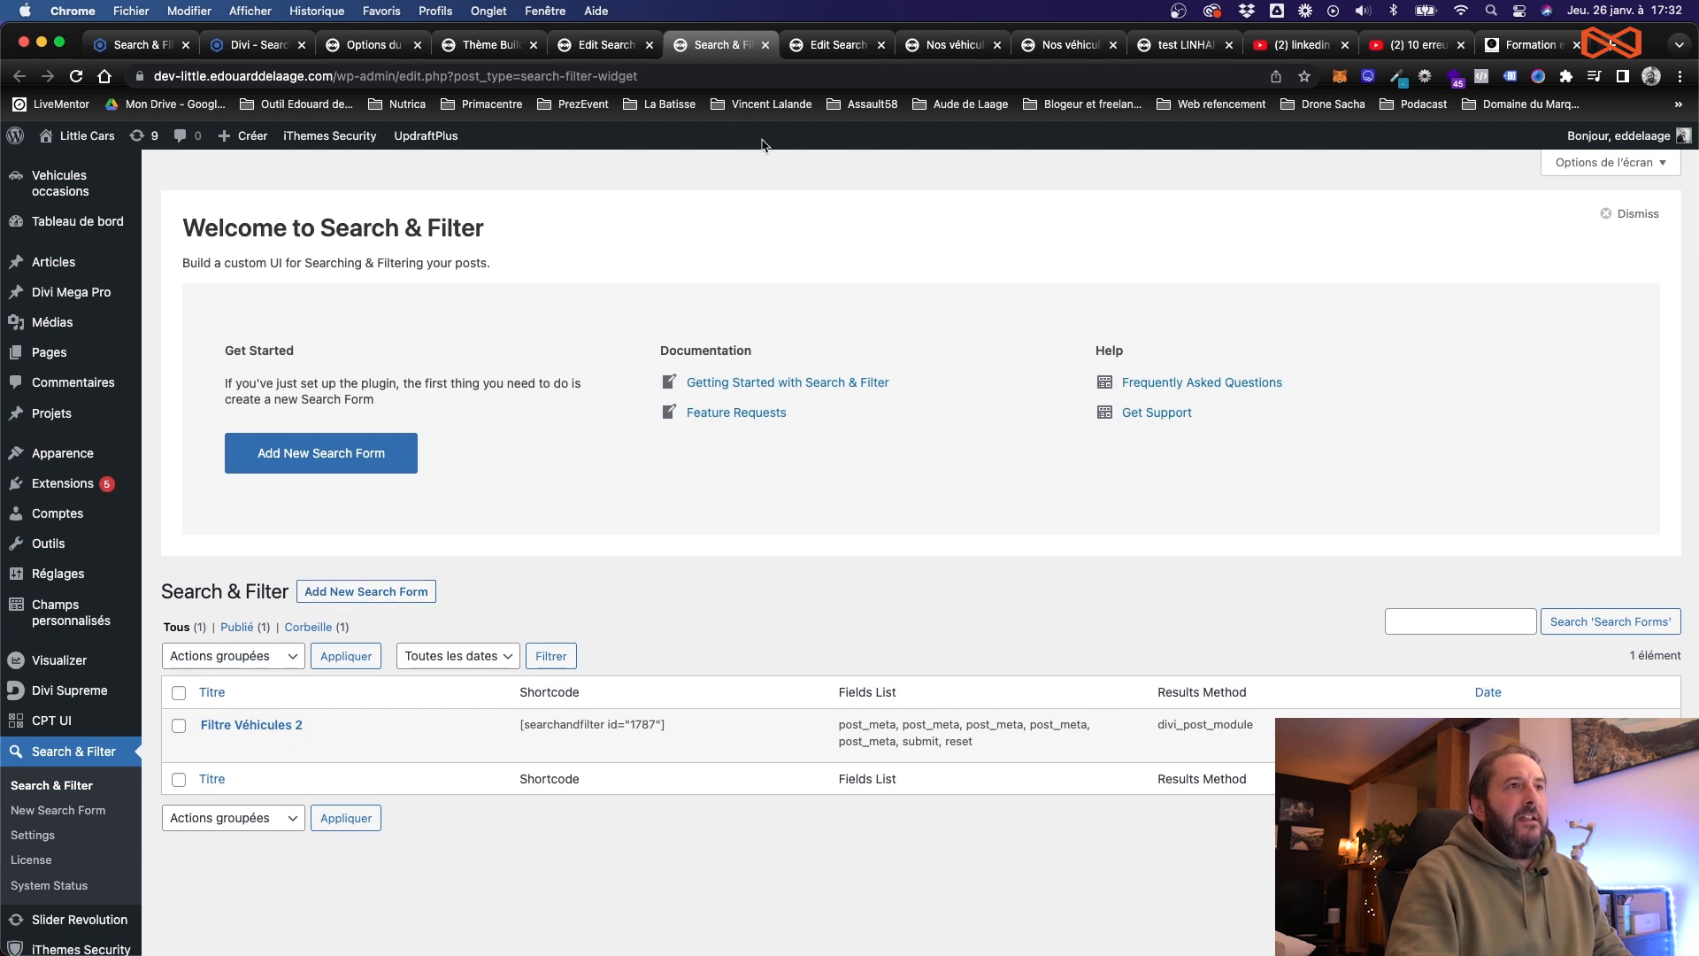
# Step: Consult the Divi integration documentation and apply the Blog module's settings in the Visual Builder
pyautogui.click(951, 45)
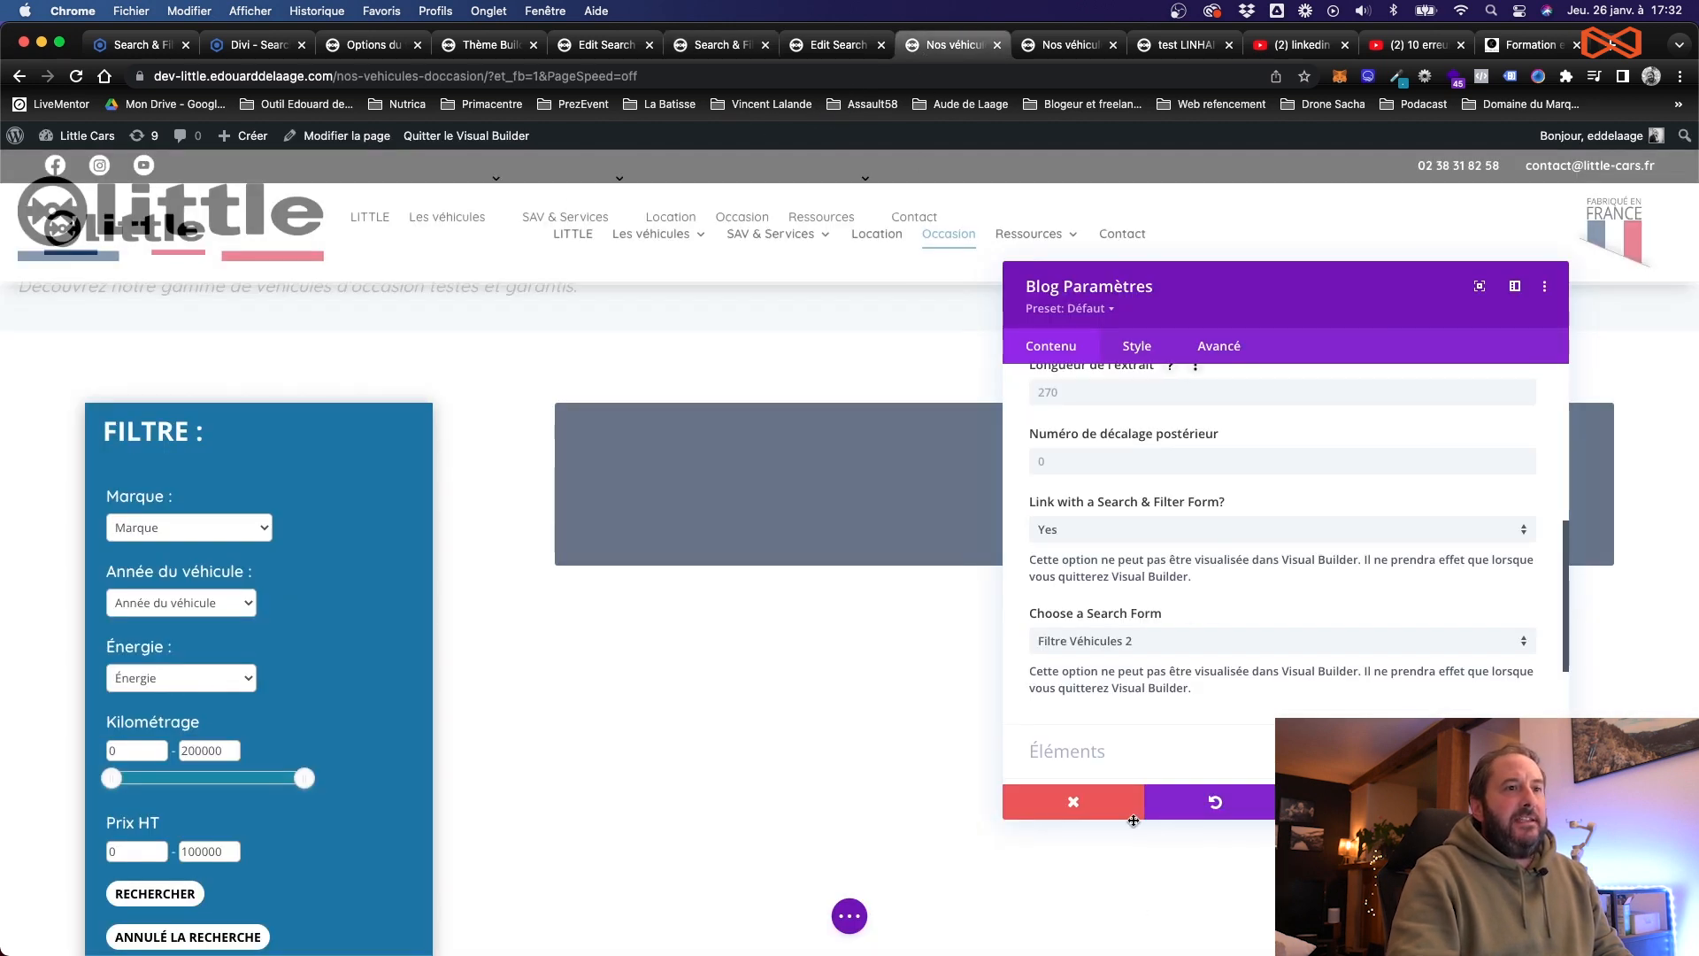
pyautogui.click(260, 40)
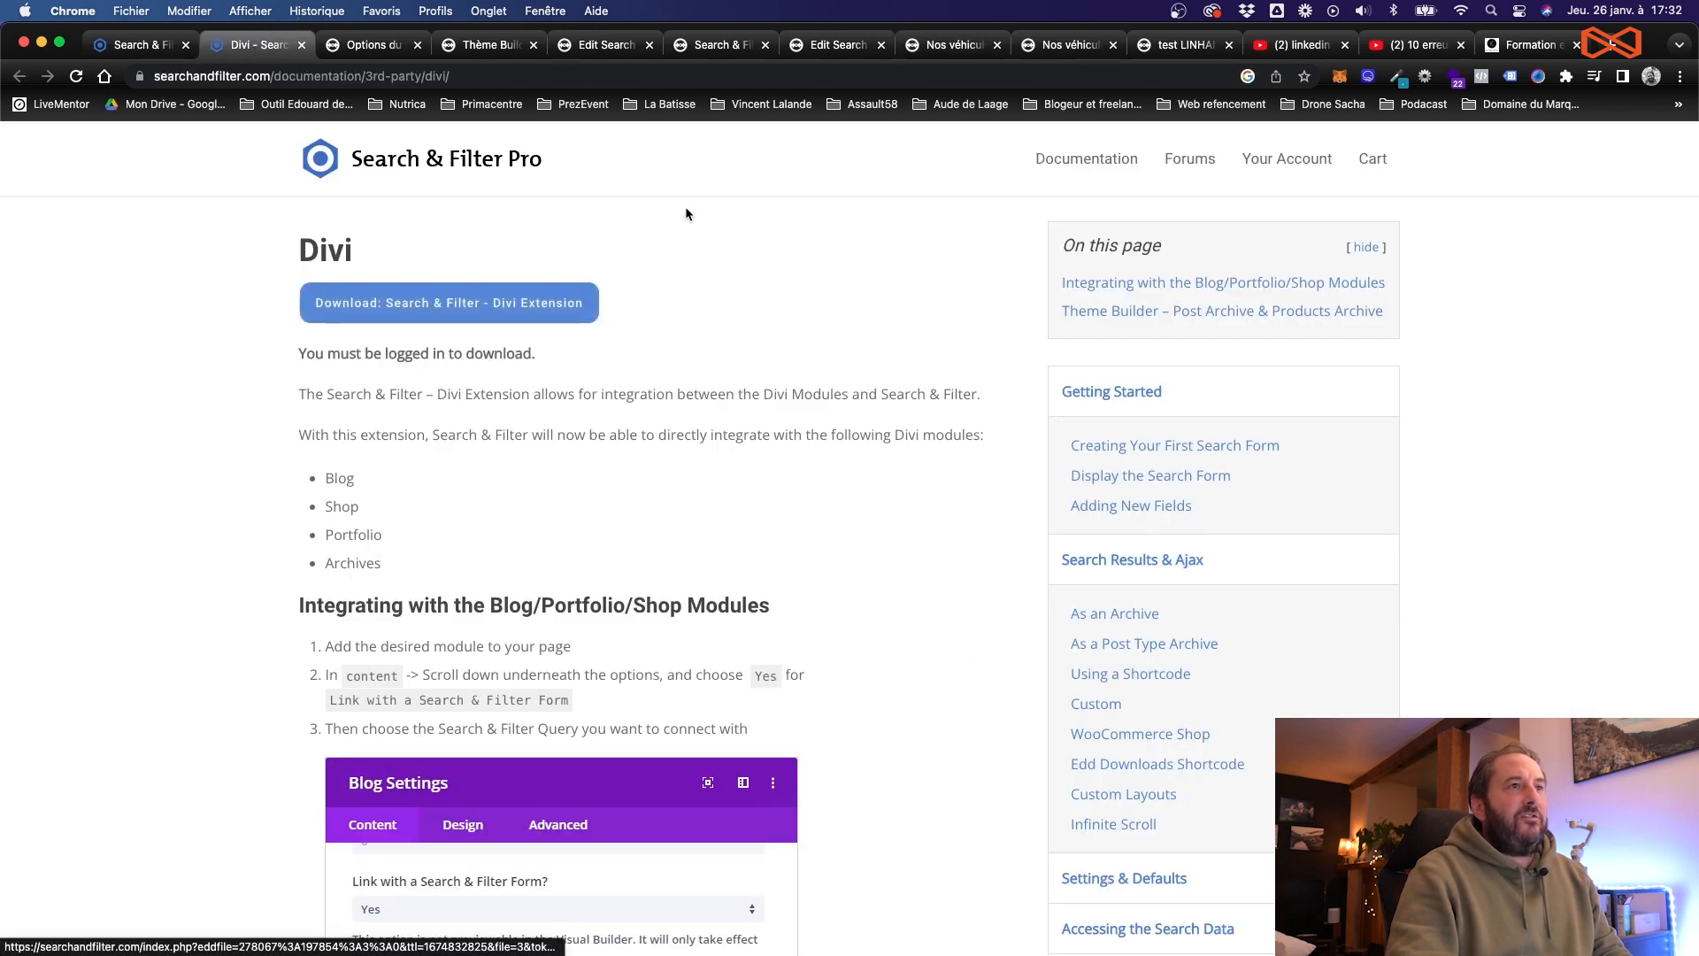
pyautogui.click(951, 44)
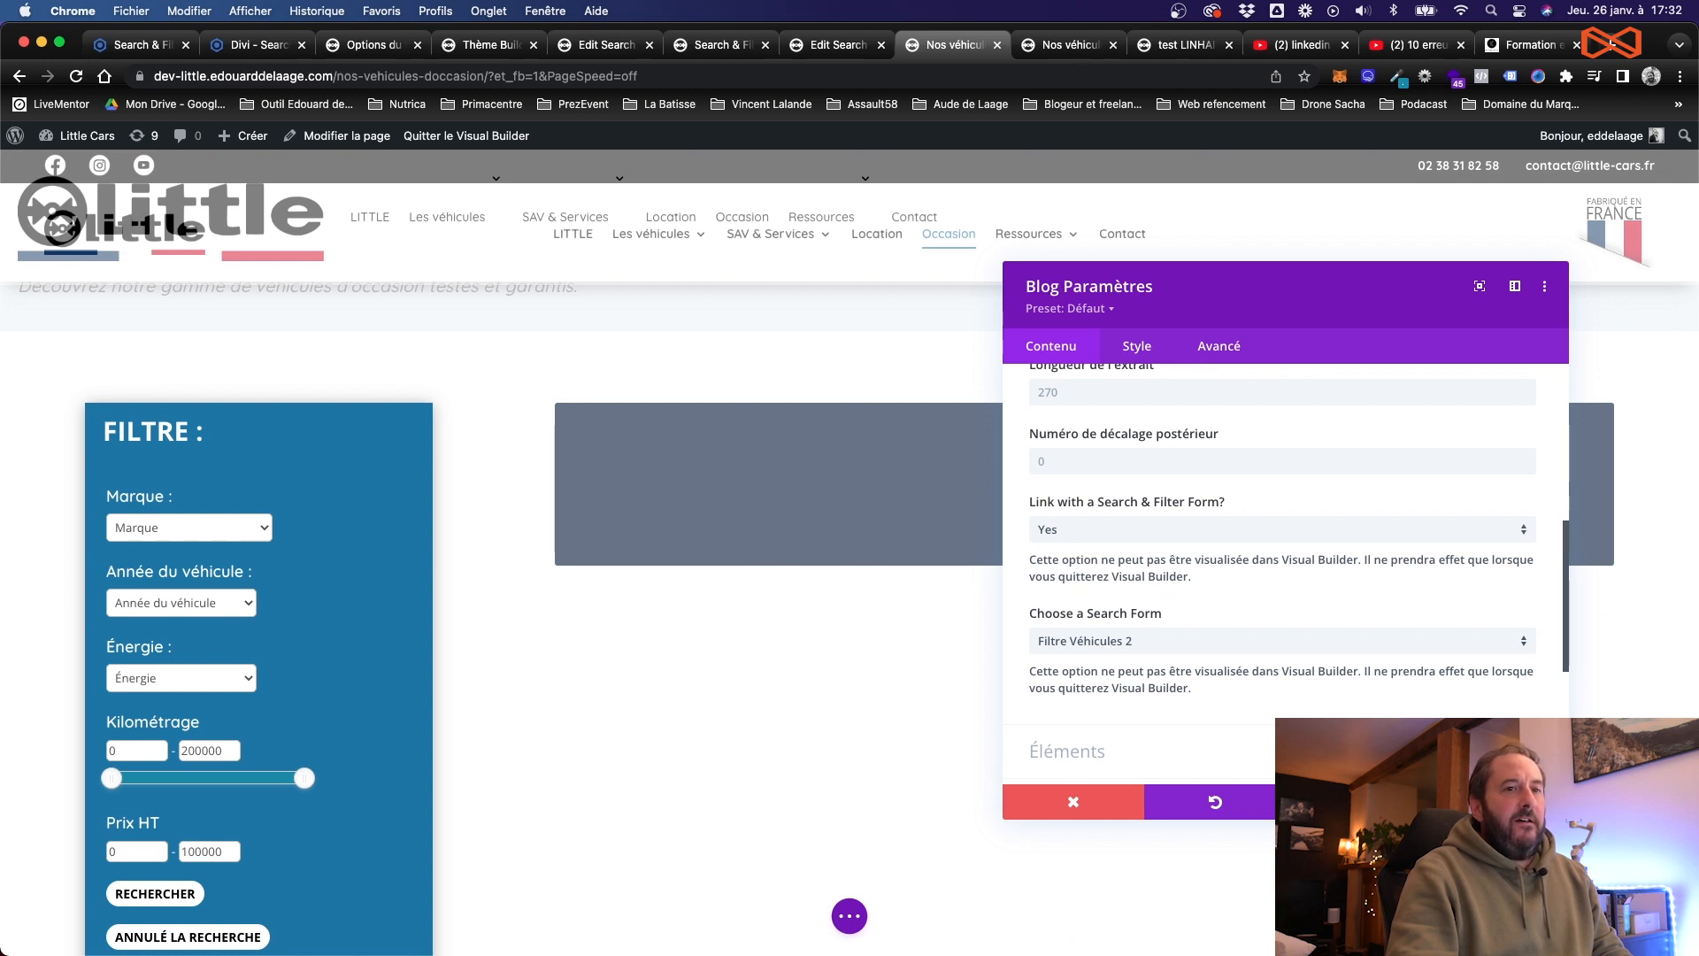
pyautogui.click(1498, 802)
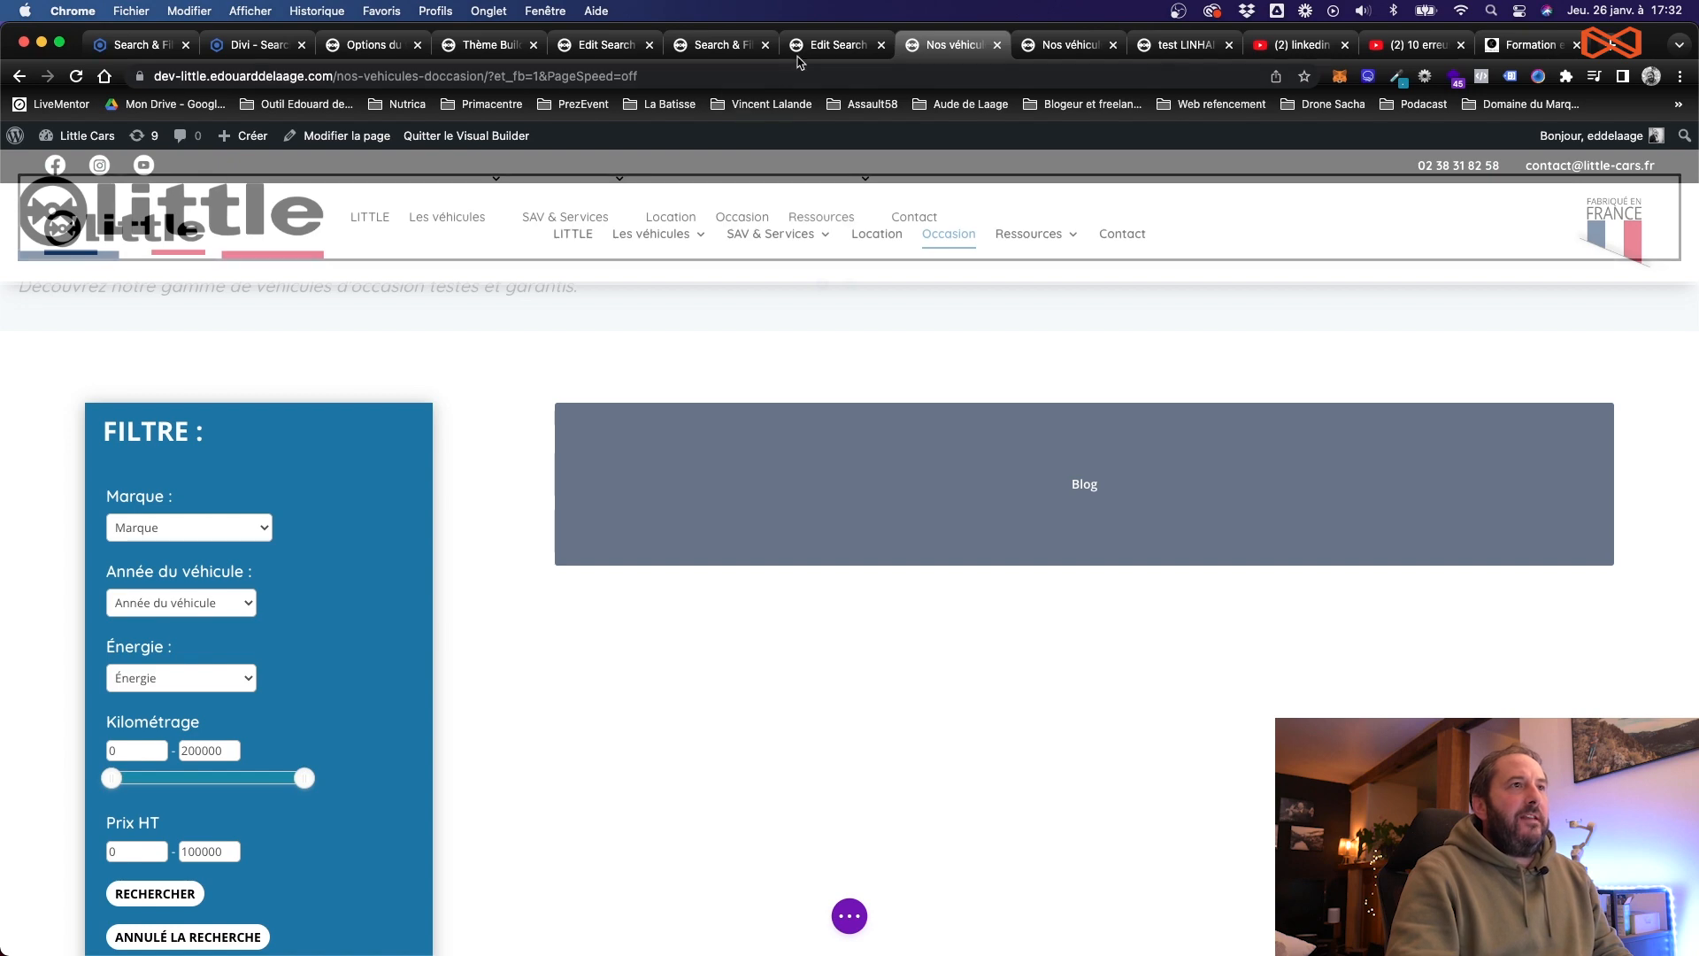
# Step: Compare the search form's Results URL with the address of the public used vehicles page and review its Ajax options
pyautogui.click(619, 45)
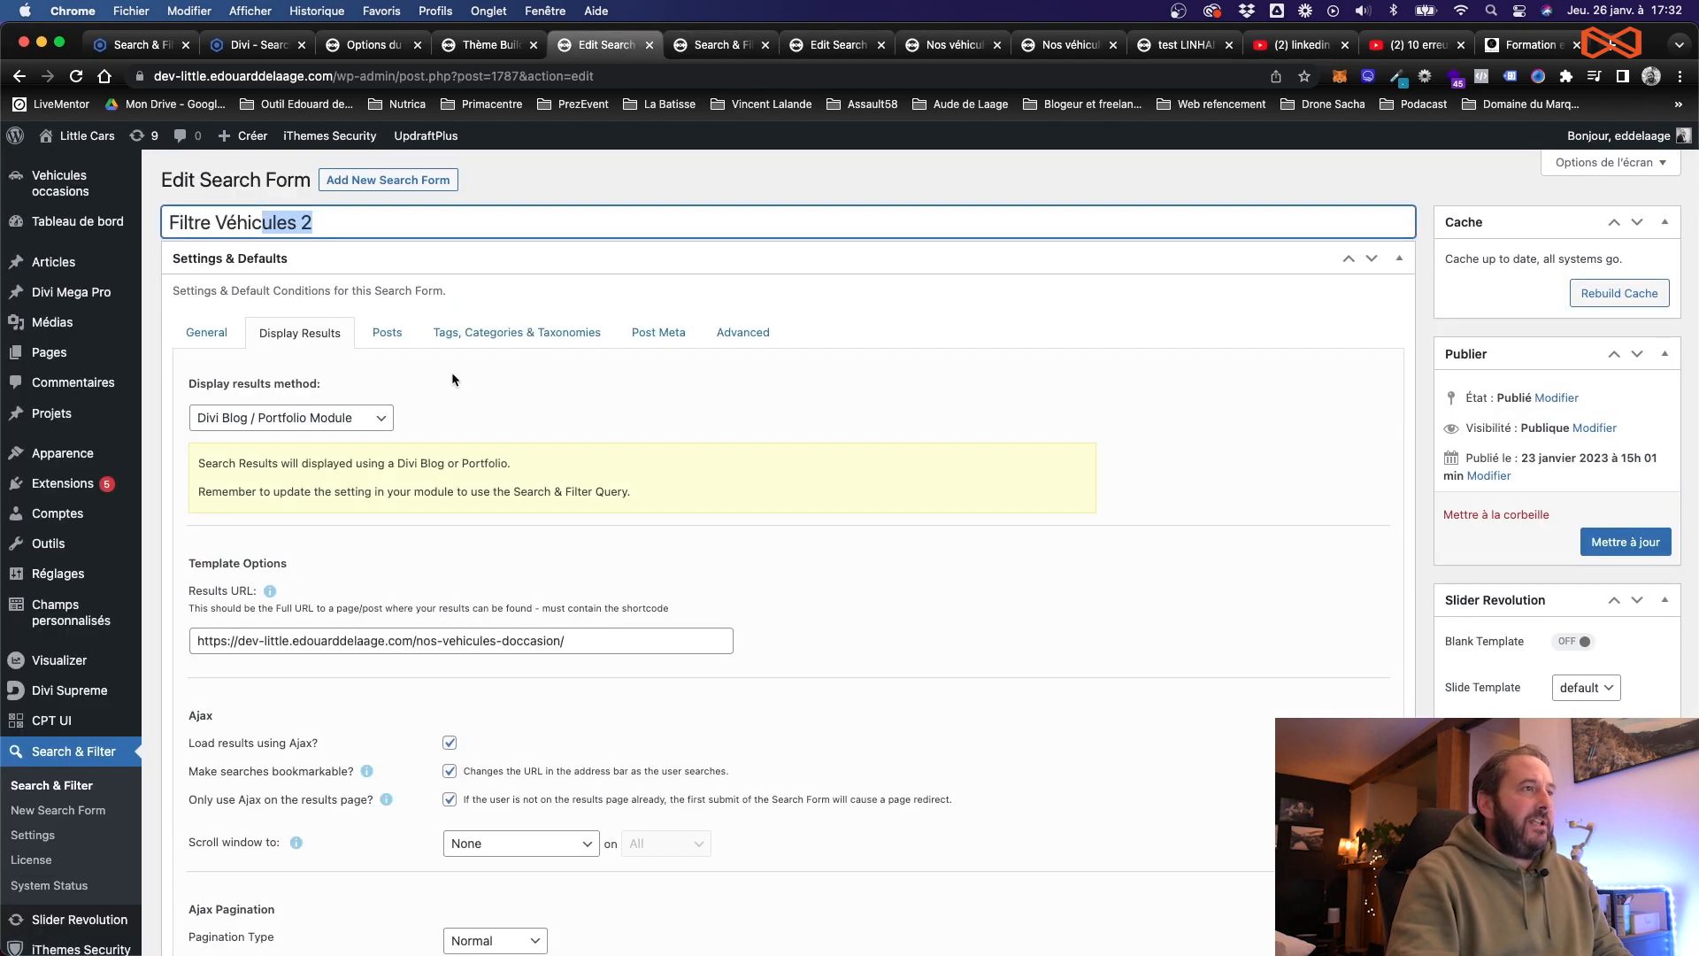
pyautogui.scroll(-2, 452, 376)
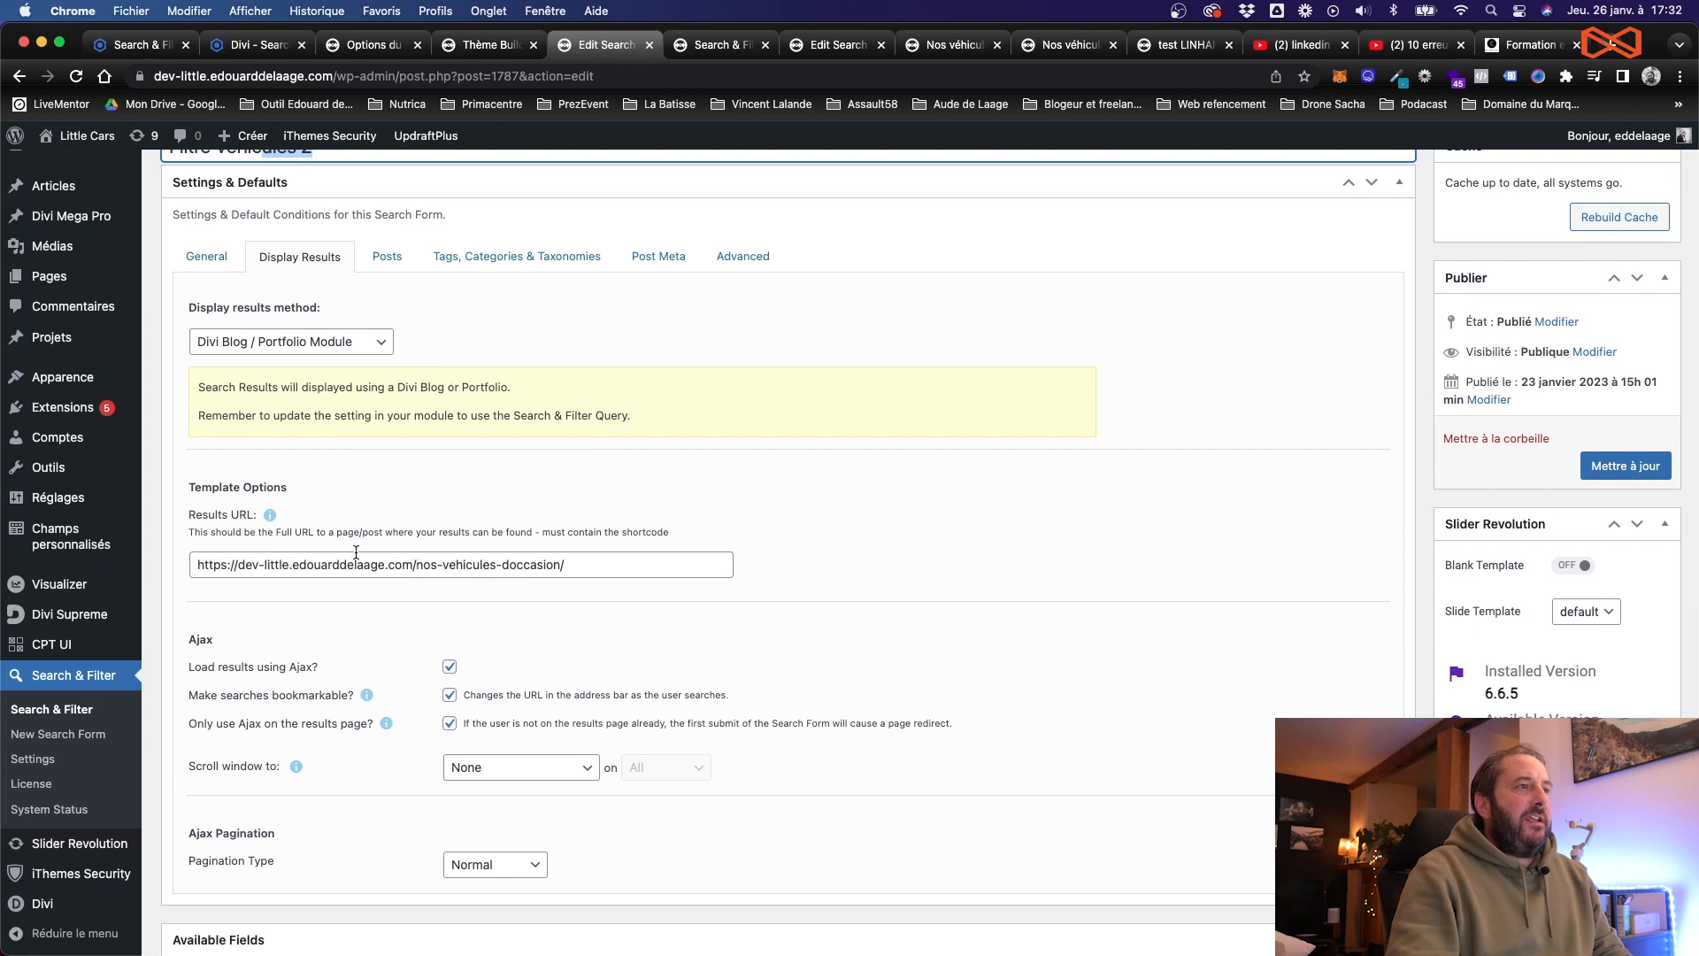
pyautogui.click(439, 565)
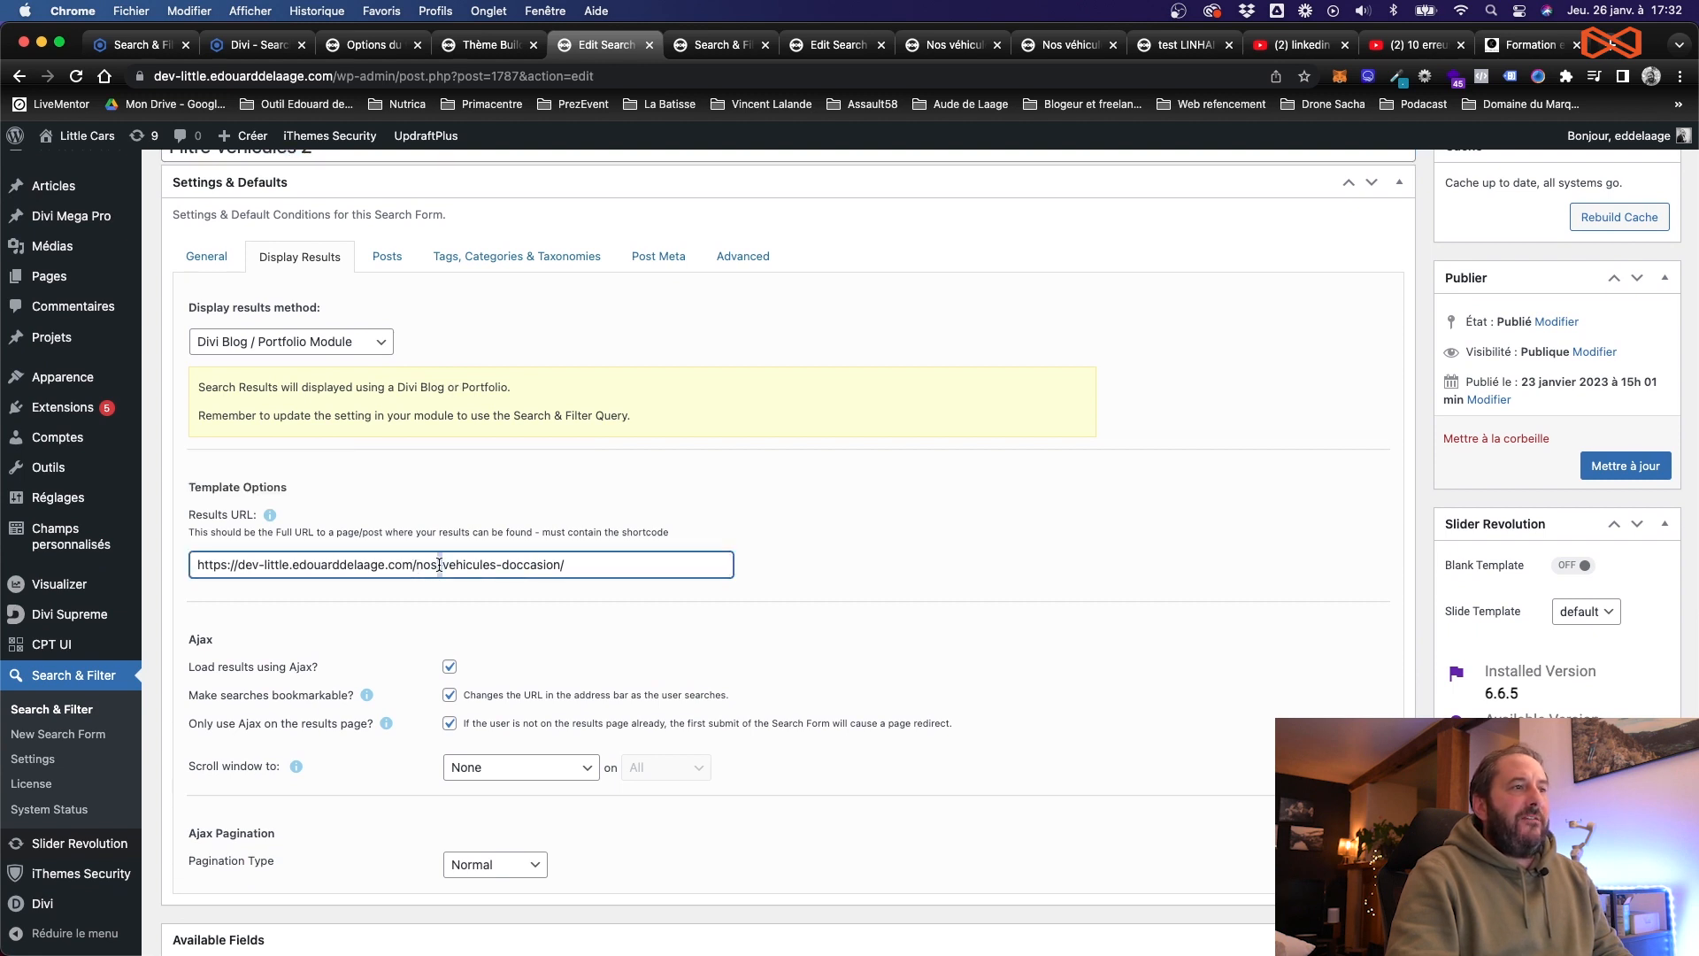
pyautogui.press('super+a')
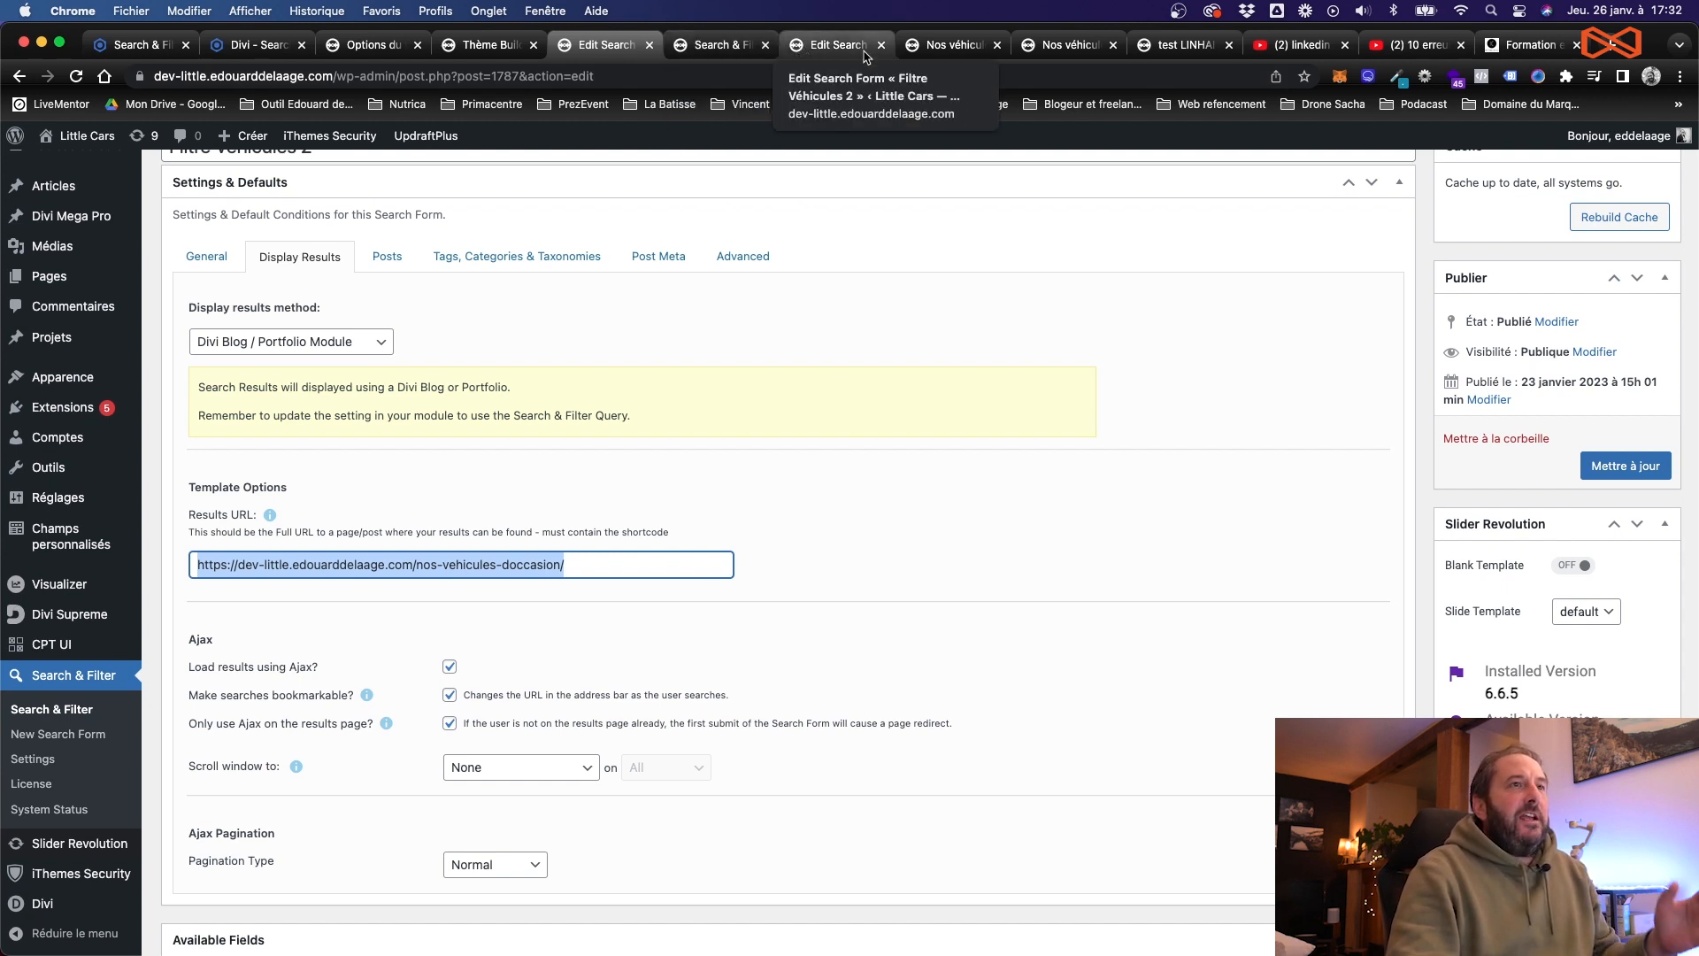
pyautogui.click(931, 51)
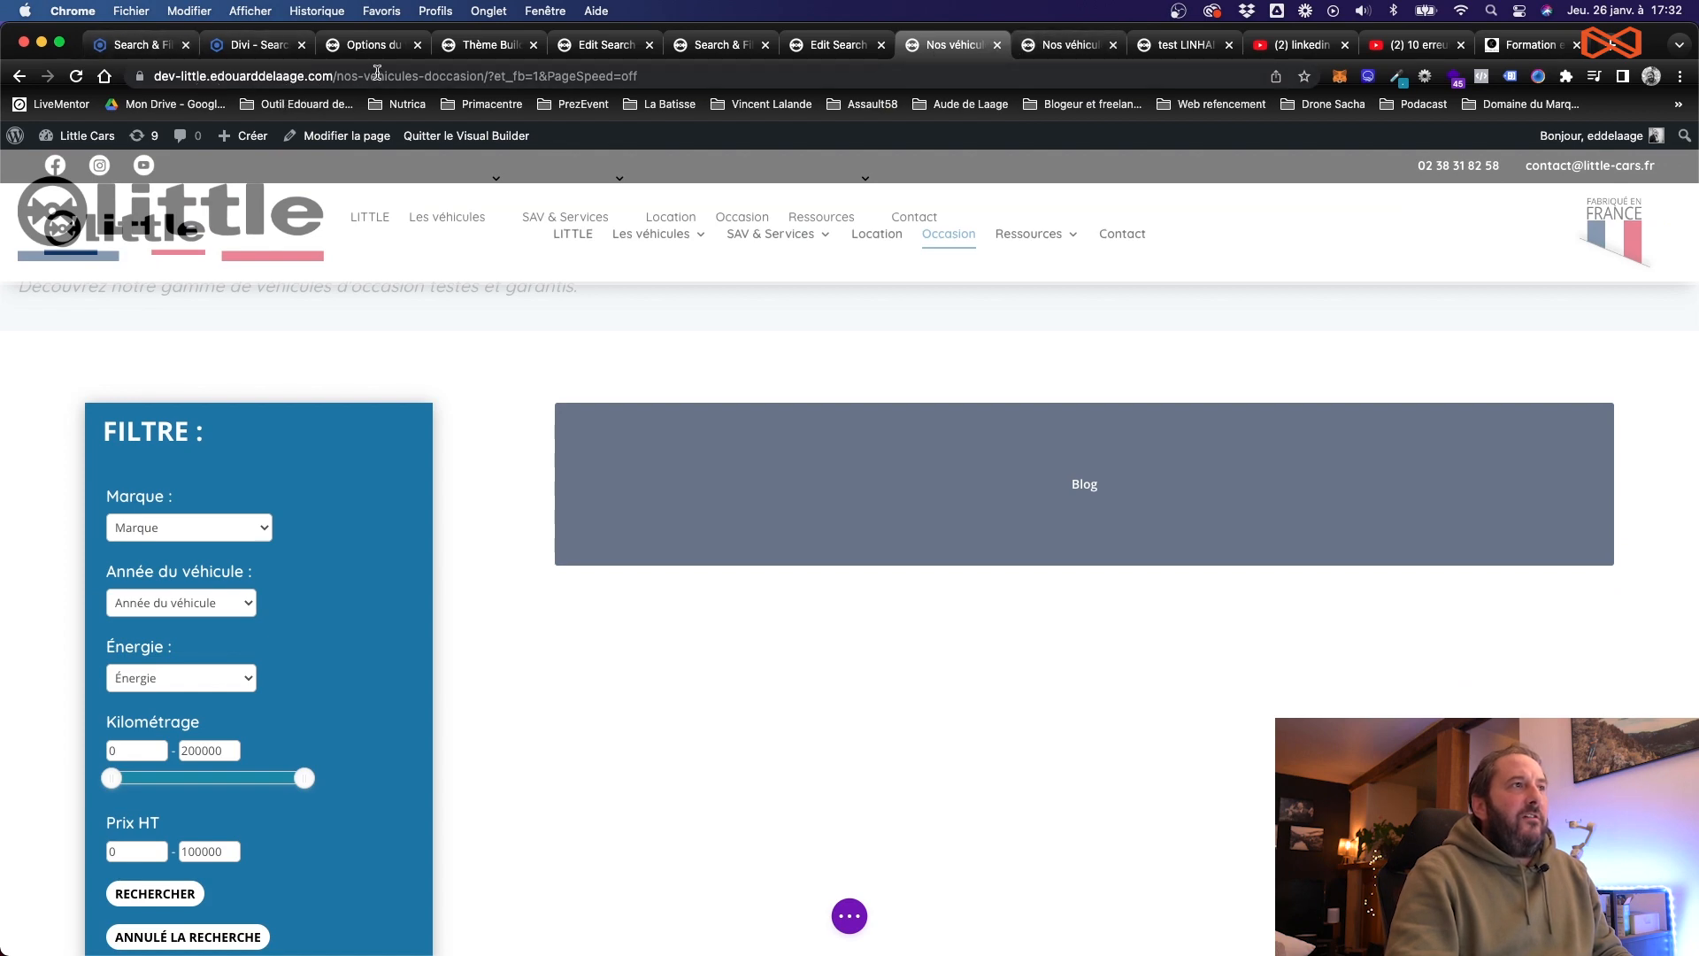
pyautogui.click(1069, 44)
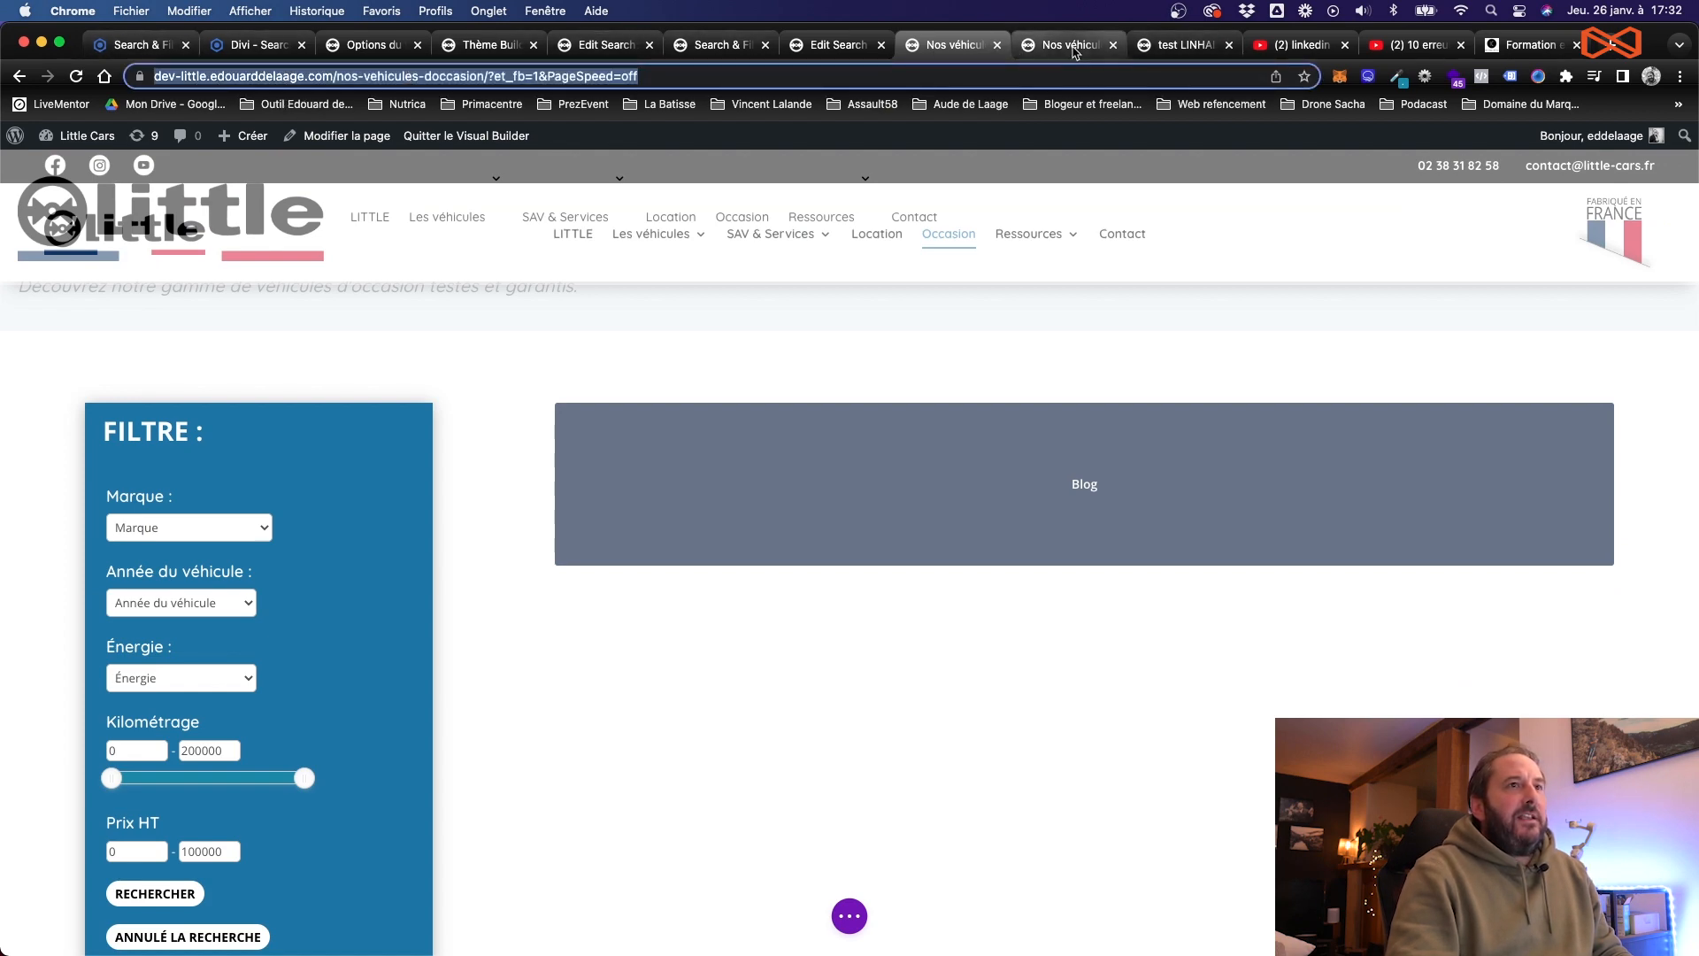
pyautogui.moveTo(384, 76); pyautogui.dragTo(784, 39)
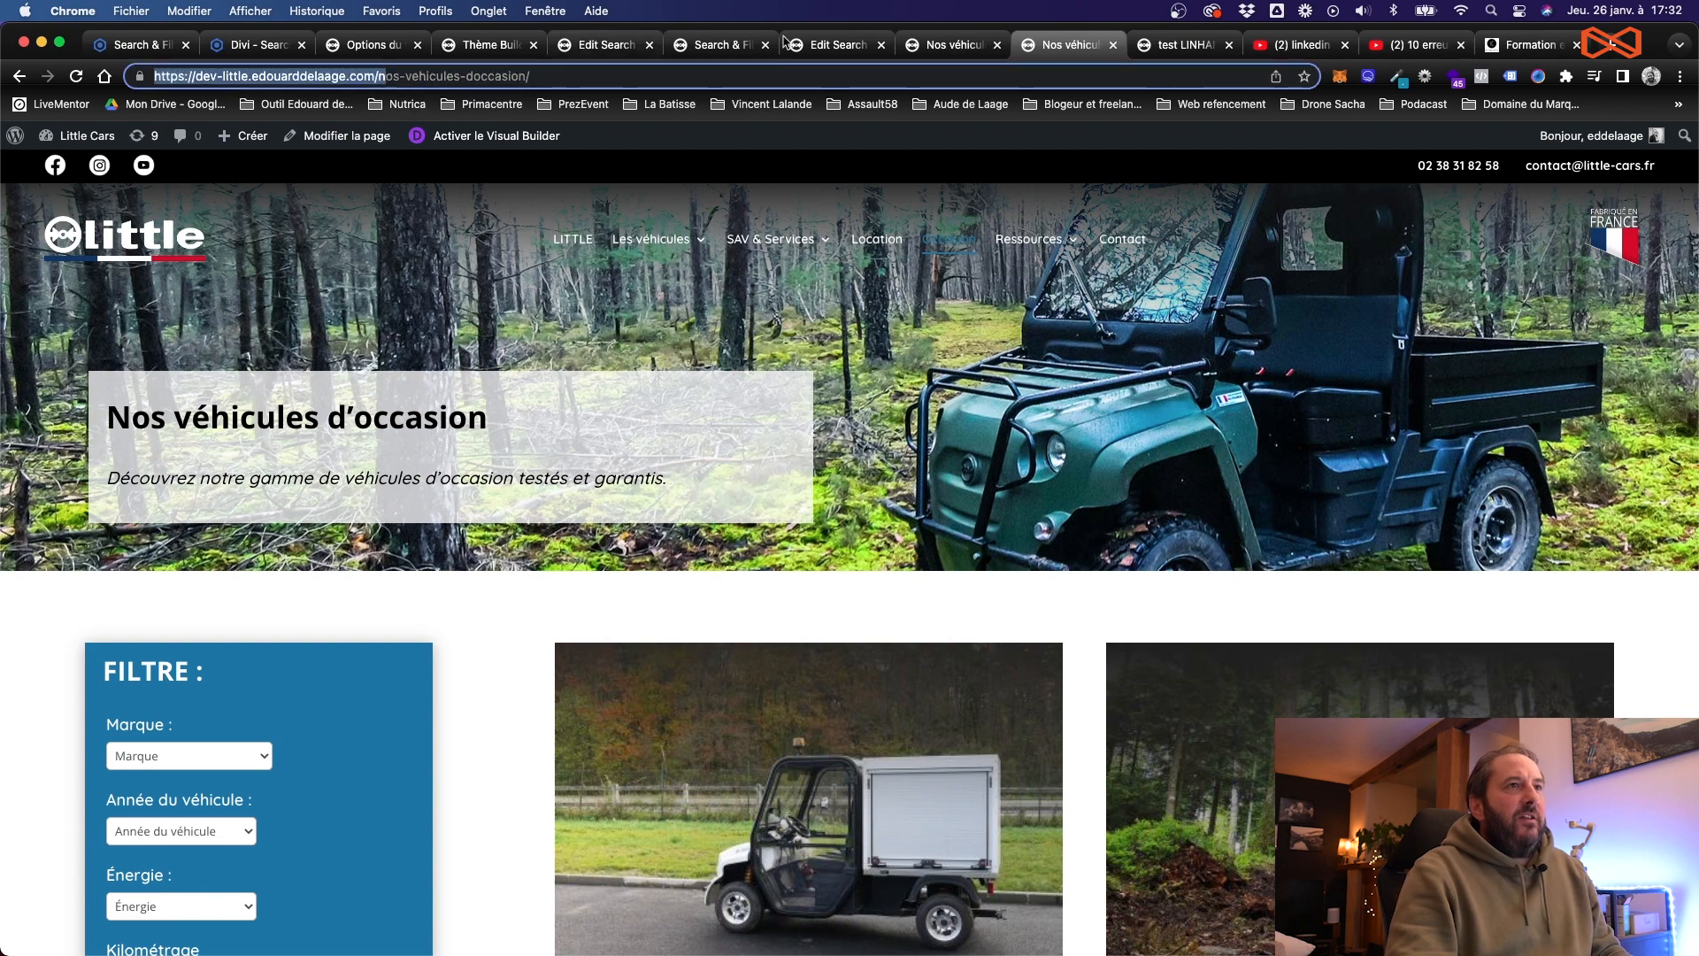
pyautogui.click(596, 44)
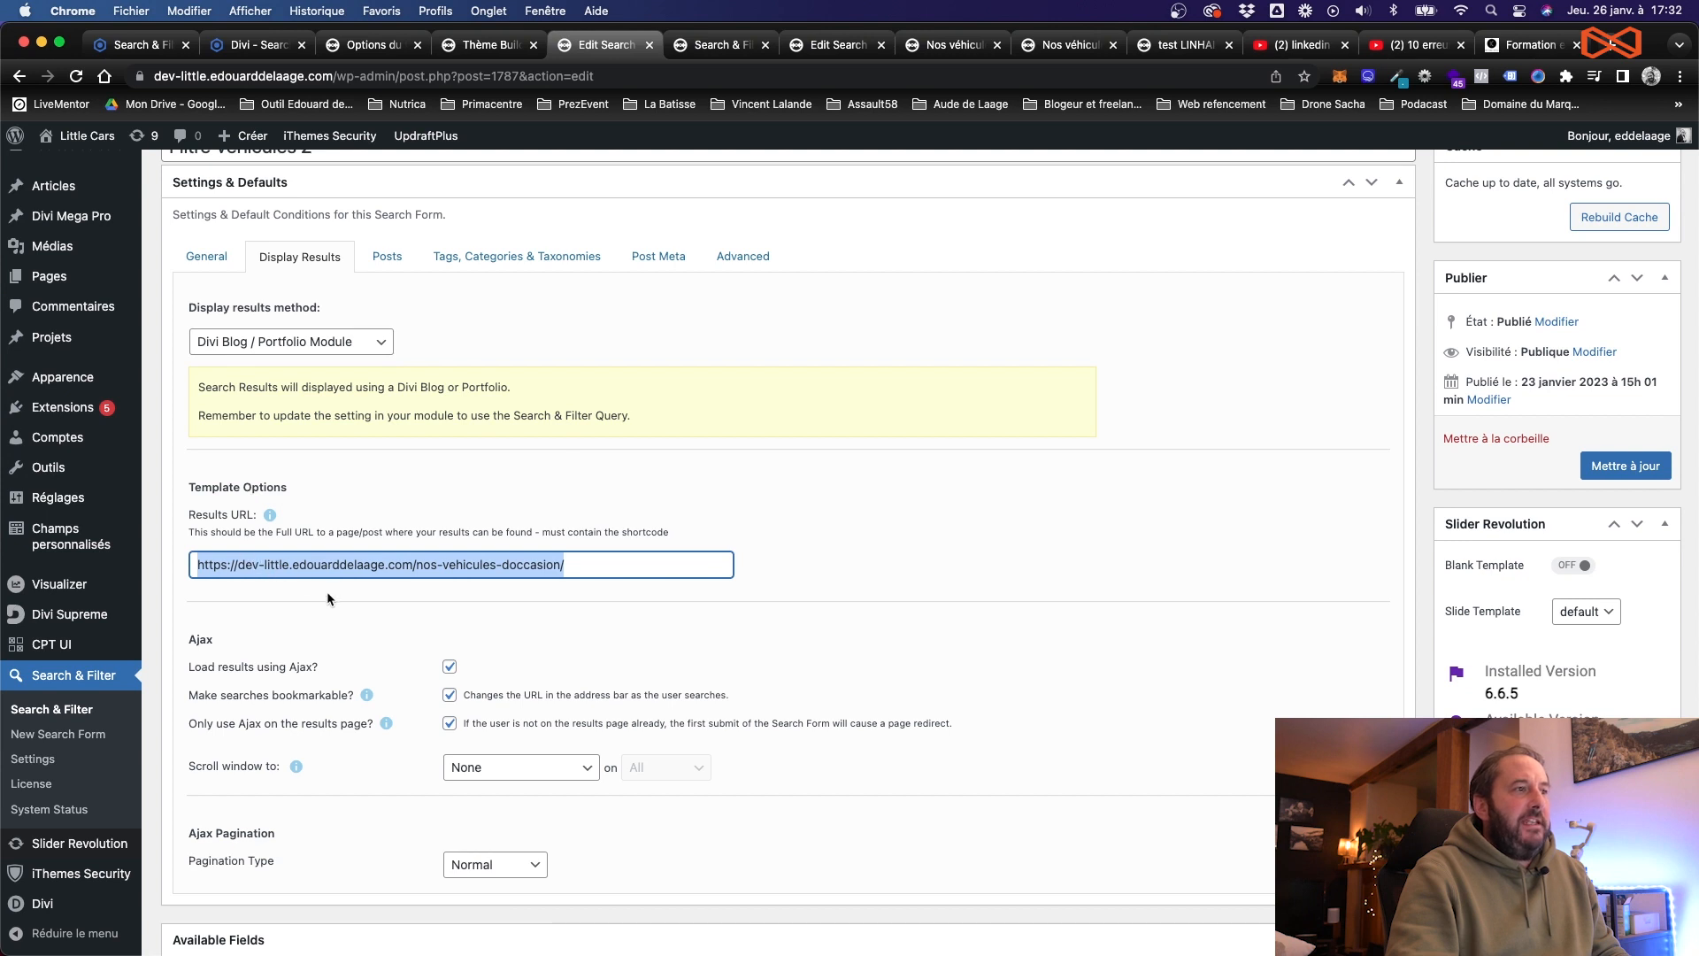
pyautogui.scroll(-3, 326, 593)
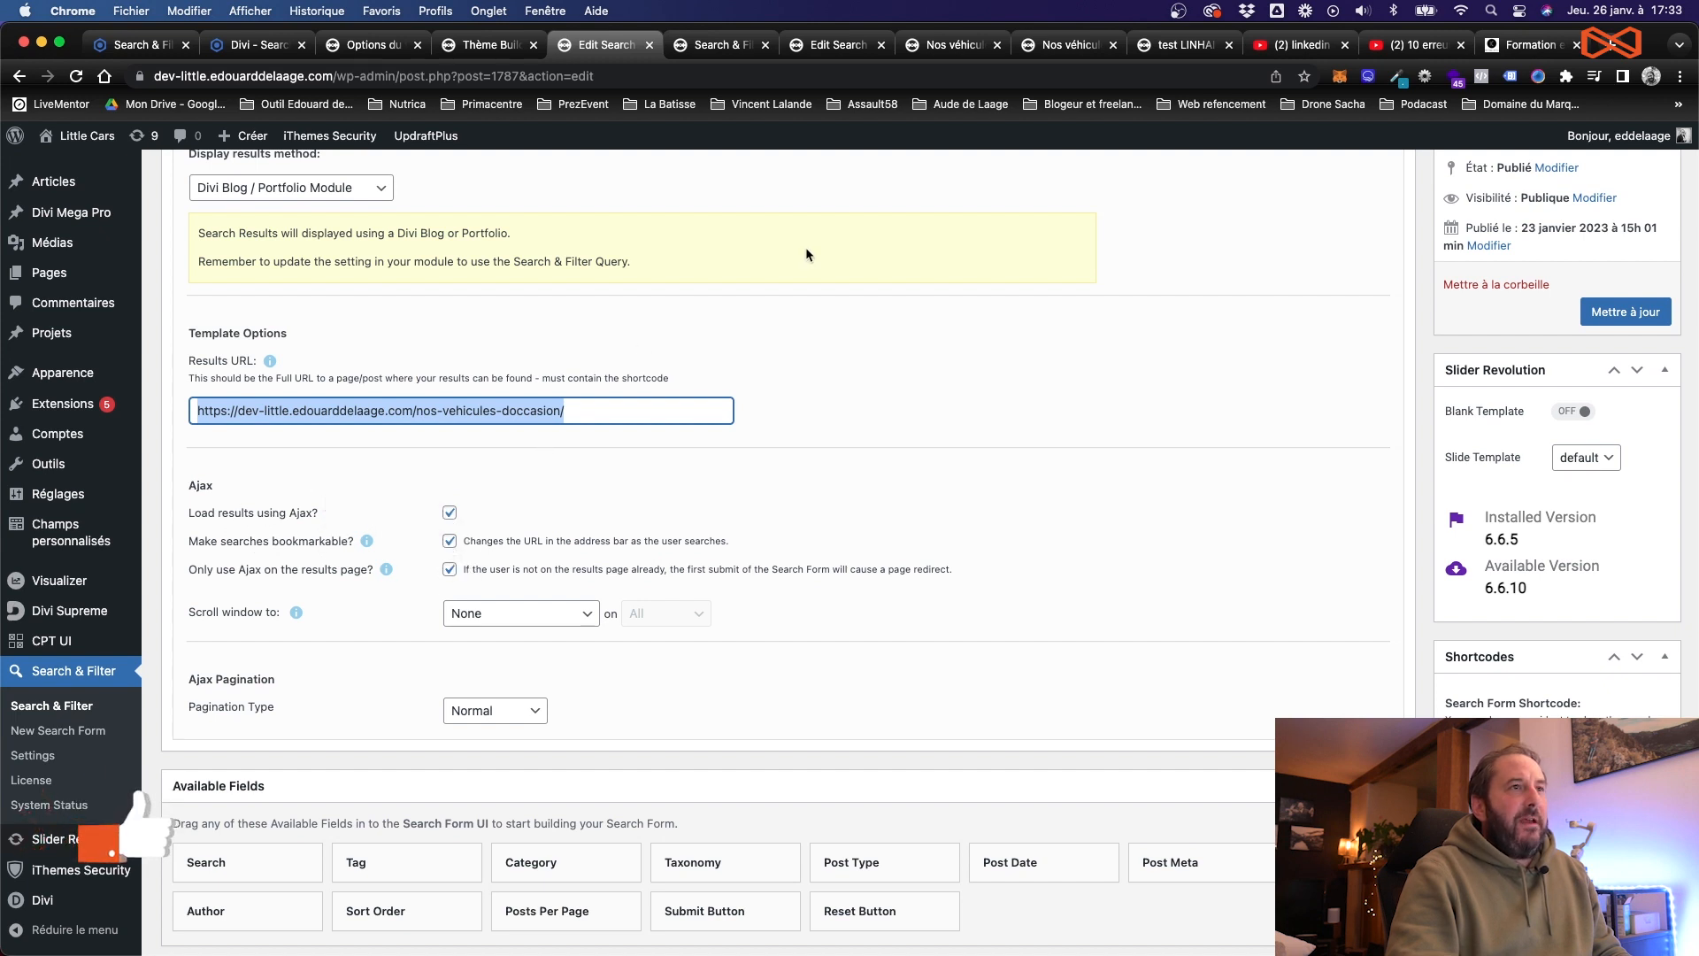
# Step: Filter the used vehicle listing on the public page by the brand LINHAI test 2 marque
pyautogui.click(1067, 45)
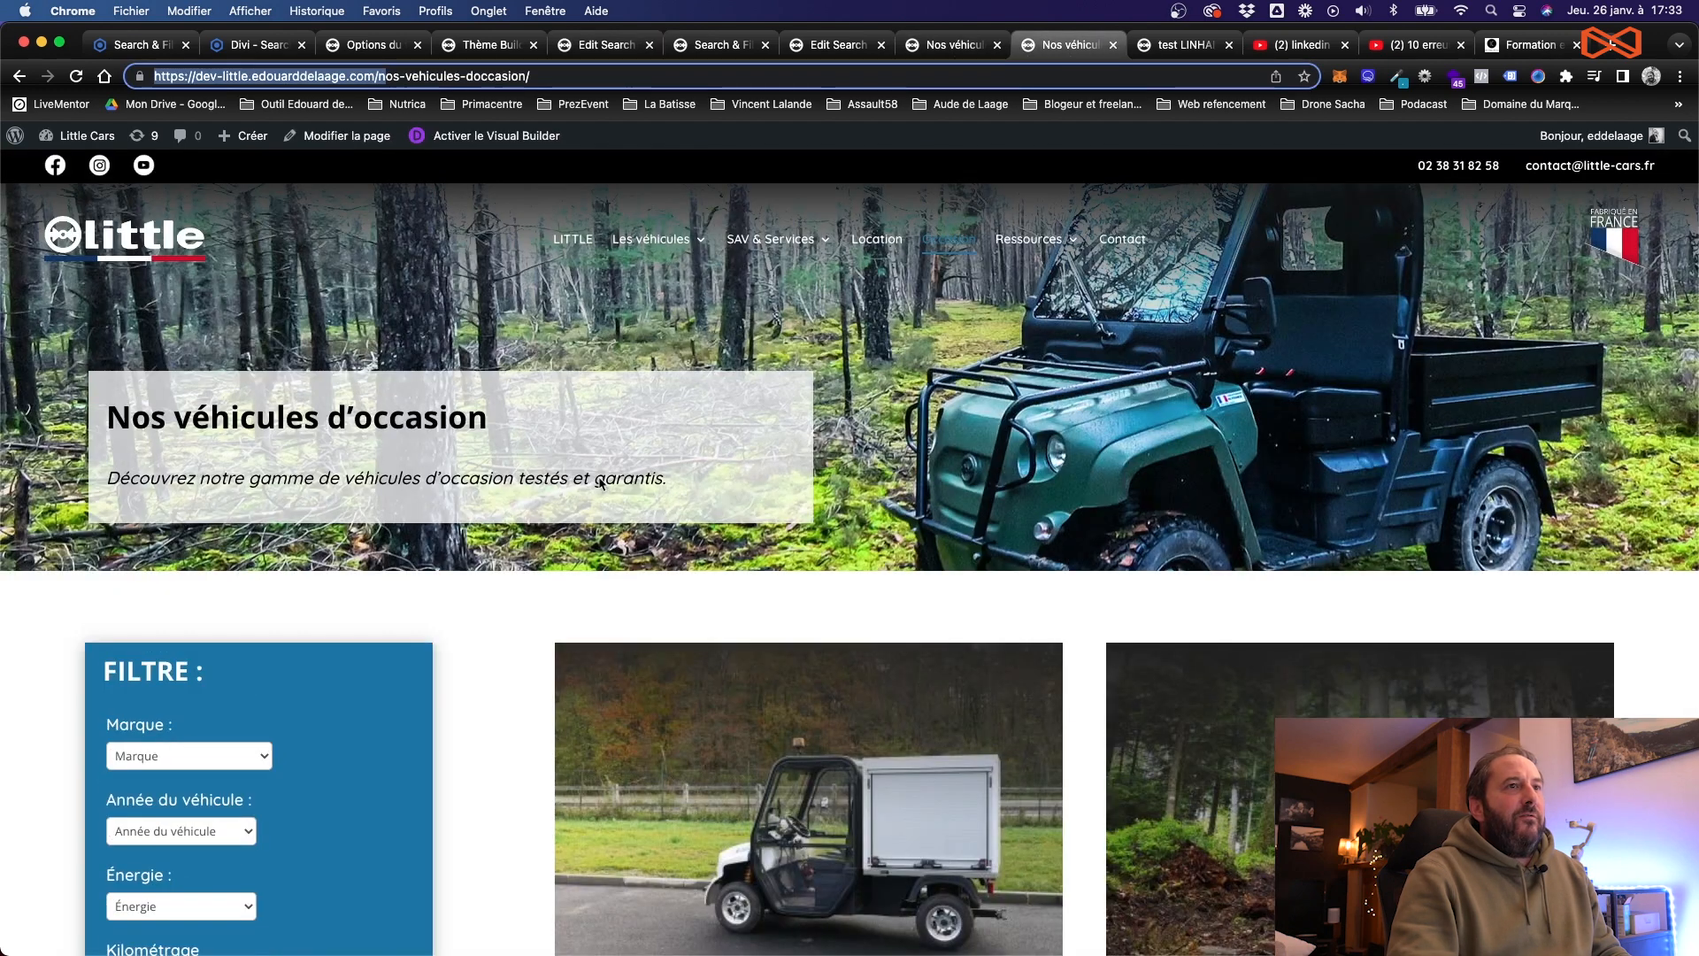
pyautogui.scroll(-3, 372, 663)
pyautogui.click(246, 498)
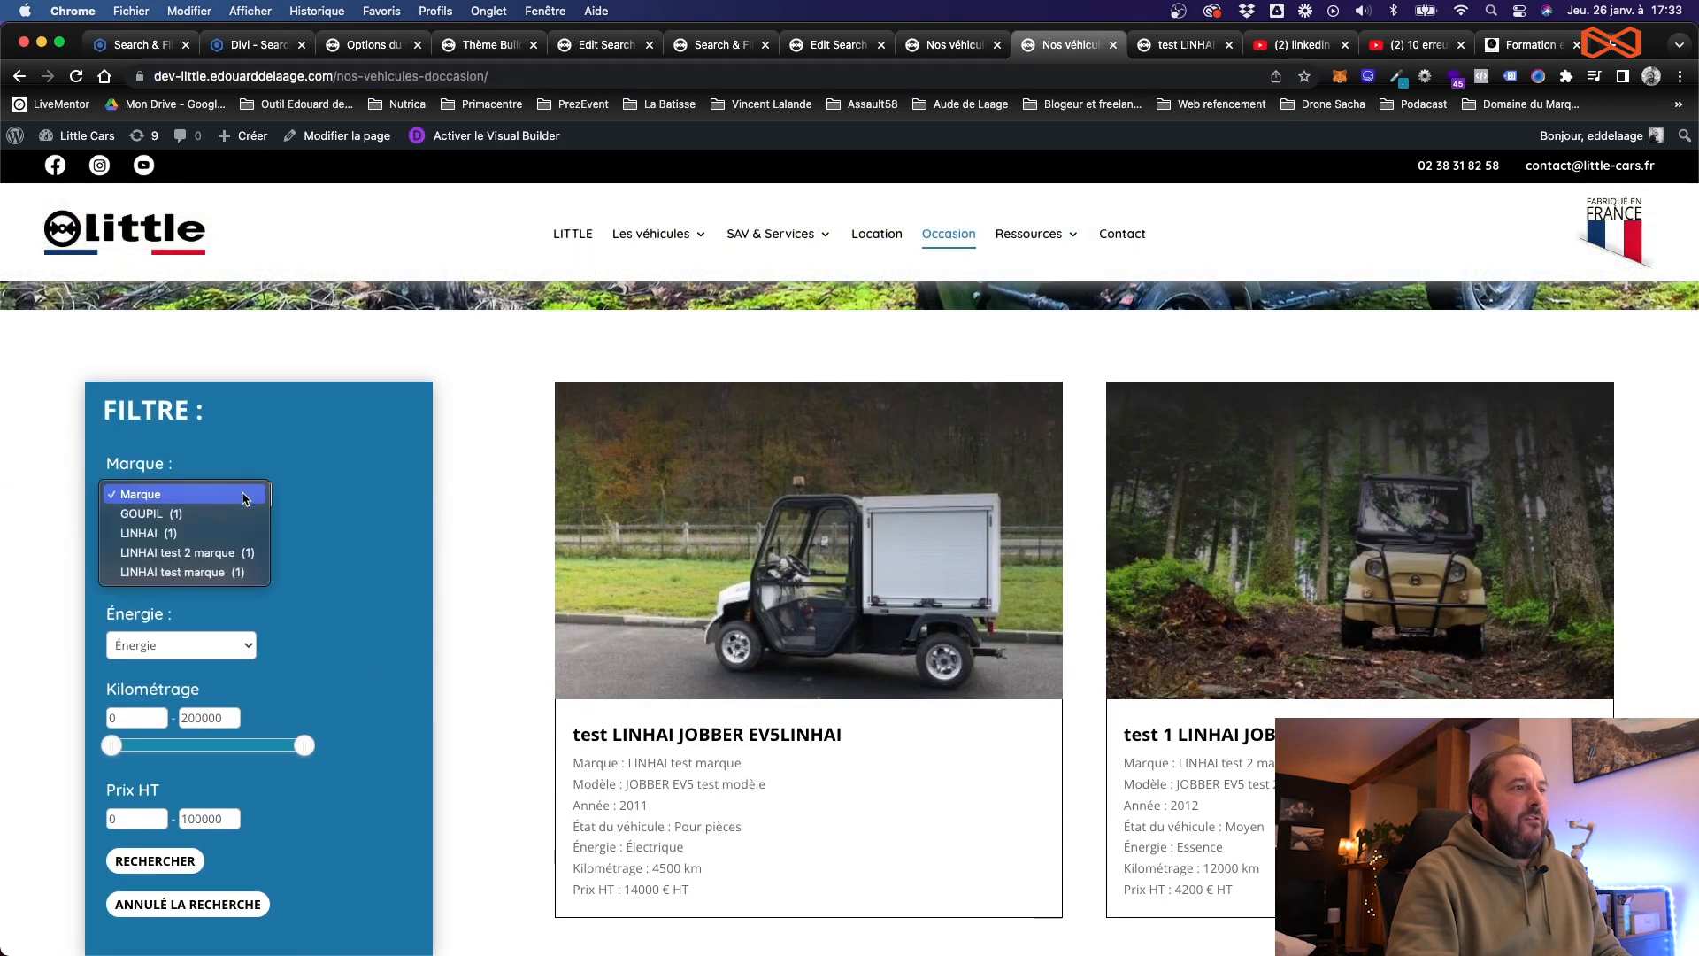
pyautogui.click(237, 552)
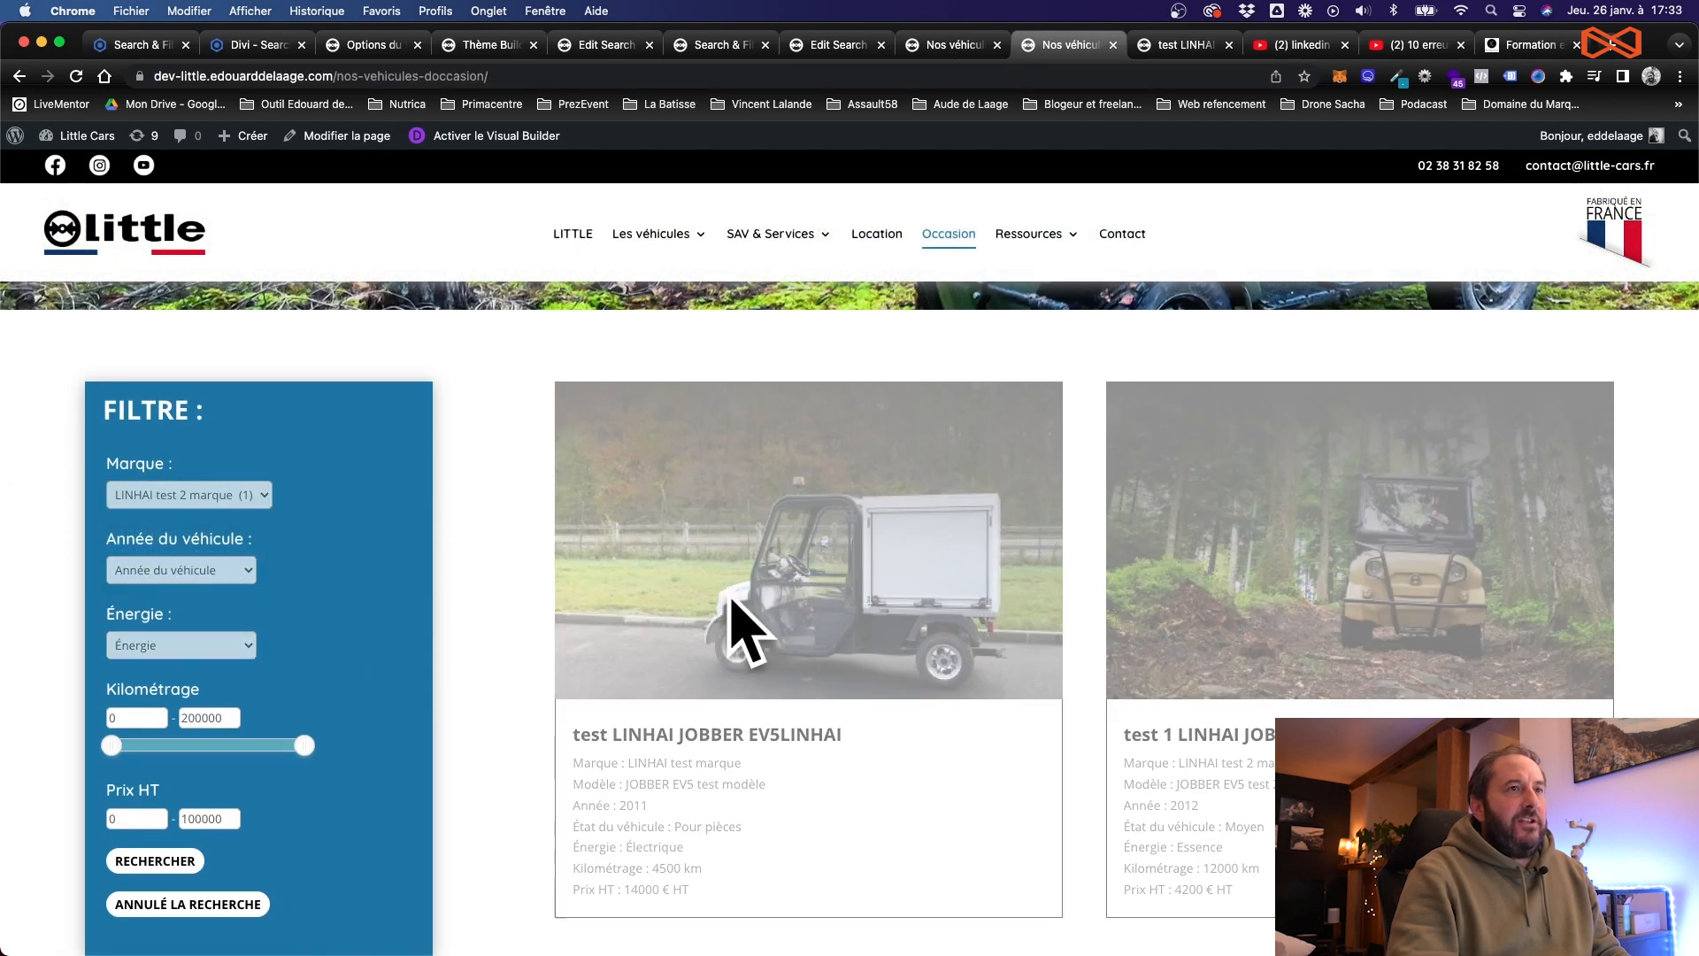
# Step: Examine the Post Meta conditions and the Tags, Categories & Taxonomies inclusion settings of the Filtre Véhicules 2 search form
pyautogui.click(938, 45)
pyautogui.click(827, 46)
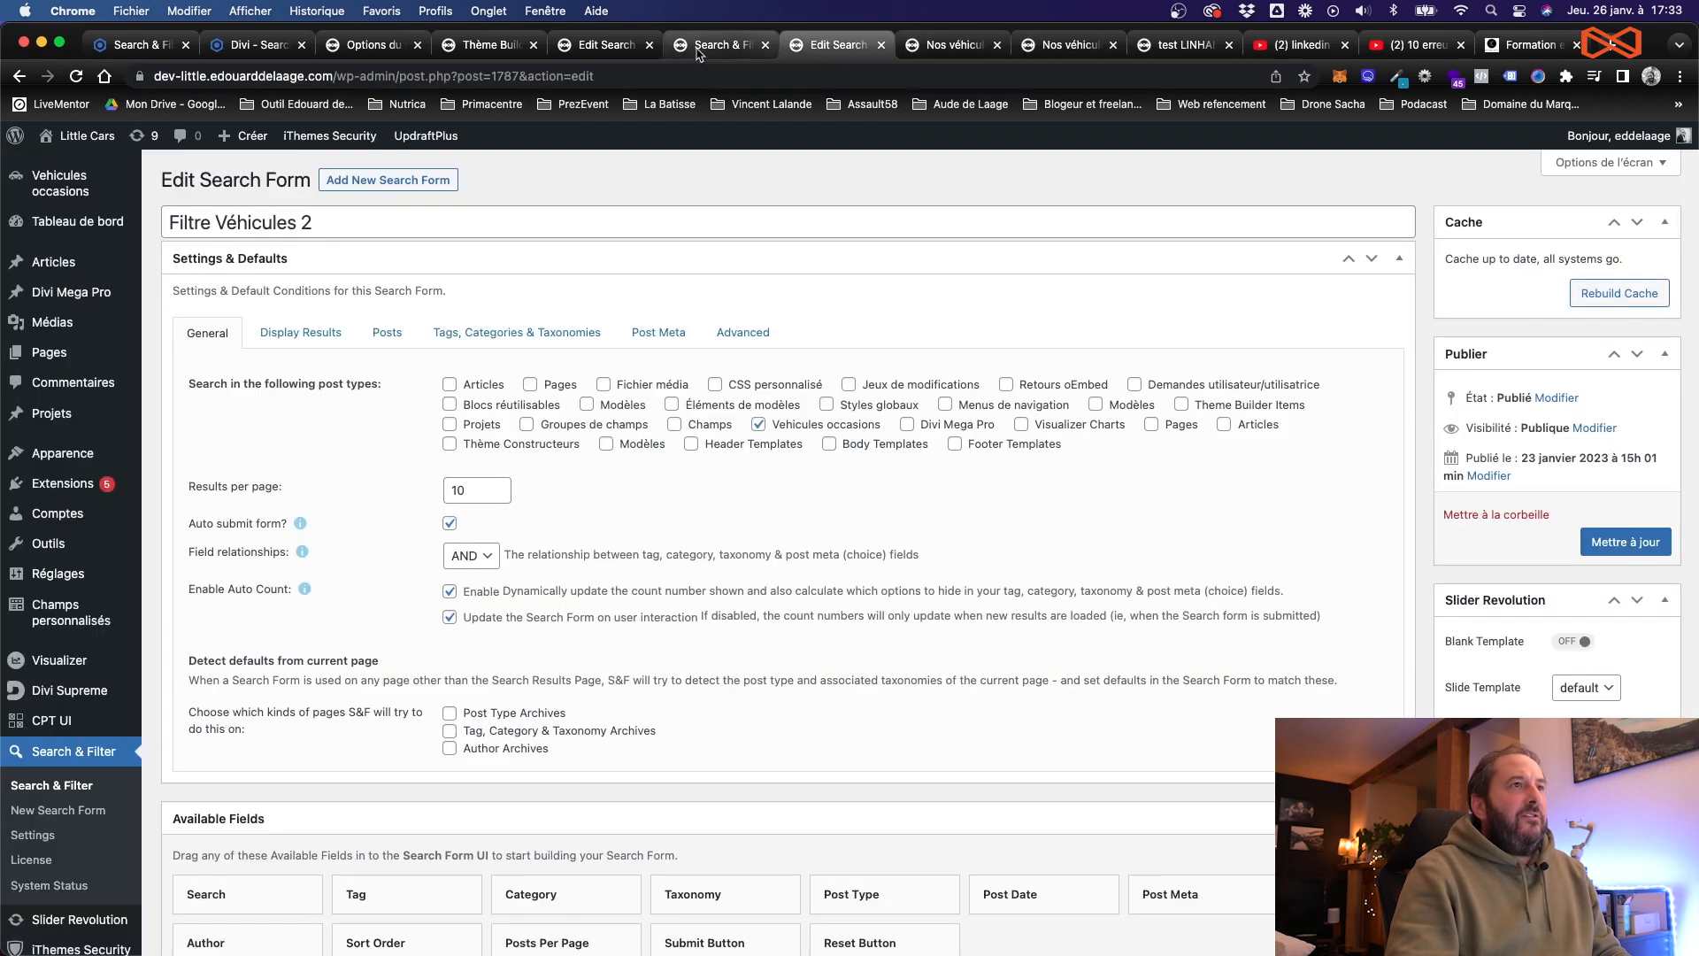
pyautogui.click(607, 44)
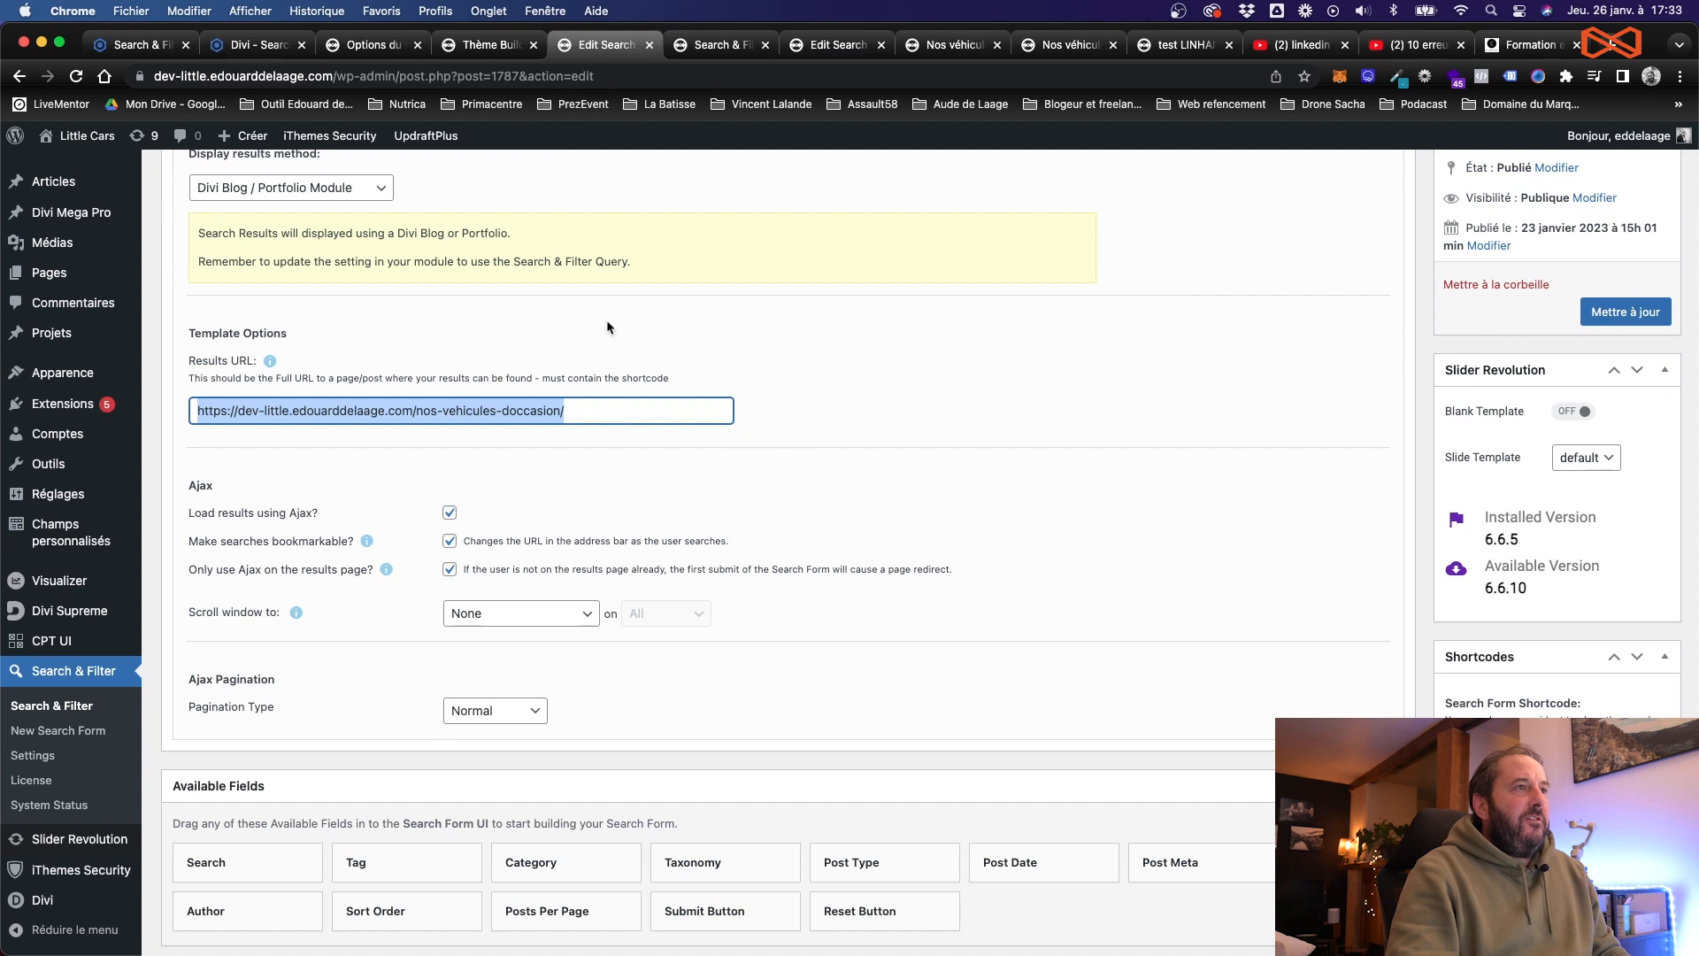
pyautogui.scroll(3, 607, 320)
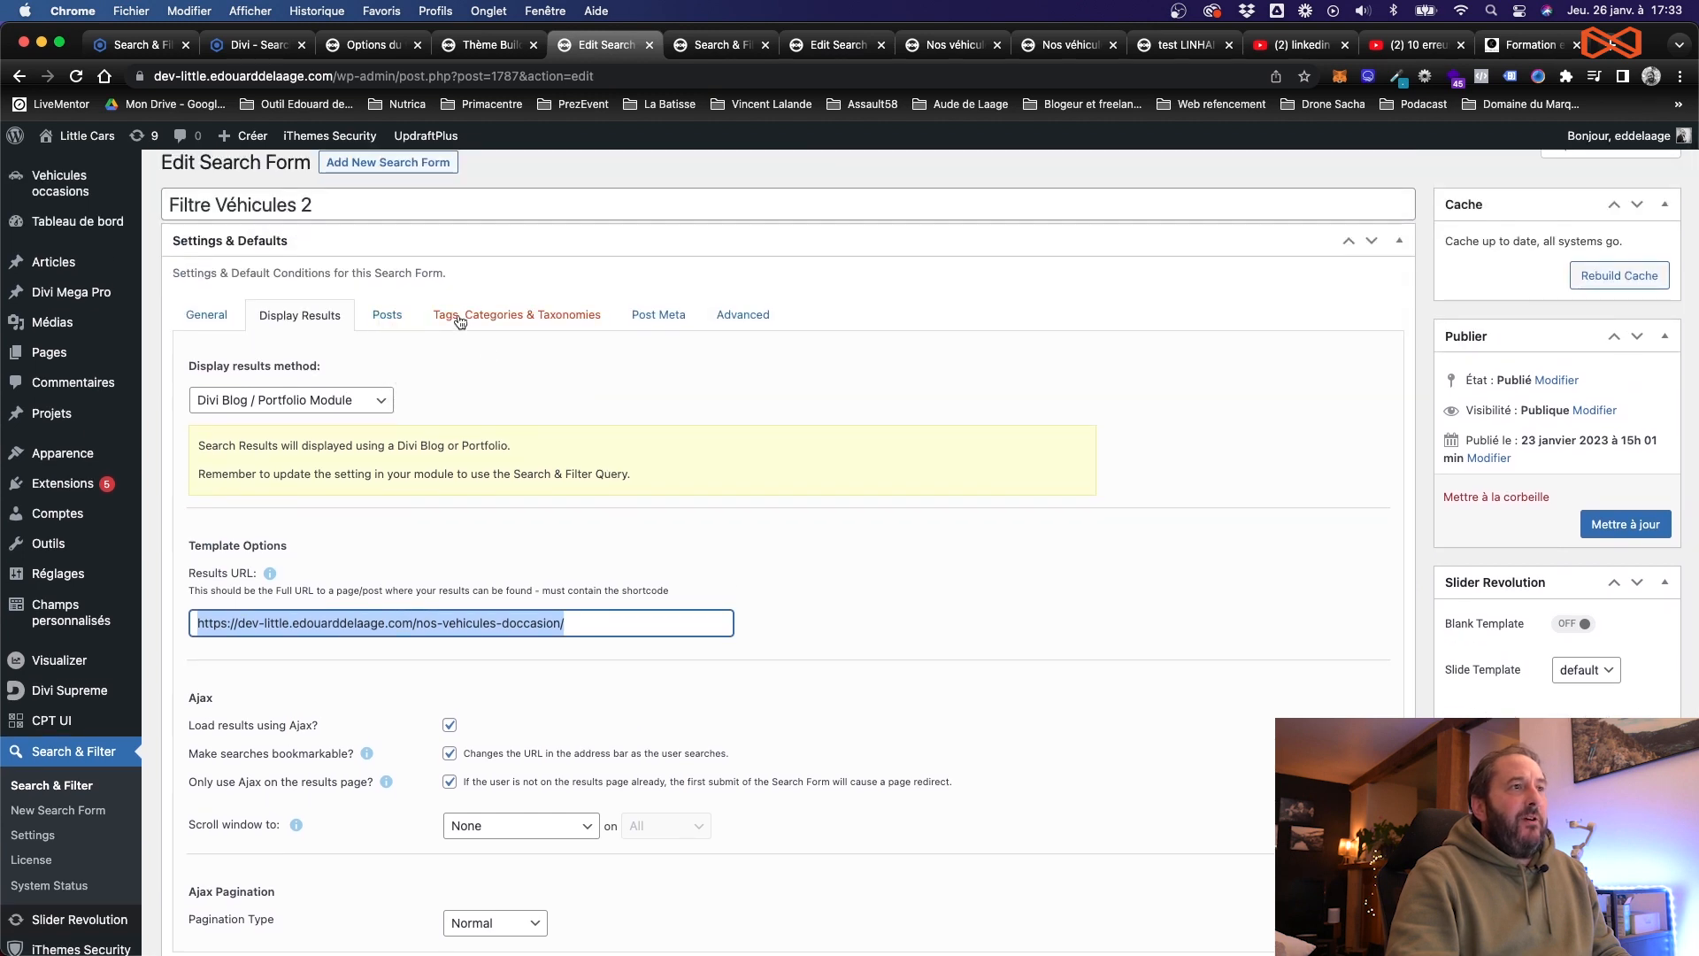
pyautogui.click(652, 318)
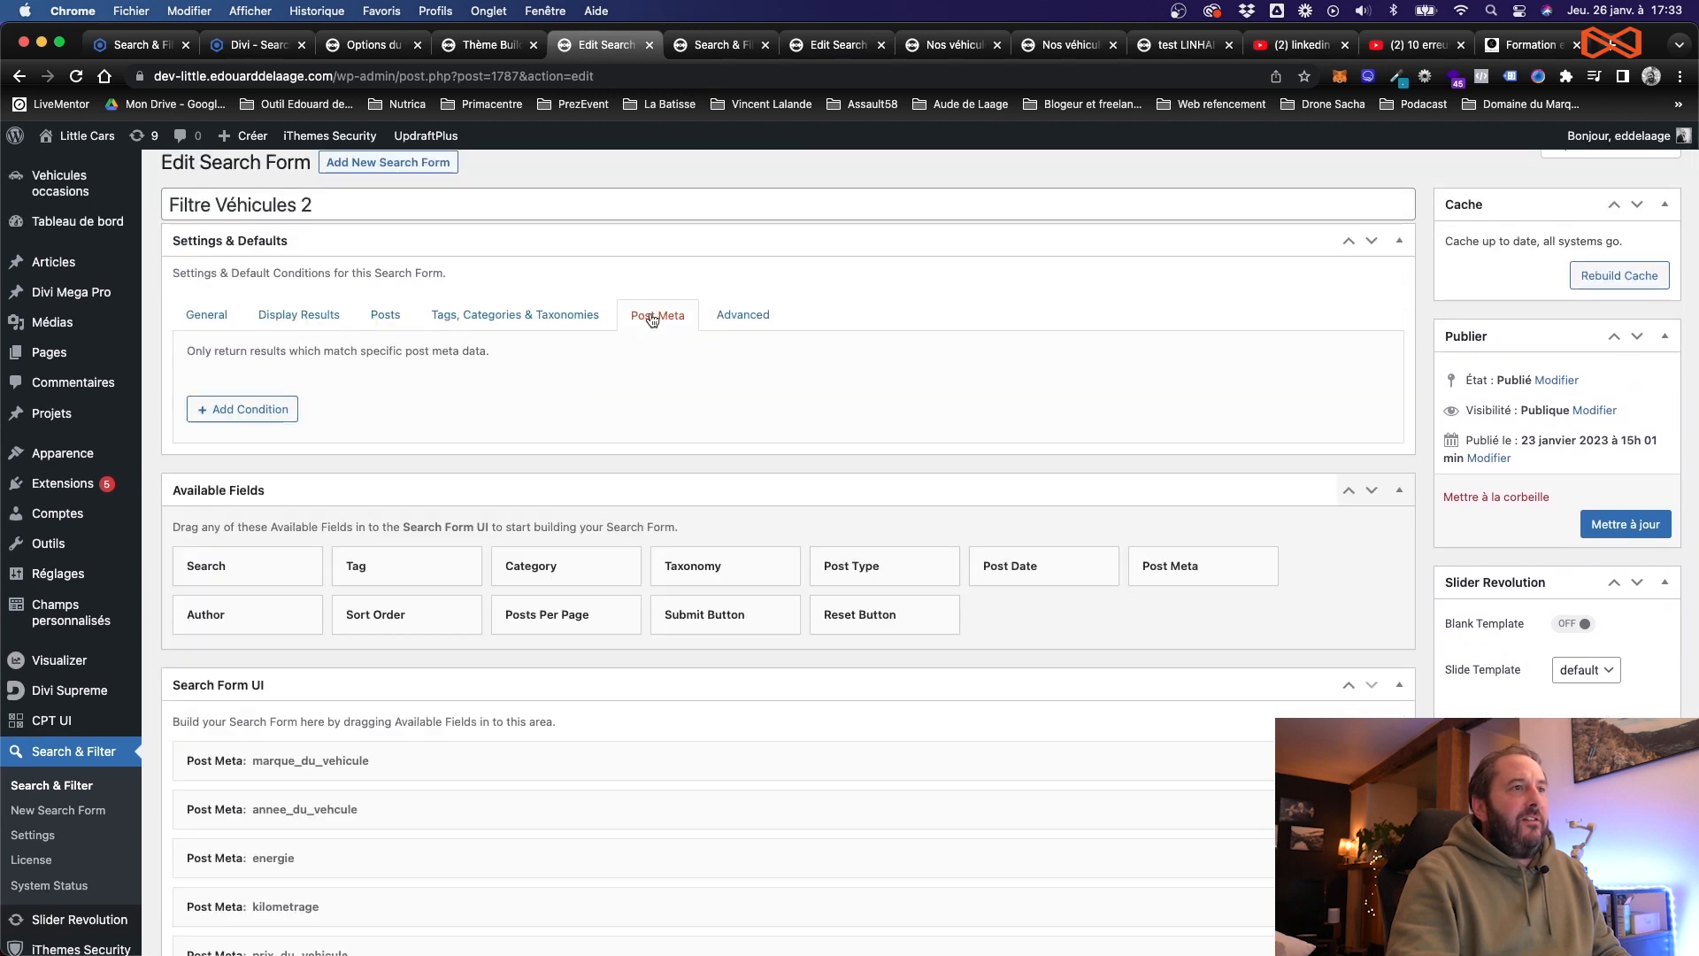
pyautogui.click(590, 319)
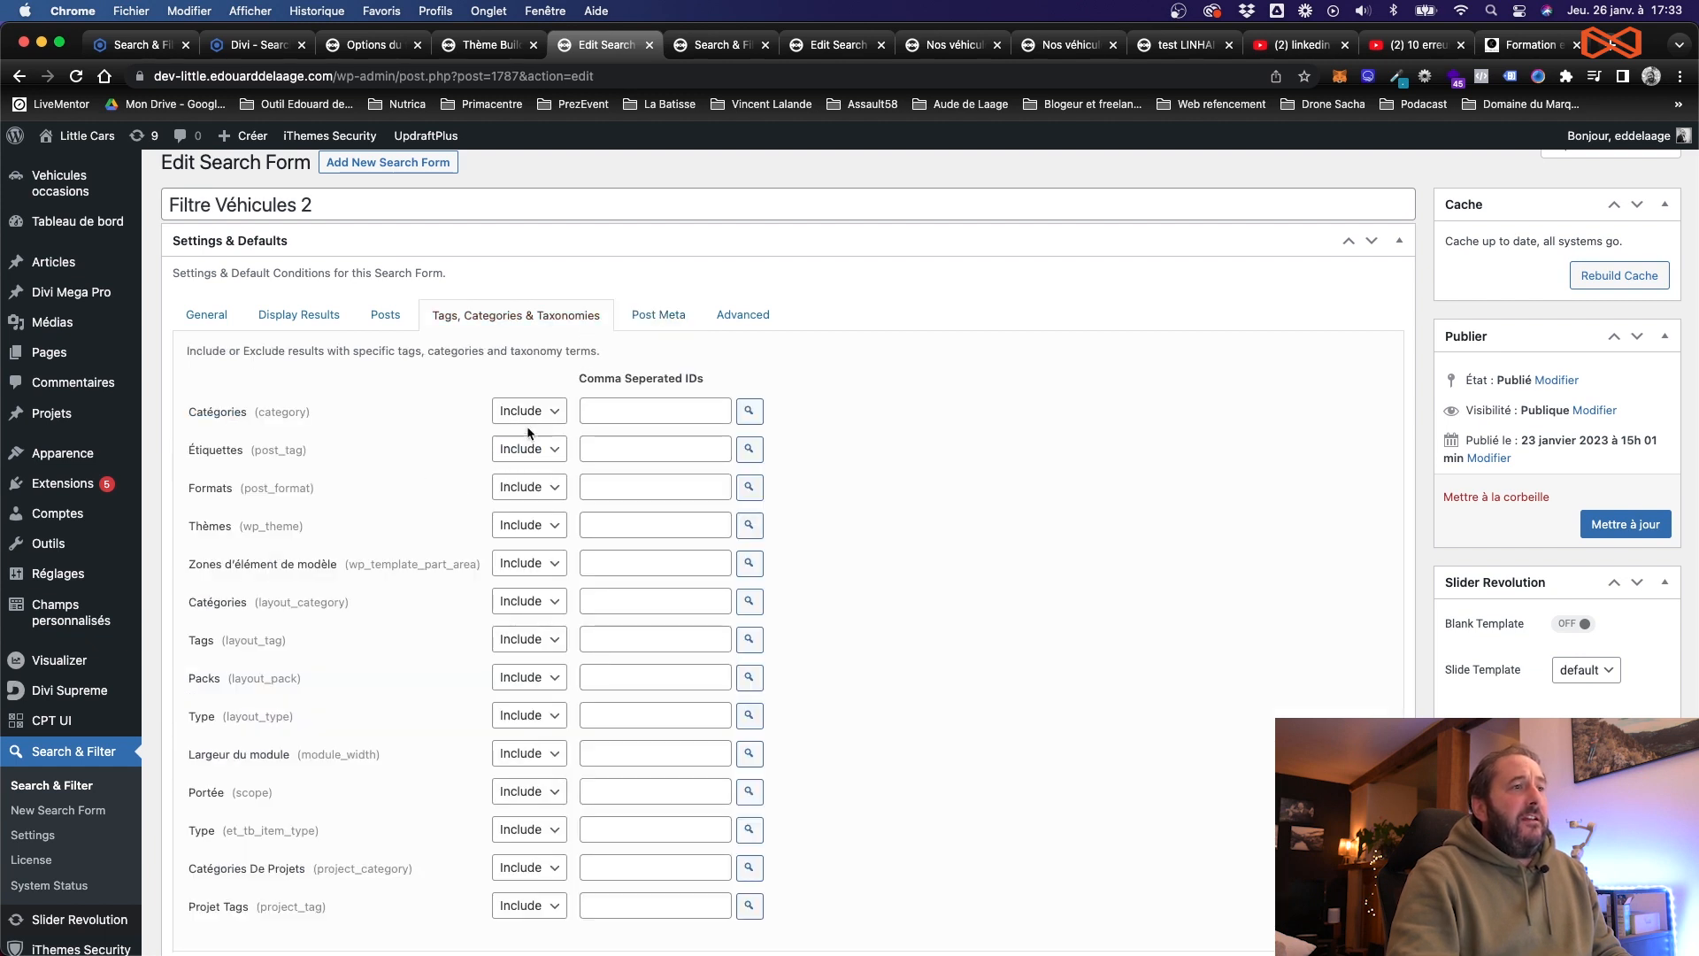
pyautogui.click(528, 453)
pyautogui.click(438, 454)
pyautogui.scroll(-5, 357, 543)
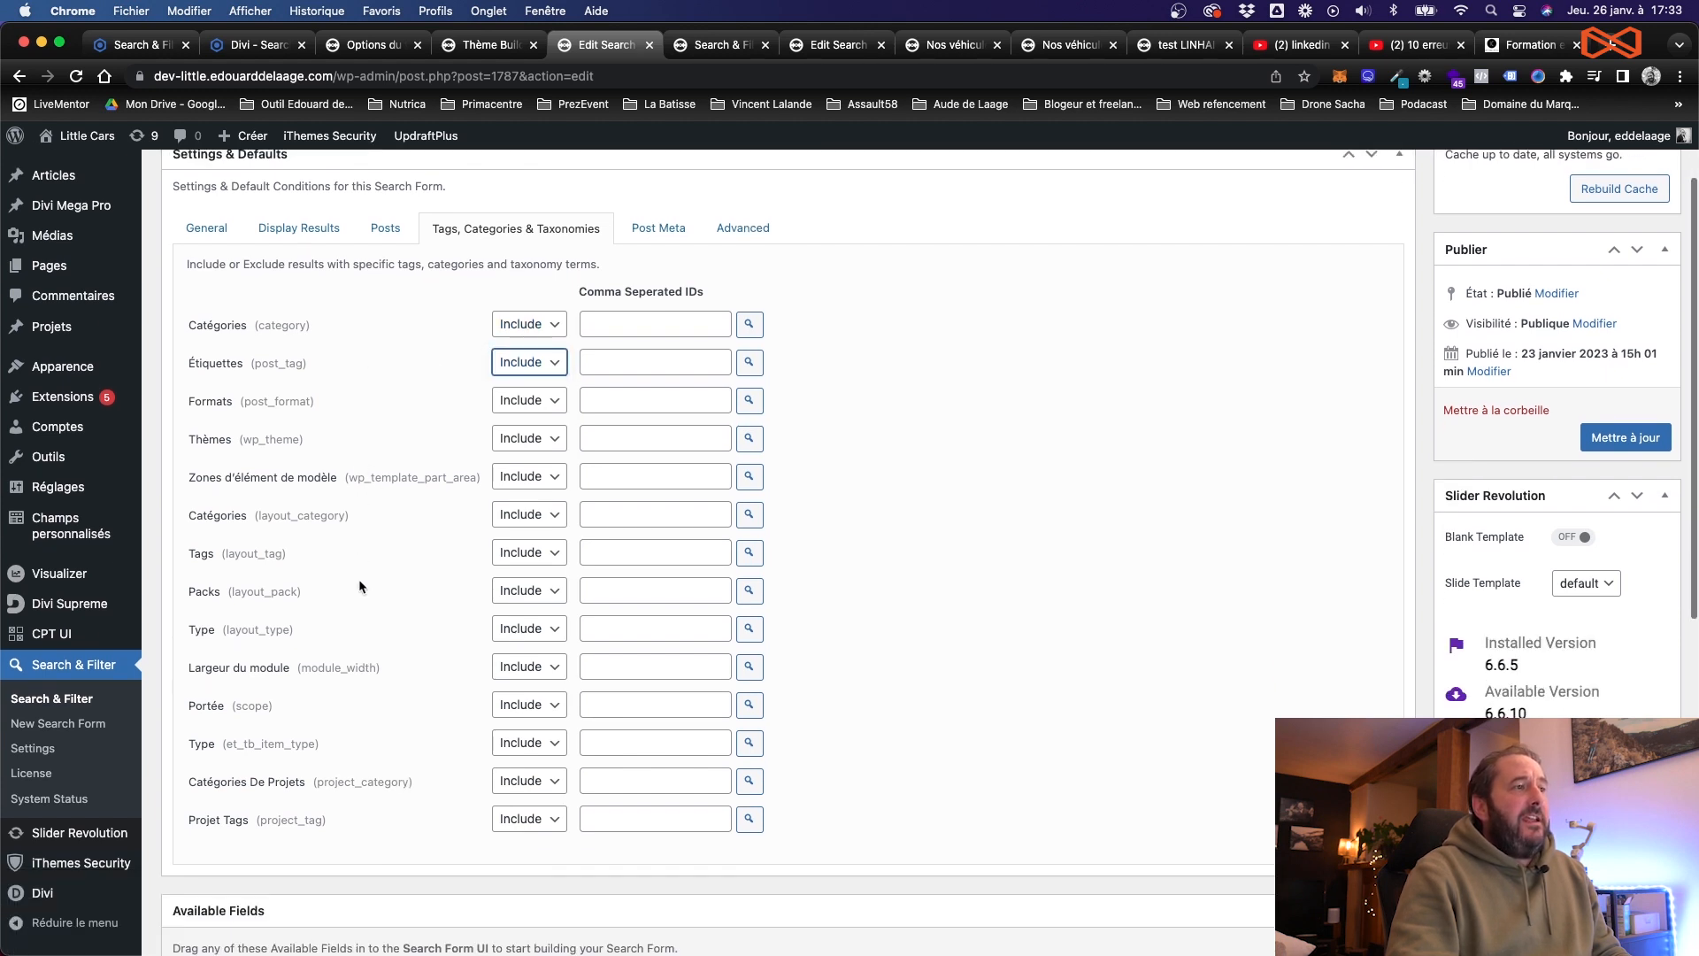
pyautogui.scroll(2, 353, 479)
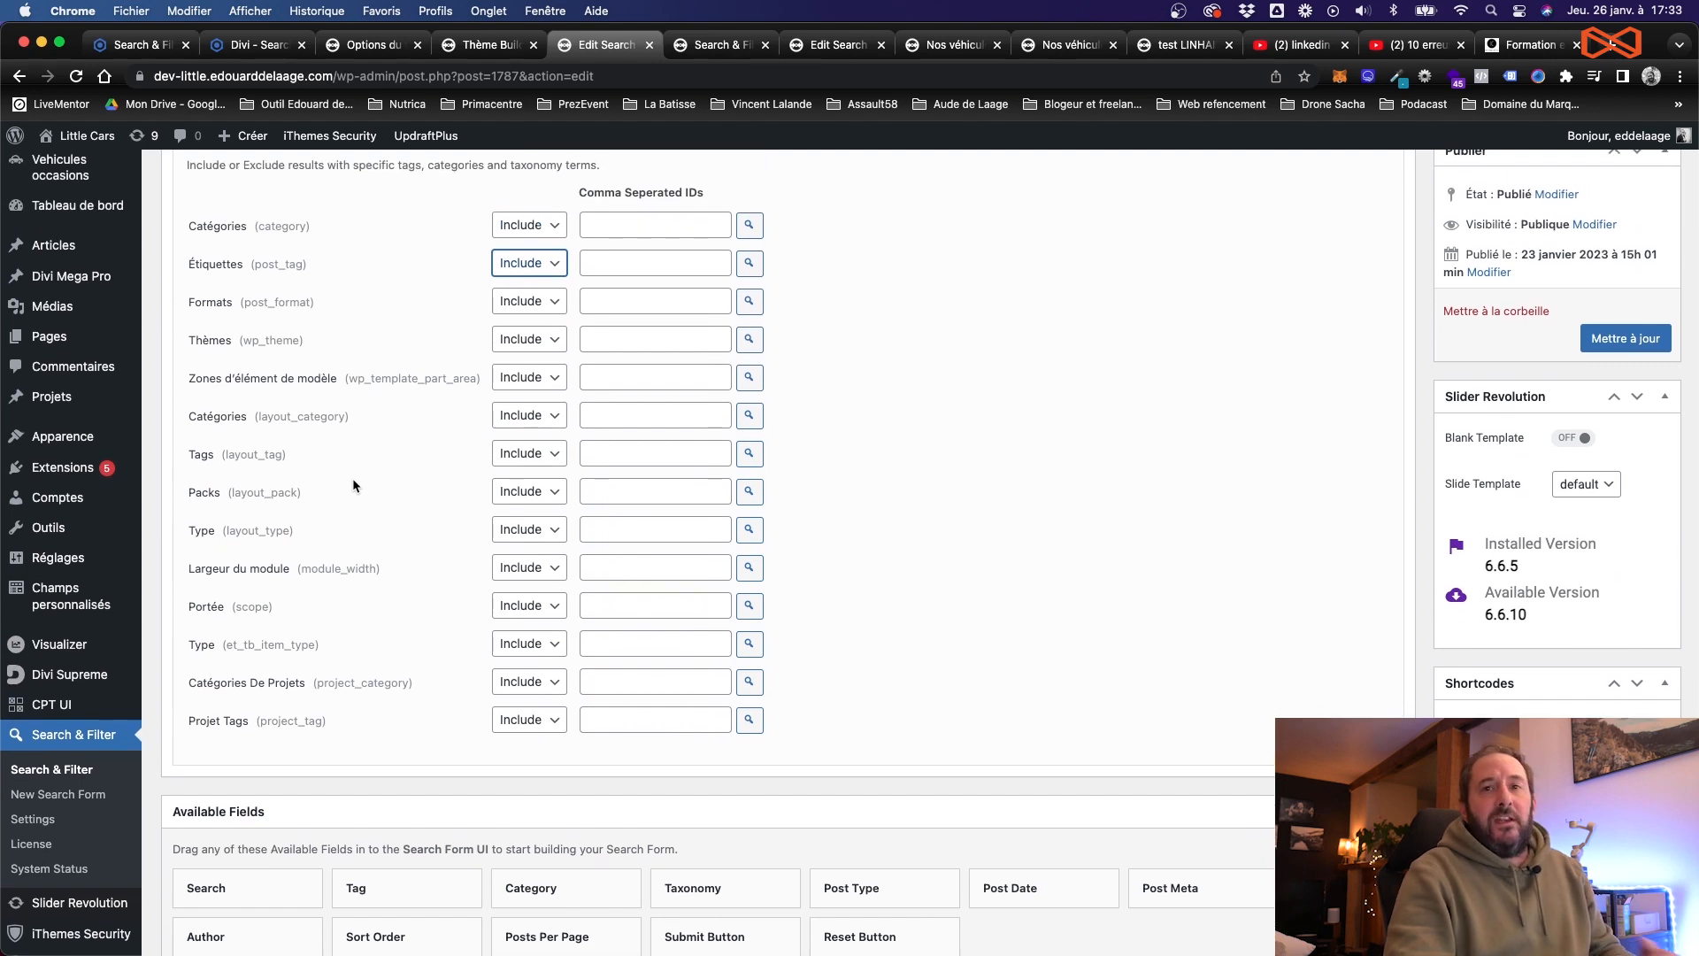
pyautogui.scroll(4, 361, 477)
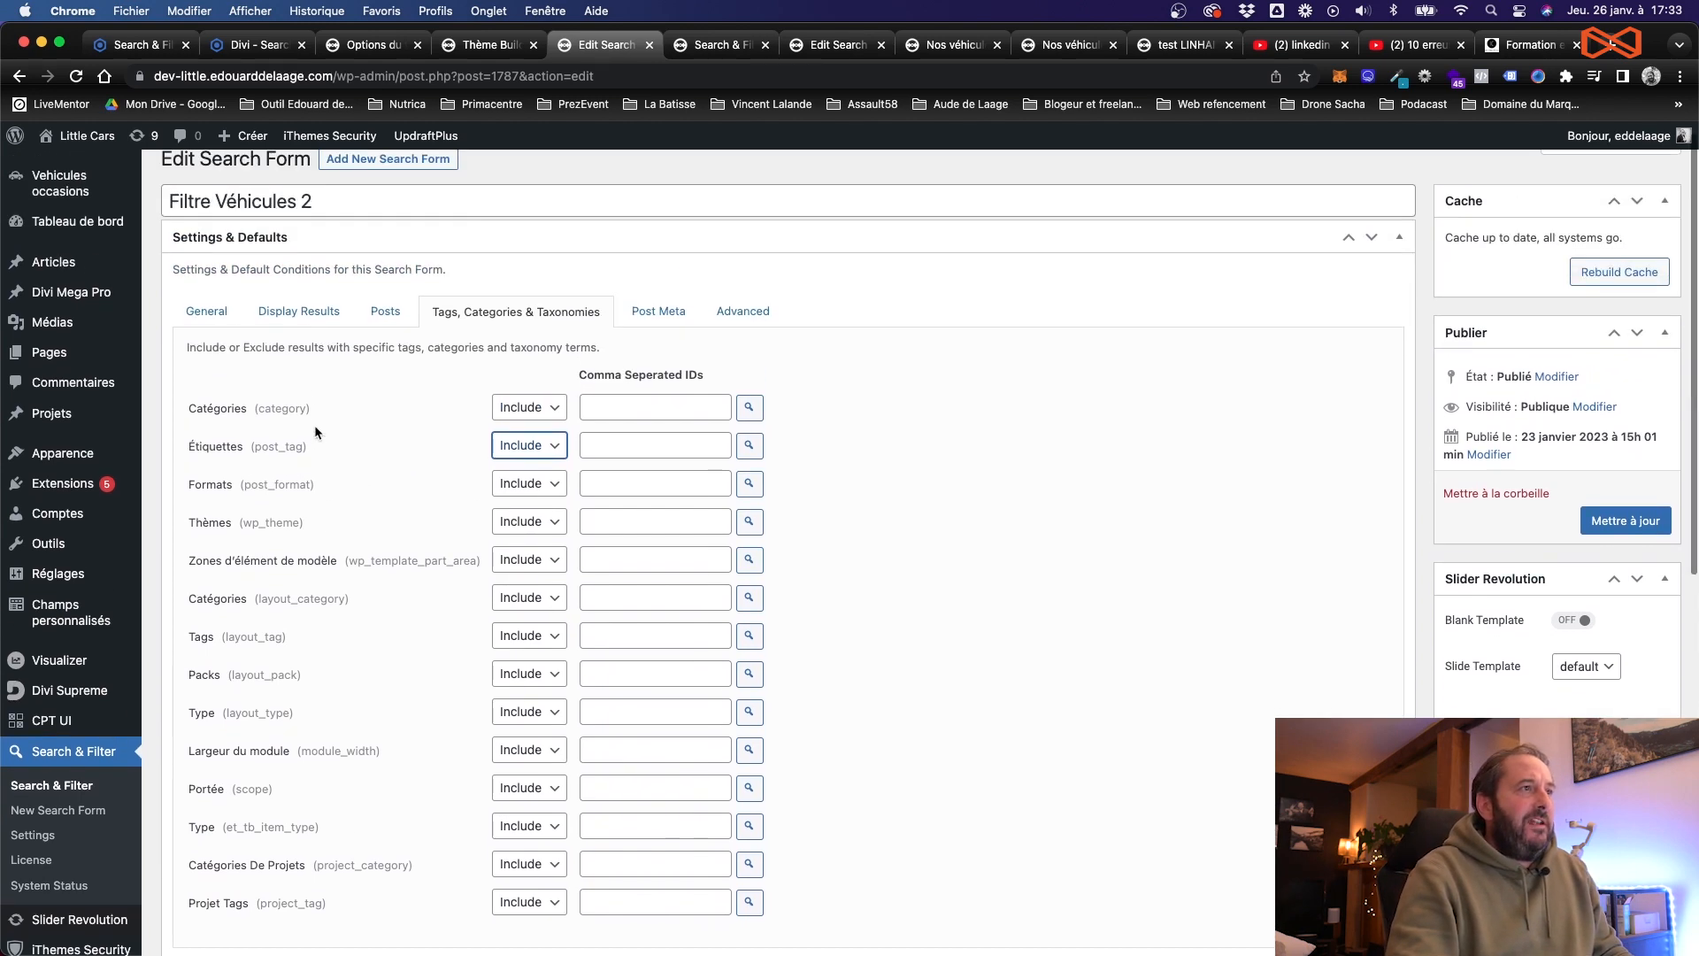
# Step: Add a Search field above marque_du_vehicule in the Search Form UI and update the search form
pyautogui.click(225, 316)
pyautogui.scroll(-5, 371, 447)
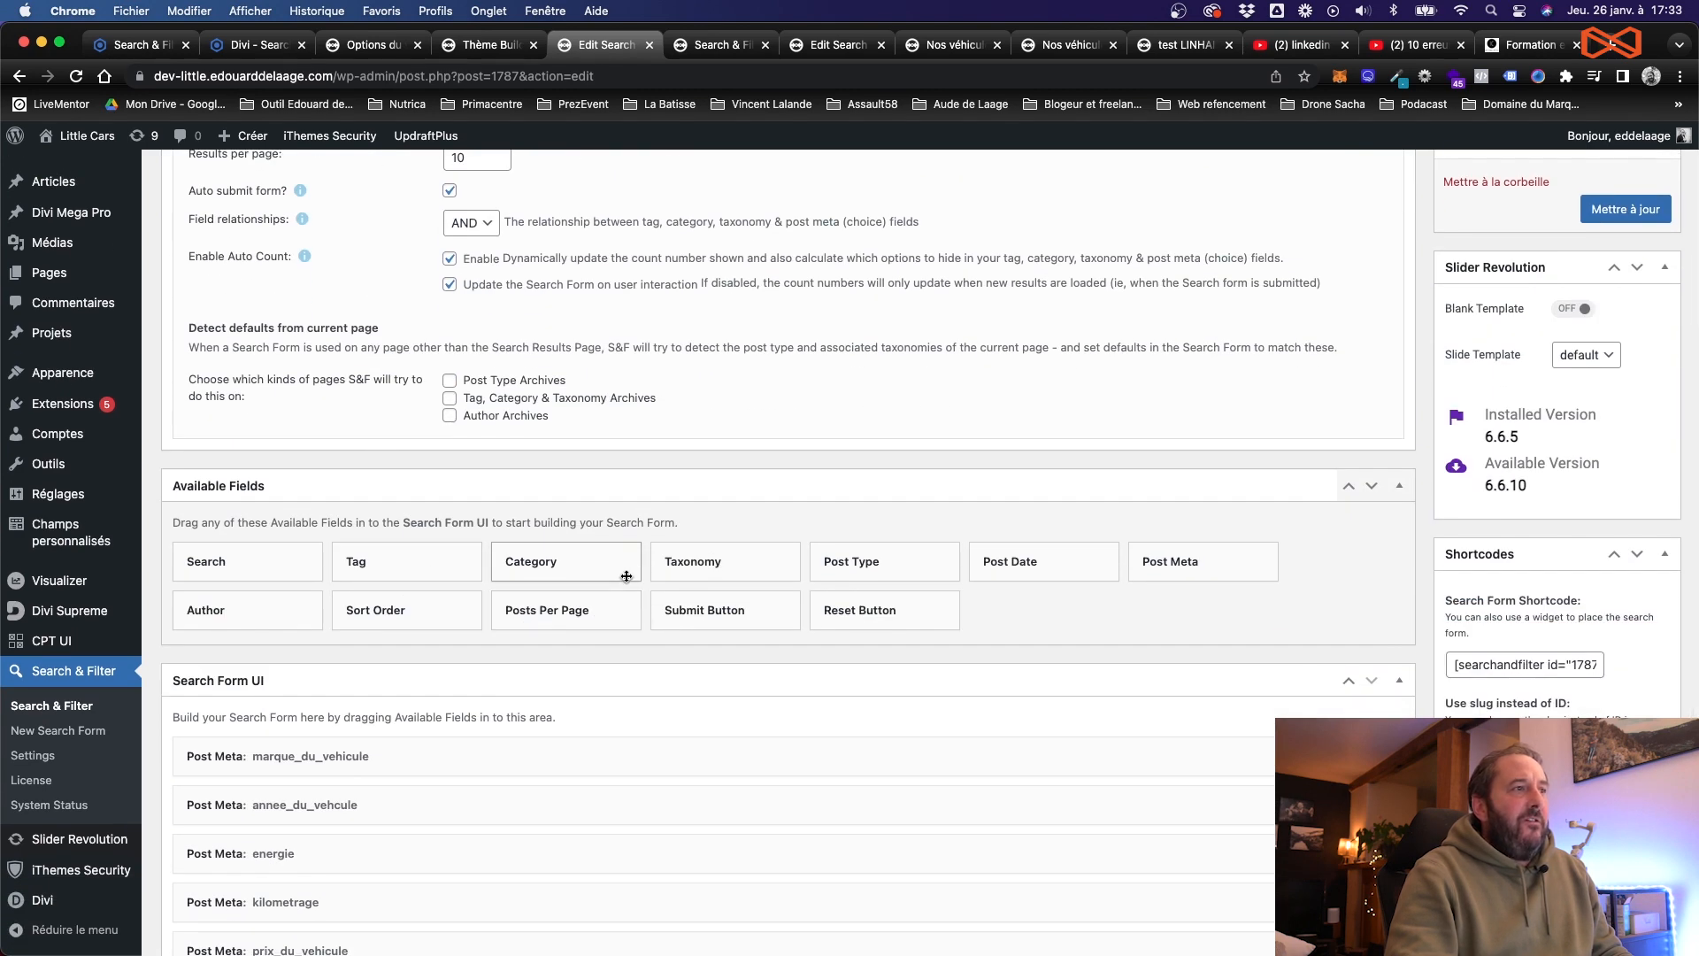
pyautogui.scroll(-3, 699, 513)
pyautogui.scroll(-1, 676, 459)
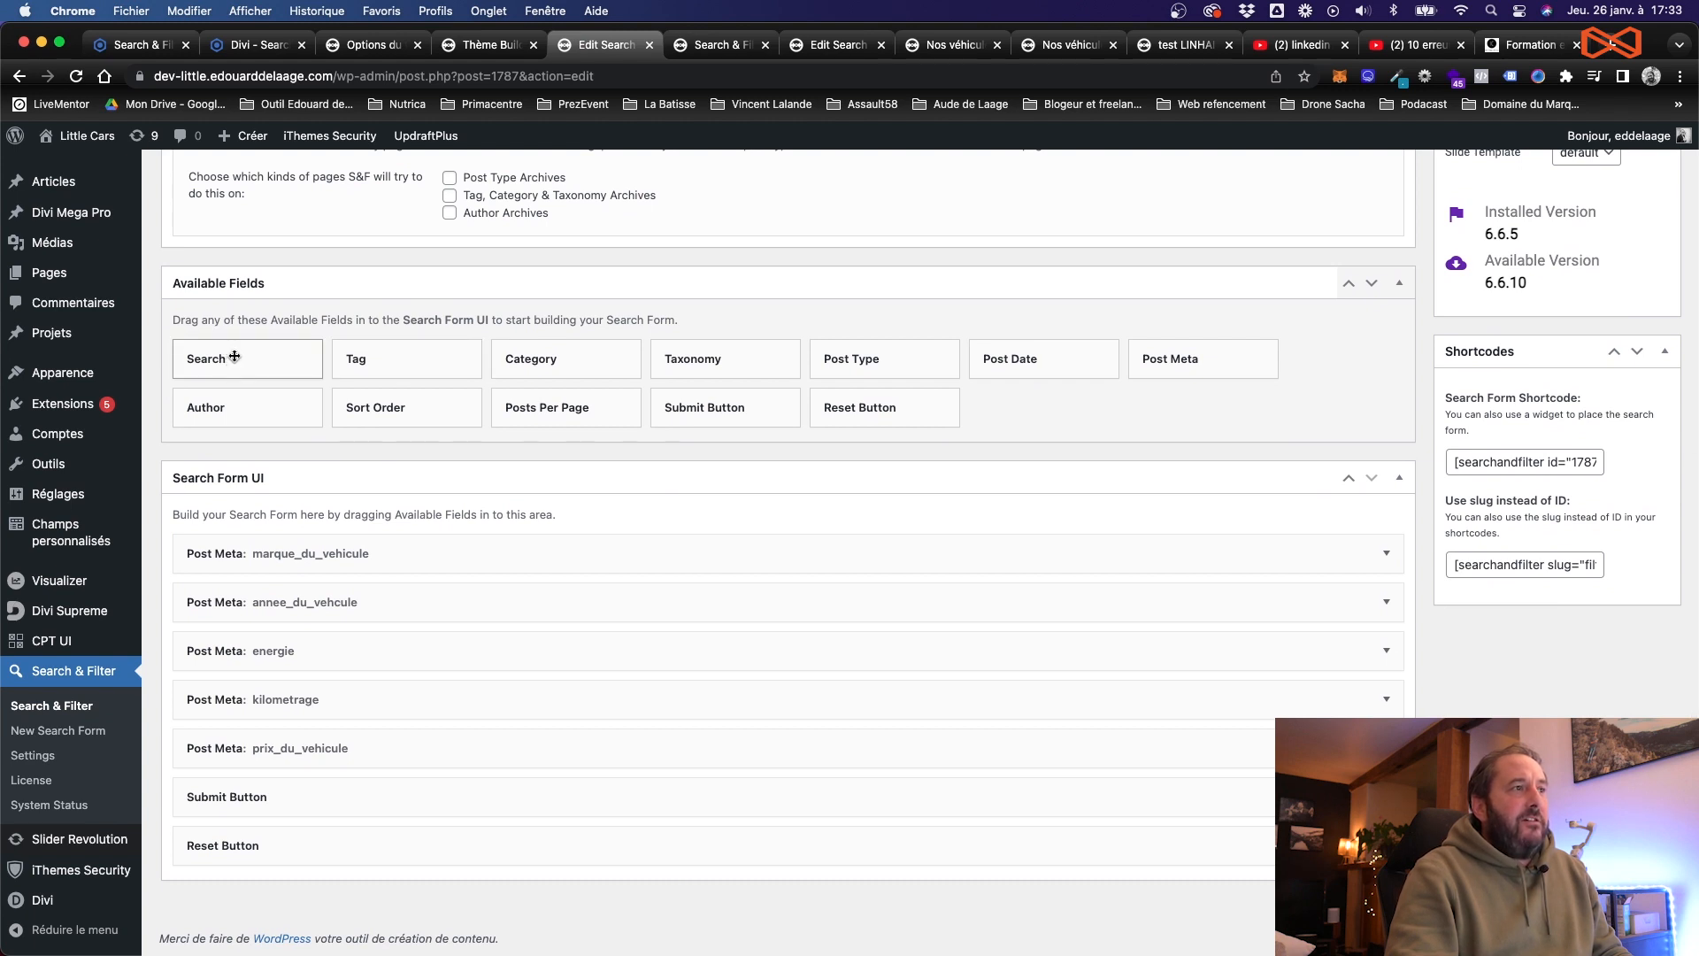
pyautogui.moveTo(234, 357); pyautogui.dragTo(278, 545)
pyautogui.scroll(-2, 278, 545)
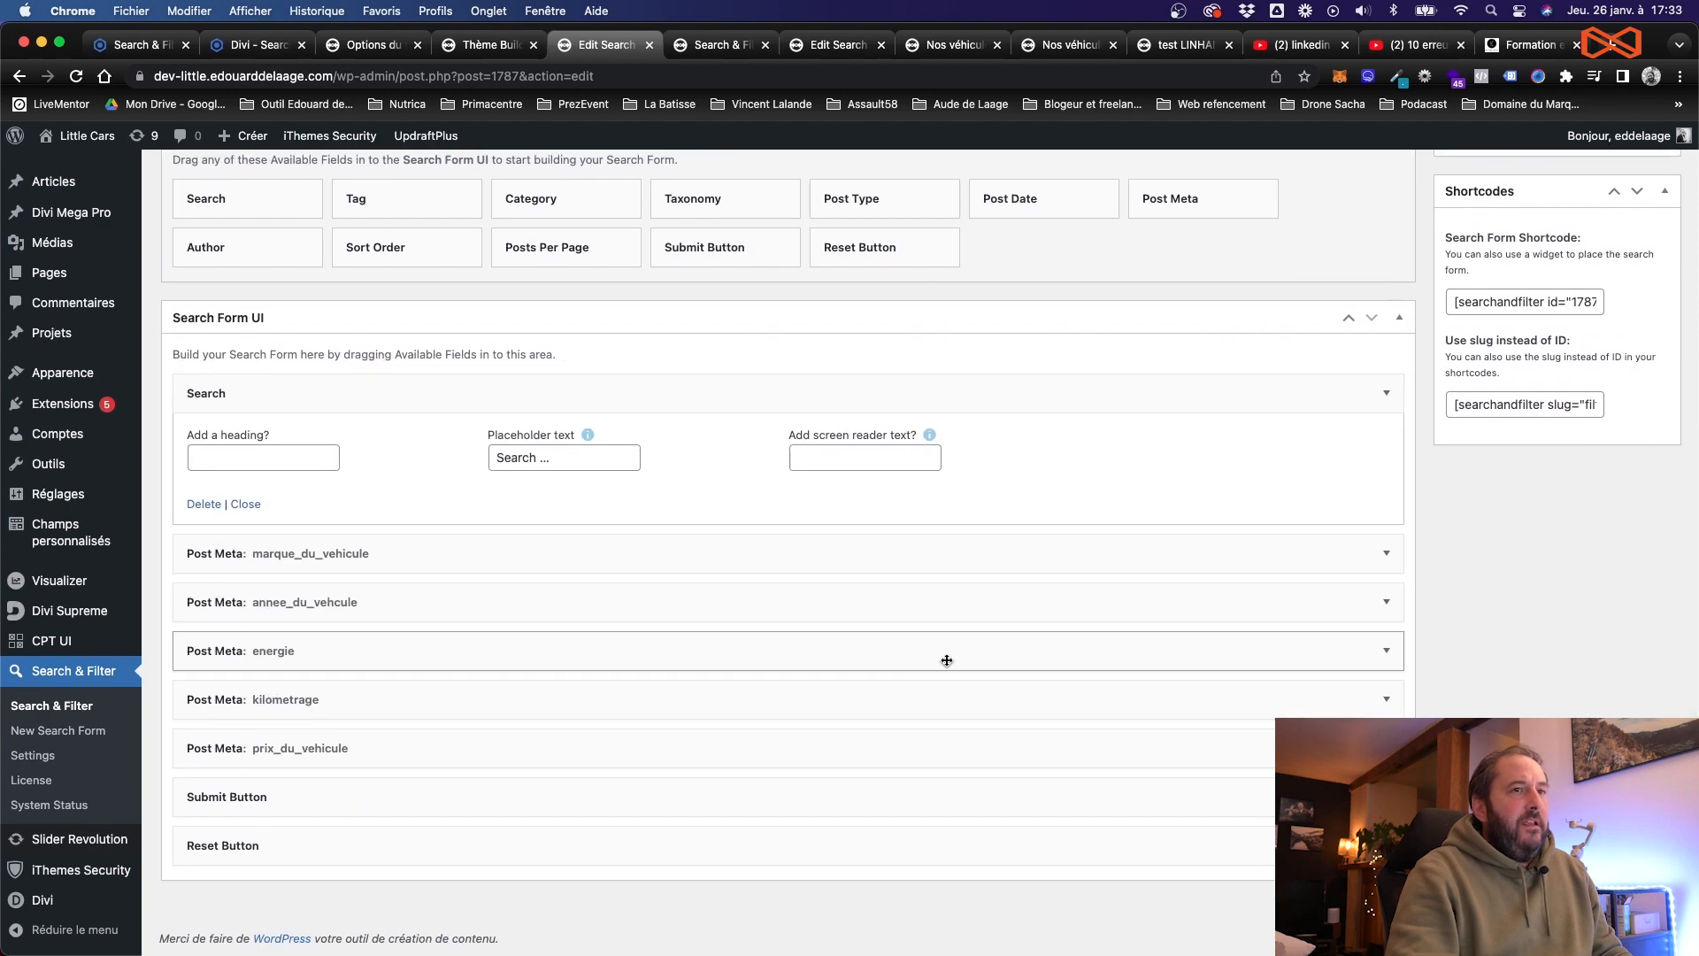
pyautogui.scroll(4, 1428, 593)
pyautogui.scroll(5, 1429, 593)
pyautogui.click(1606, 324)
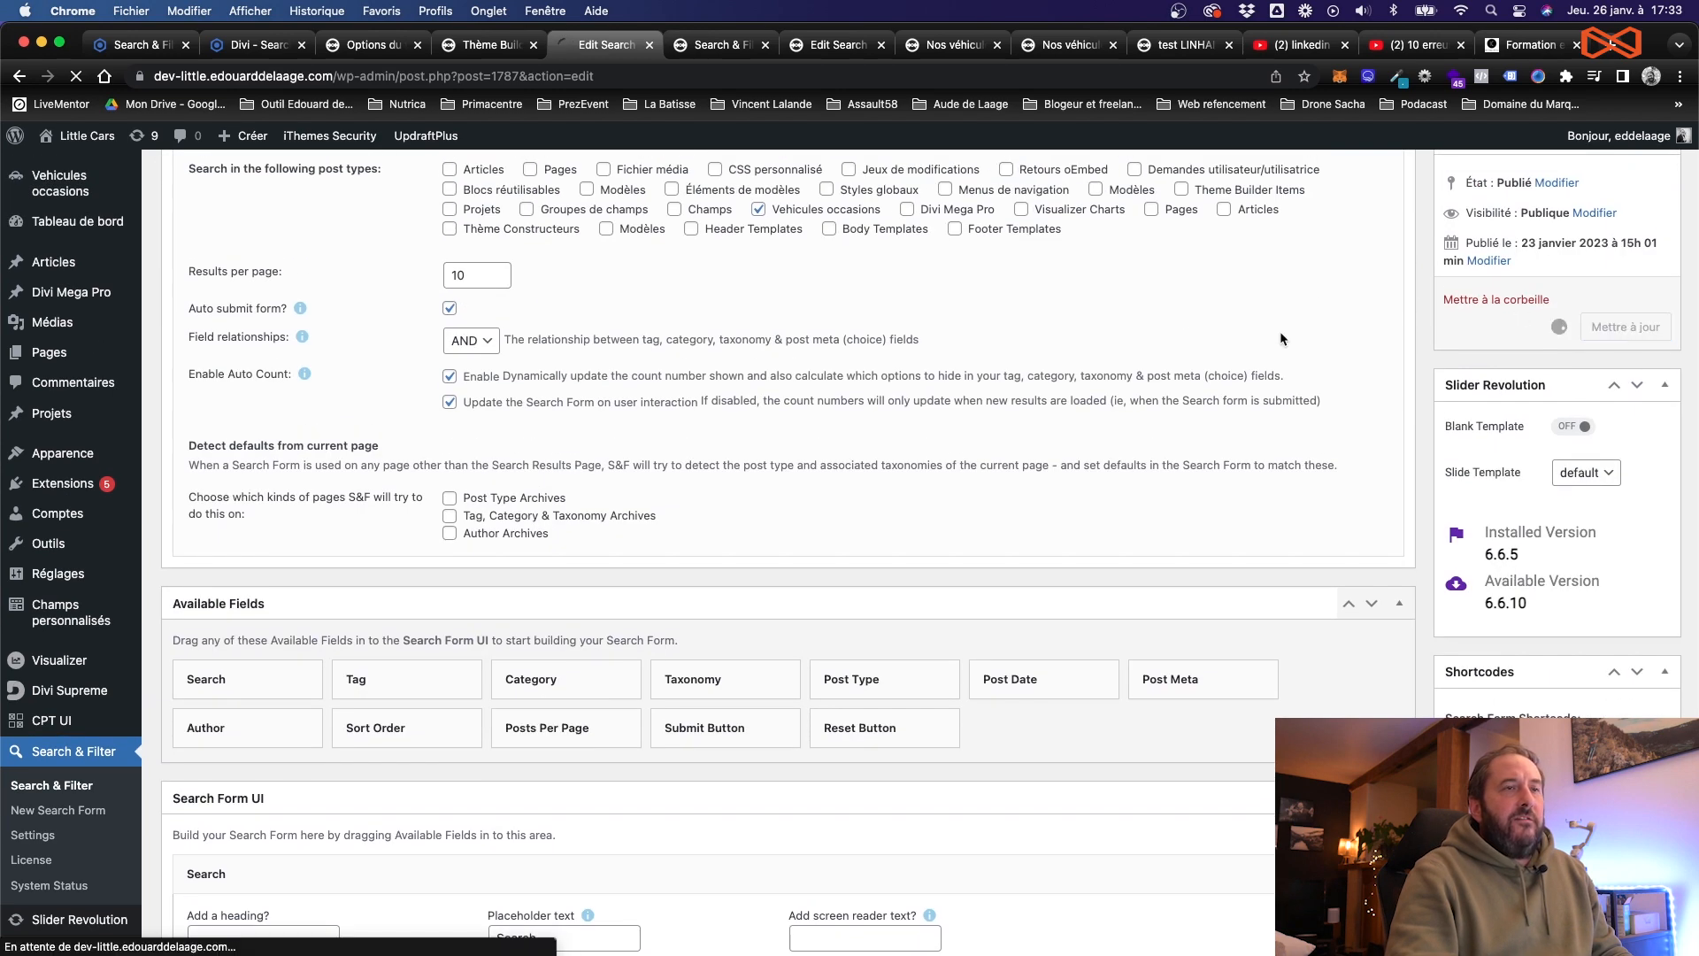
# Step: Check the new Search field in the filter on the public used vehicles page
pyautogui.click(1066, 46)
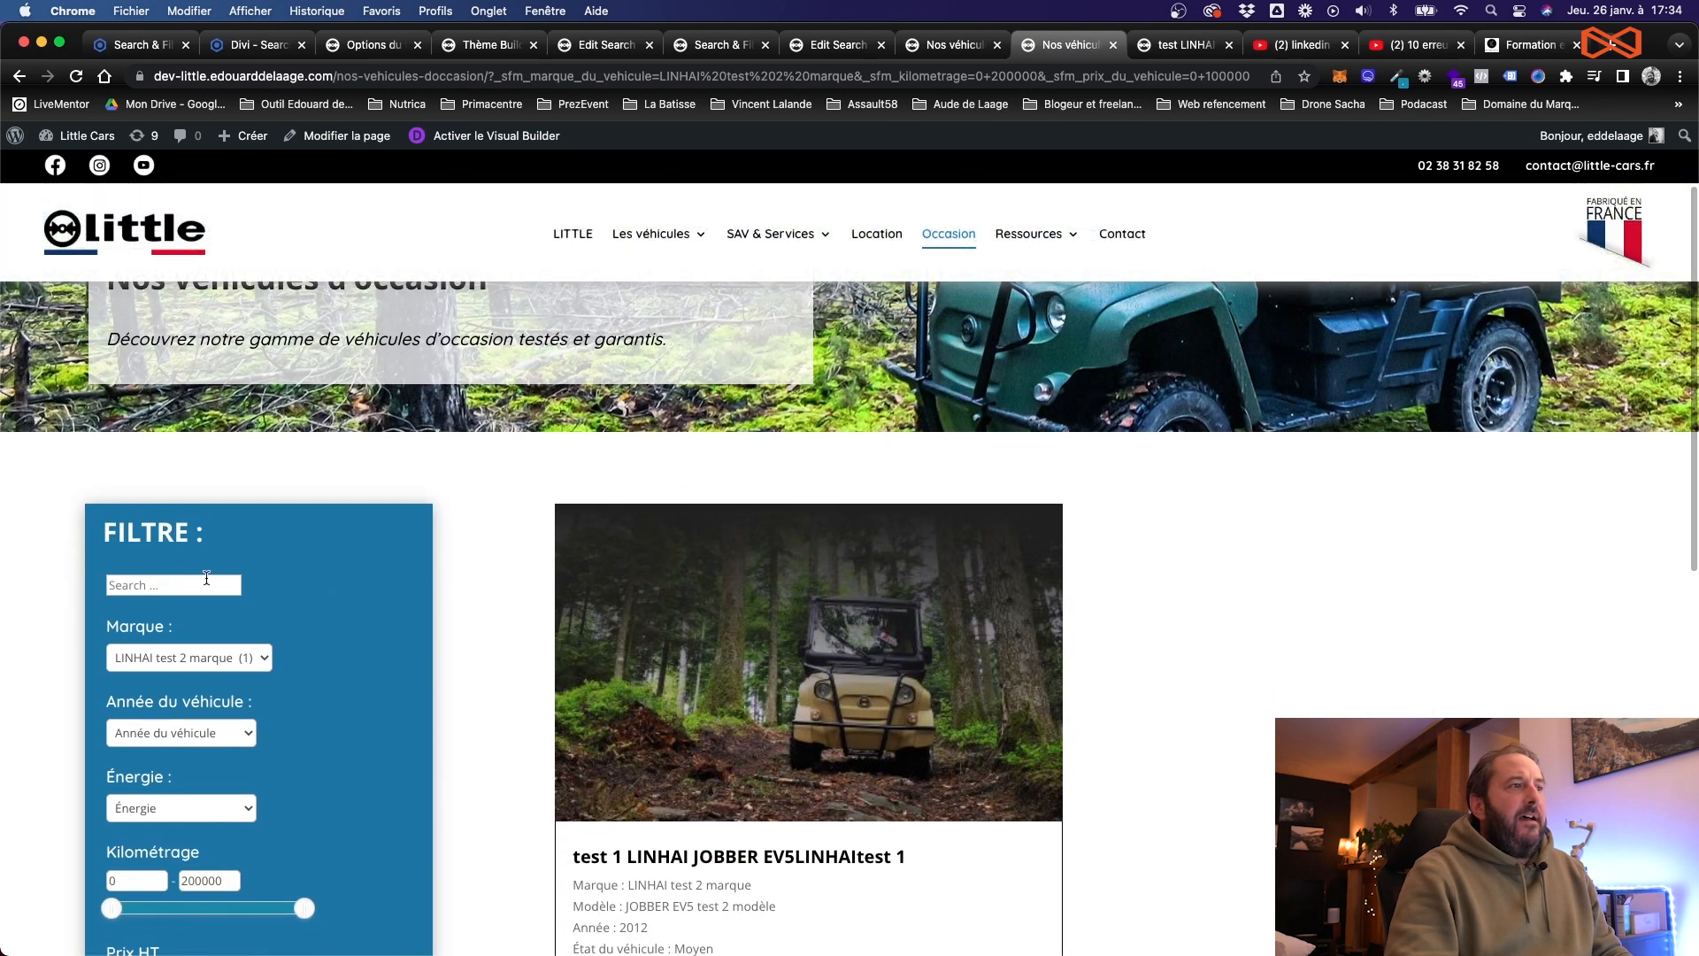
pyautogui.click(204, 584)
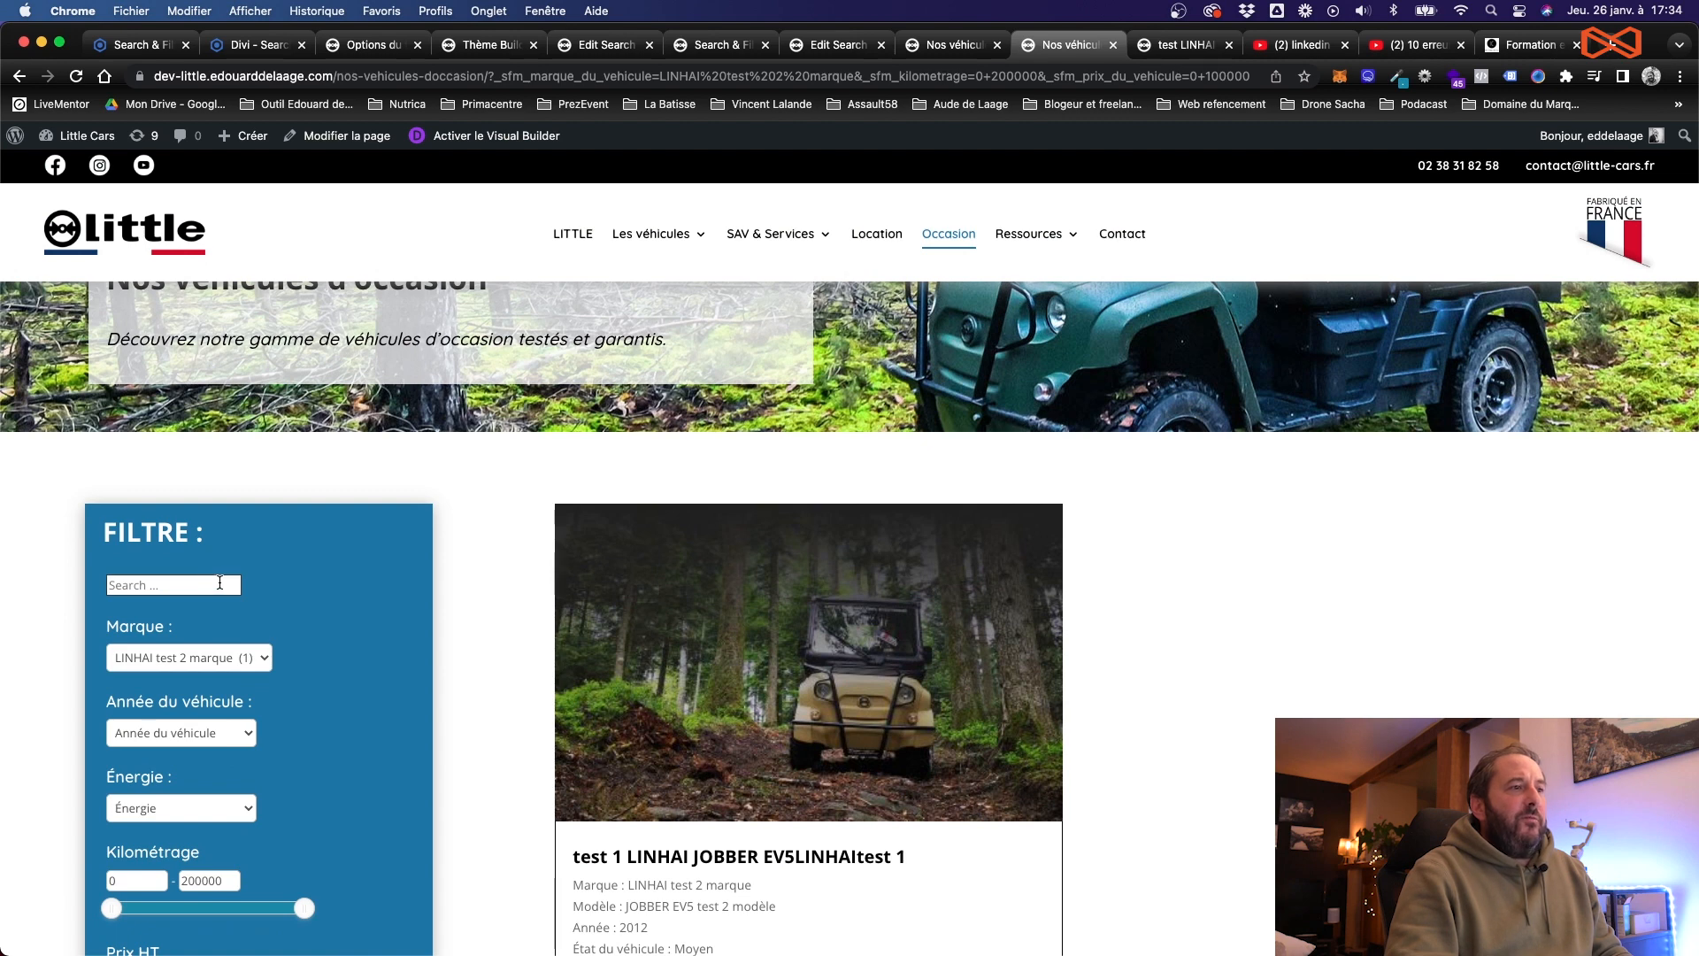
pyautogui.scroll(-5, 1102, 691)
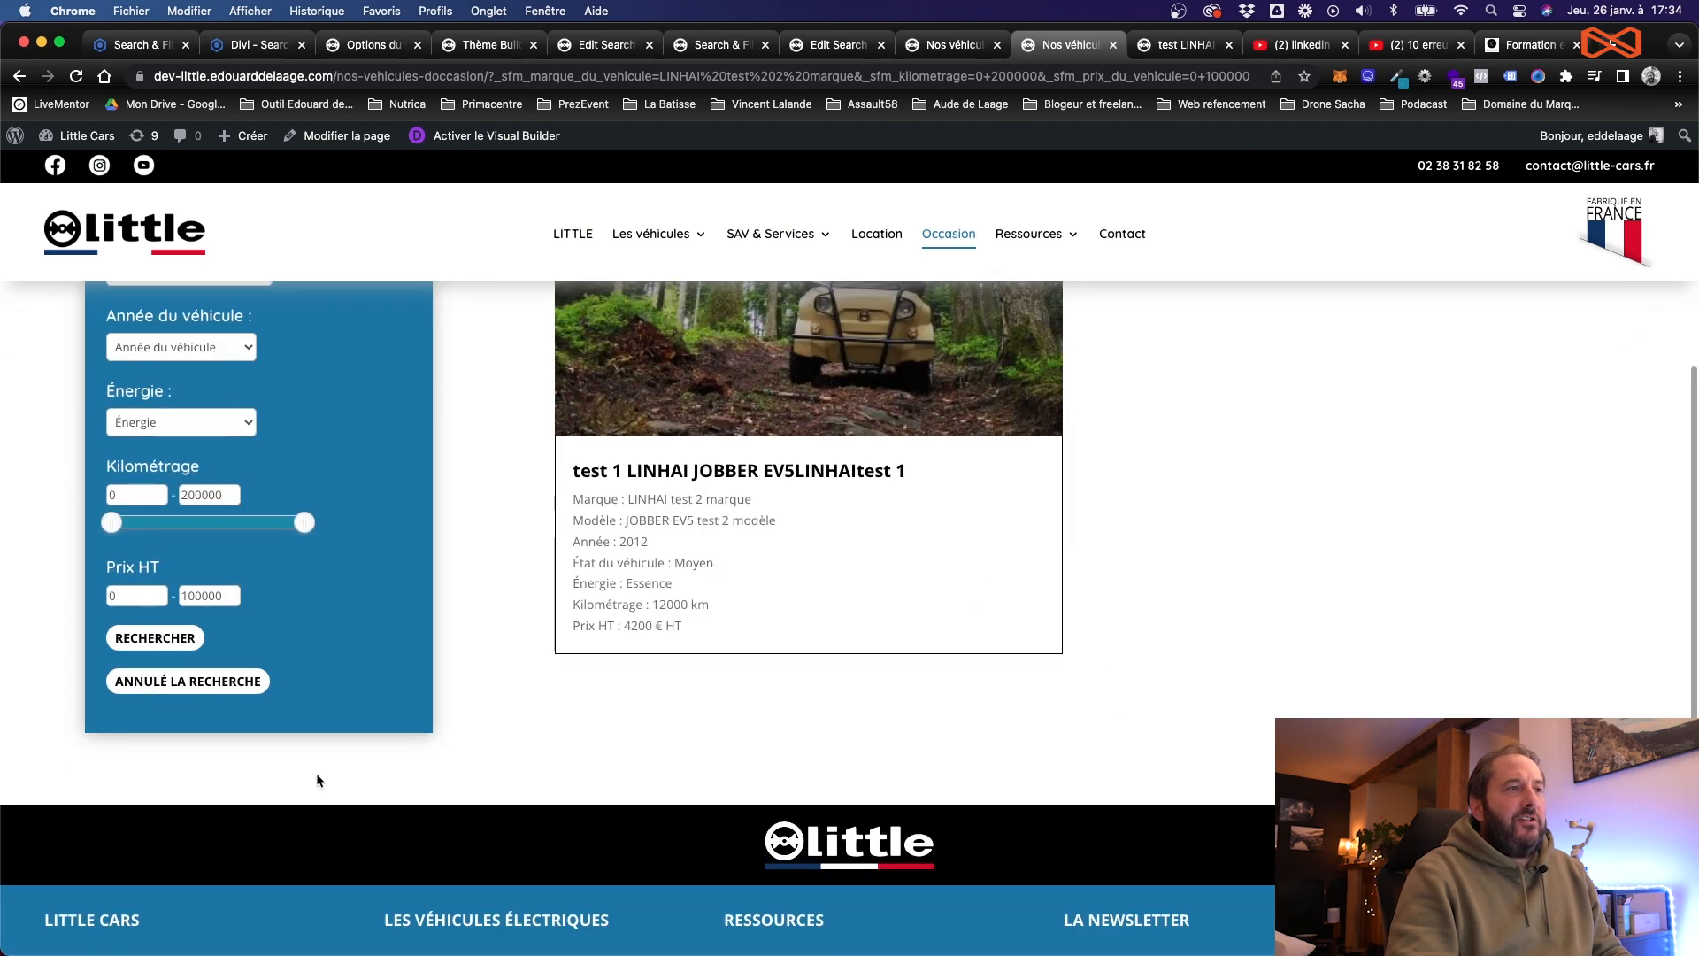
# Step: Delete the Search field from the Search Form UI, add it again above marque_du_vehicule, and remove it once more
pyautogui.click(967, 52)
pyautogui.click(599, 49)
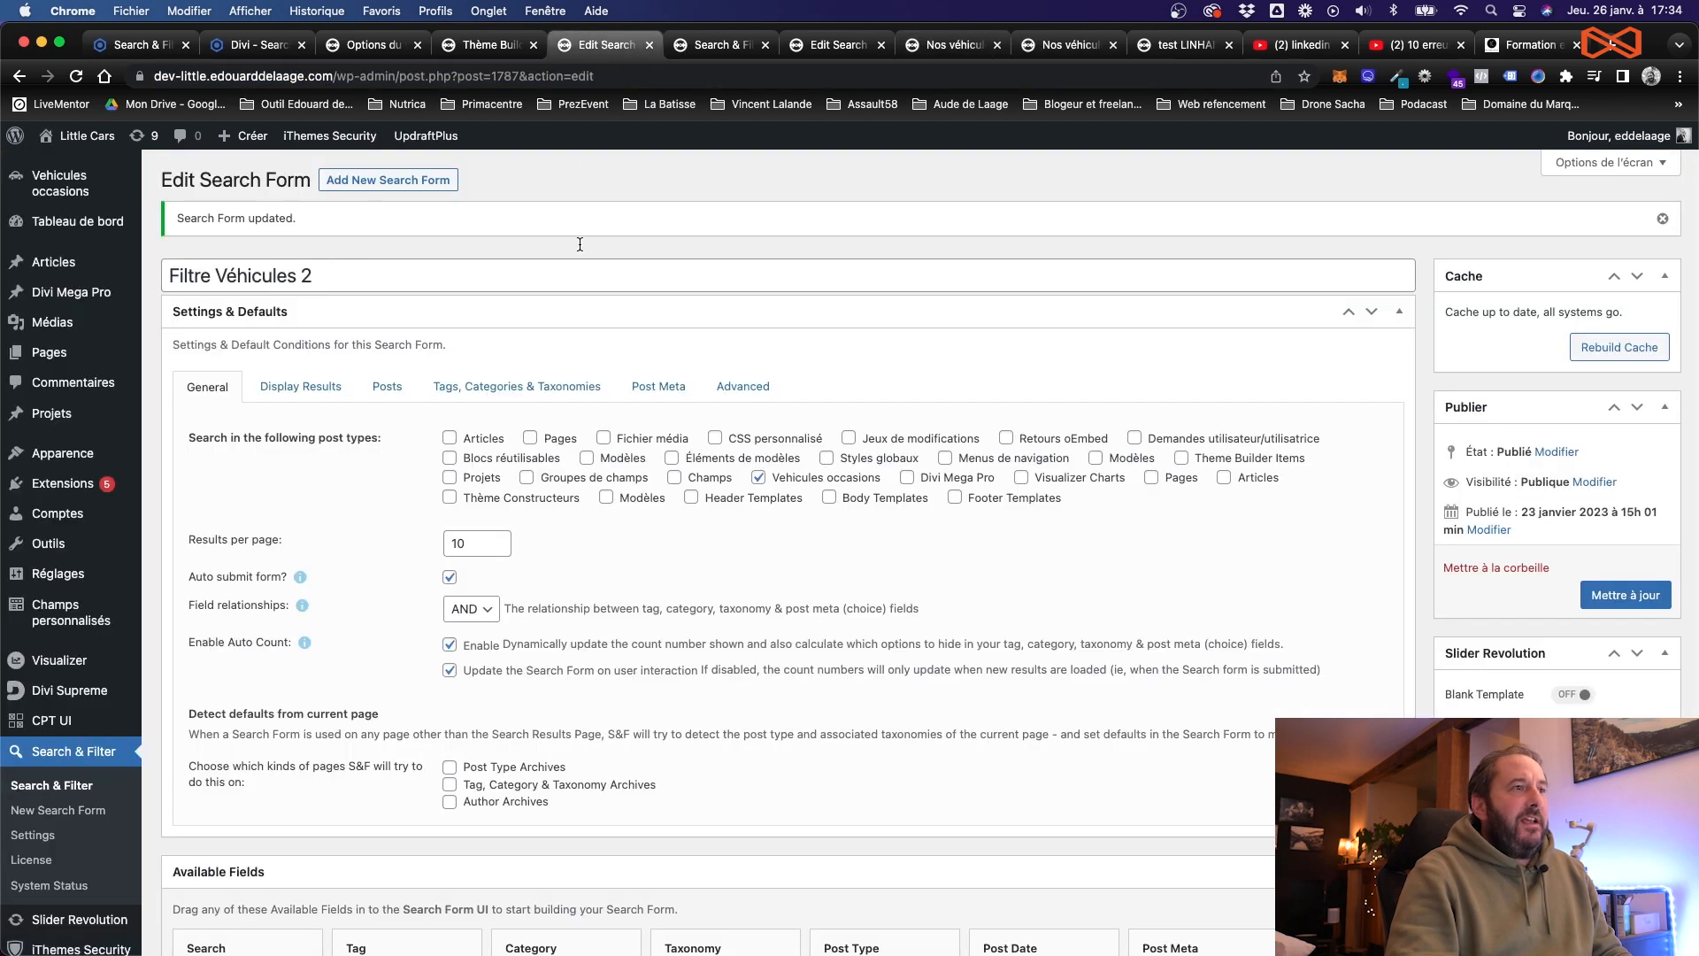
pyautogui.scroll(-8, 482, 452)
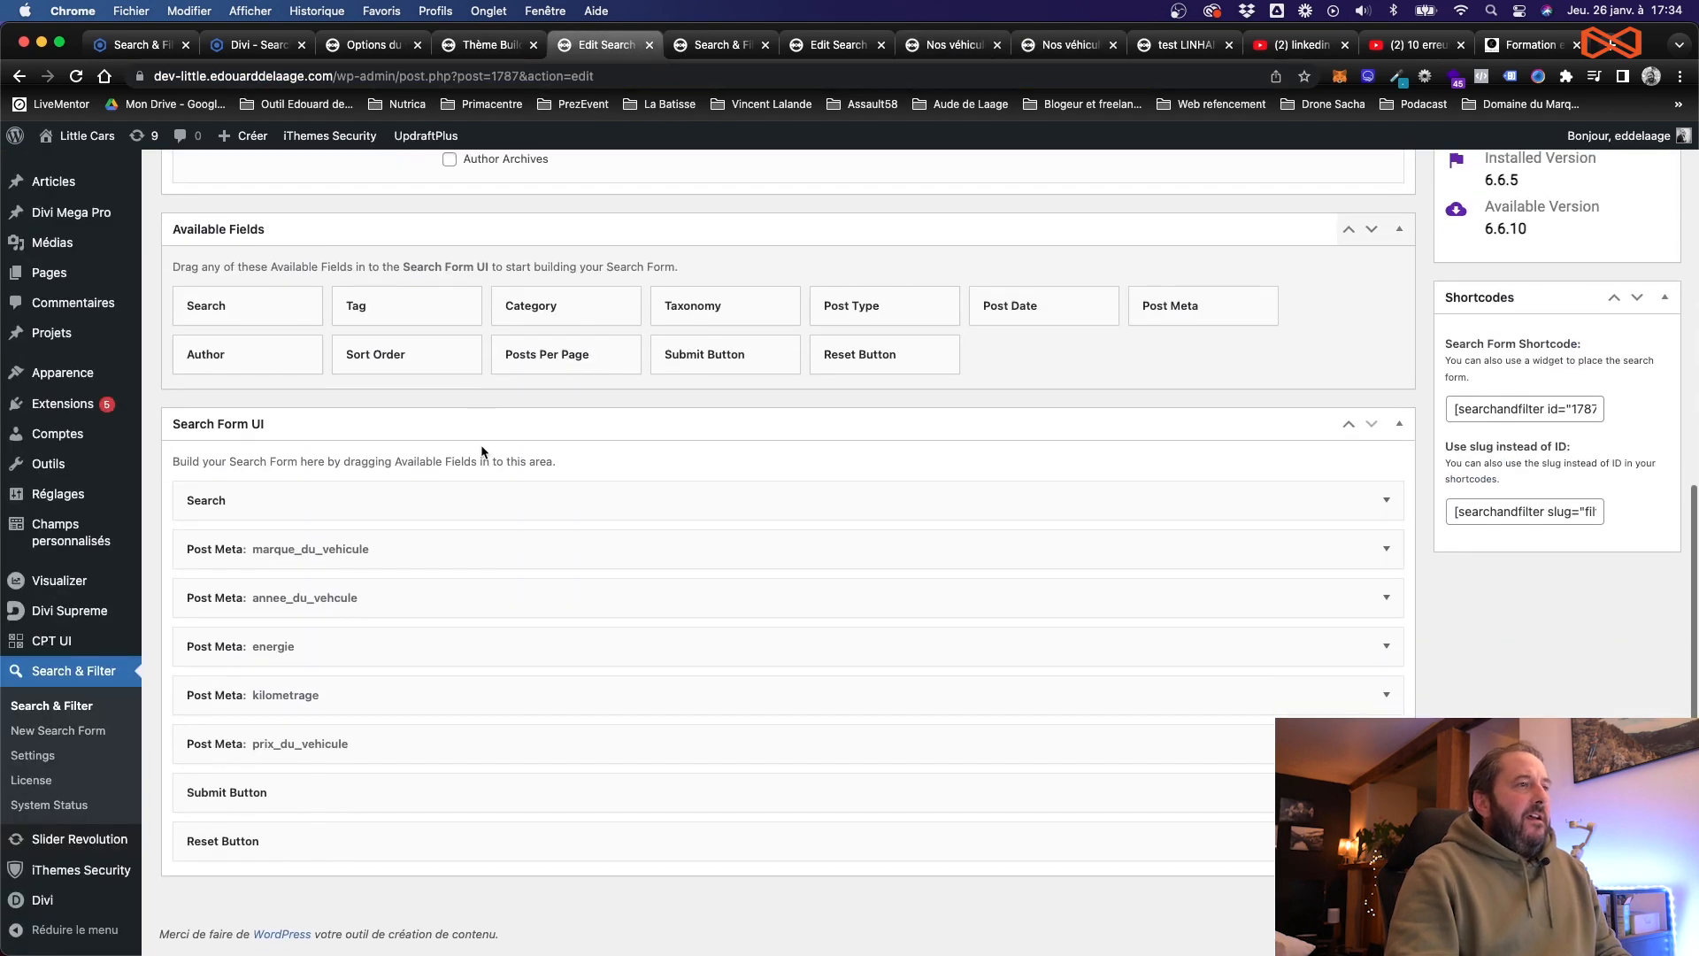
pyautogui.click(405, 506)
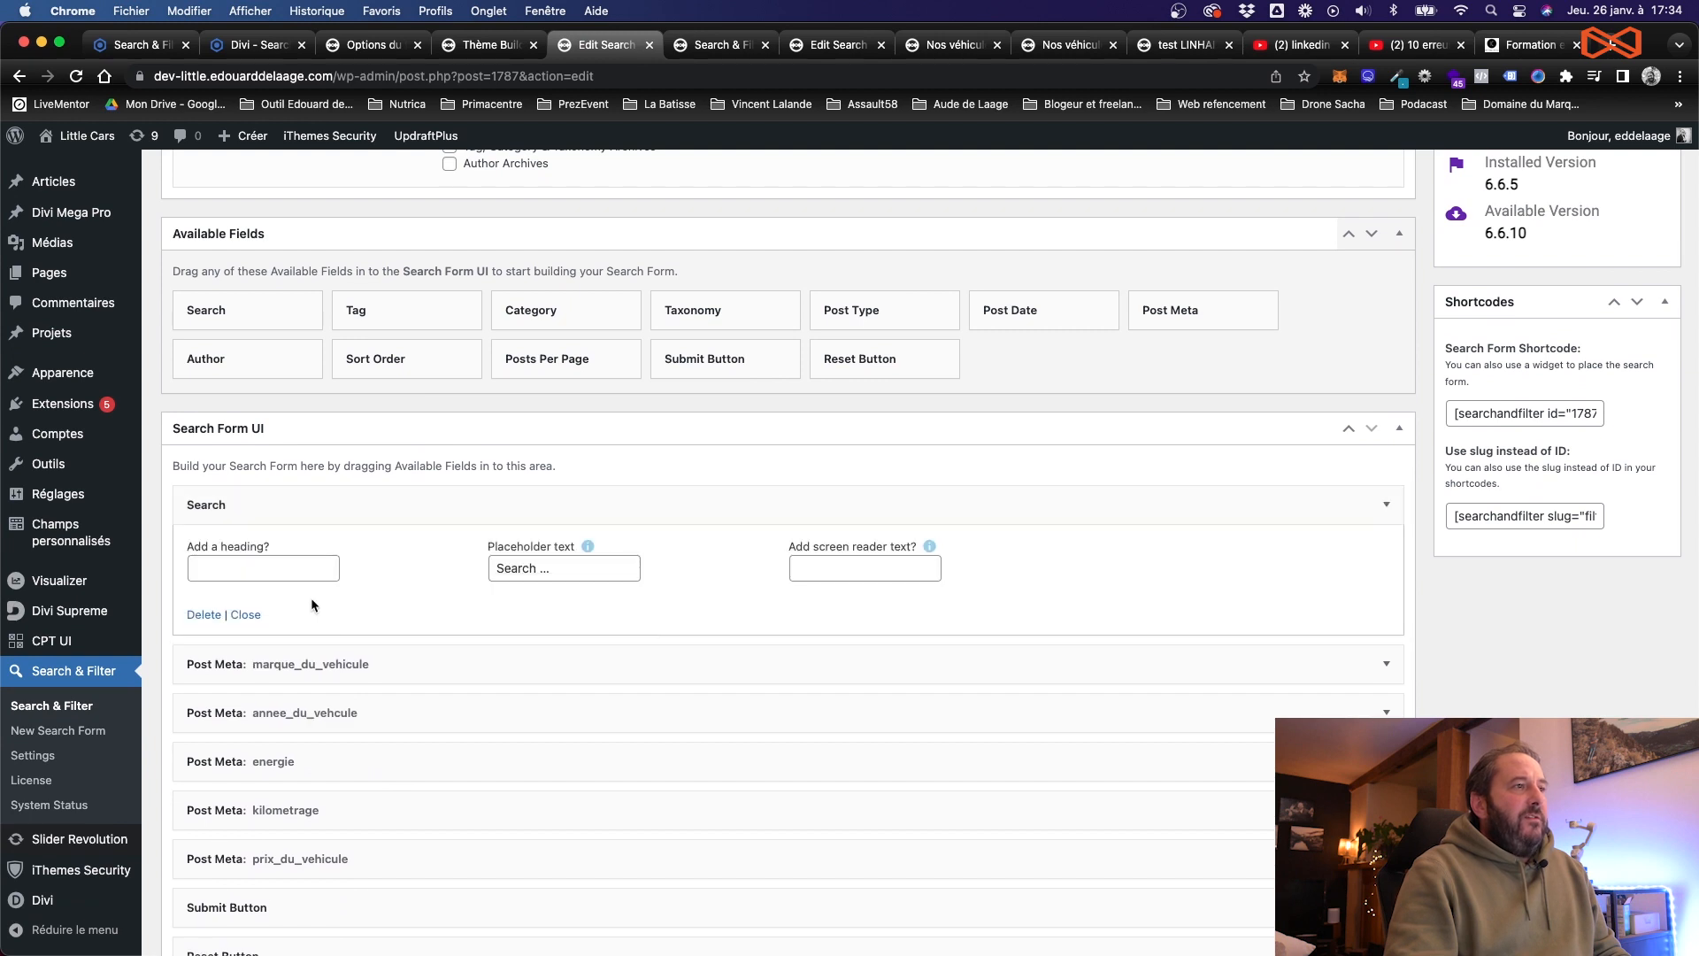
pyautogui.click(205, 615)
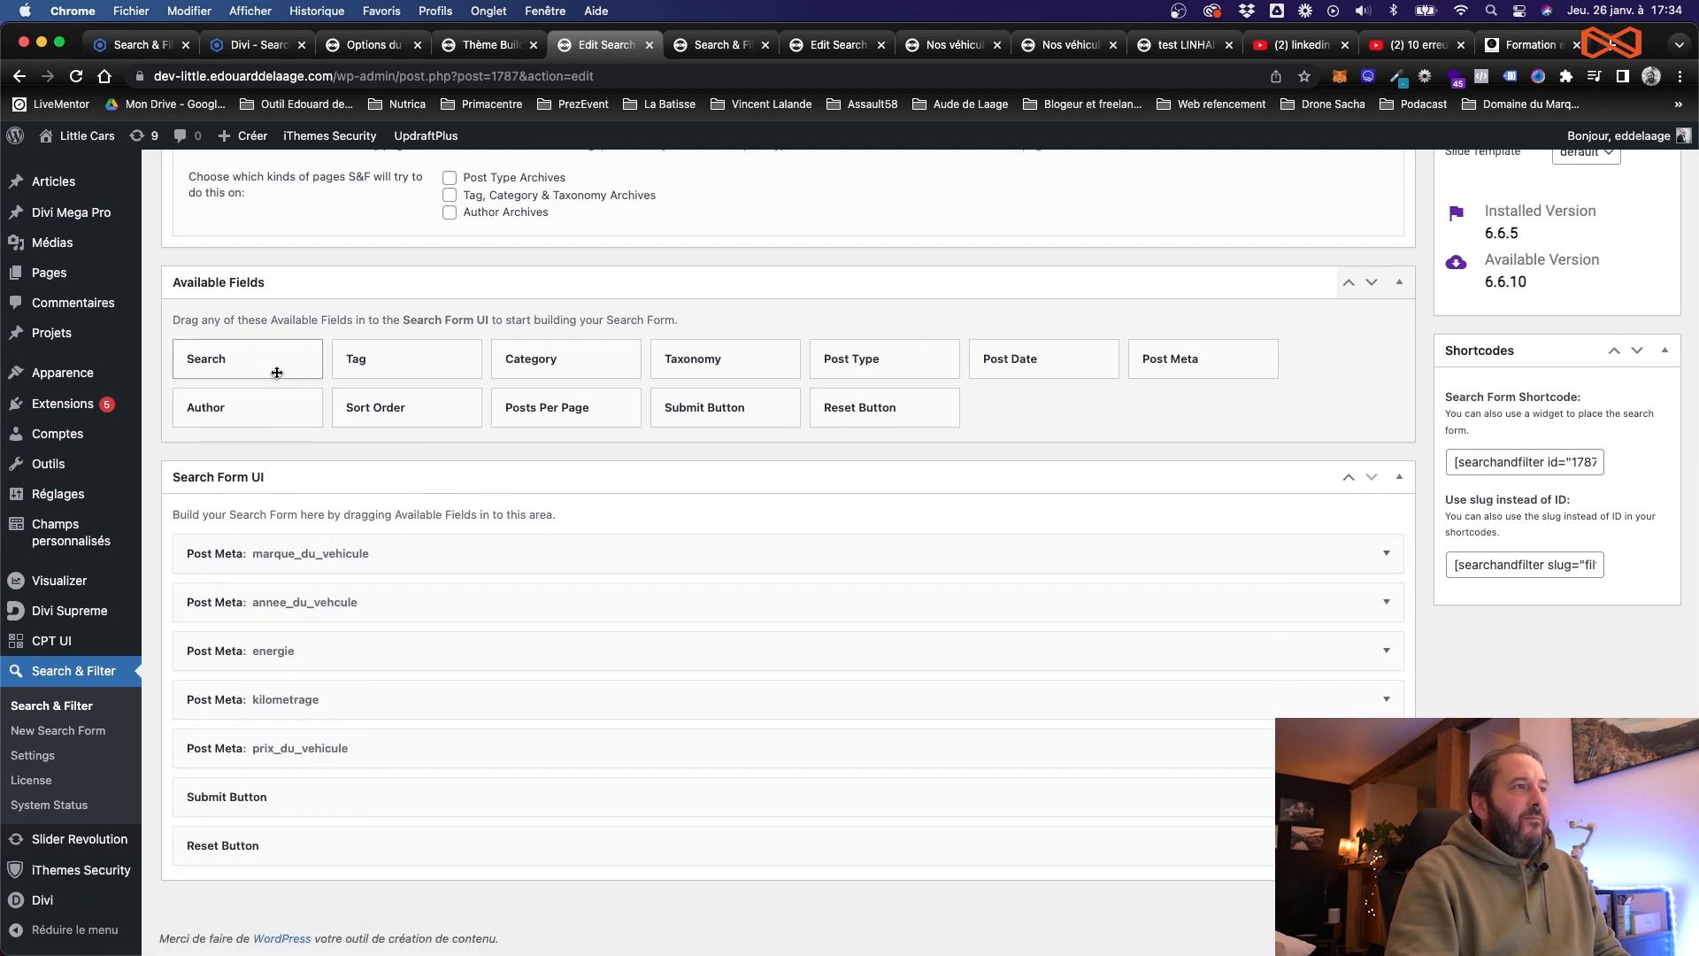
pyautogui.moveTo(274, 359); pyautogui.dragTo(284, 550)
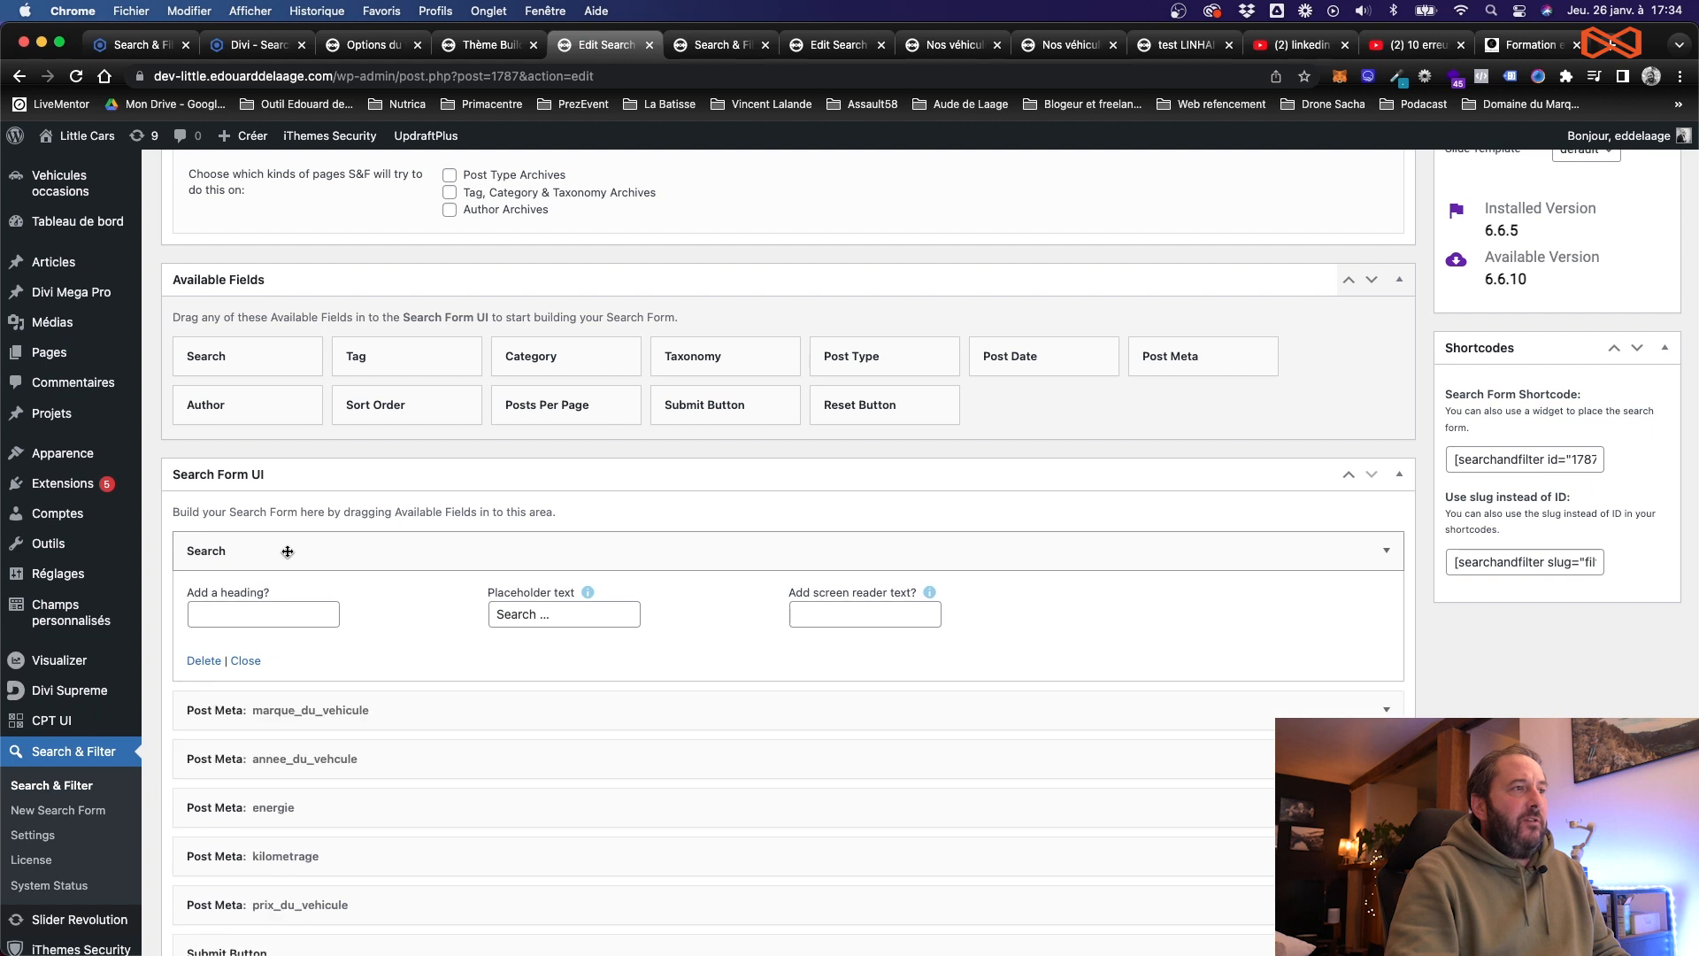
pyautogui.click(203, 662)
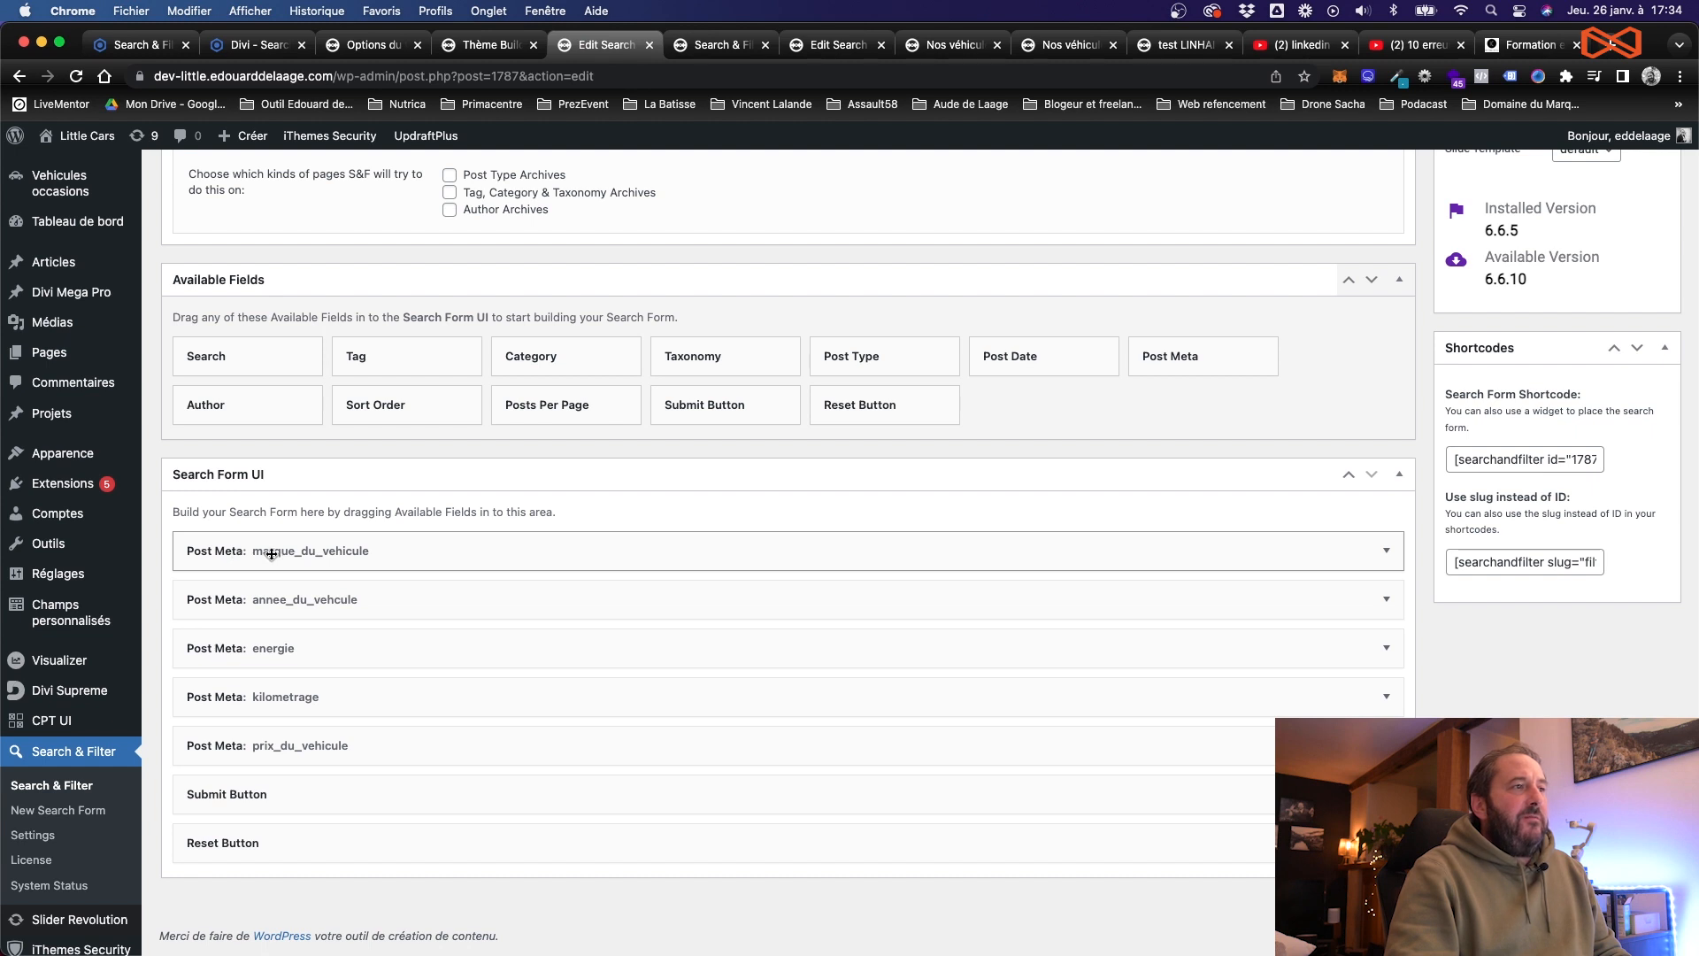
# Step: Inspect the choices of the Marque and Énergie filters on the public used vehicles page
pyautogui.click(954, 44)
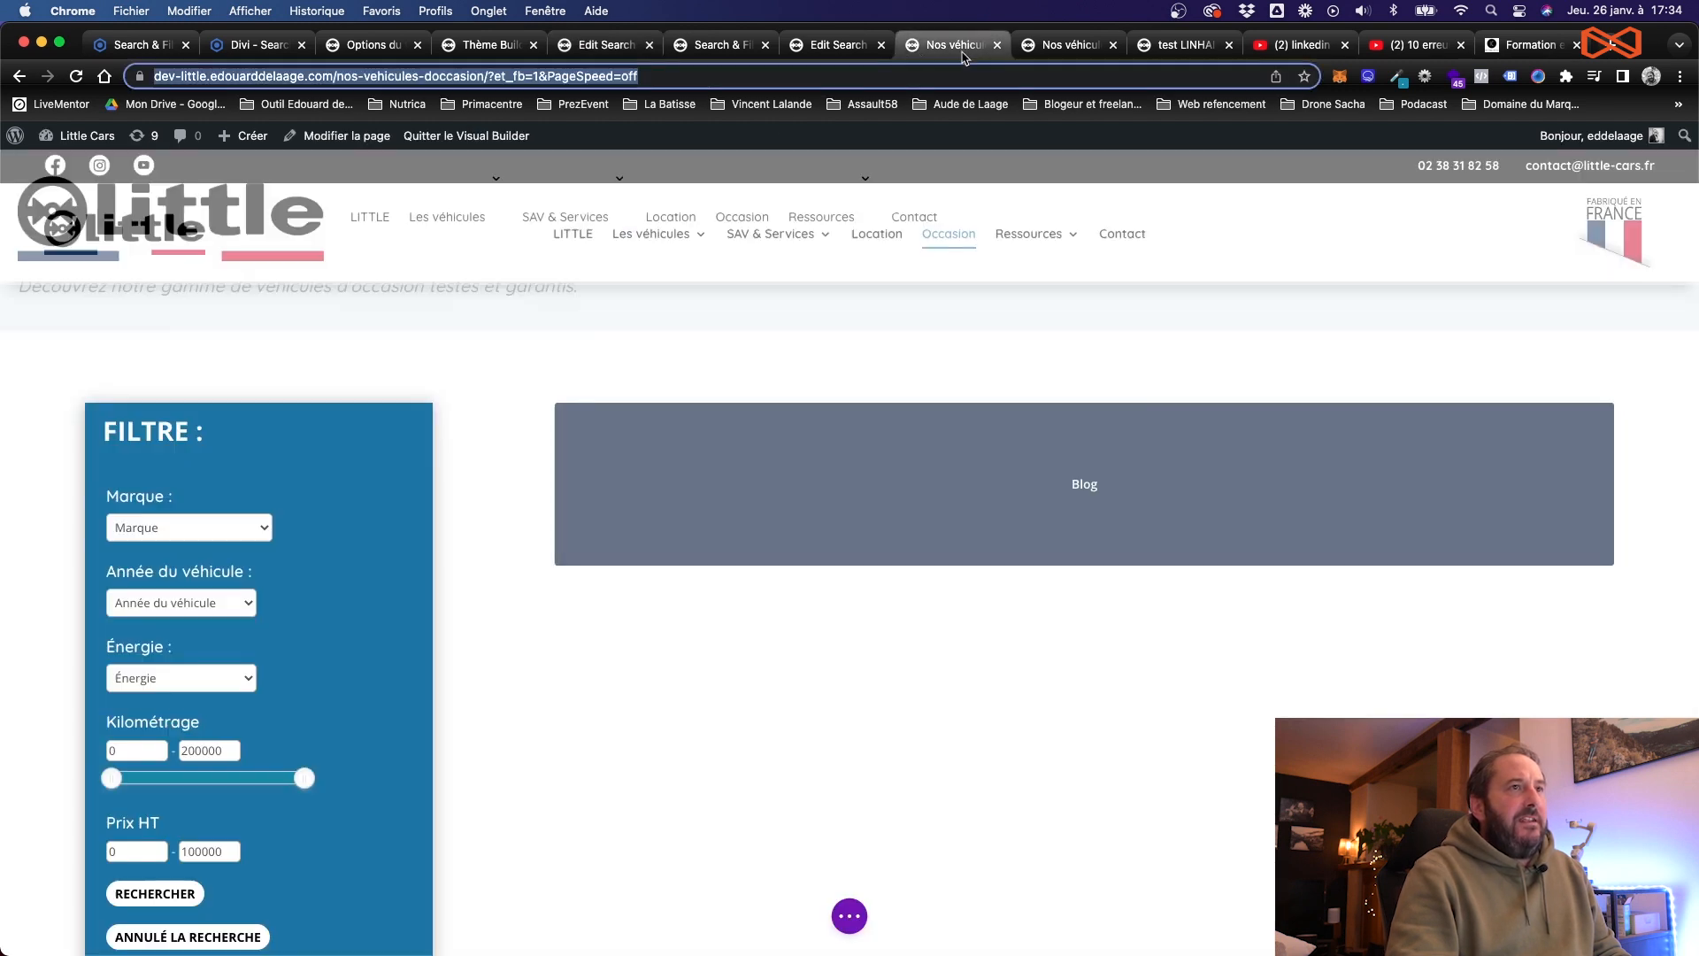
pyautogui.click(1066, 45)
pyautogui.scroll(5, 297, 391)
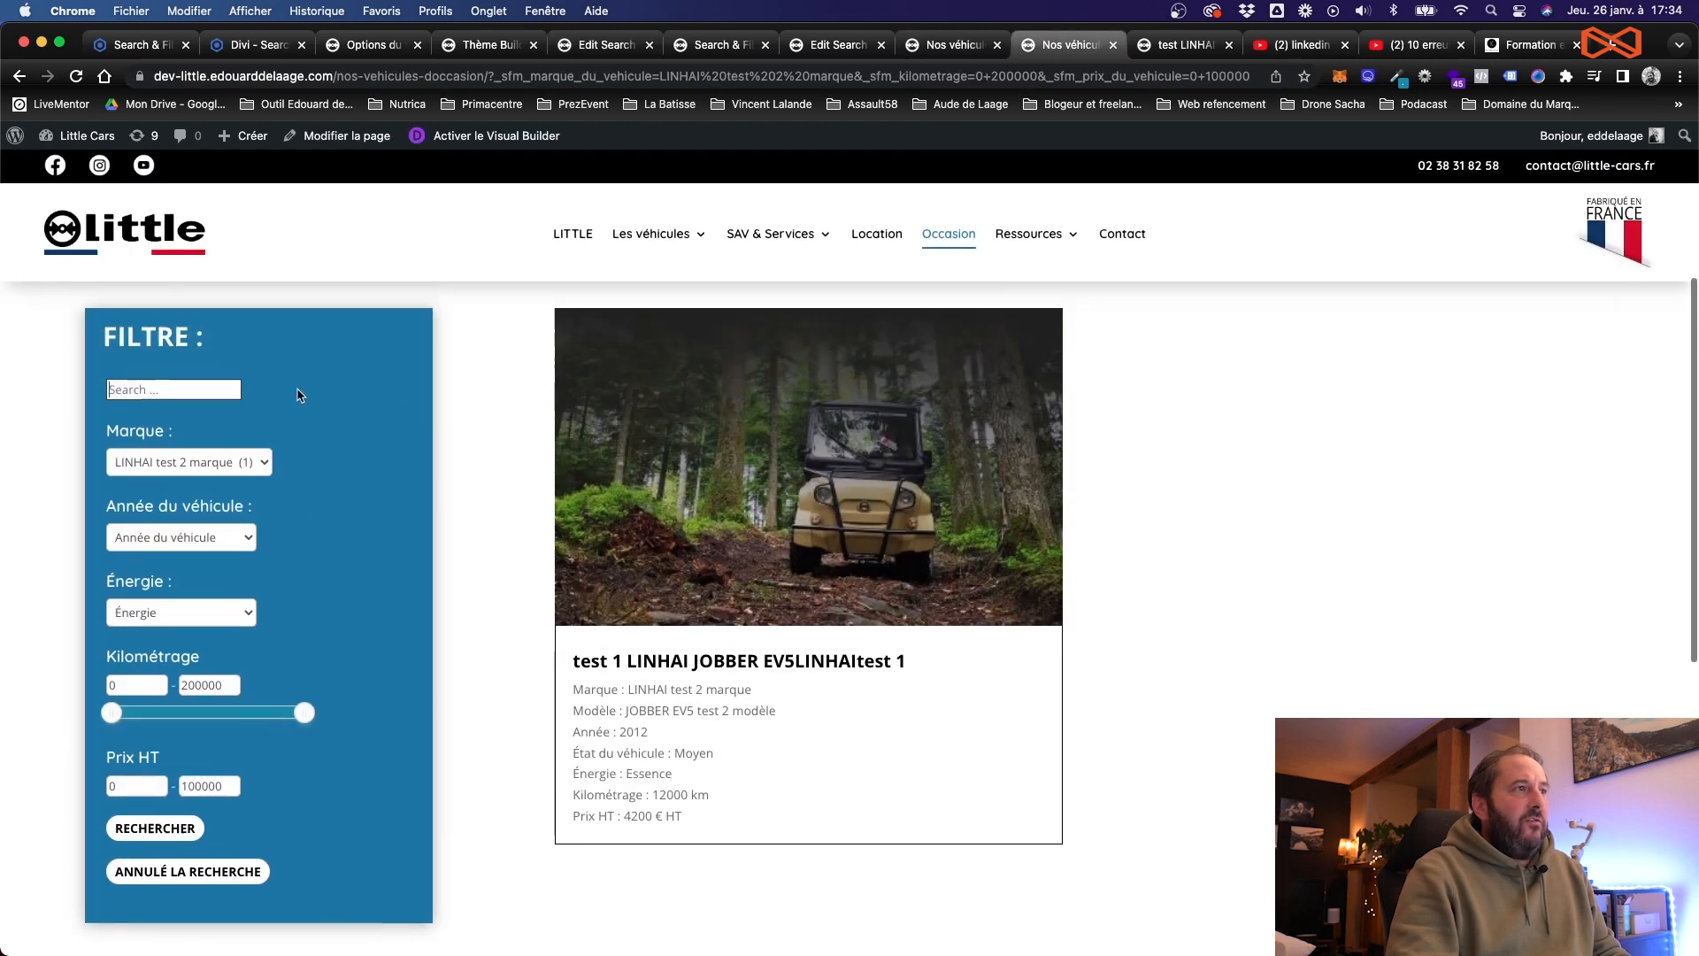
pyautogui.click(211, 497)
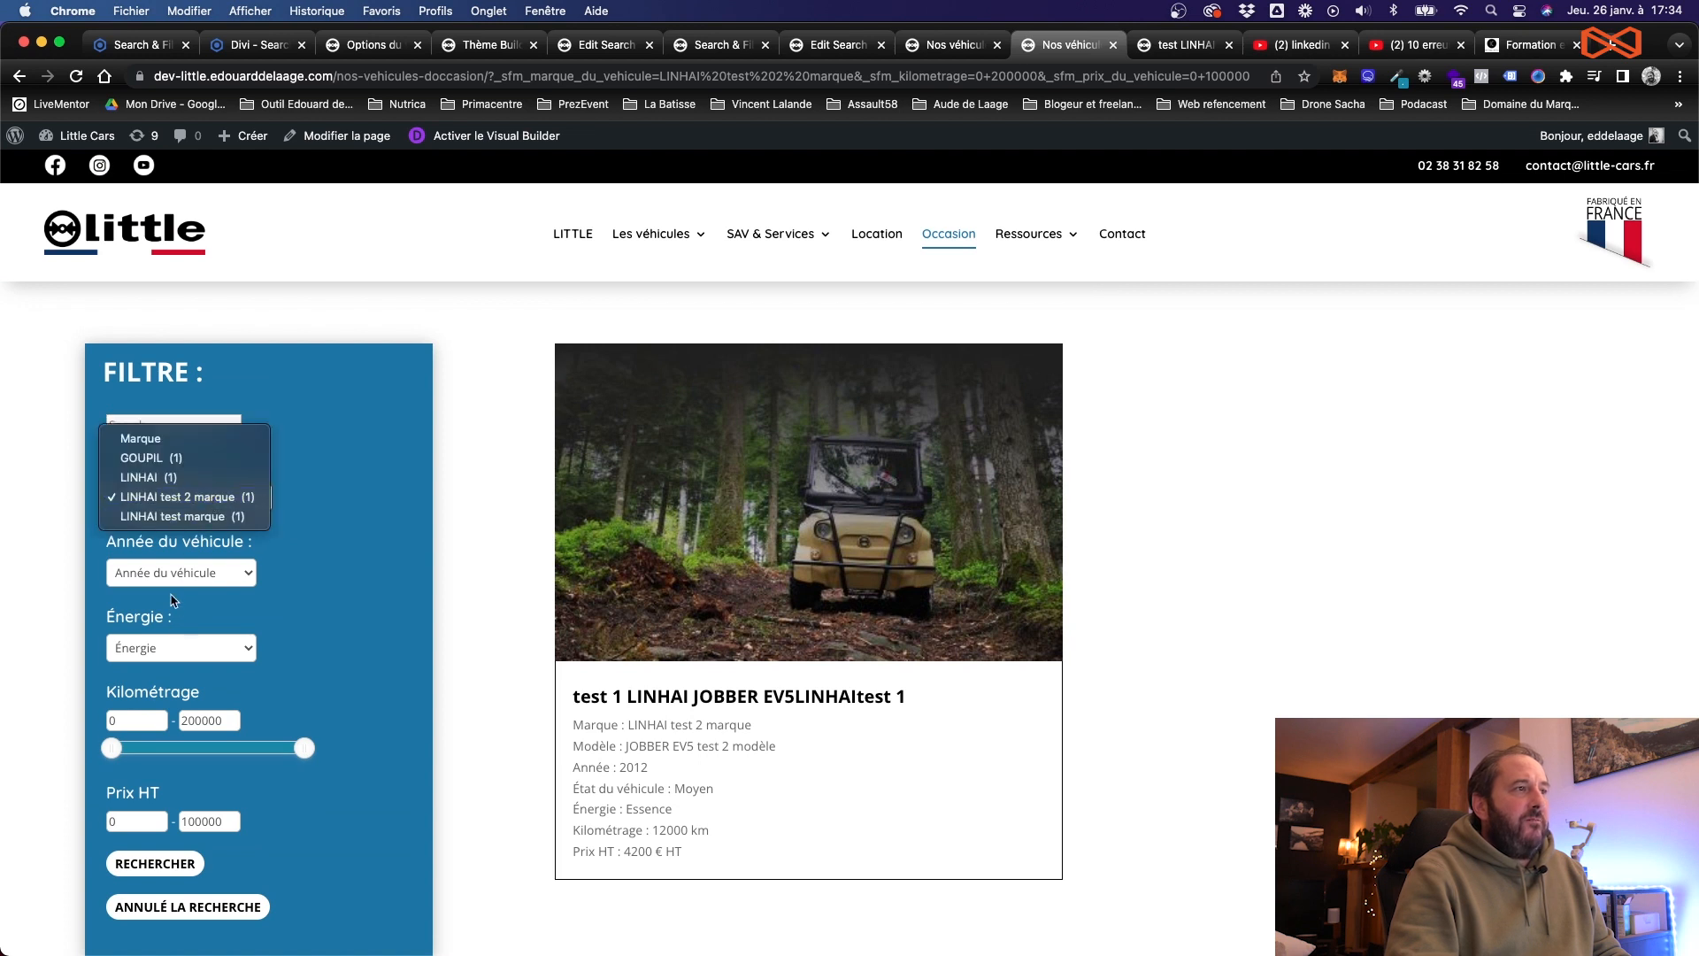
pyautogui.click(166, 620)
pyautogui.click(173, 654)
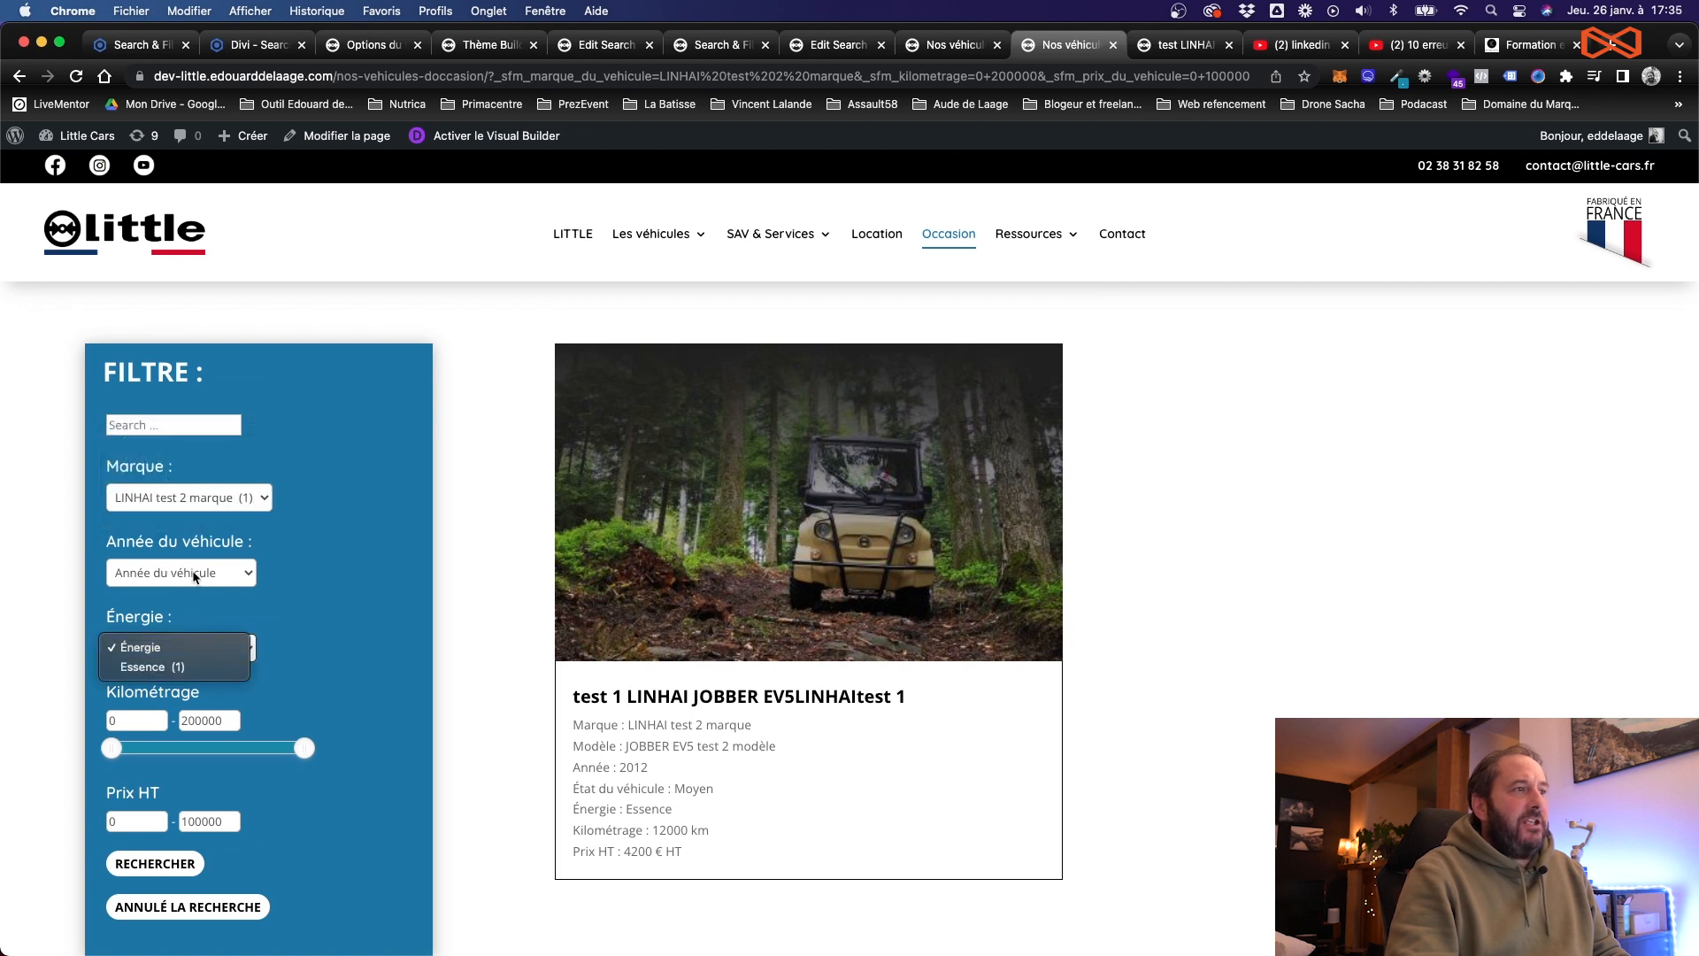
pyautogui.click(196, 577)
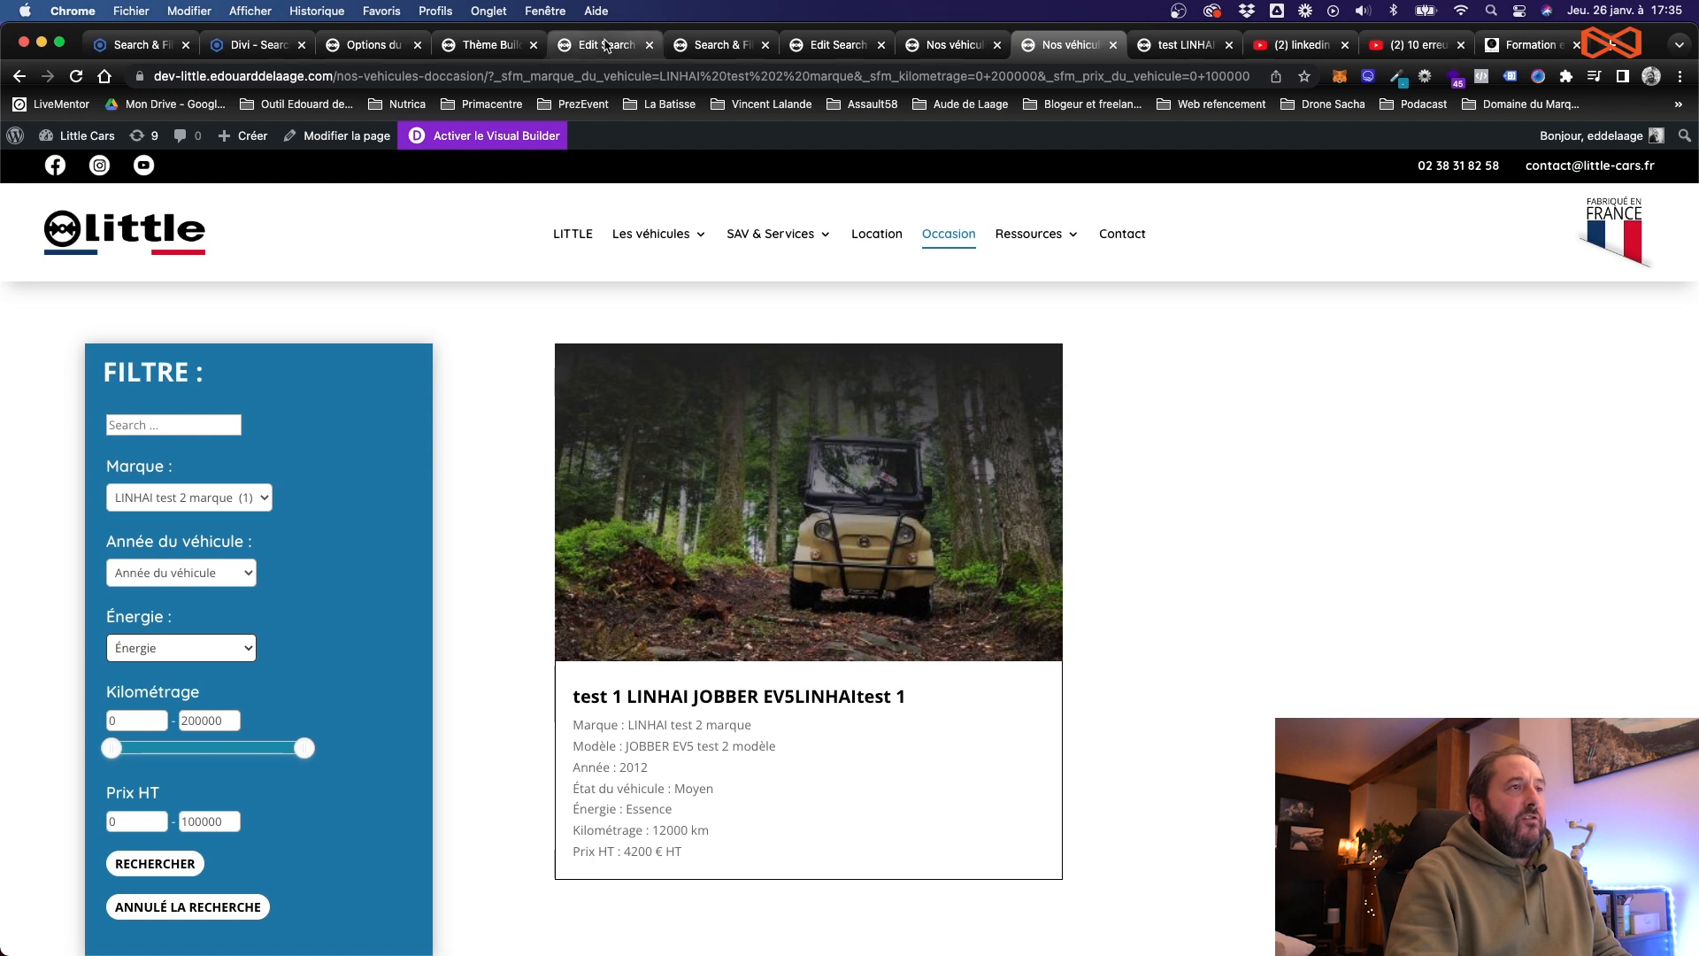
# Step: Examine the marque_du_vehicule field's Choice settings, including its input types, heading and all-items label
pyautogui.click(606, 46)
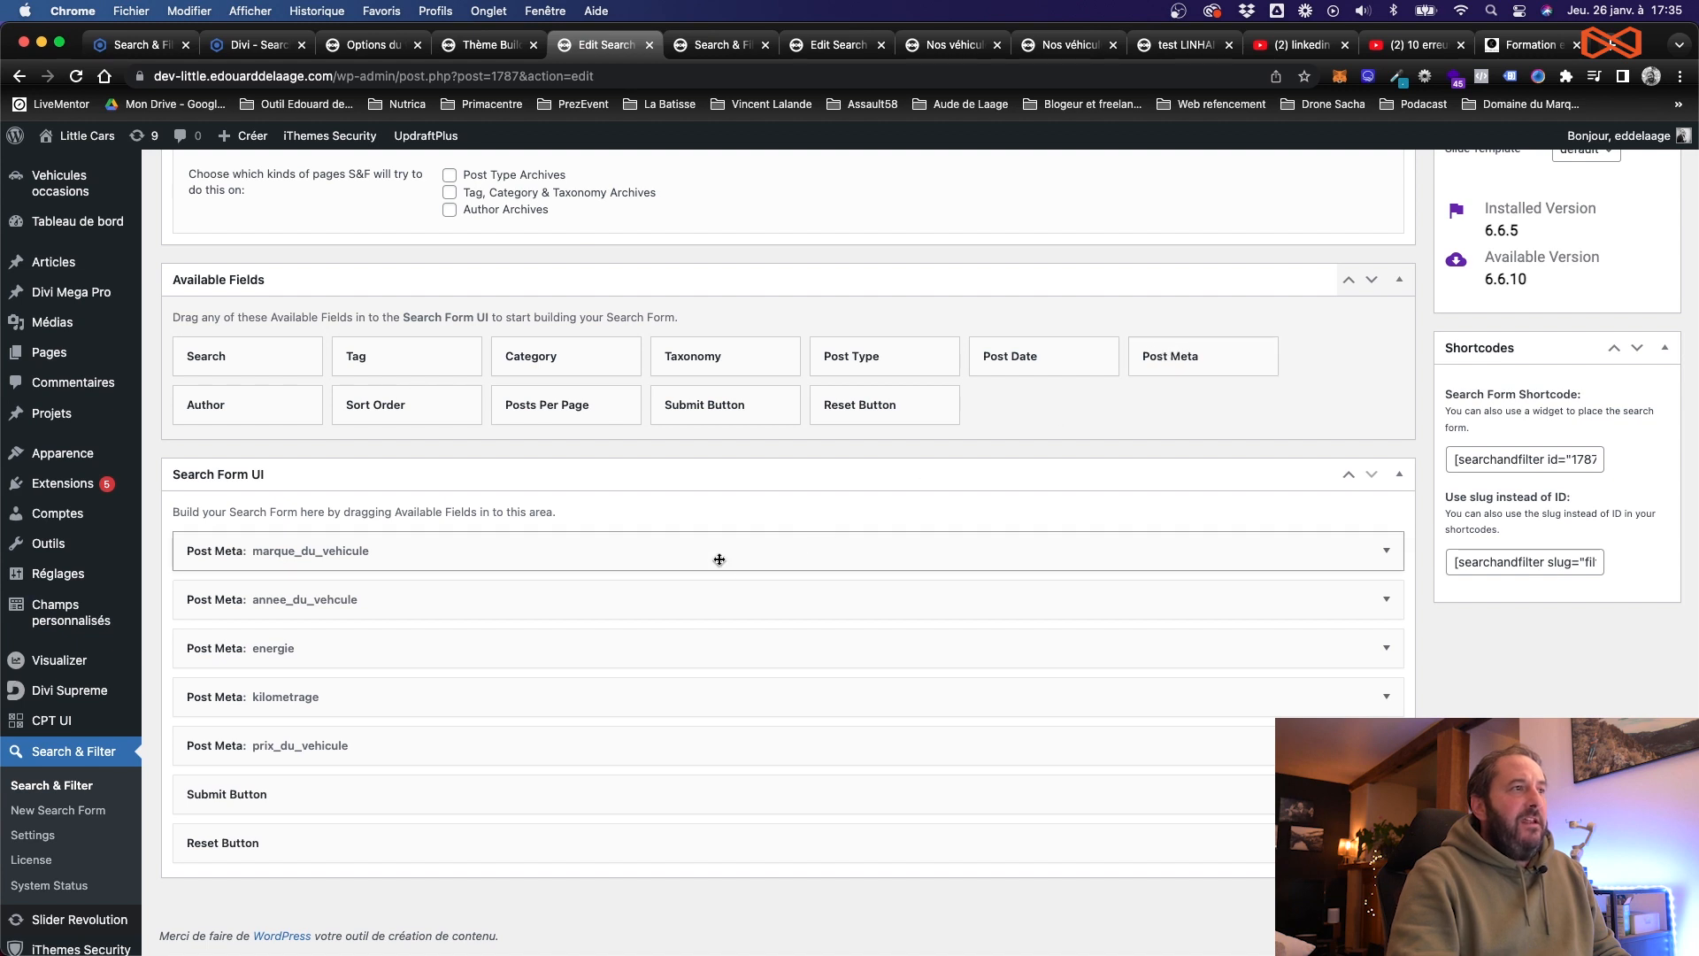
pyautogui.click(670, 555)
pyautogui.scroll(-3, 670, 555)
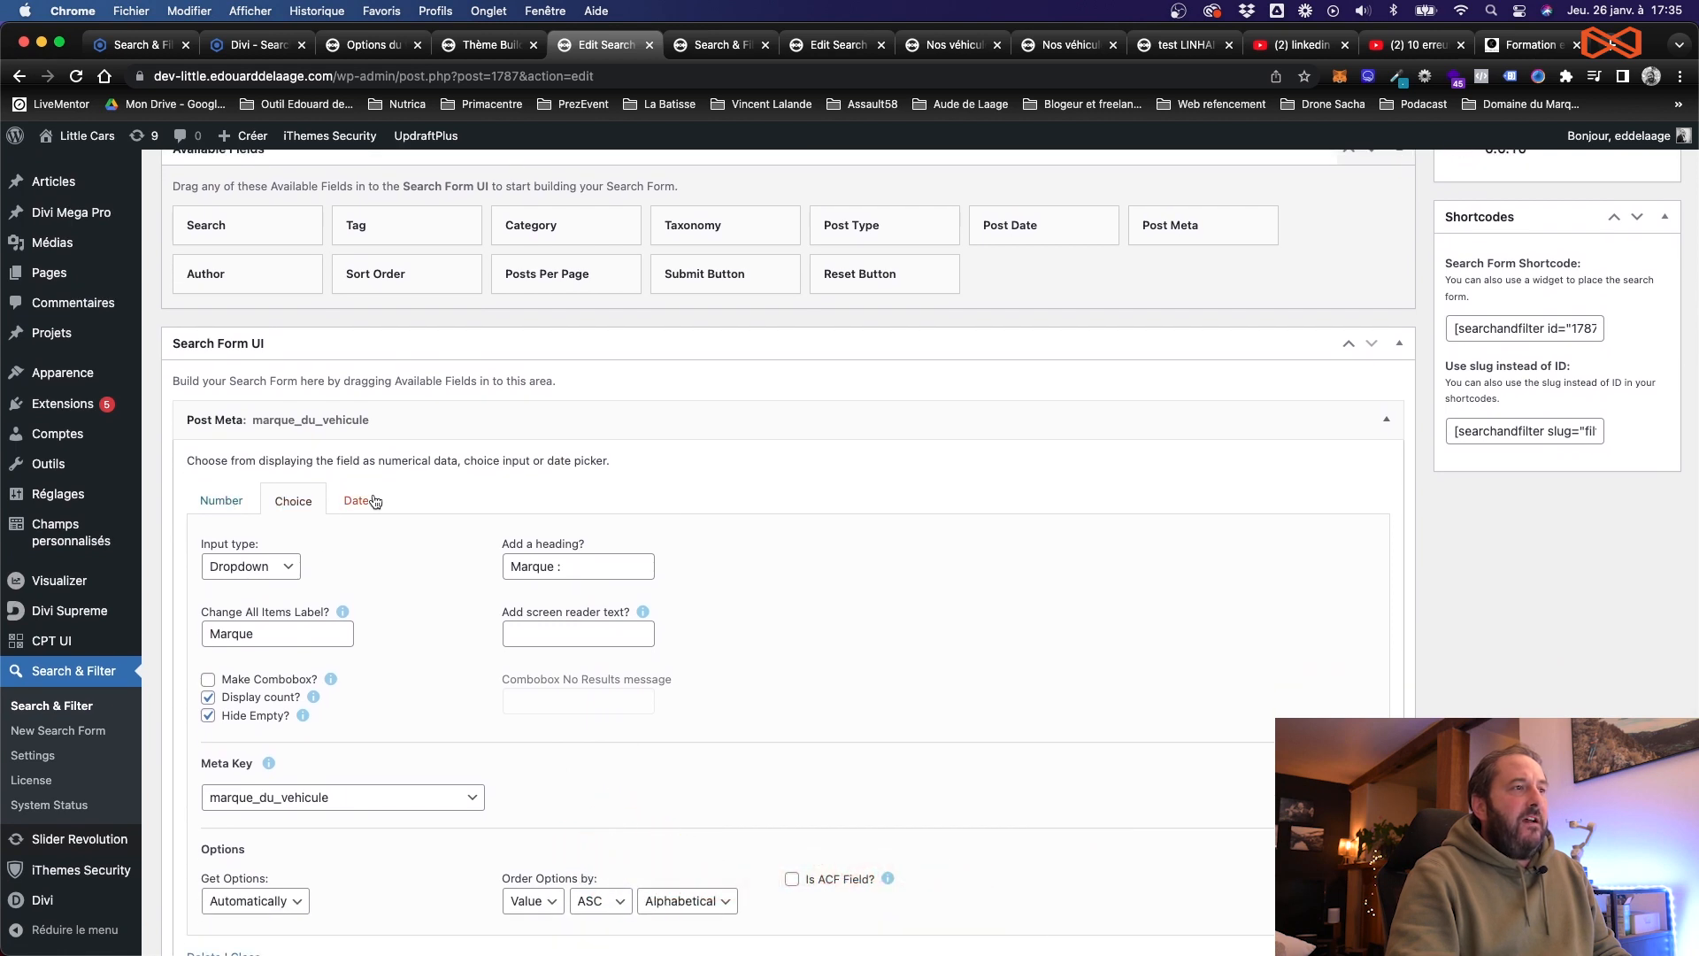
pyautogui.click(258, 564)
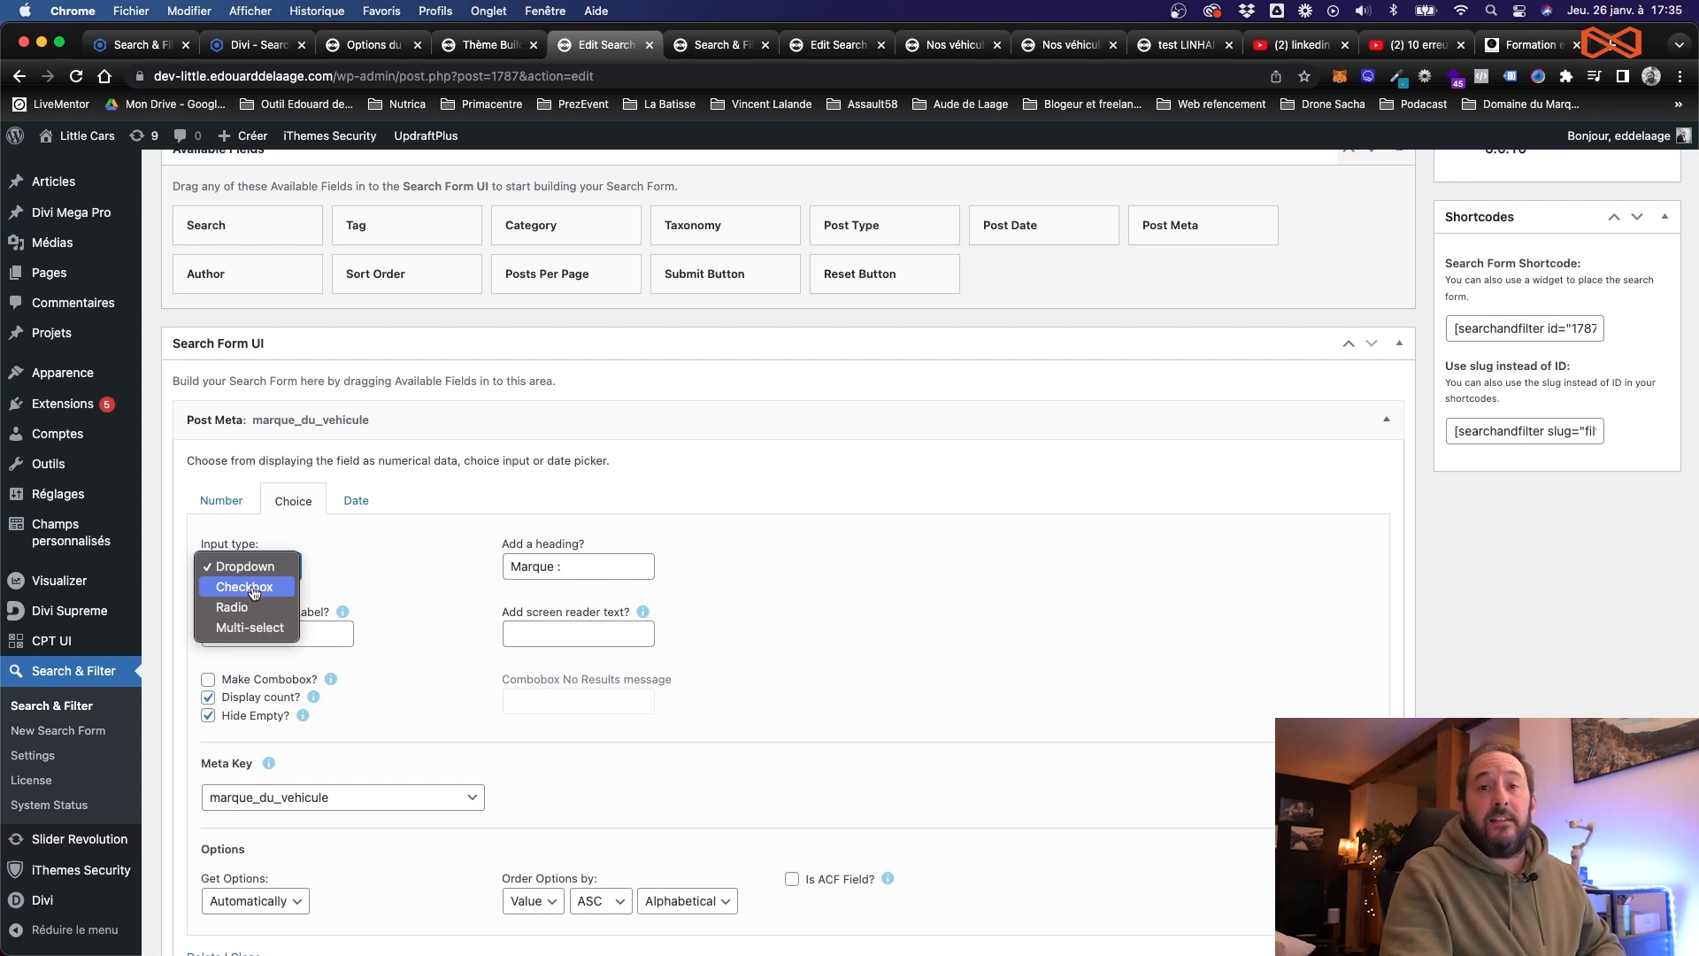
pyautogui.click(390, 554)
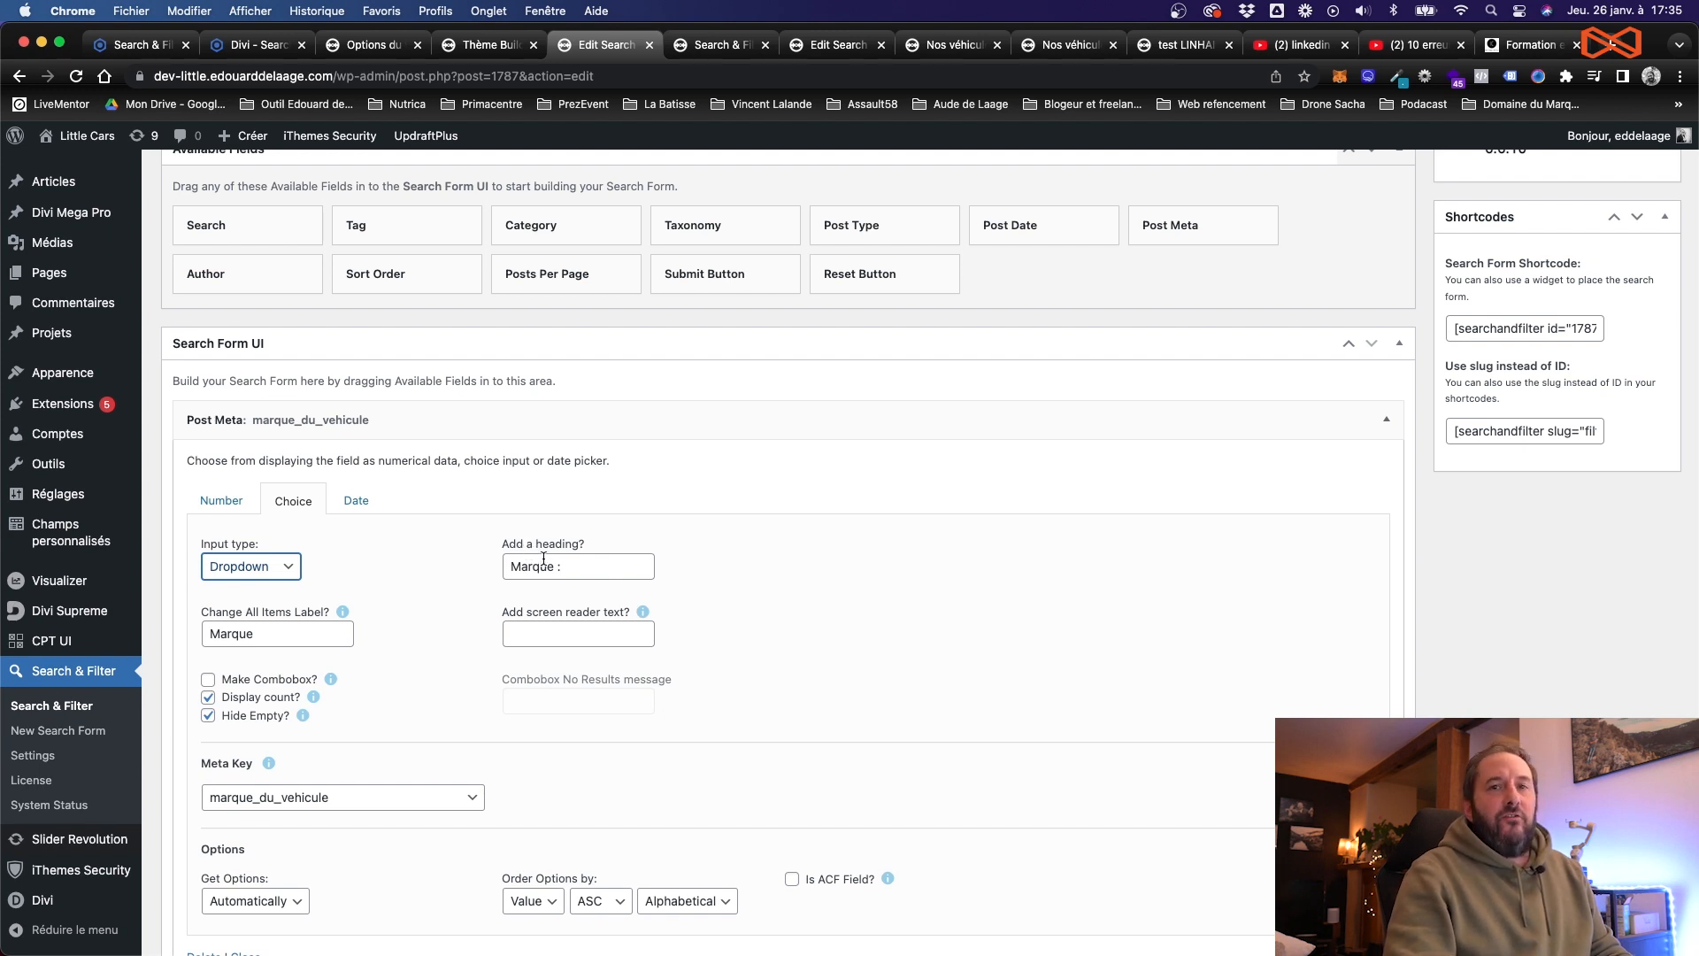
pyautogui.click(286, 628)
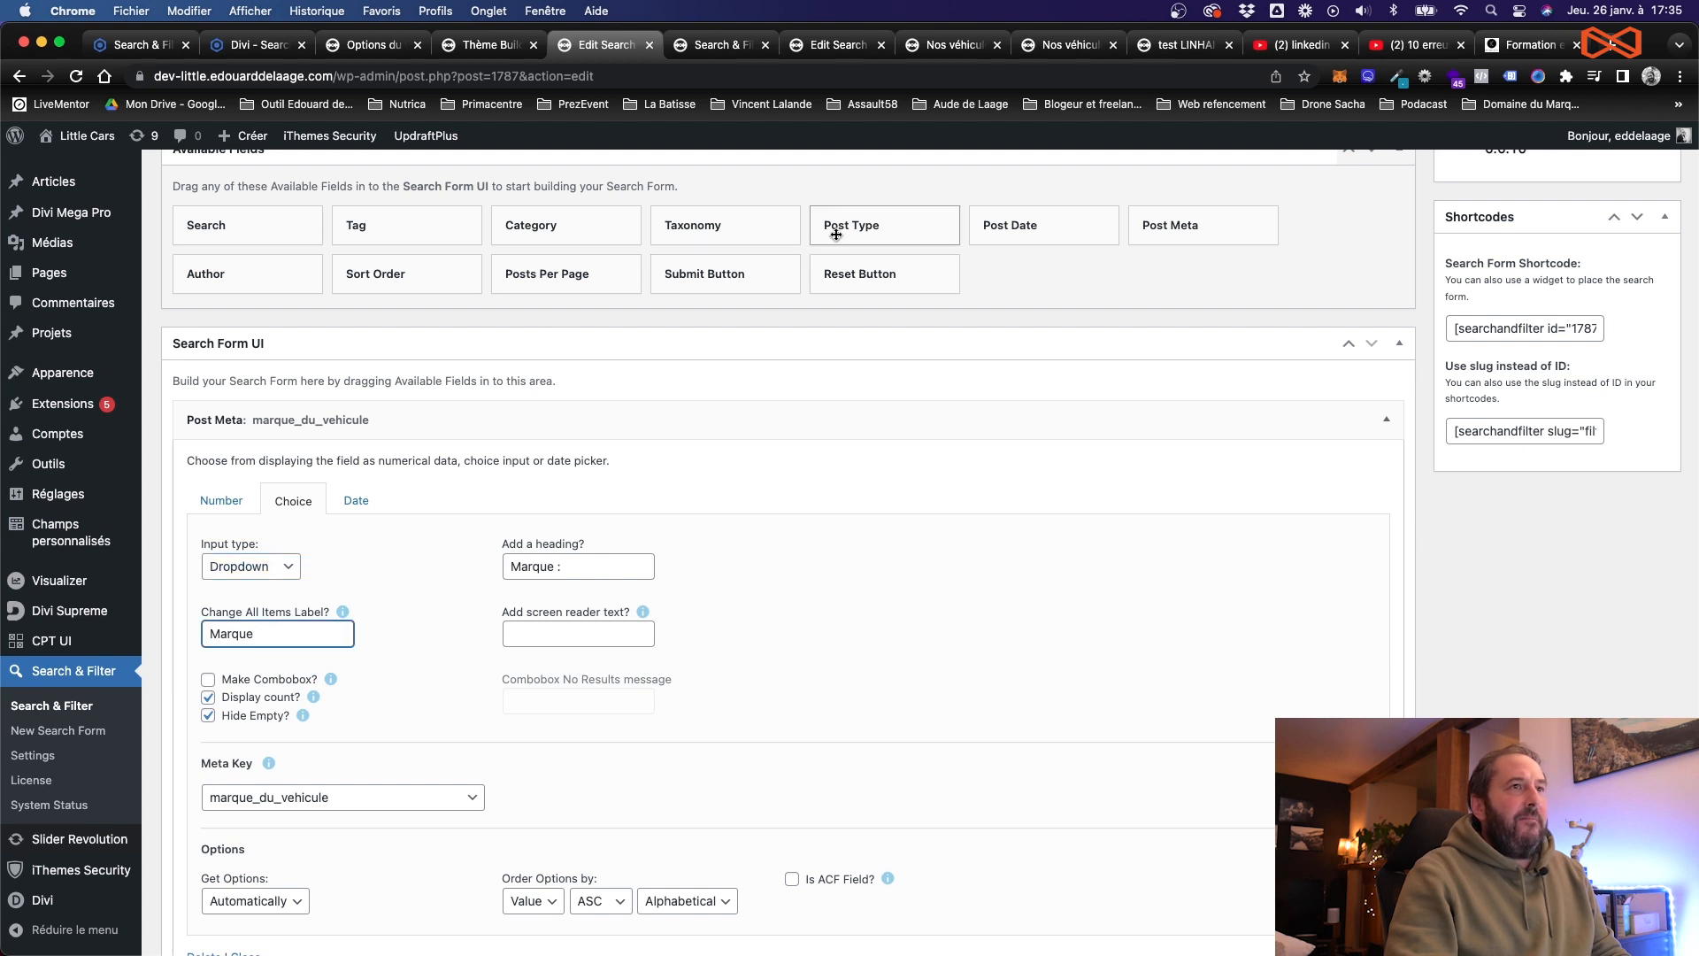
# Step: Reset the brand filter on the public used vehicles page to its default Marque option
pyautogui.click(971, 52)
pyautogui.click(1055, 51)
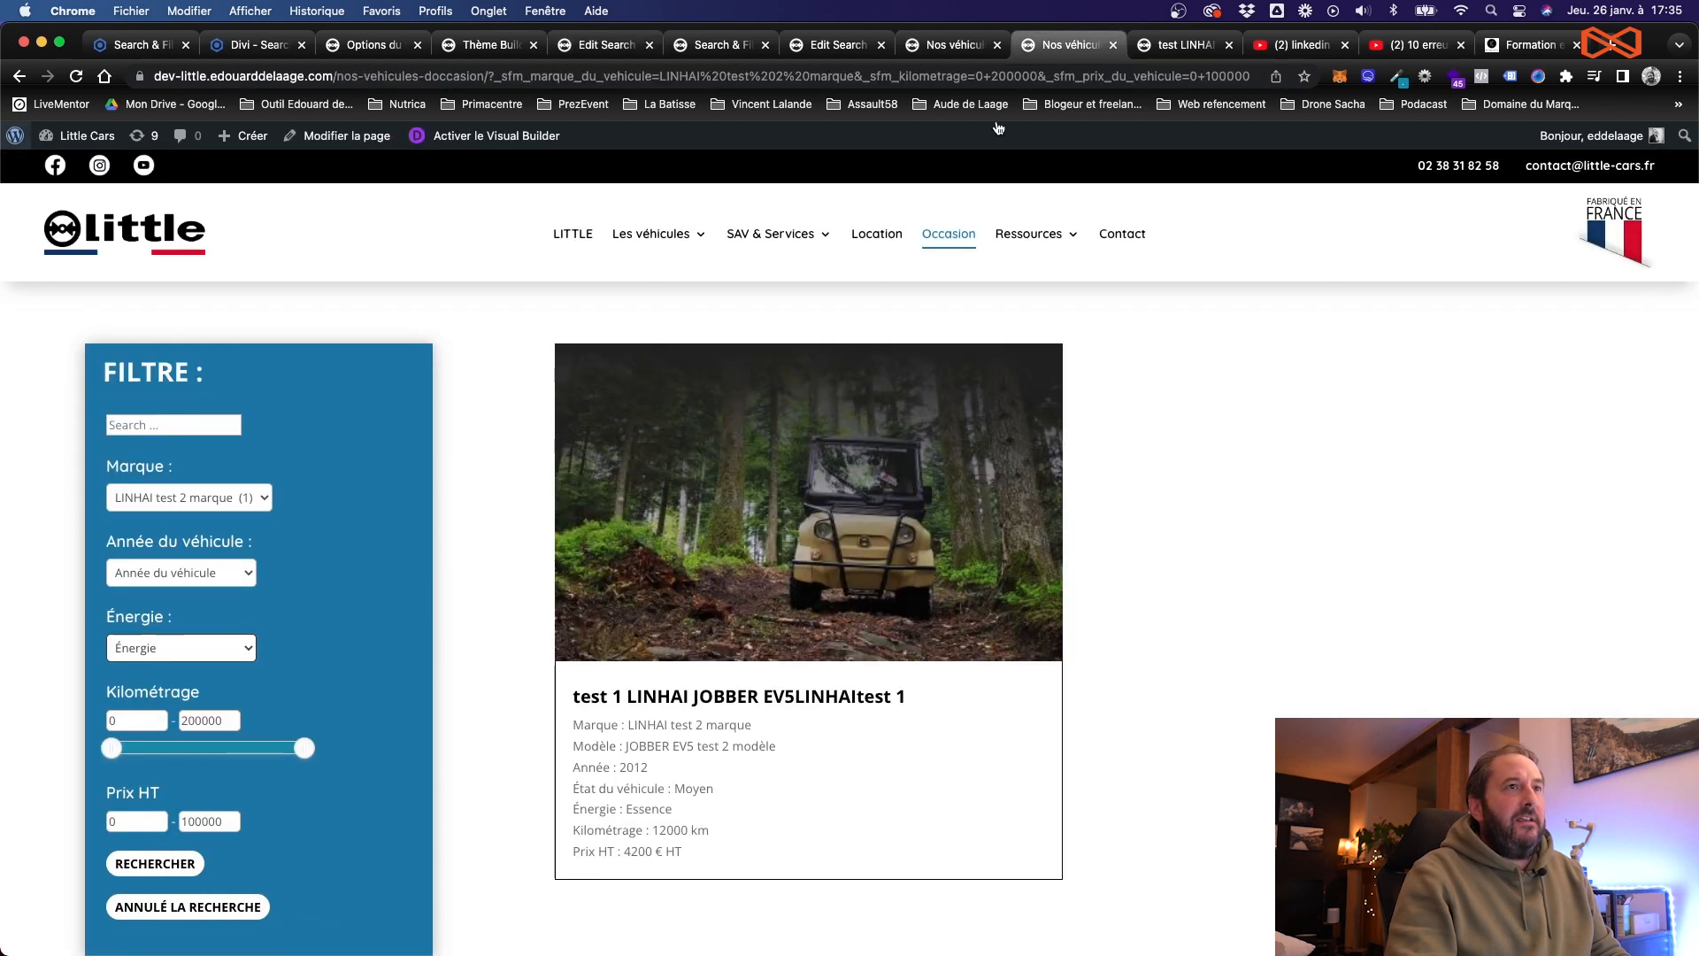
pyautogui.click(181, 501)
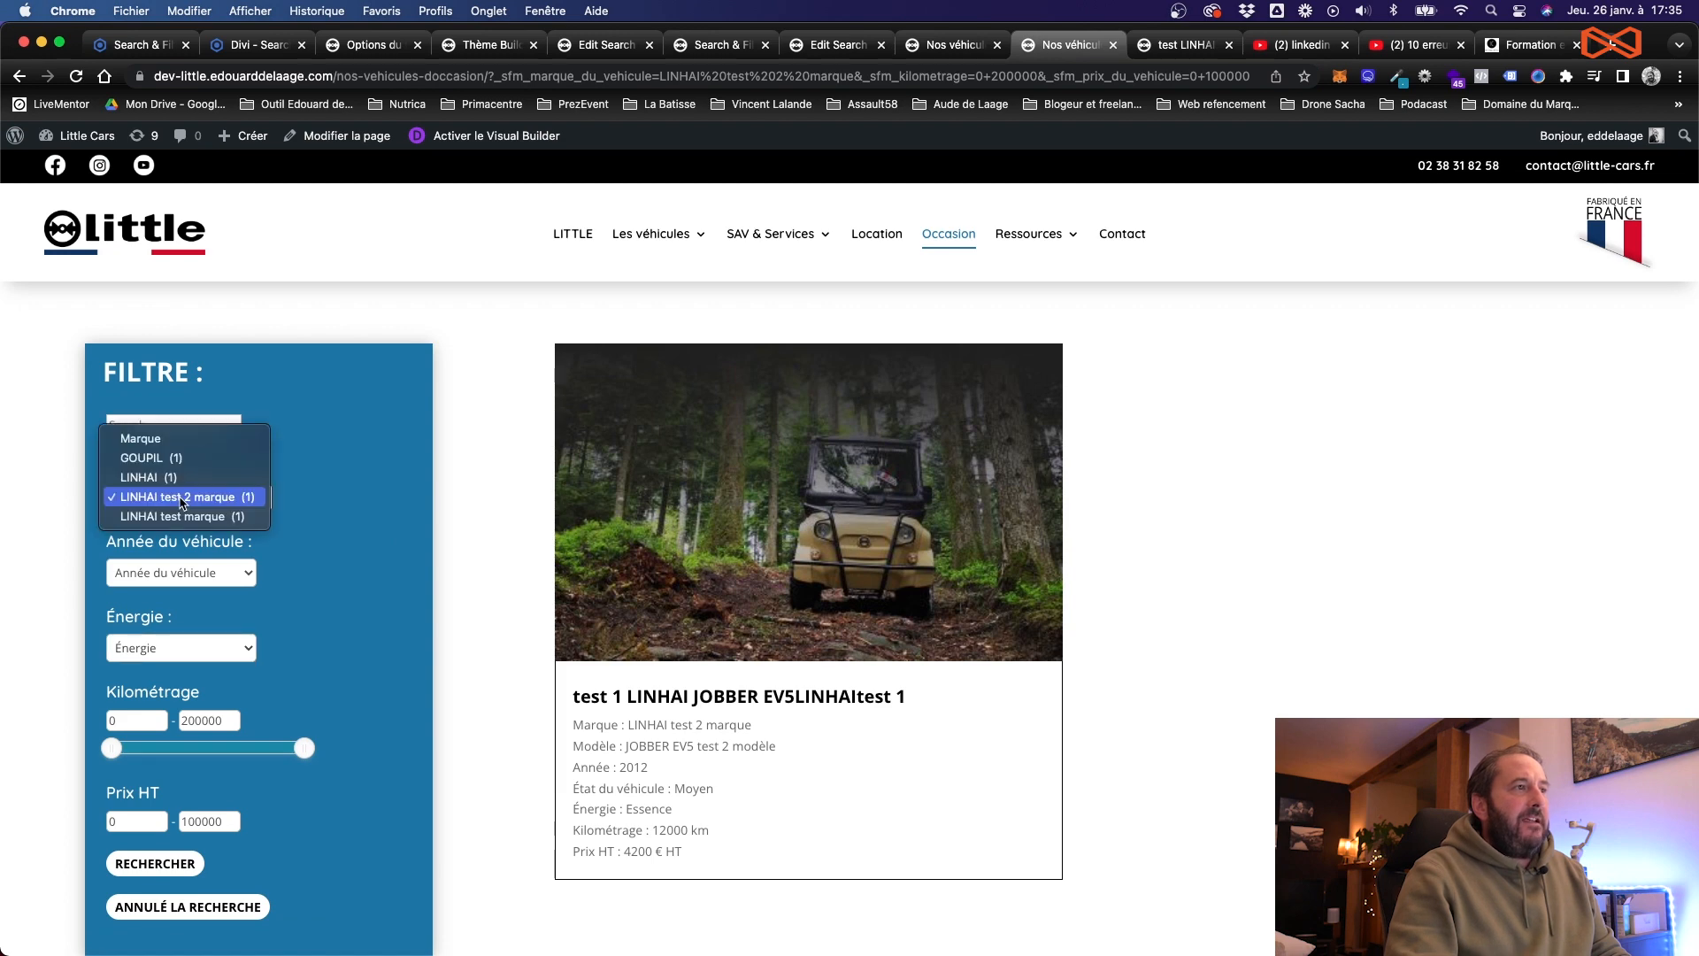
pyautogui.click(148, 440)
# Step: Clear the Change All Items Label of the marque_du_vehicule field and update the search form
pyautogui.click(713, 47)
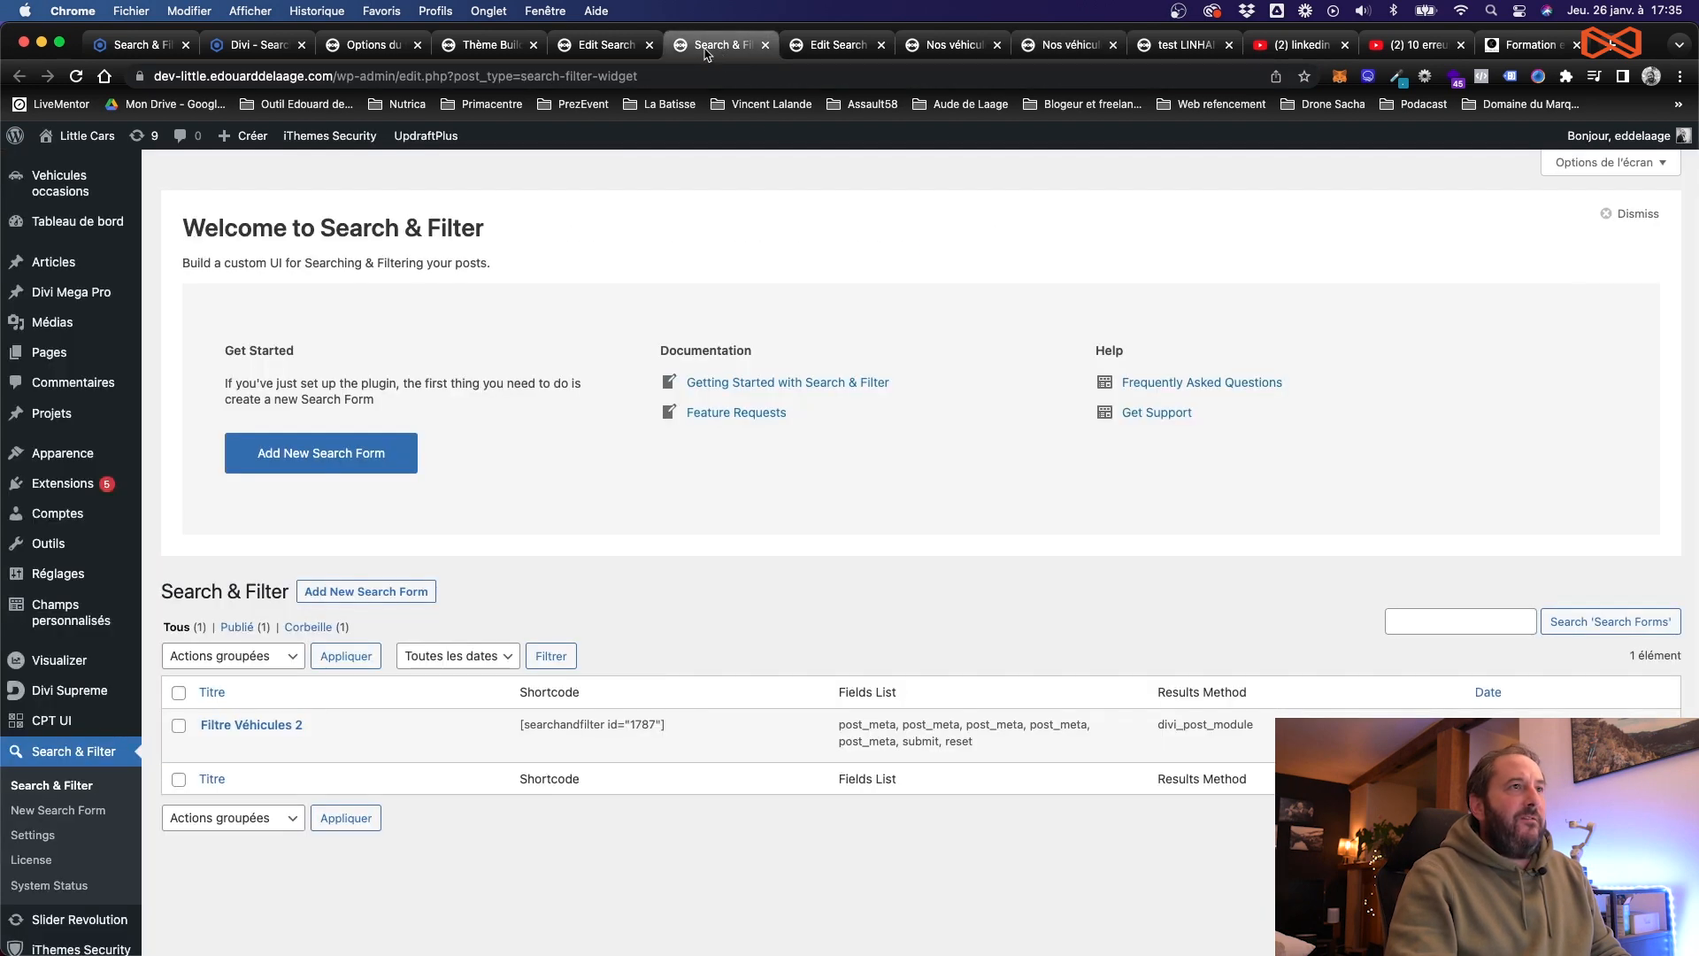
pyautogui.click(606, 44)
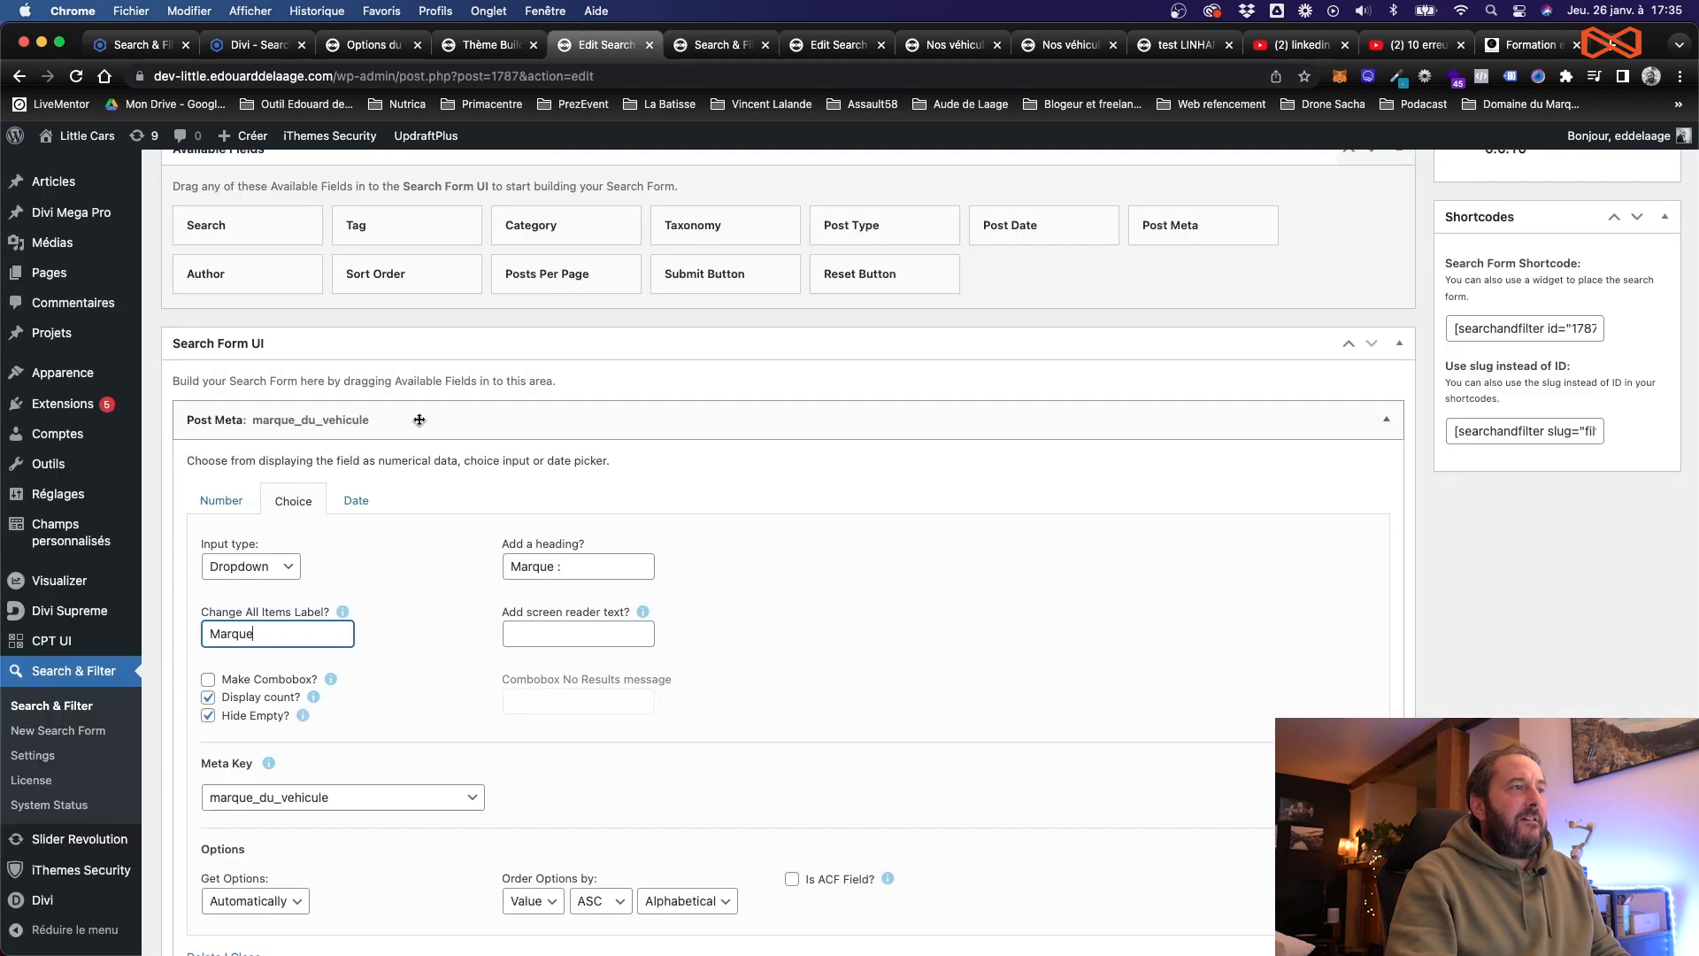
pyautogui.doubleClick(239, 632)
pyautogui.press('BackSpace')
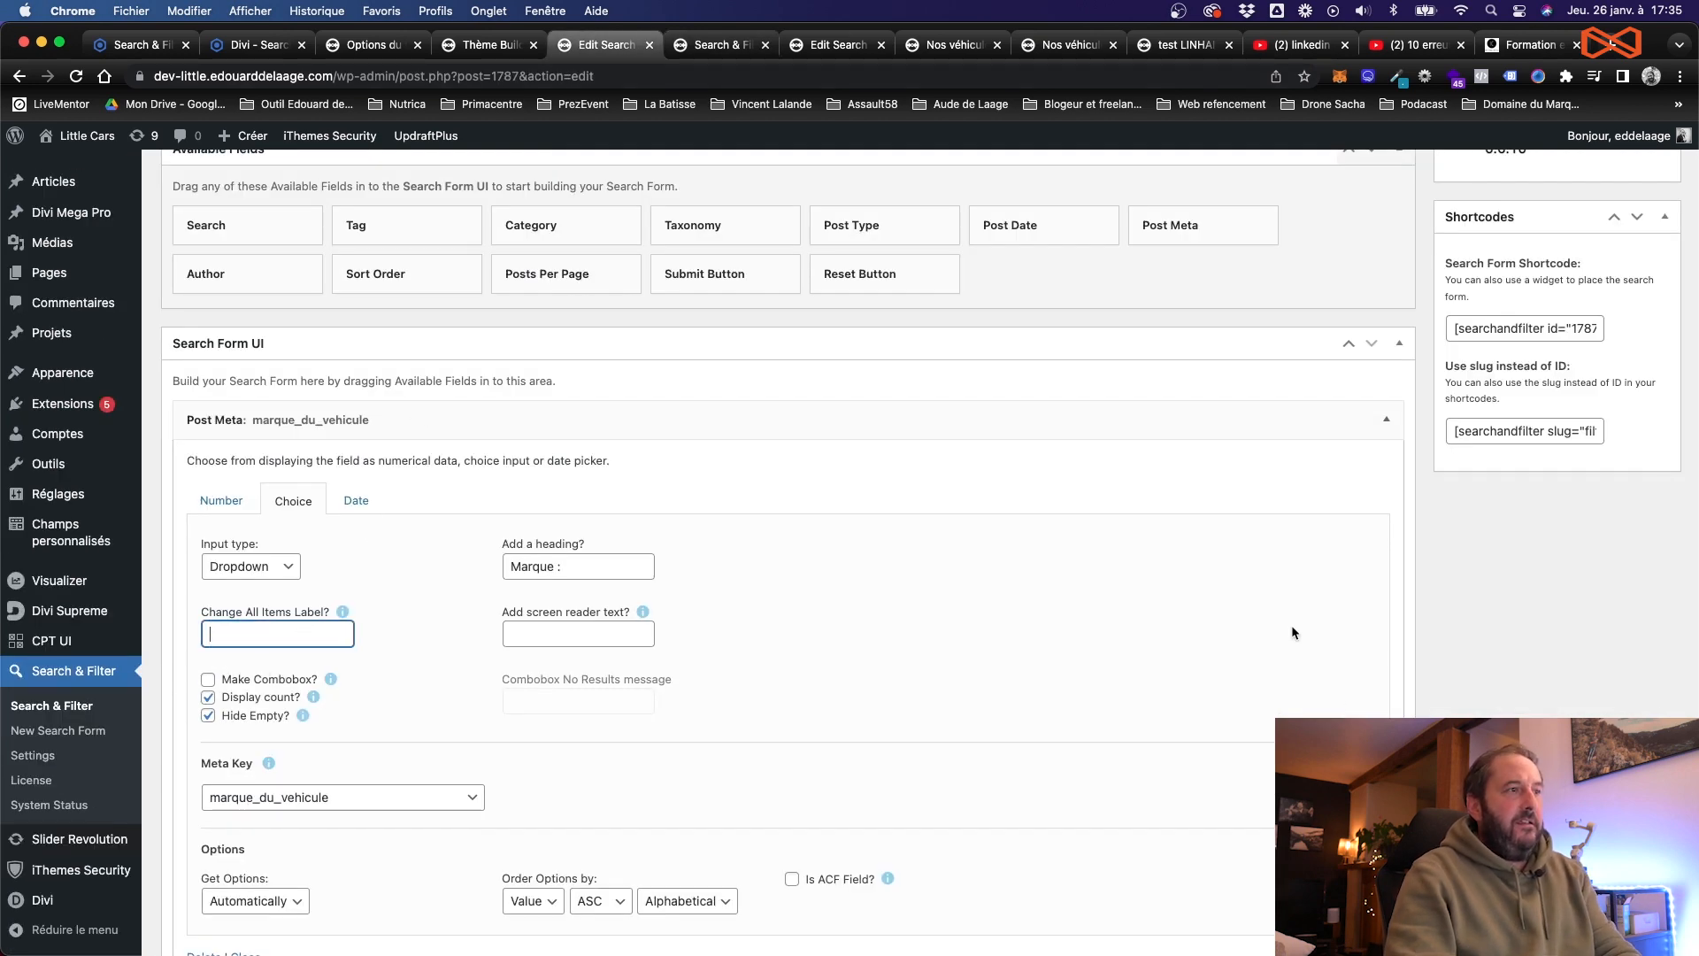
pyautogui.scroll(5, 1547, 656)
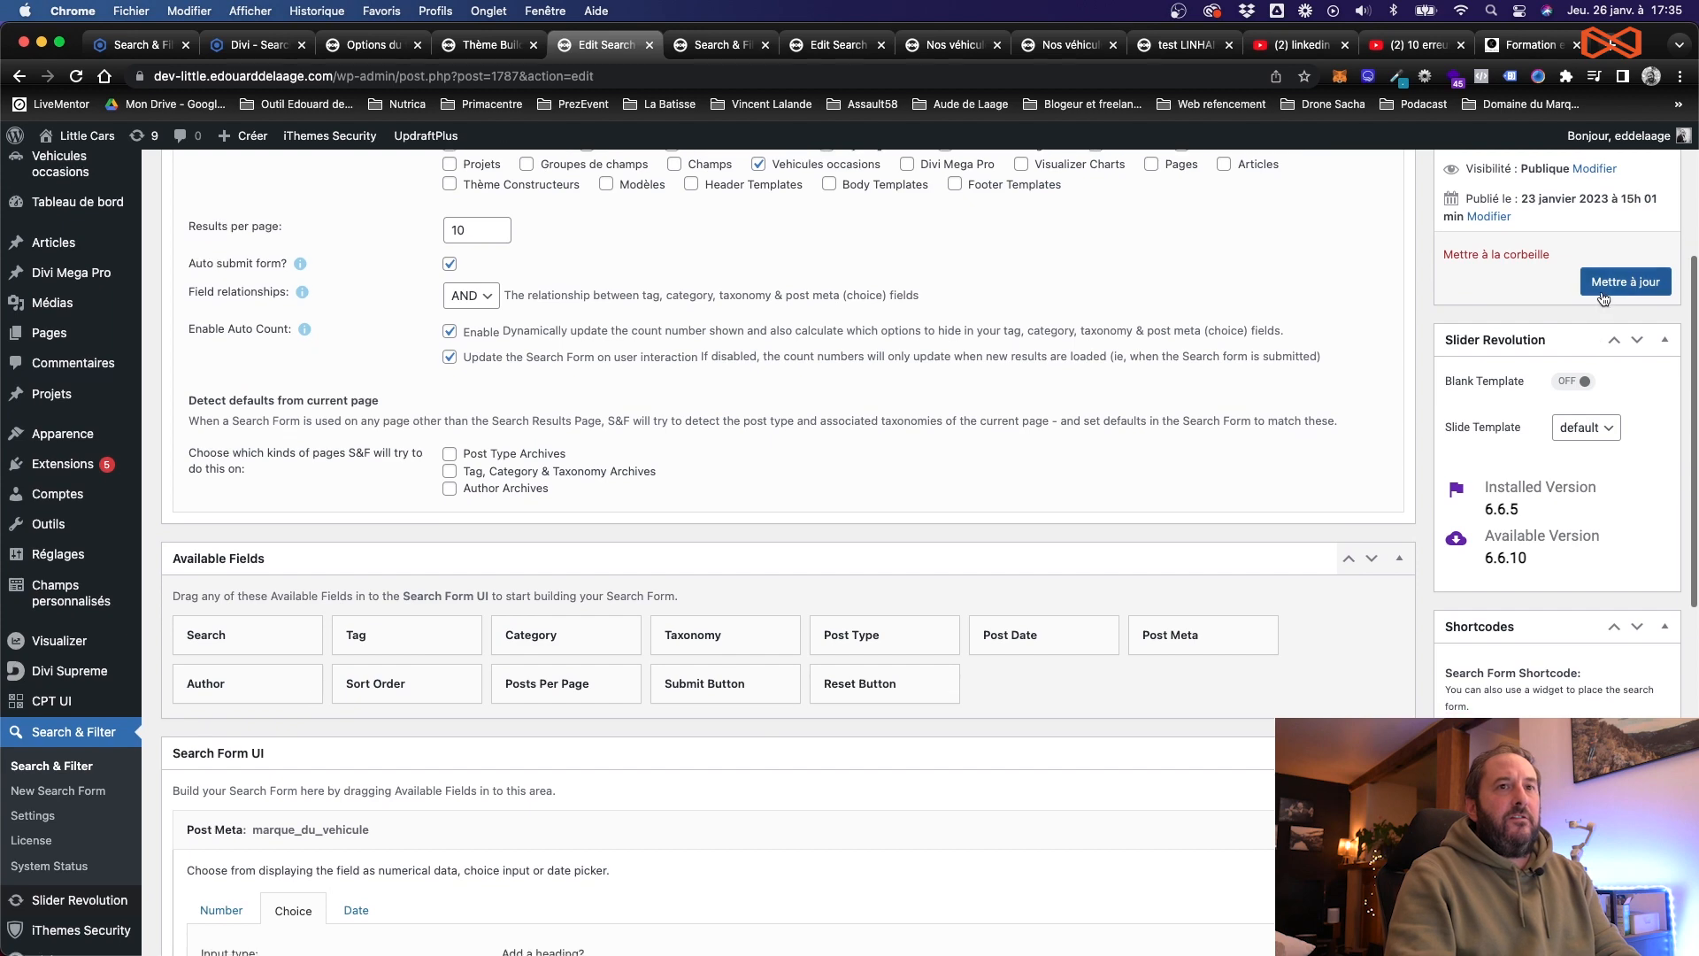
pyautogui.click(1603, 298)
# Step: Reload the public used vehicles page and compare the default entries of the Marque and Année du véhicule filters
pyautogui.click(1044, 46)
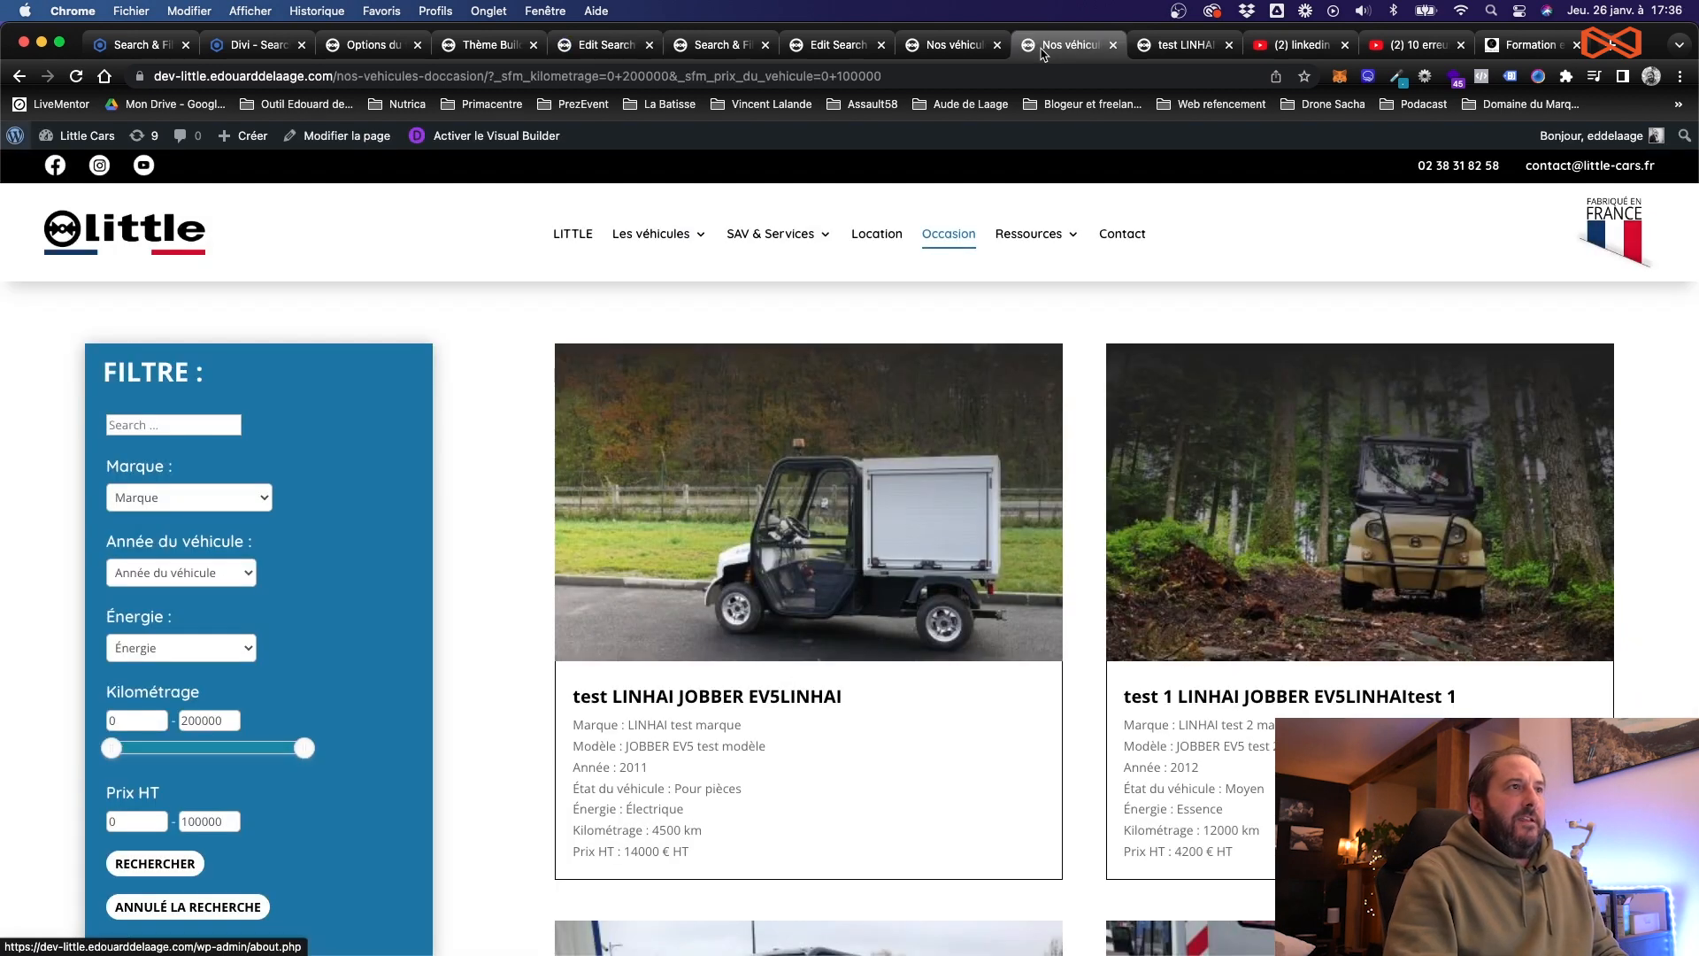
pyautogui.press('super+r')
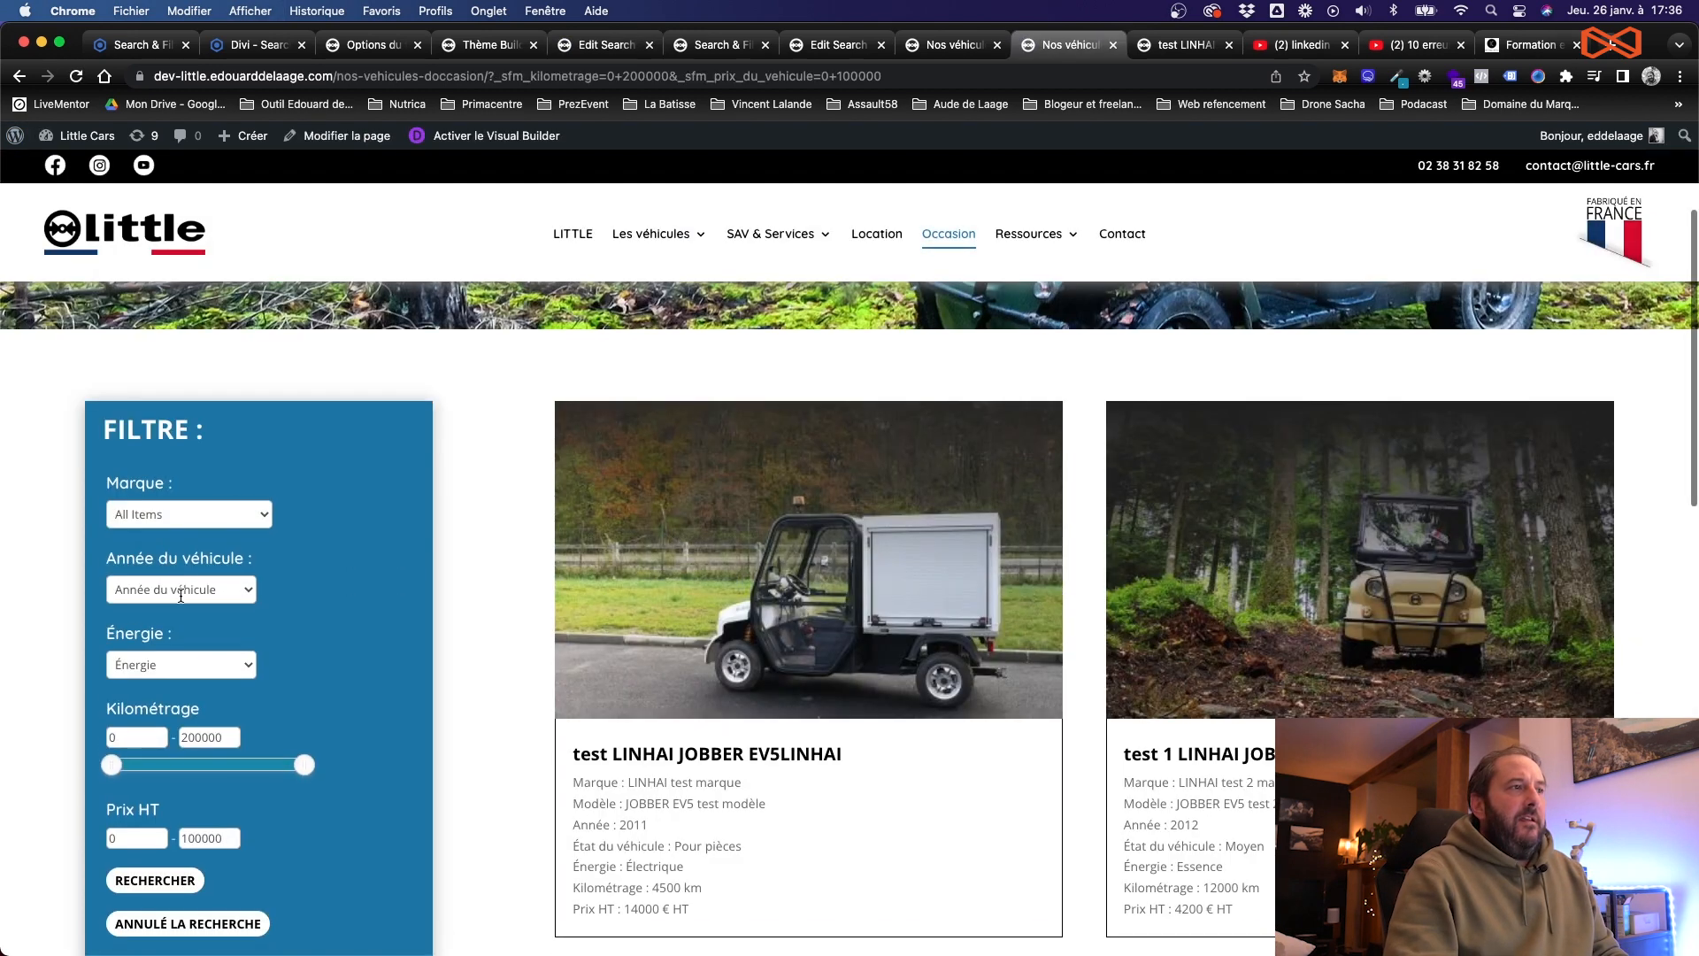
pyautogui.click(182, 597)
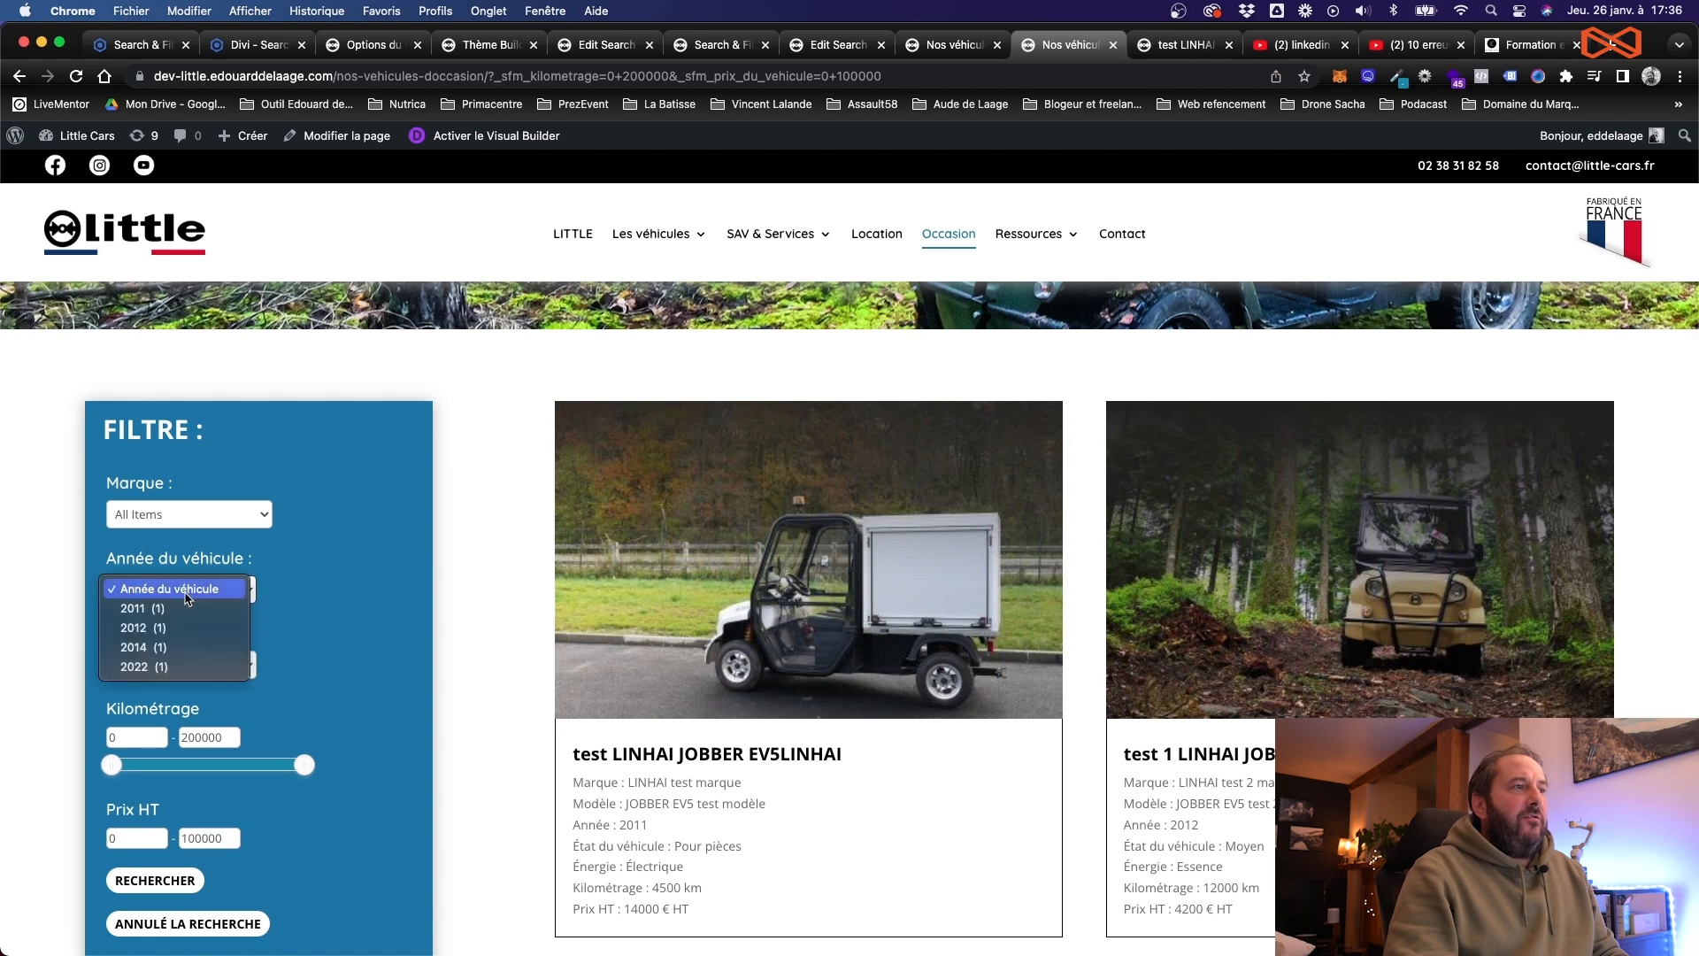
pyautogui.click(187, 591)
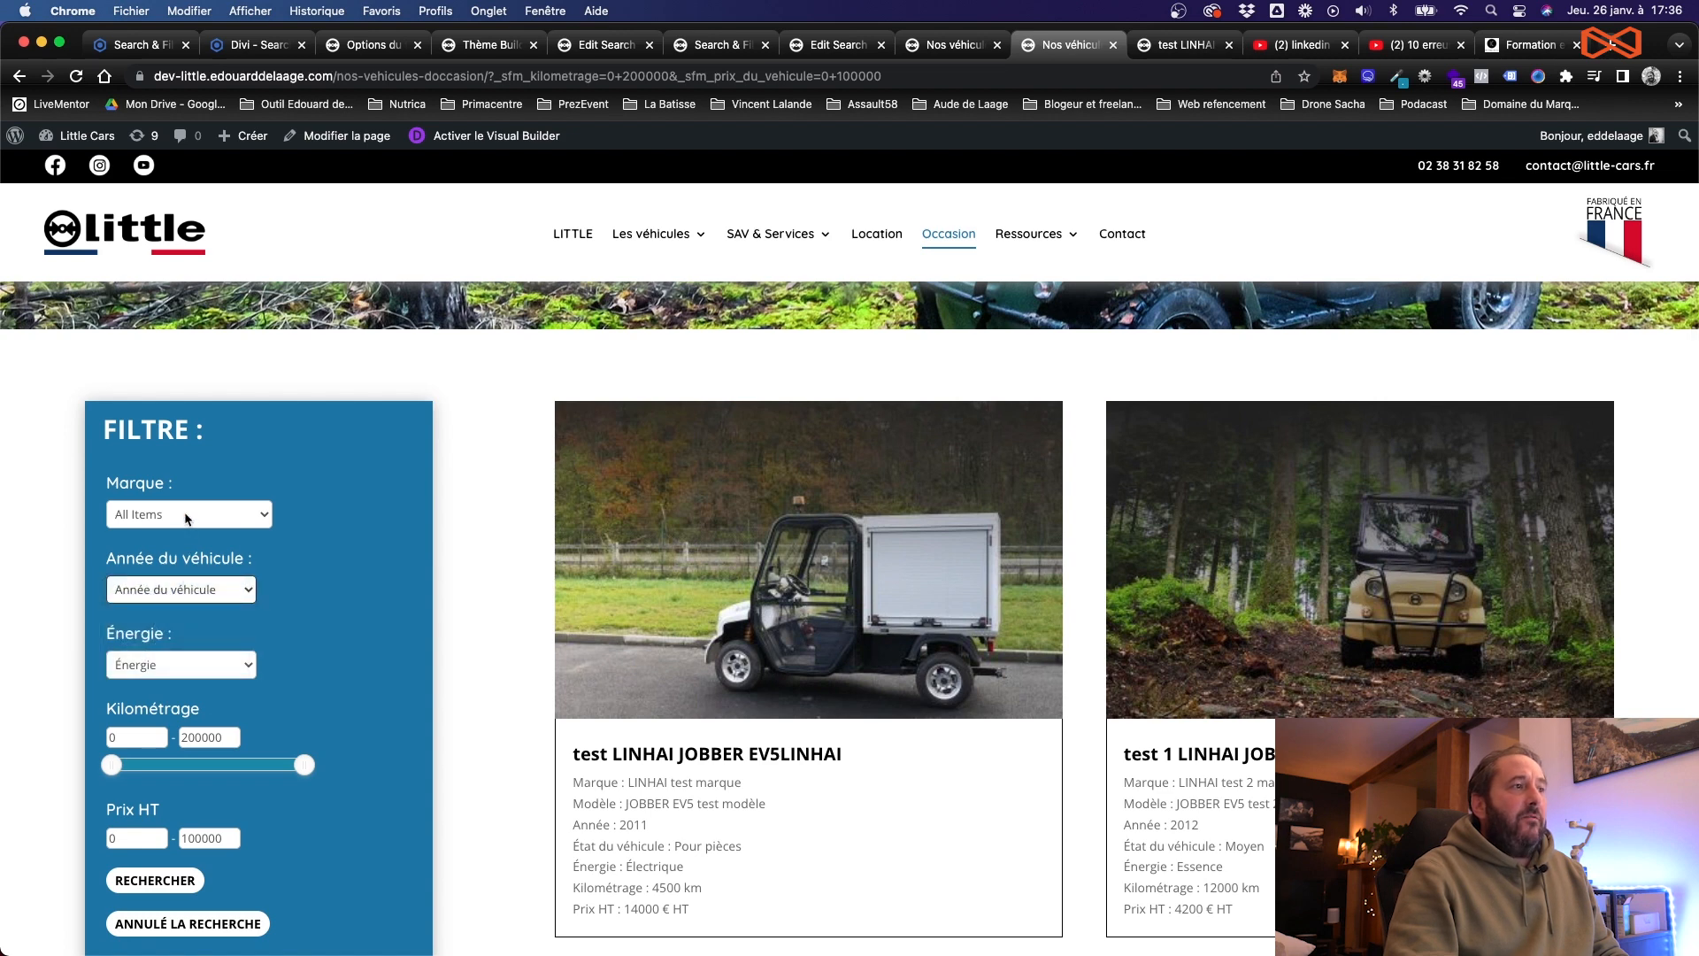
pyautogui.click(187, 519)
pyautogui.click(187, 515)
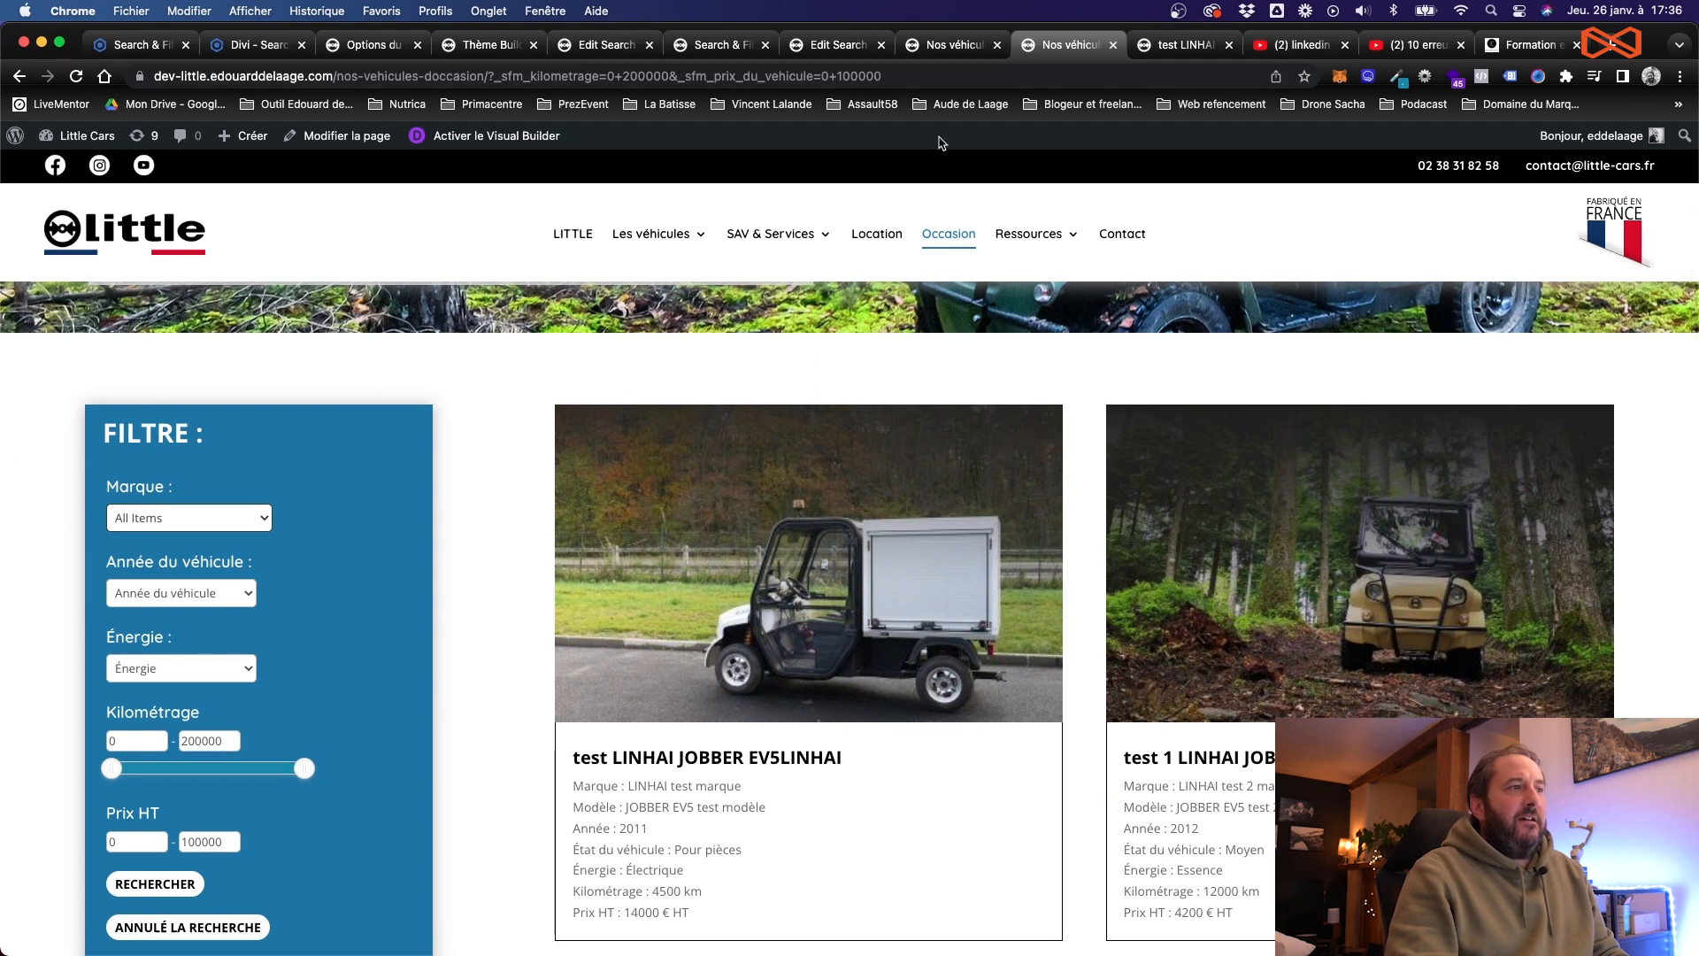
# Step: Set the Change All Items Label of the marque_du_vehicule field to Marque
pyautogui.click(586, 48)
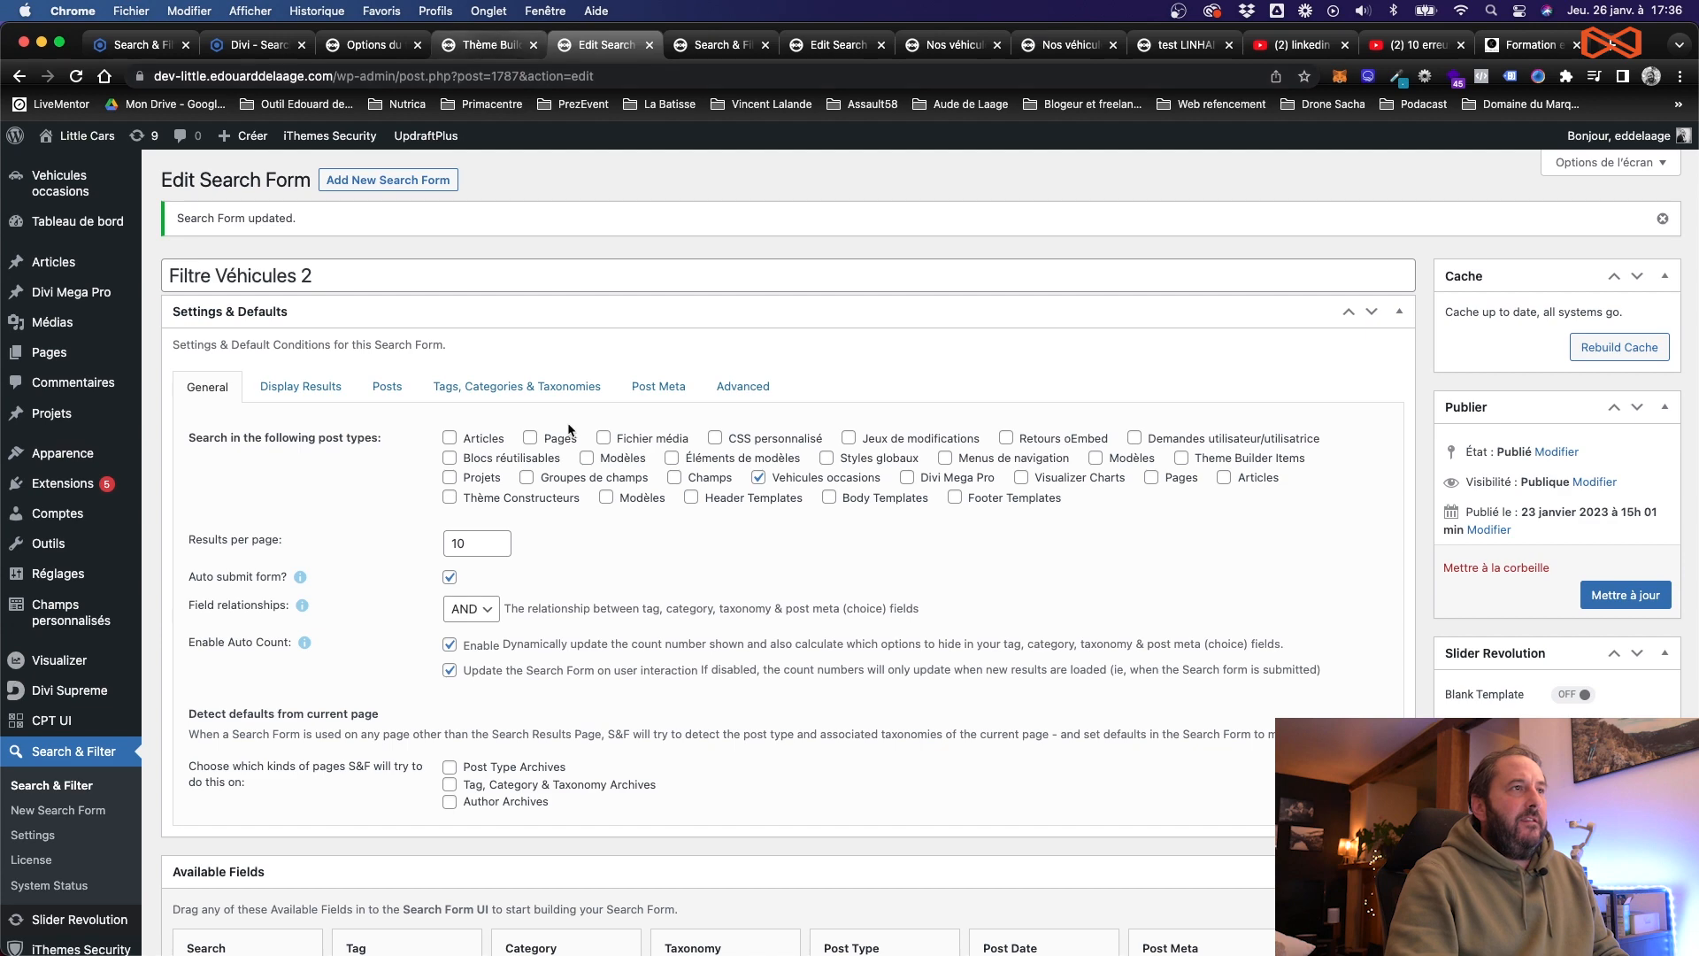
pyautogui.scroll(-10, 566, 434)
pyautogui.click(493, 555)
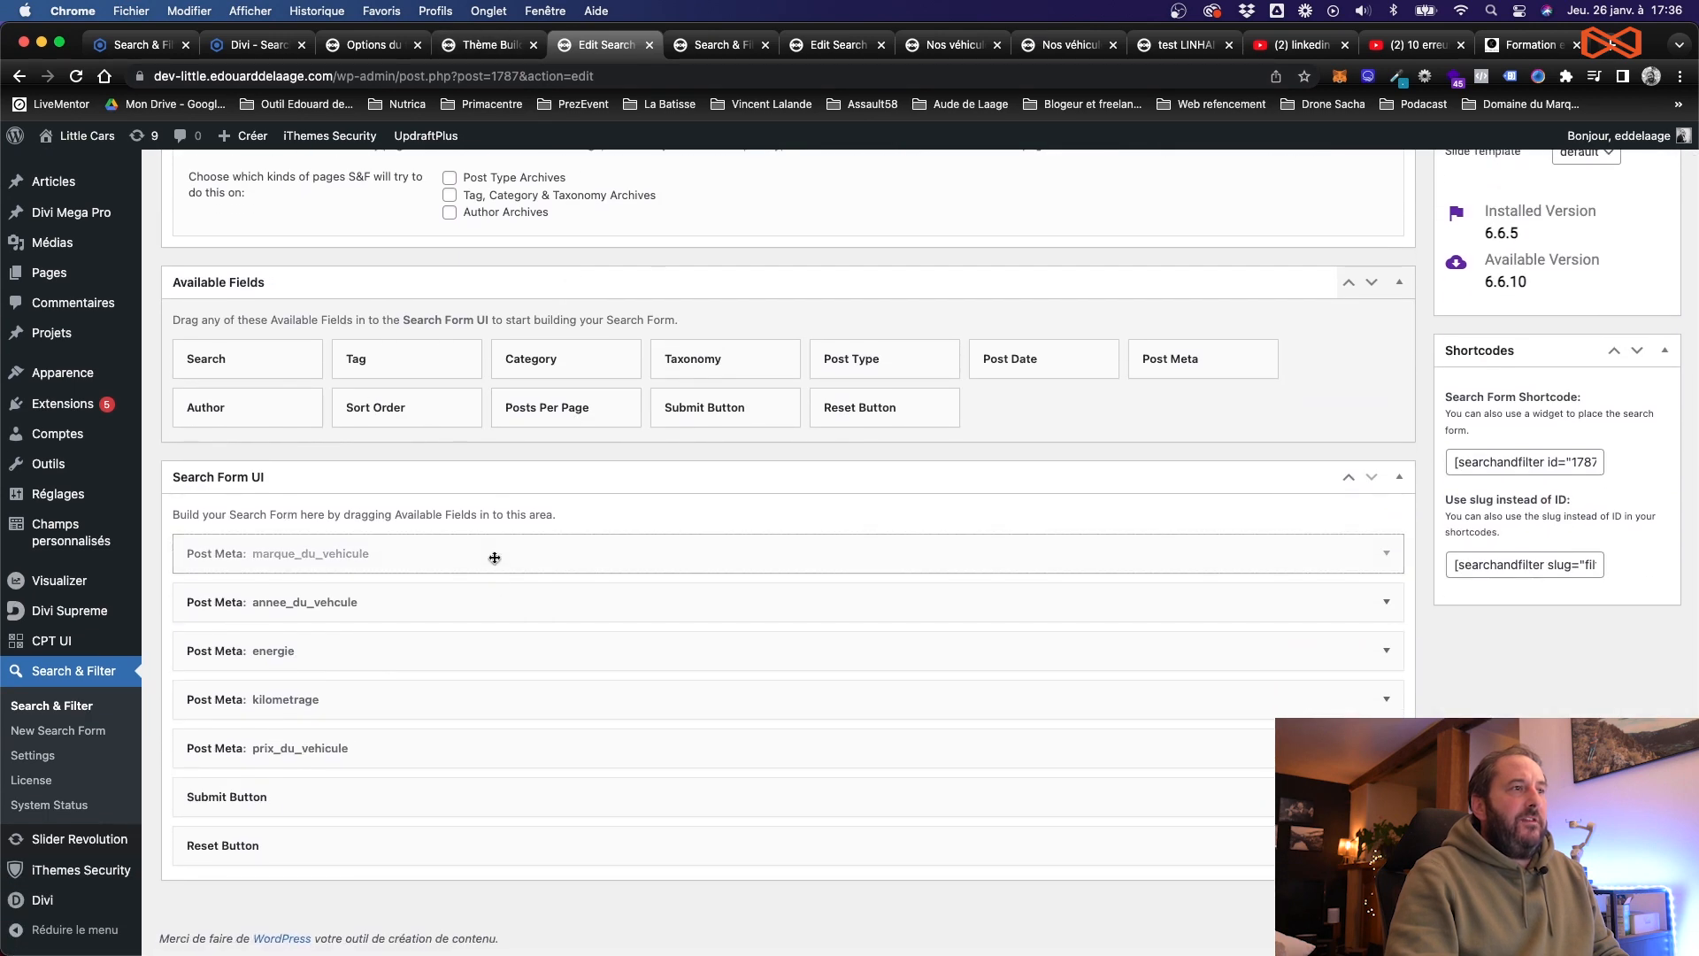
pyautogui.click(264, 759)
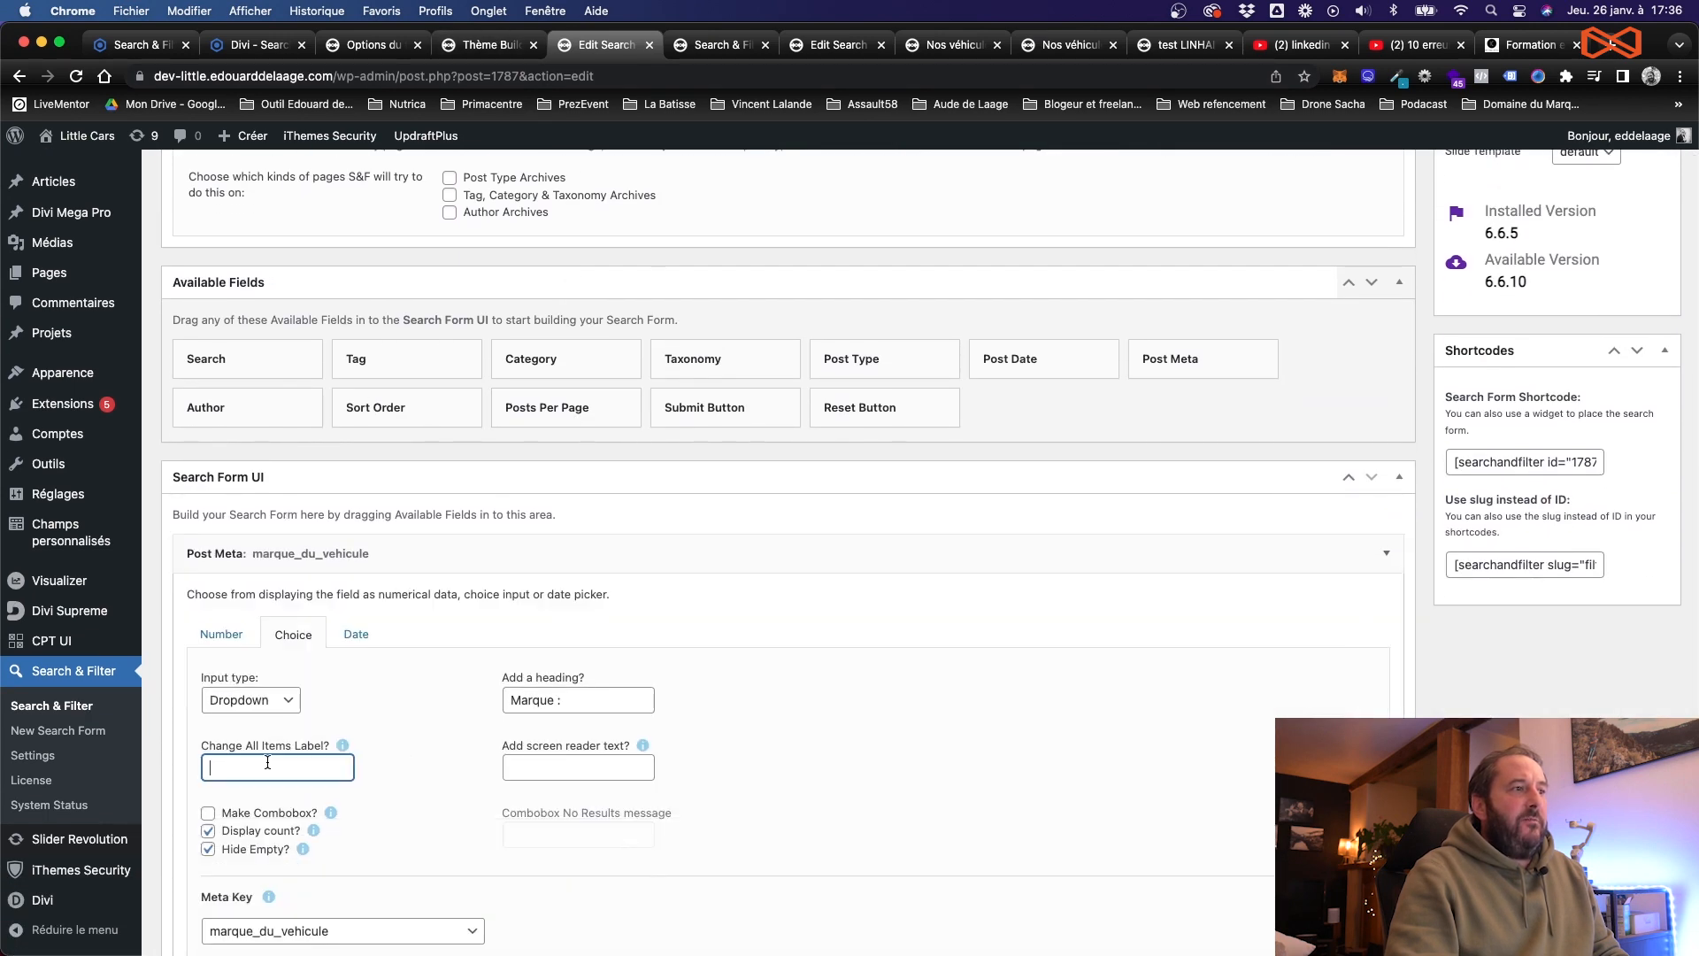
pyautogui.write('Marque')
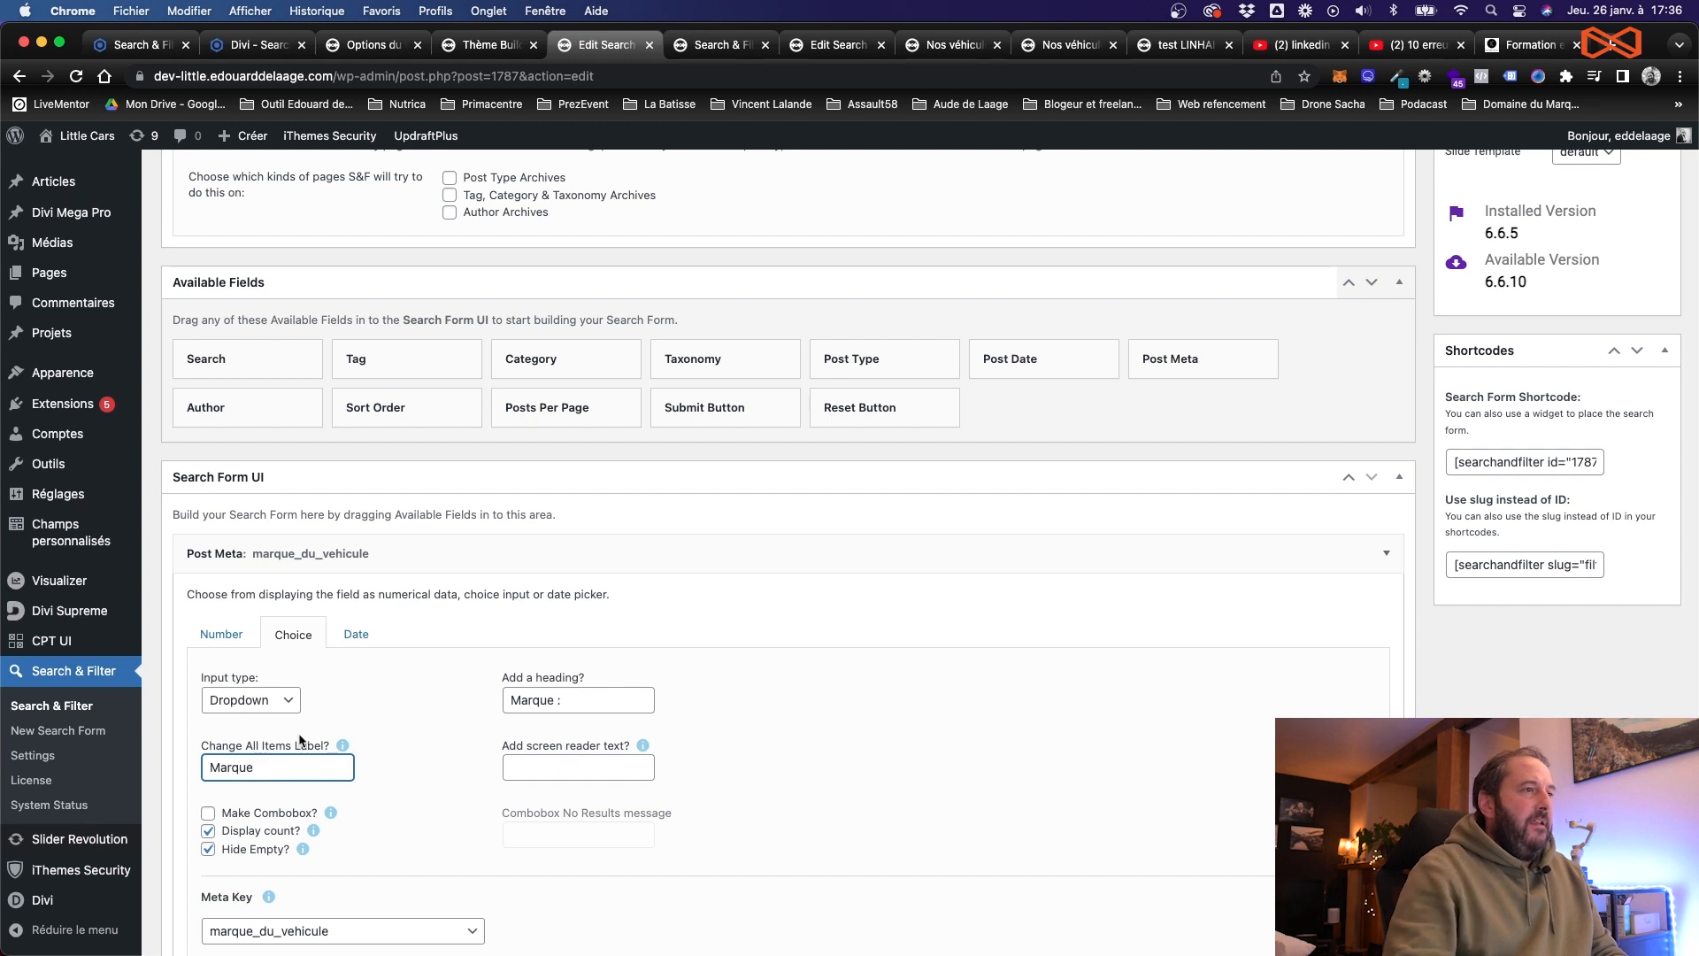
pyautogui.click(462, 694)
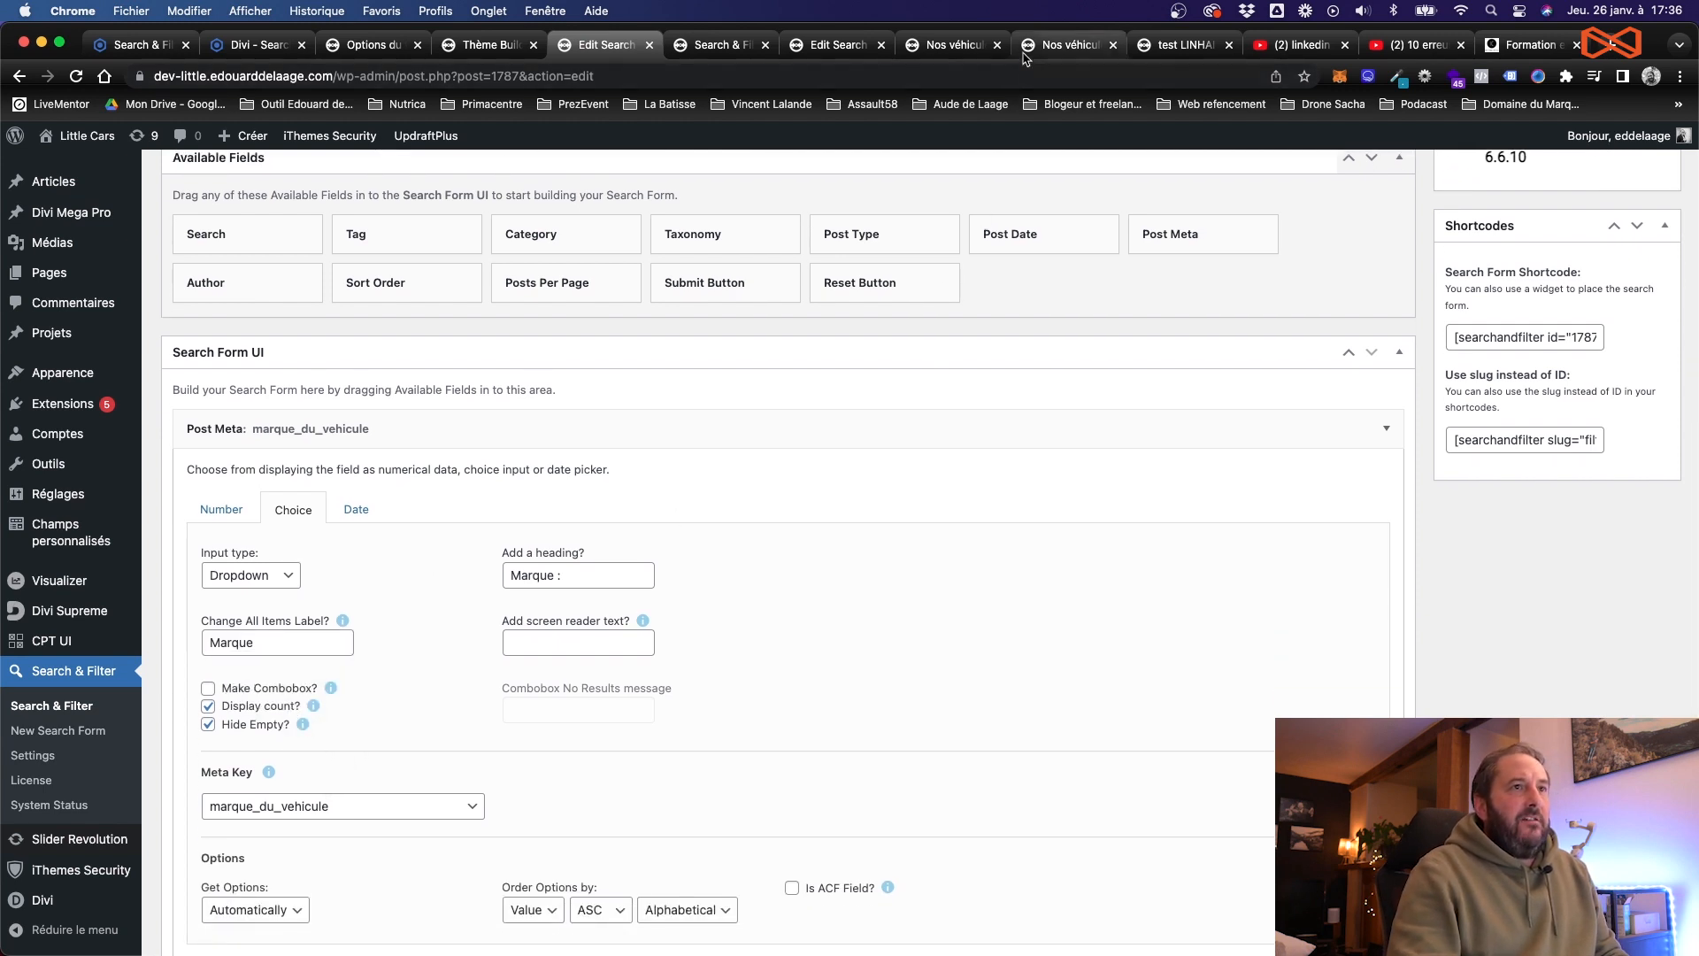
# Step: Check the brand options offered by the Marque filter on the public used vehicles page
pyautogui.click(1069, 44)
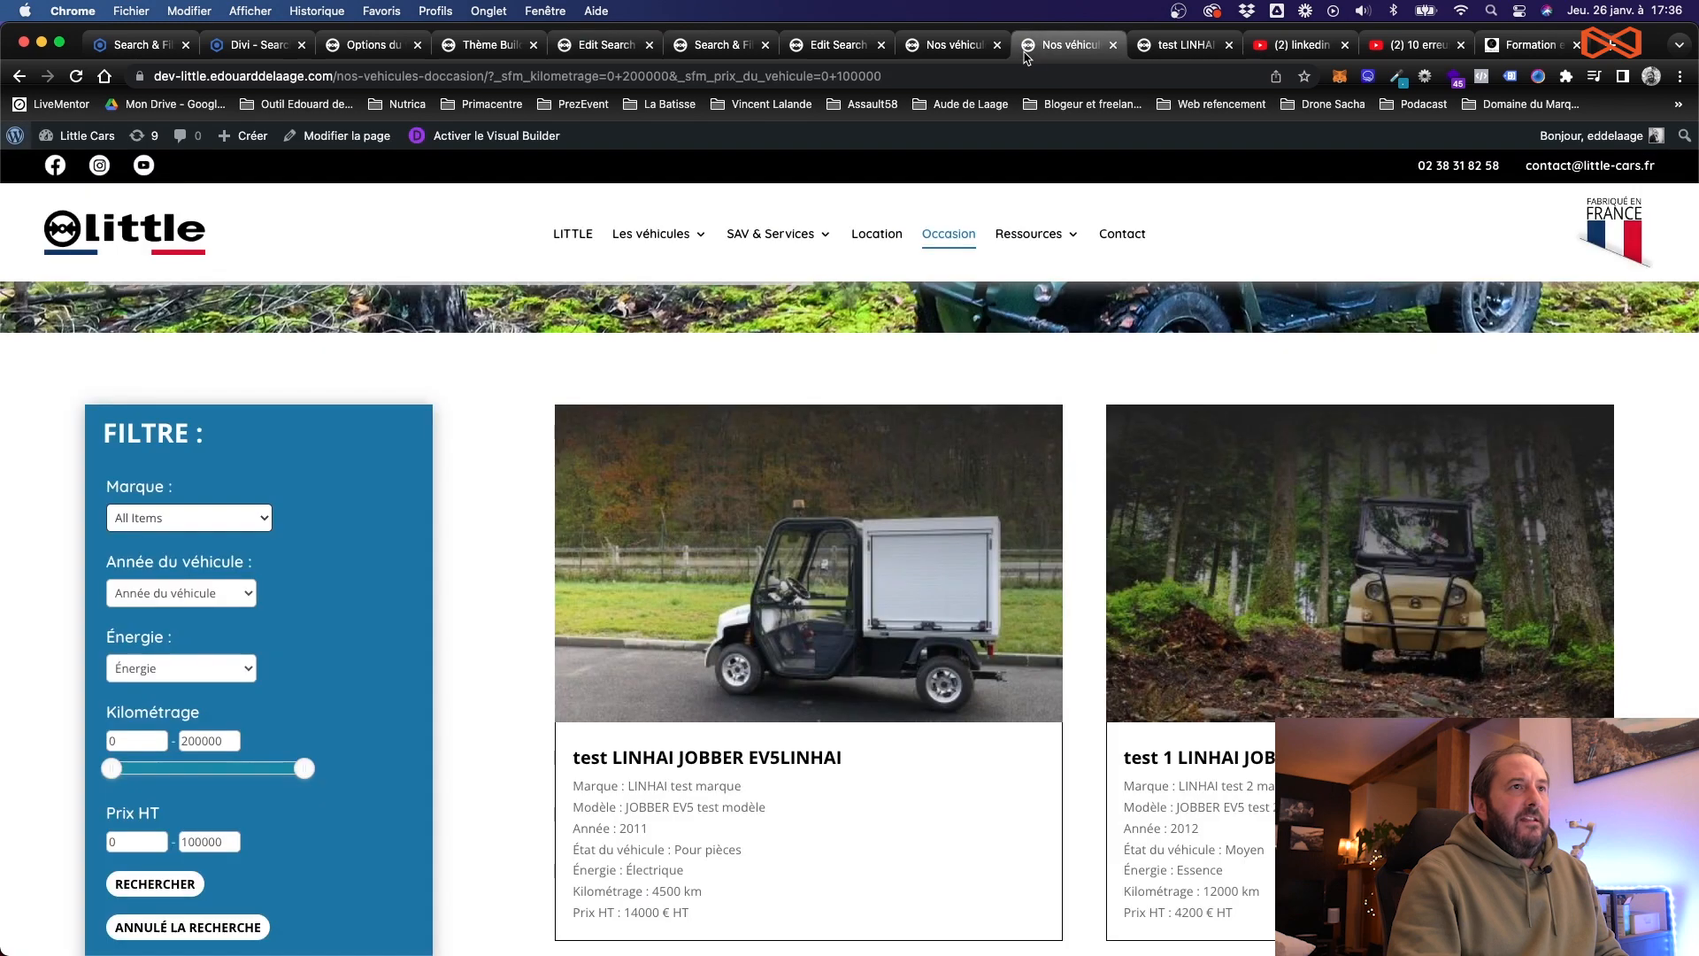
pyautogui.click(169, 528)
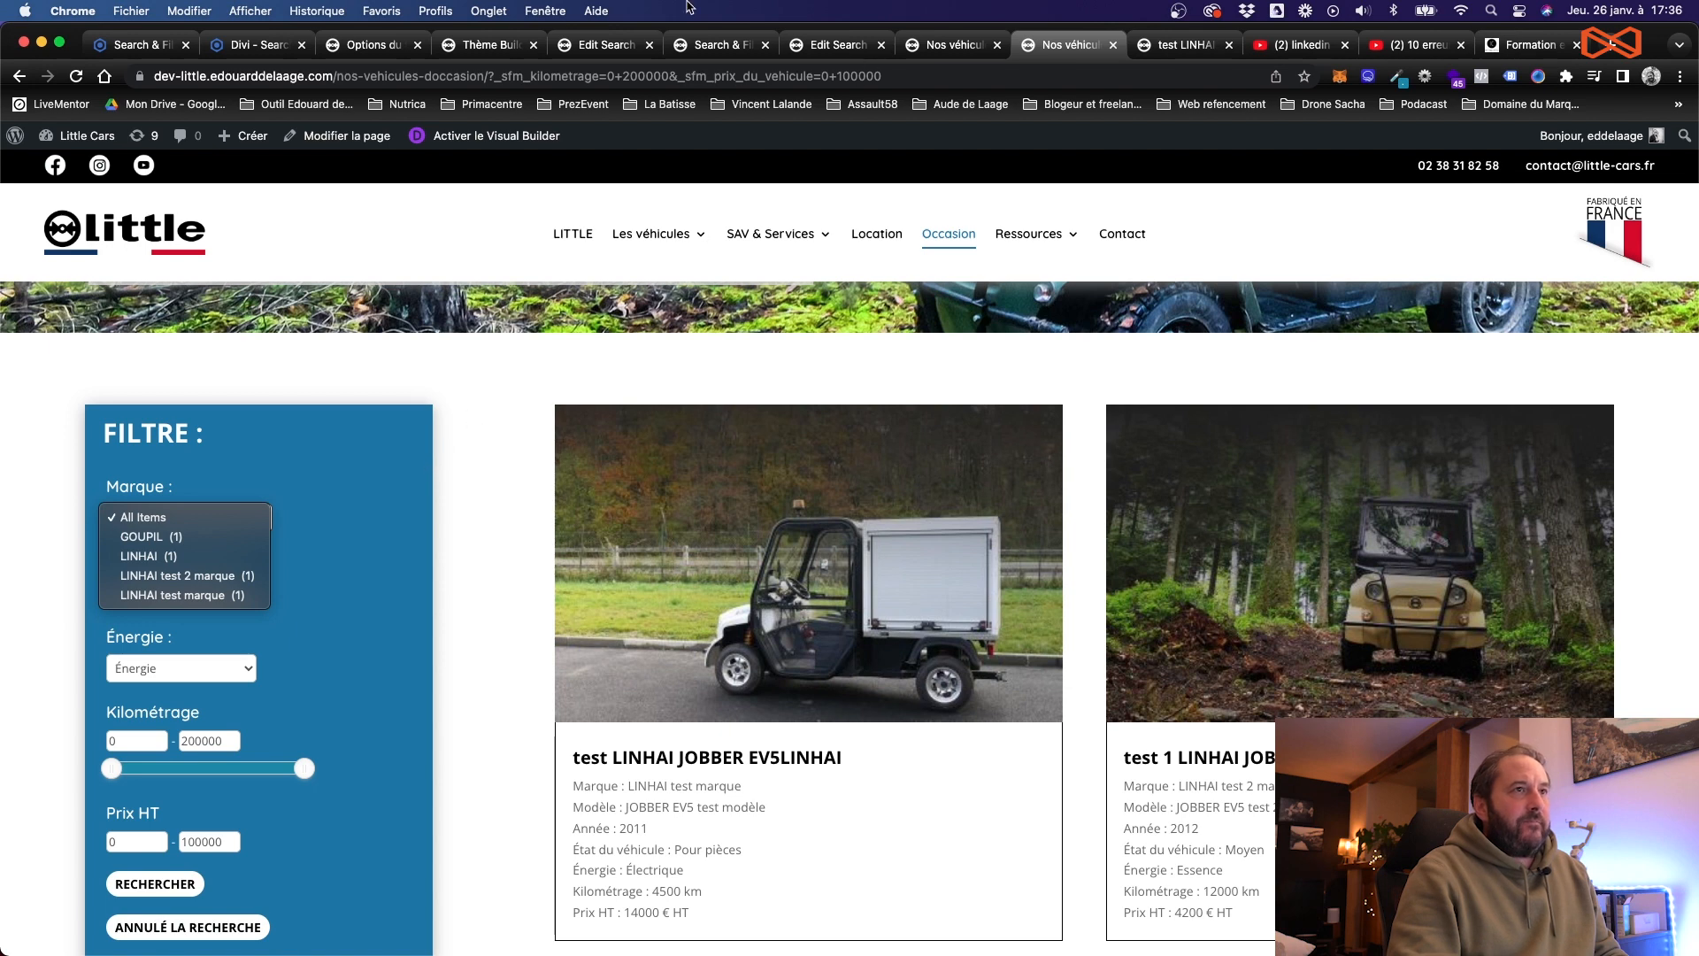
pyautogui.click(577, 44)
pyautogui.click(584, 44)
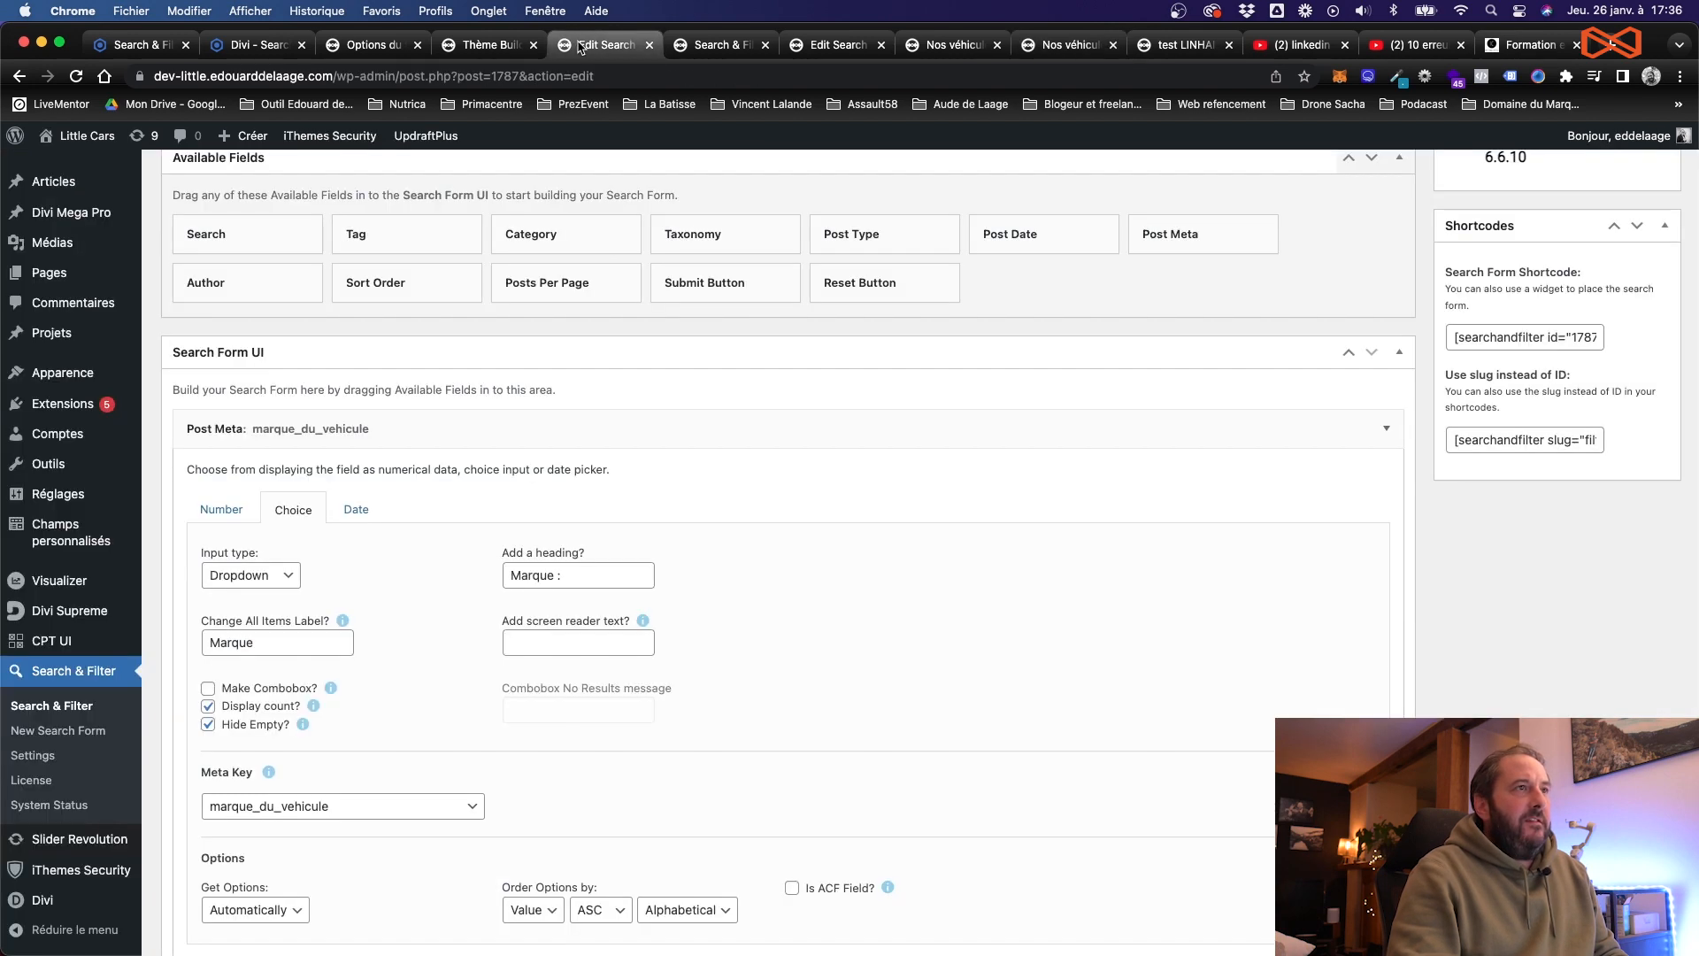
# Step: Show the available Meta Key choices for the marque_du_vehicule field in the search form editor
pyautogui.scroll(-5, 584, 445)
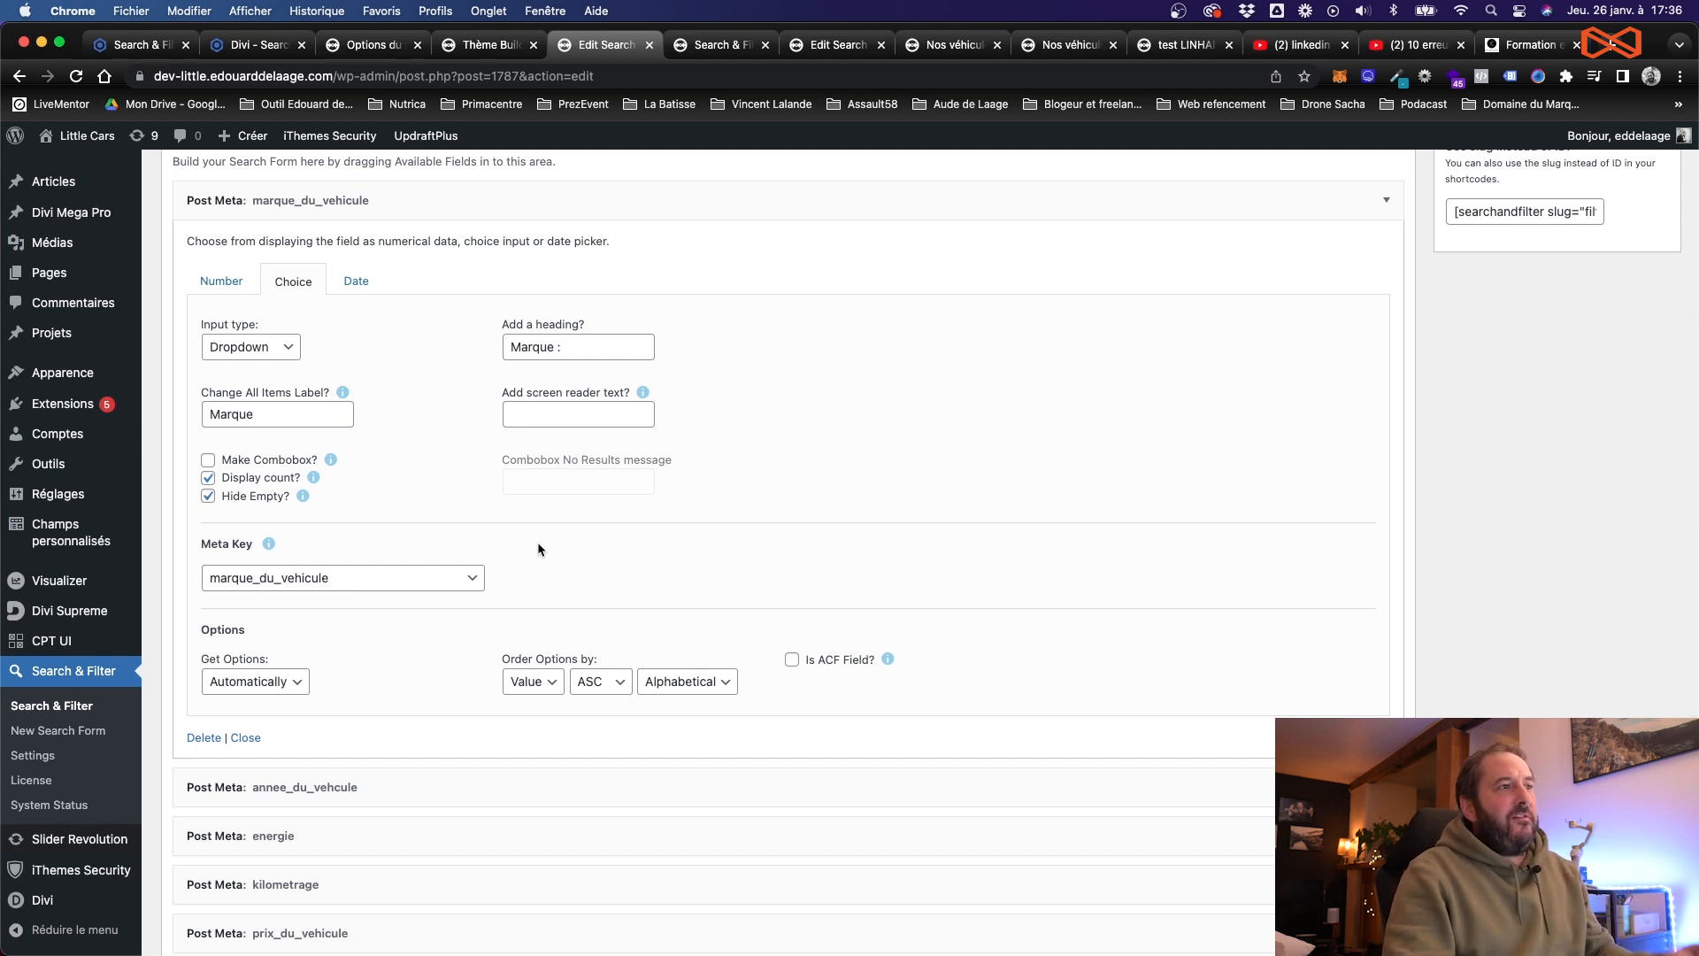
pyautogui.click(468, 577)
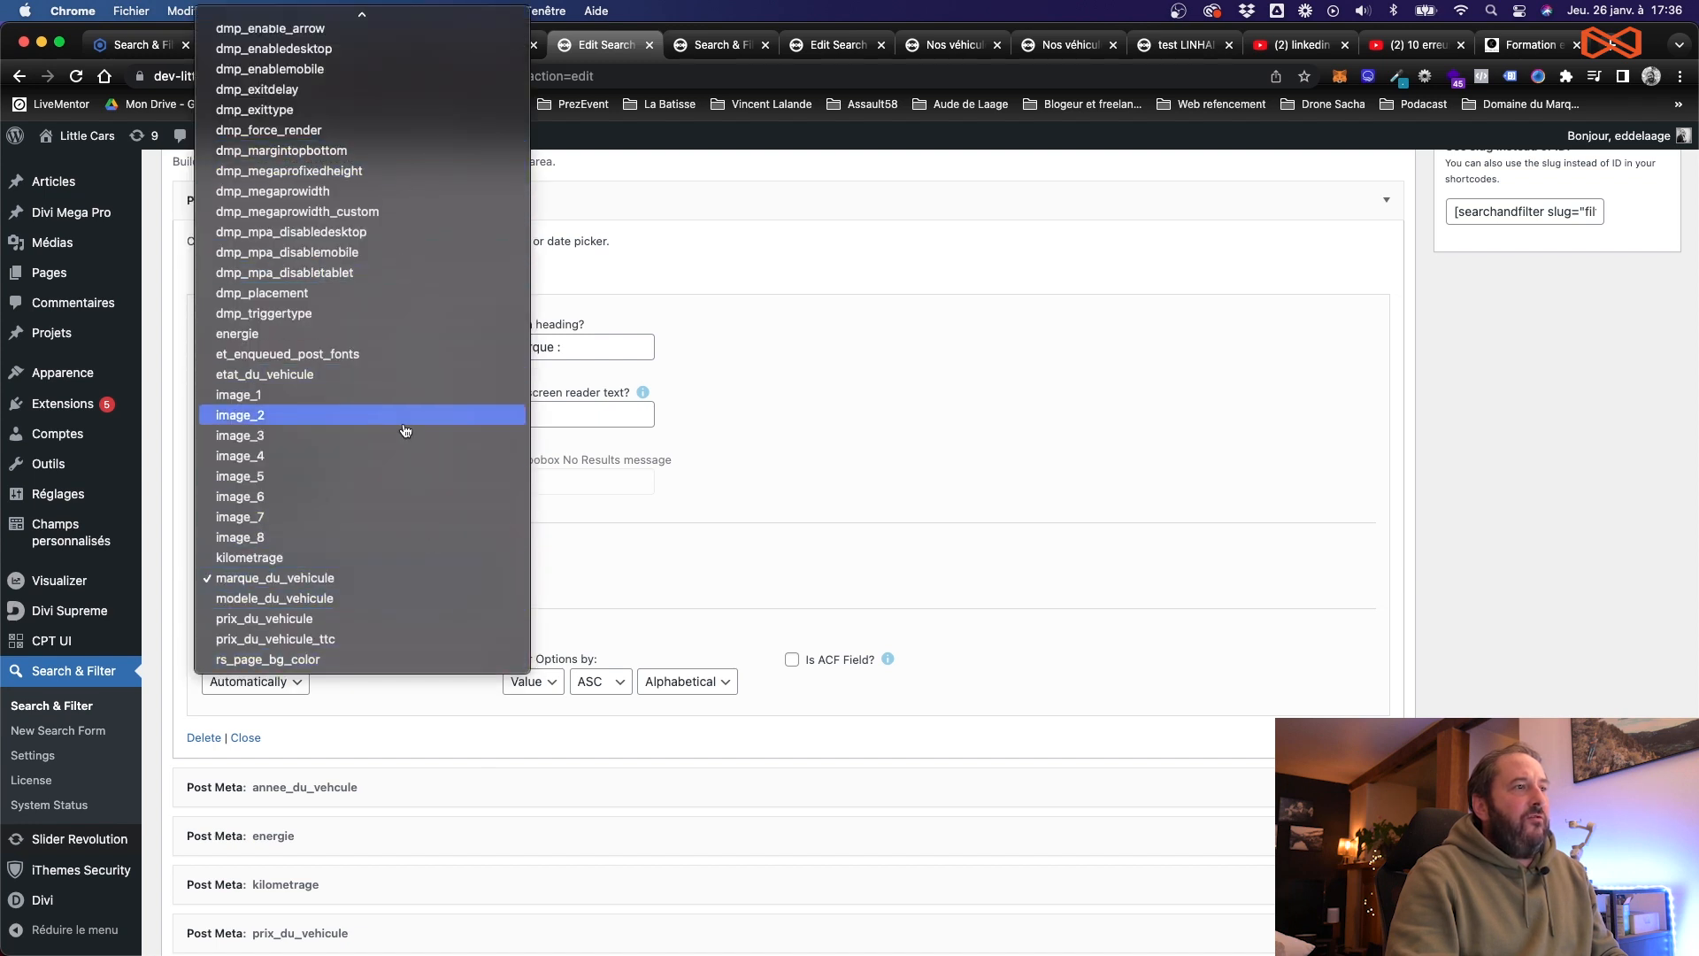
pyautogui.click(743, 237)
# Step: Open the Véhicule d'occasion field group in the ACF custom fields for editing
pyautogui.click(390, 46)
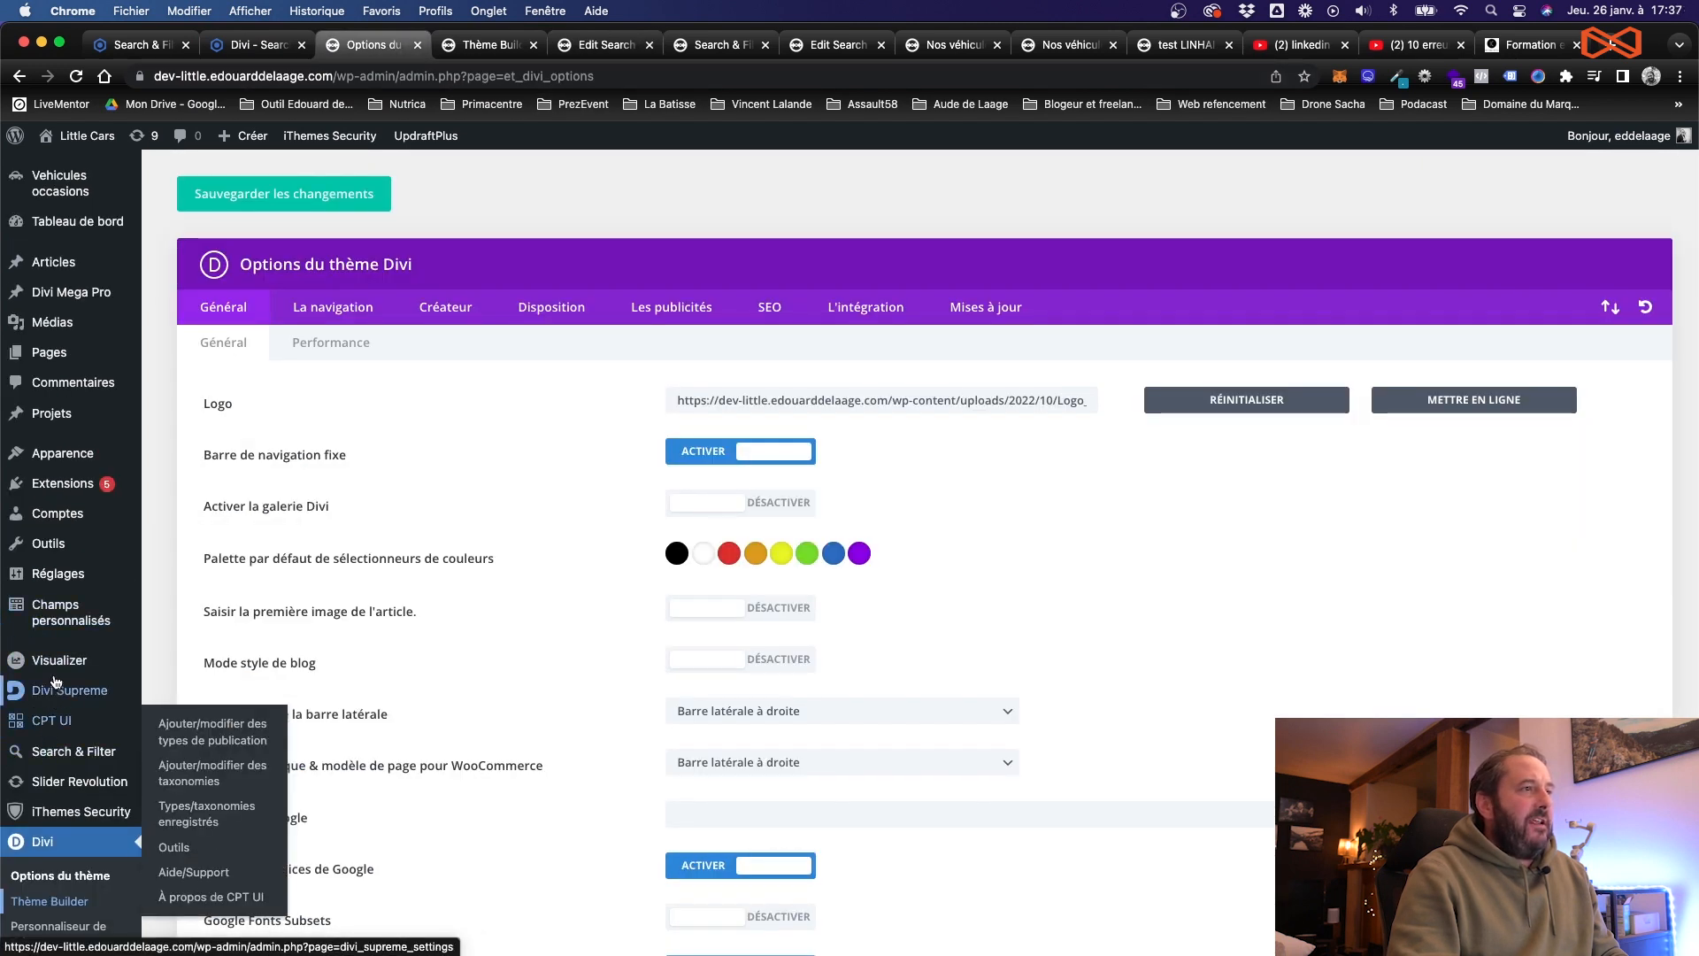
pyautogui.click(54, 624)
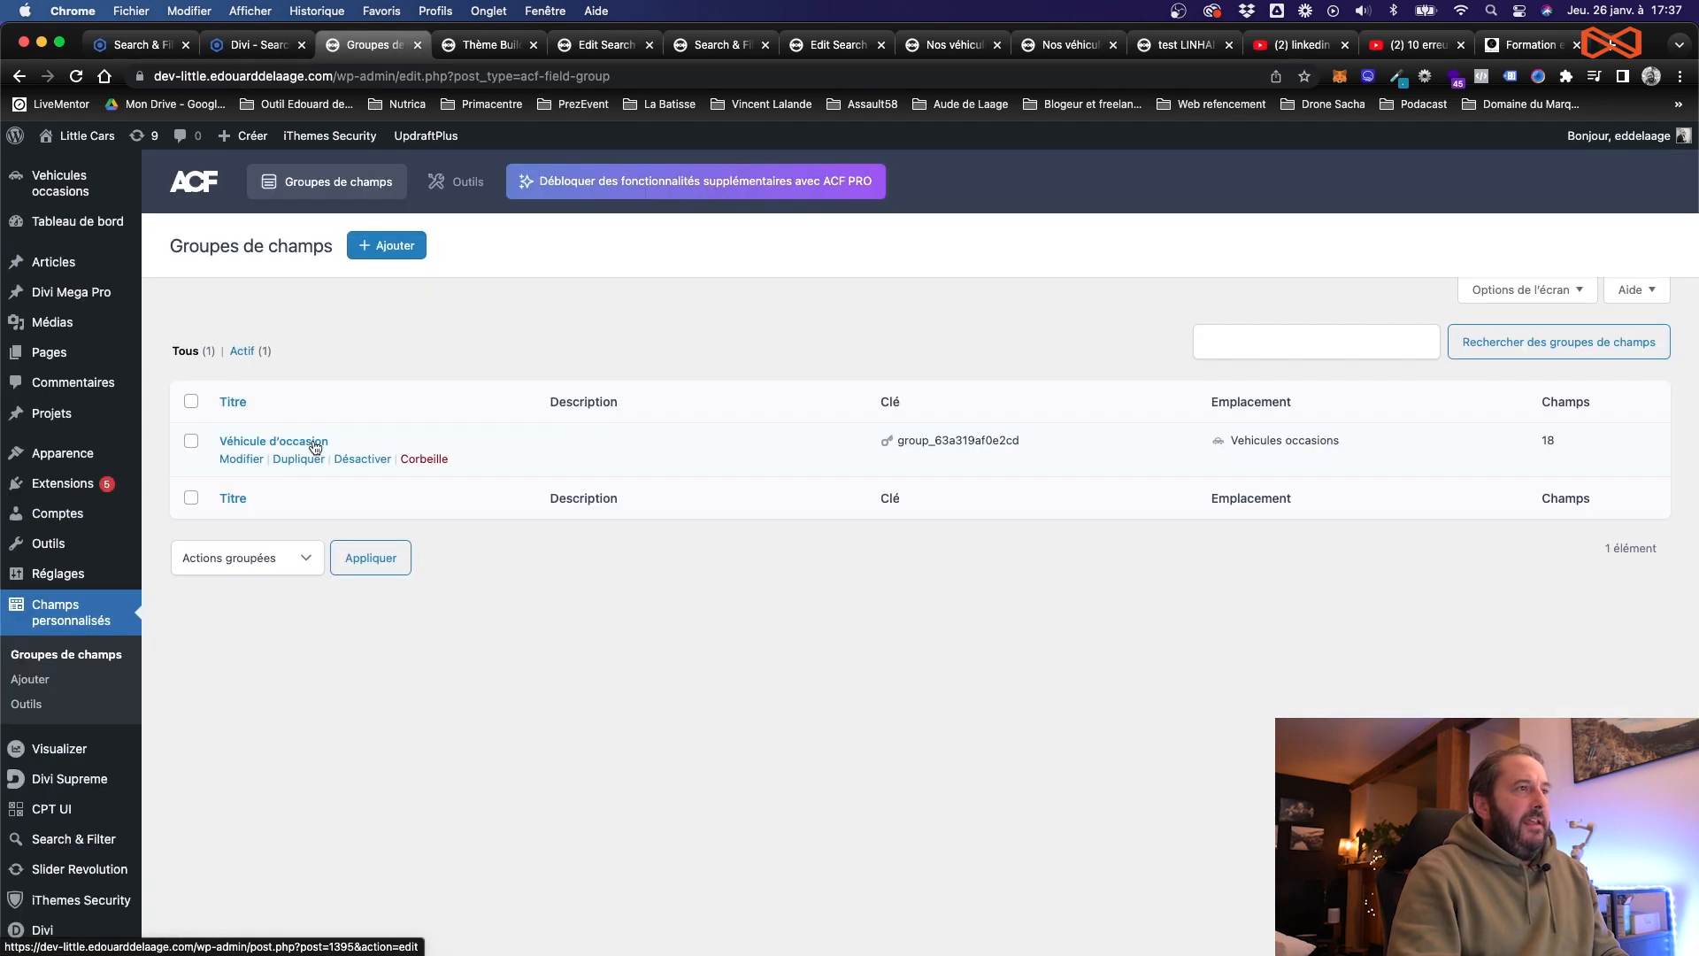
pyautogui.click(315, 447)
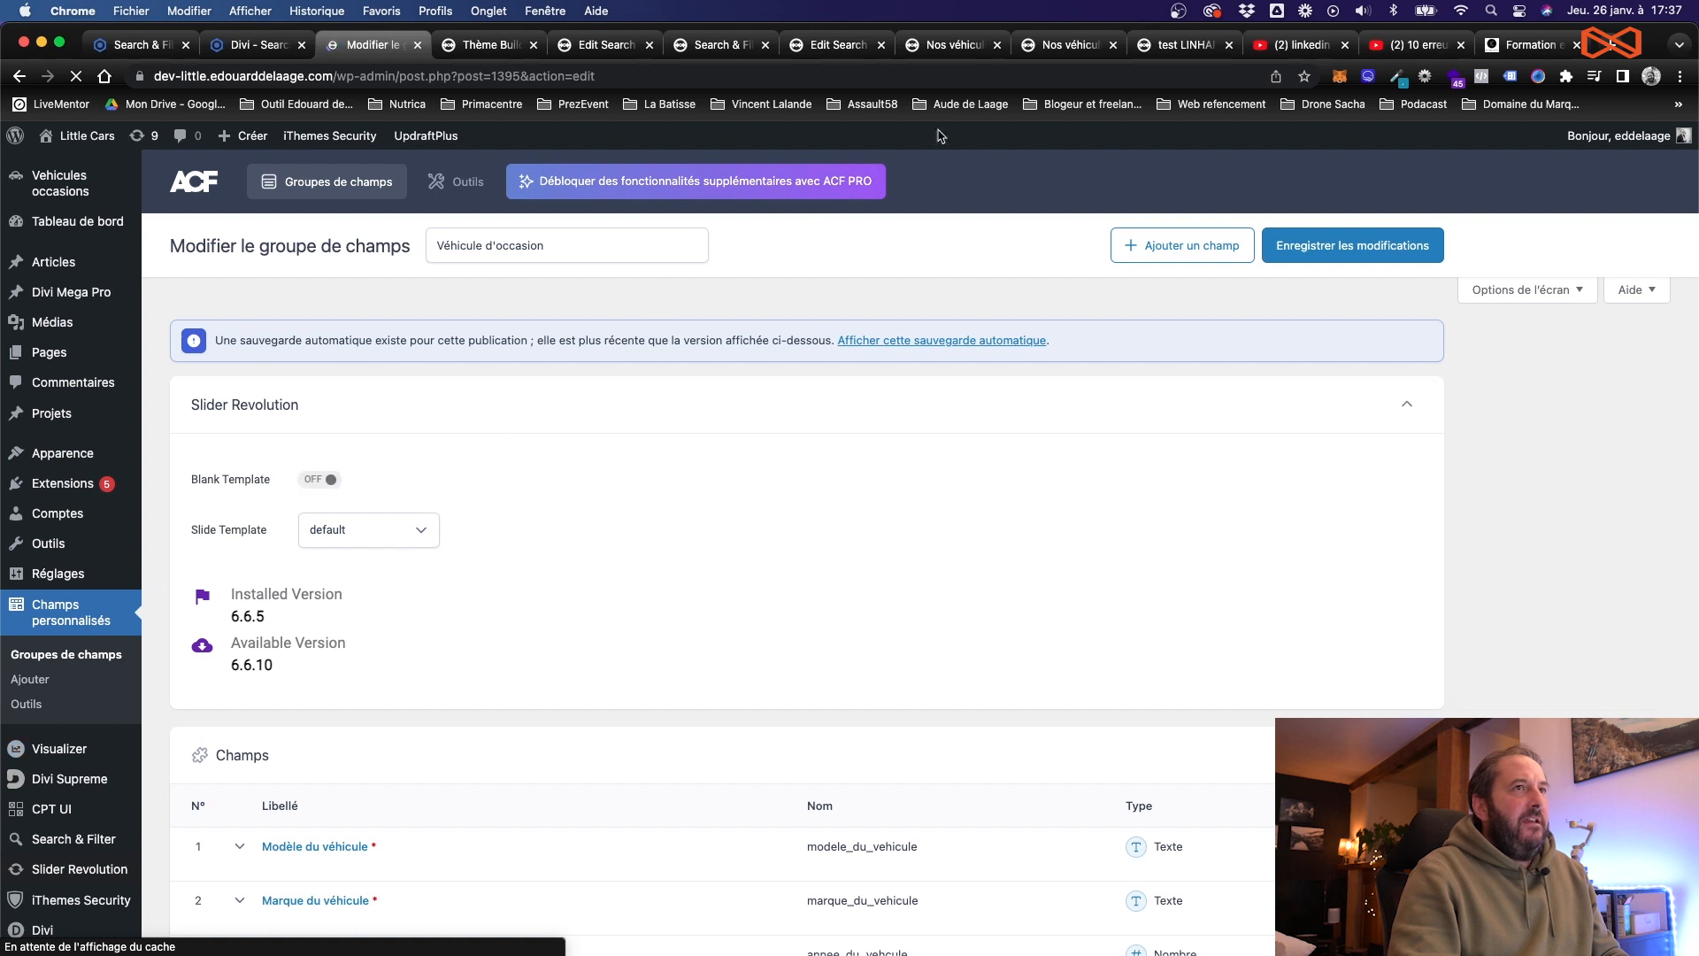
pyautogui.click(1069, 44)
pyautogui.scroll(-2, 608, 668)
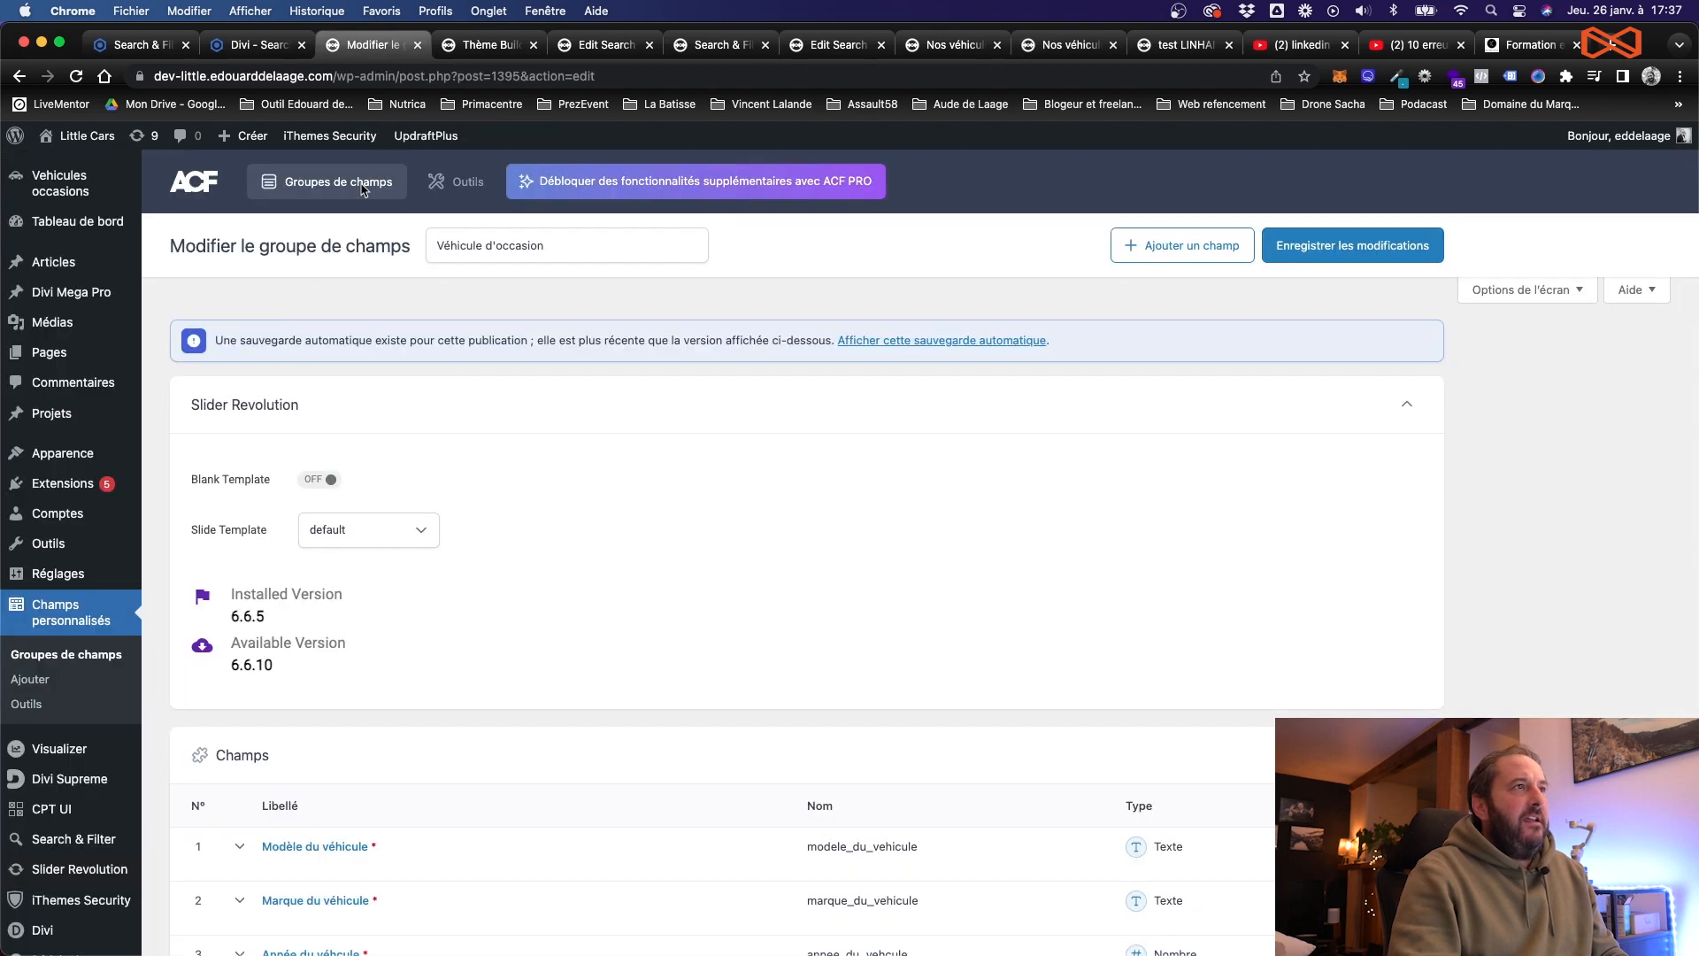
pyautogui.click(372, 44)
# Step: Expand the Marque du véhicule custom field and examine its label and field name
pyautogui.scroll(-5, 531, 547)
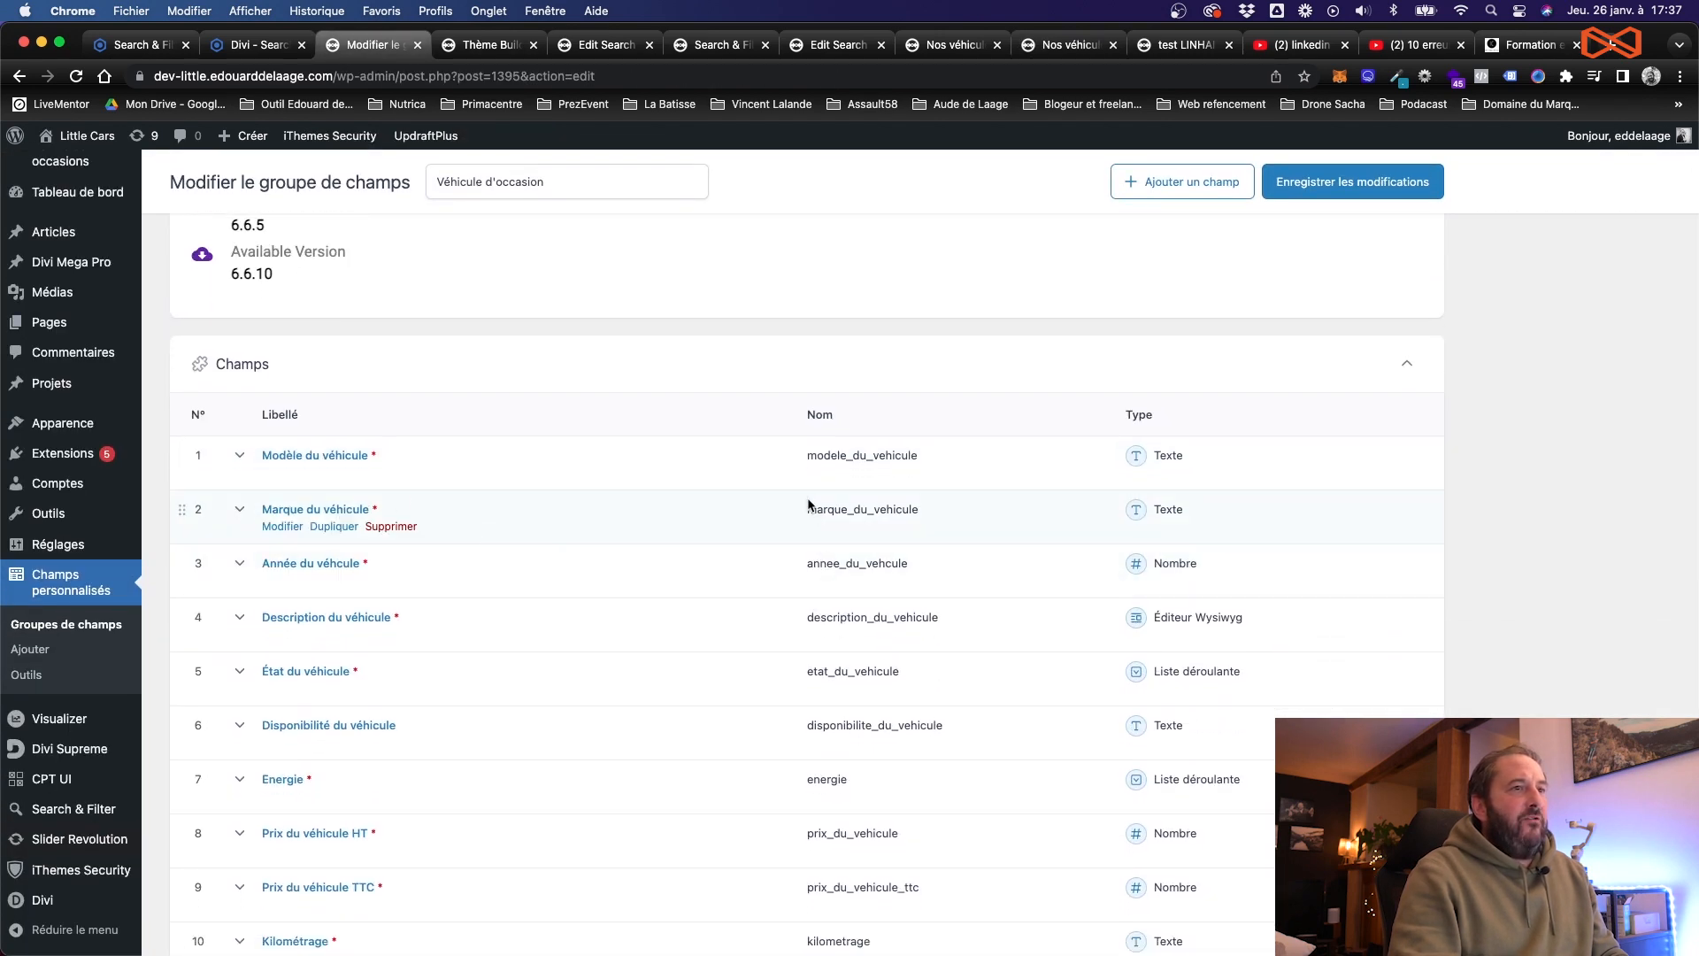
pyautogui.moveTo(809, 513); pyautogui.dragTo(892, 515)
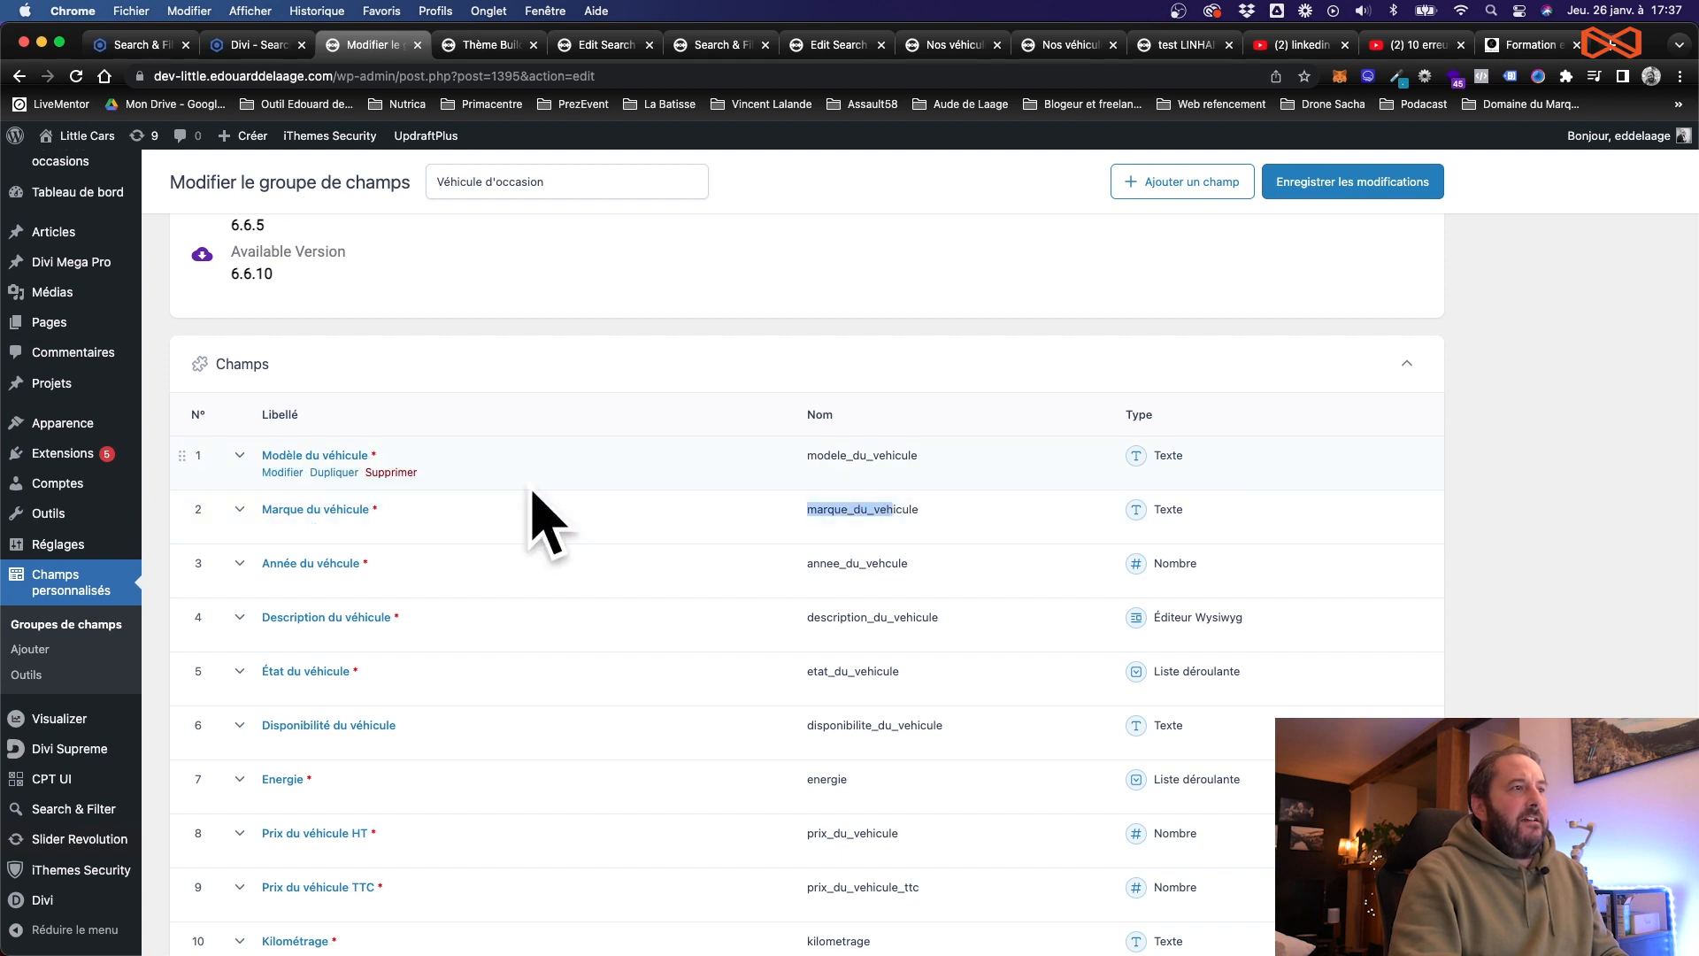
pyautogui.click(534, 522)
pyautogui.scroll(-6, 523, 538)
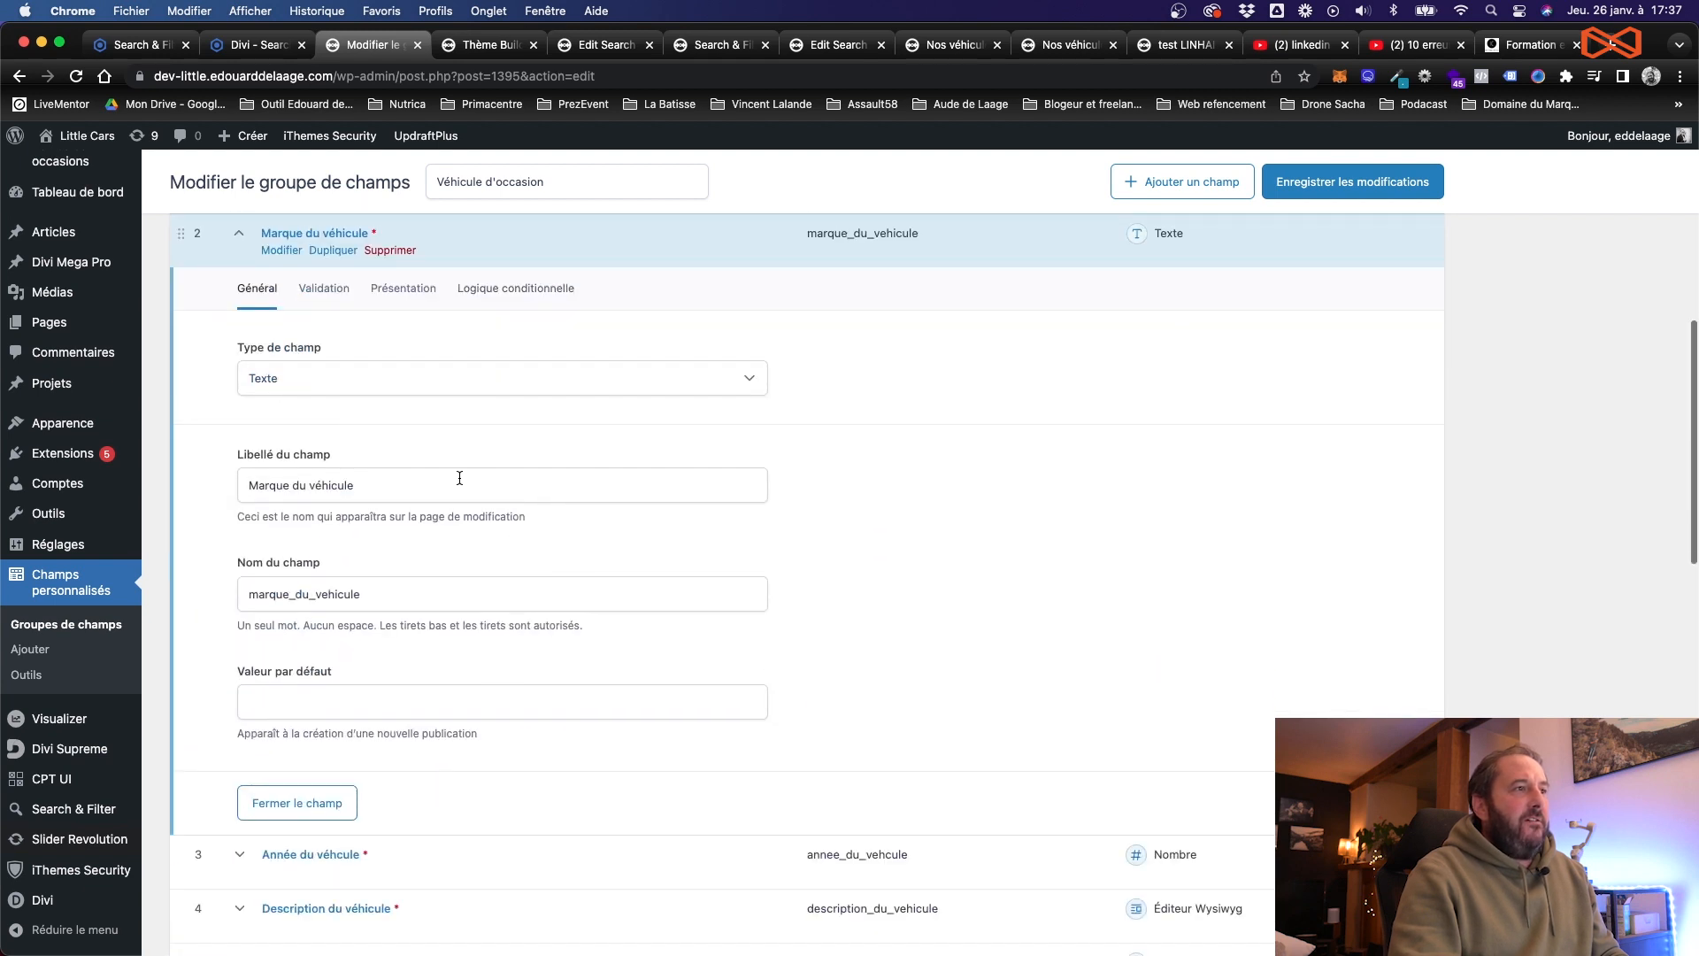
pyautogui.tripleClick(288, 484)
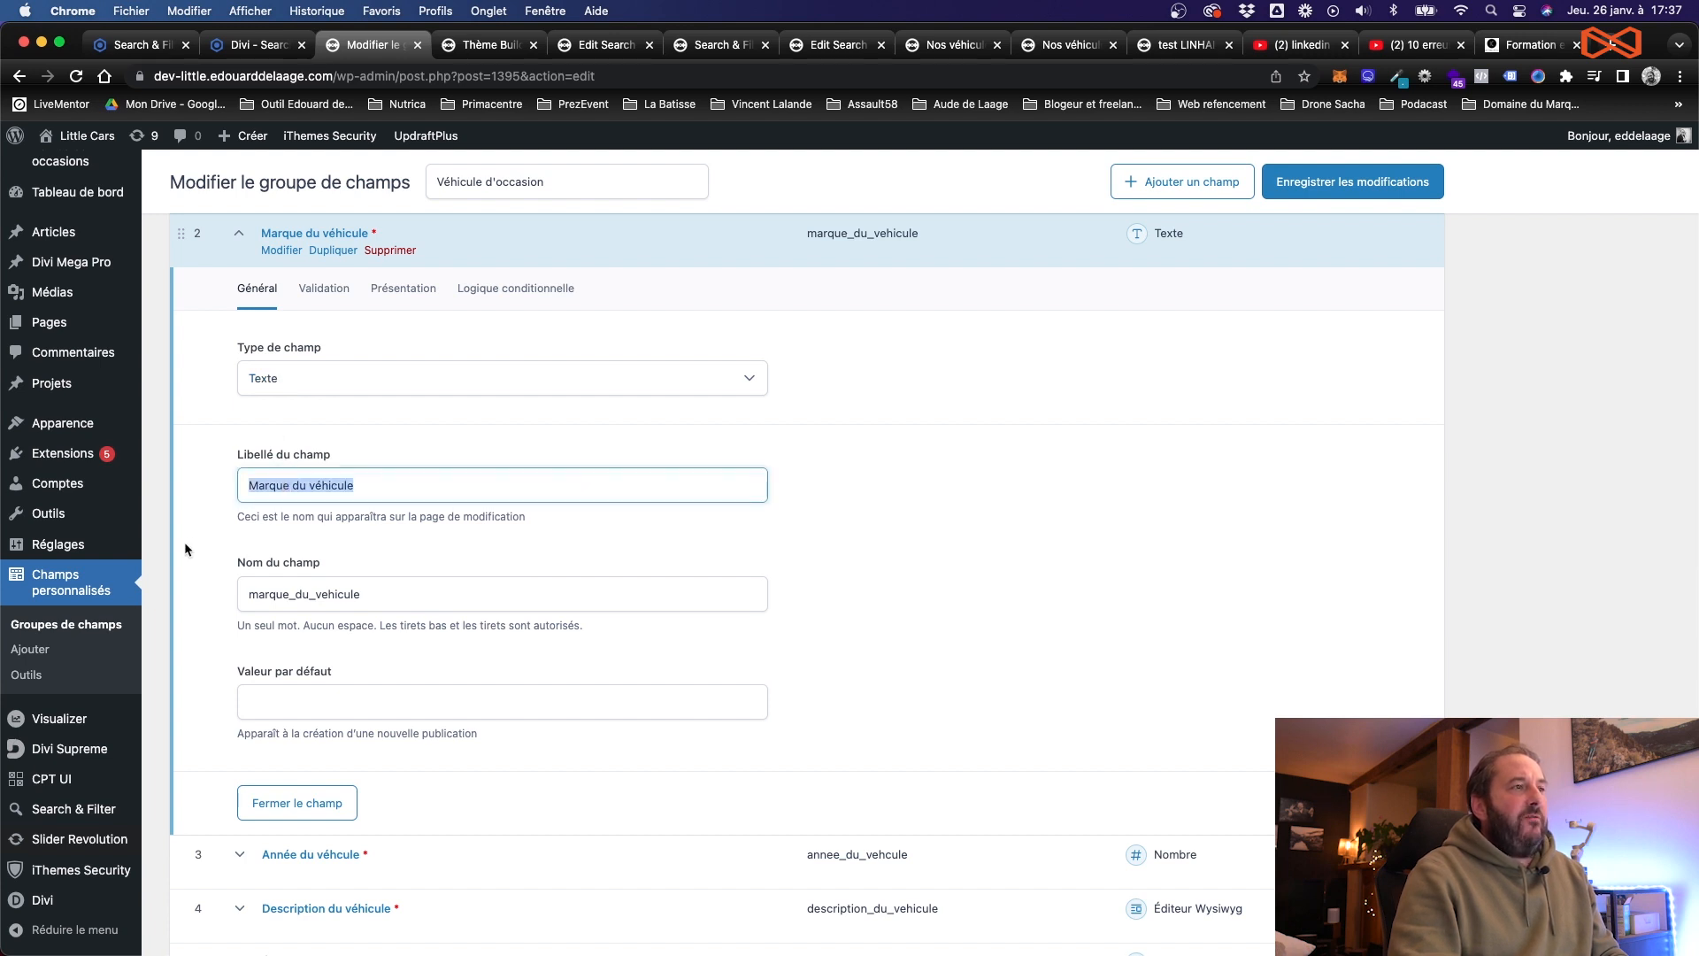
pyautogui.moveTo(255, 594); pyautogui.dragTo(335, 597)
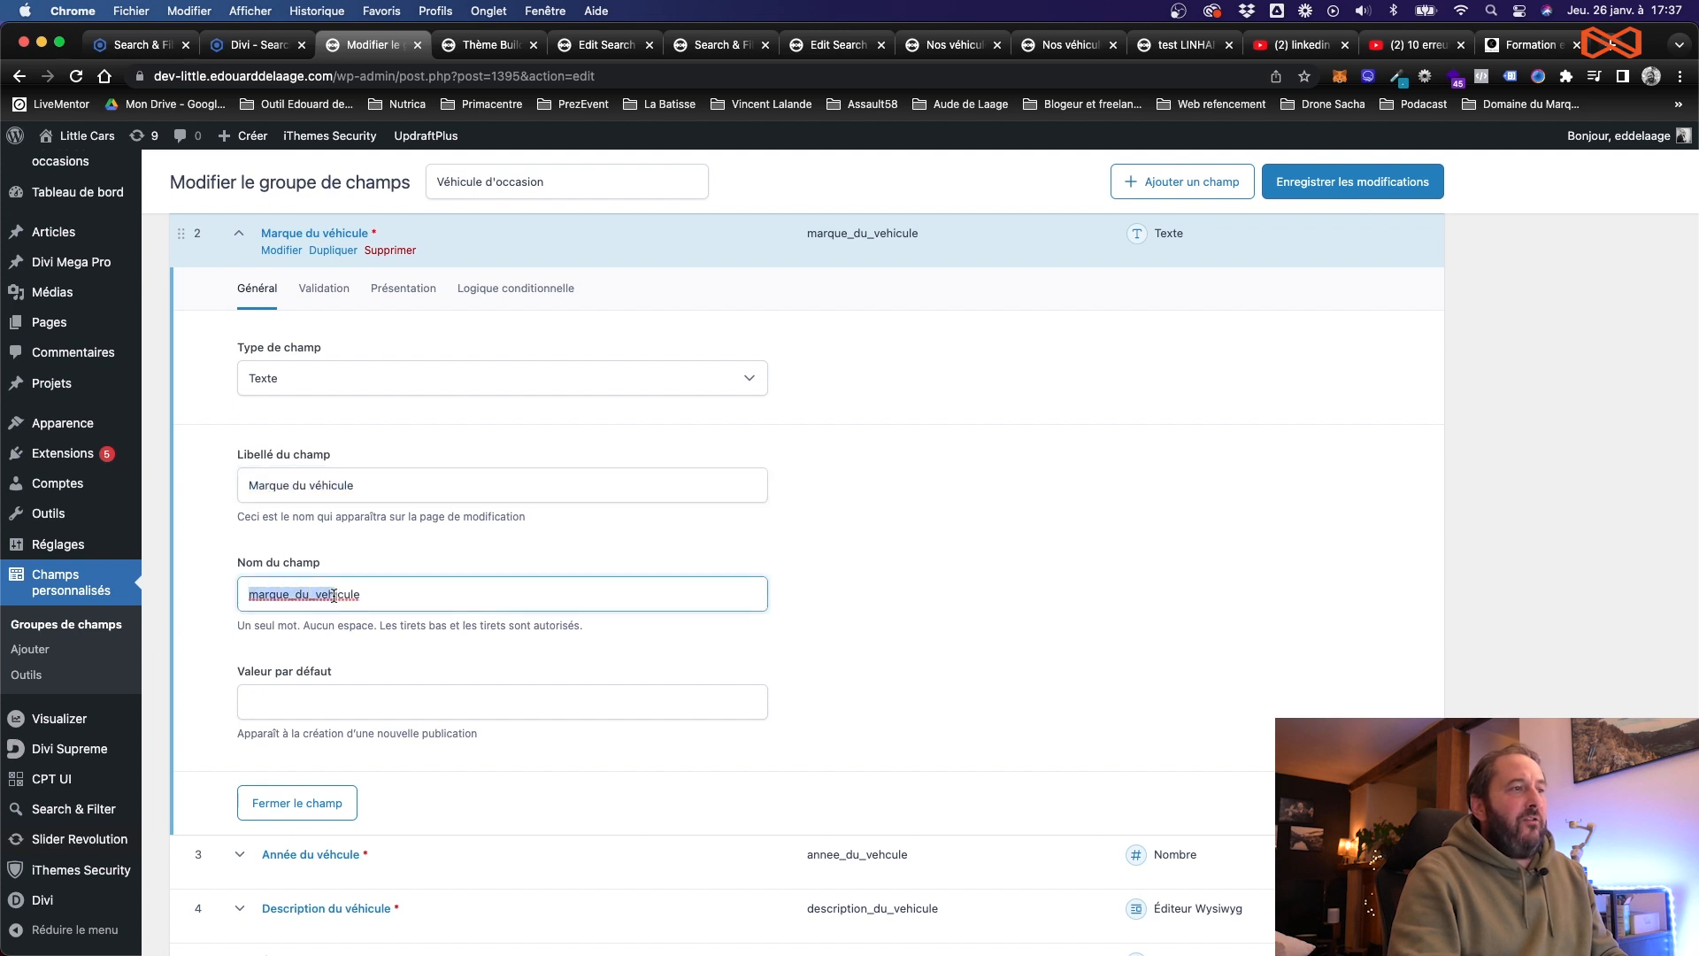
pyautogui.doubleClick(330, 593)
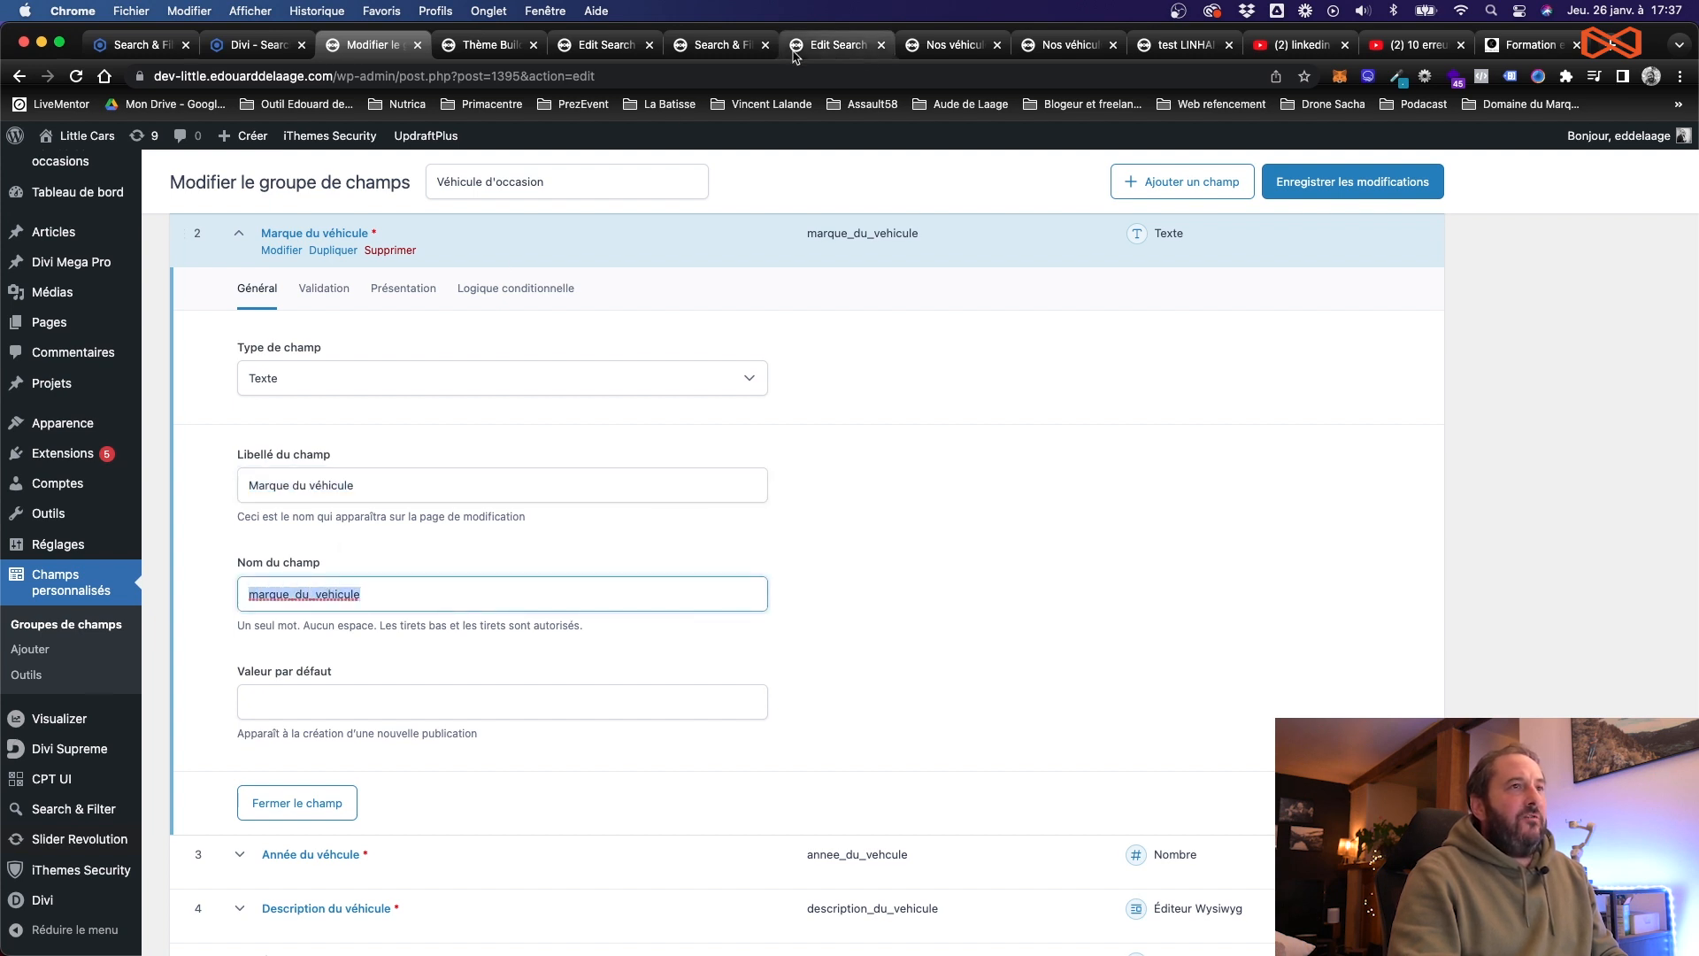
# Step: Browse the Meta Key list of the brand field in the search form and select marque_du_vehicule
pyautogui.click(591, 44)
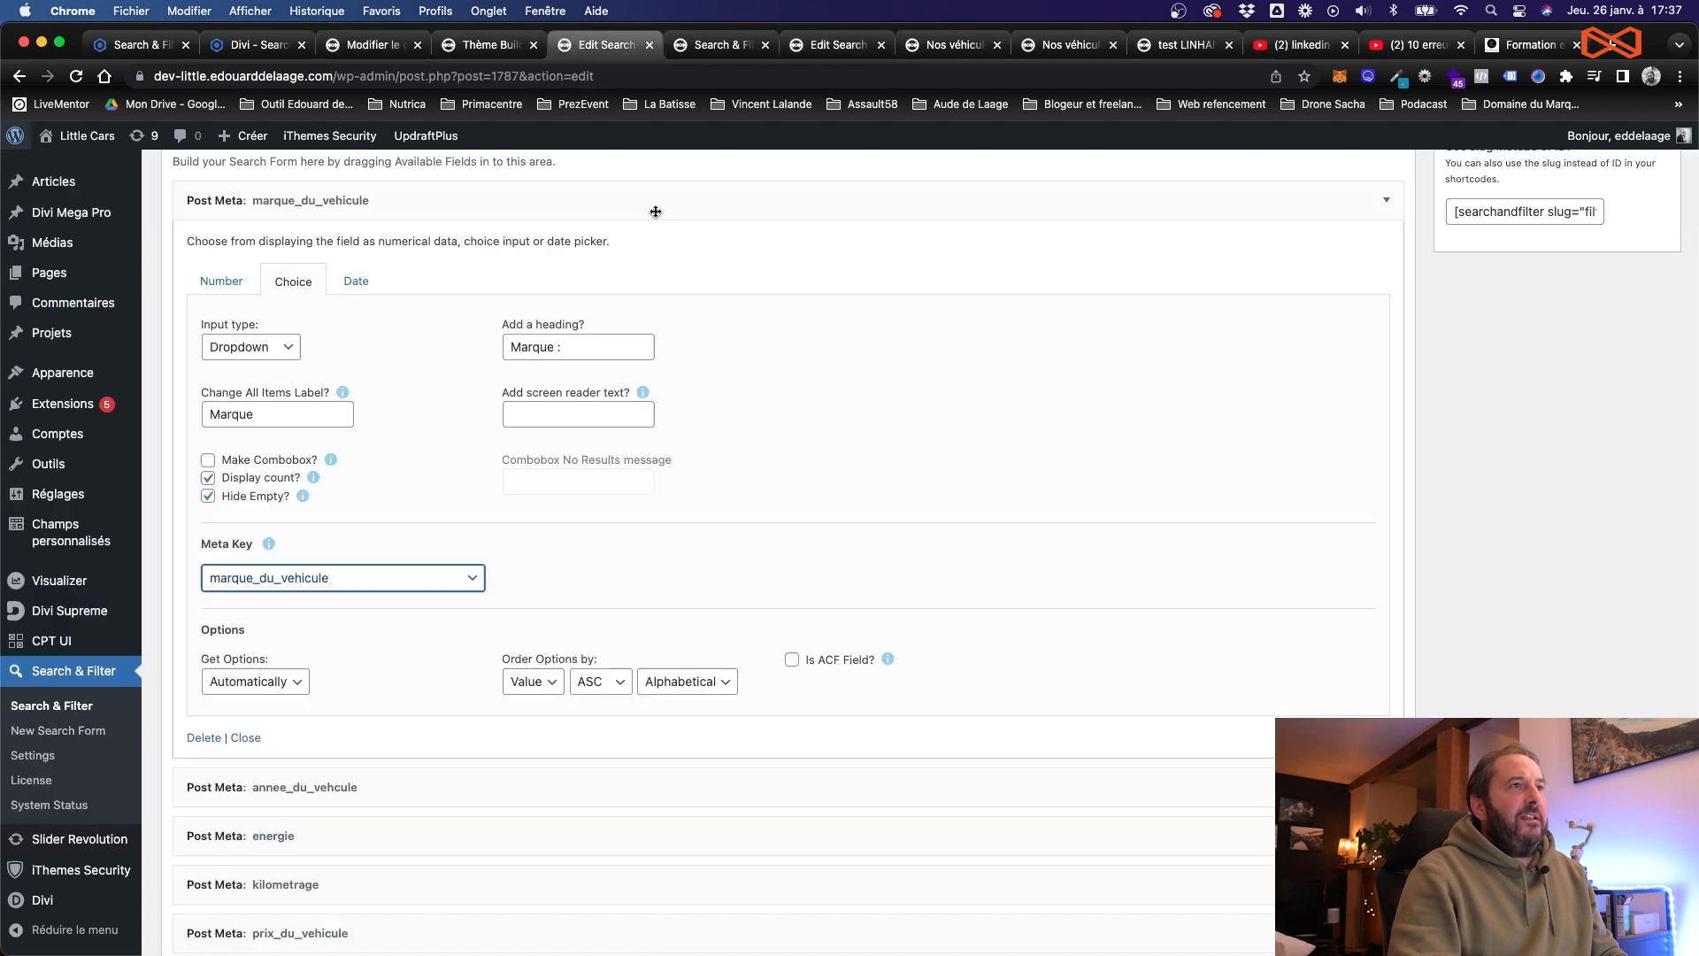
pyautogui.click(423, 591)
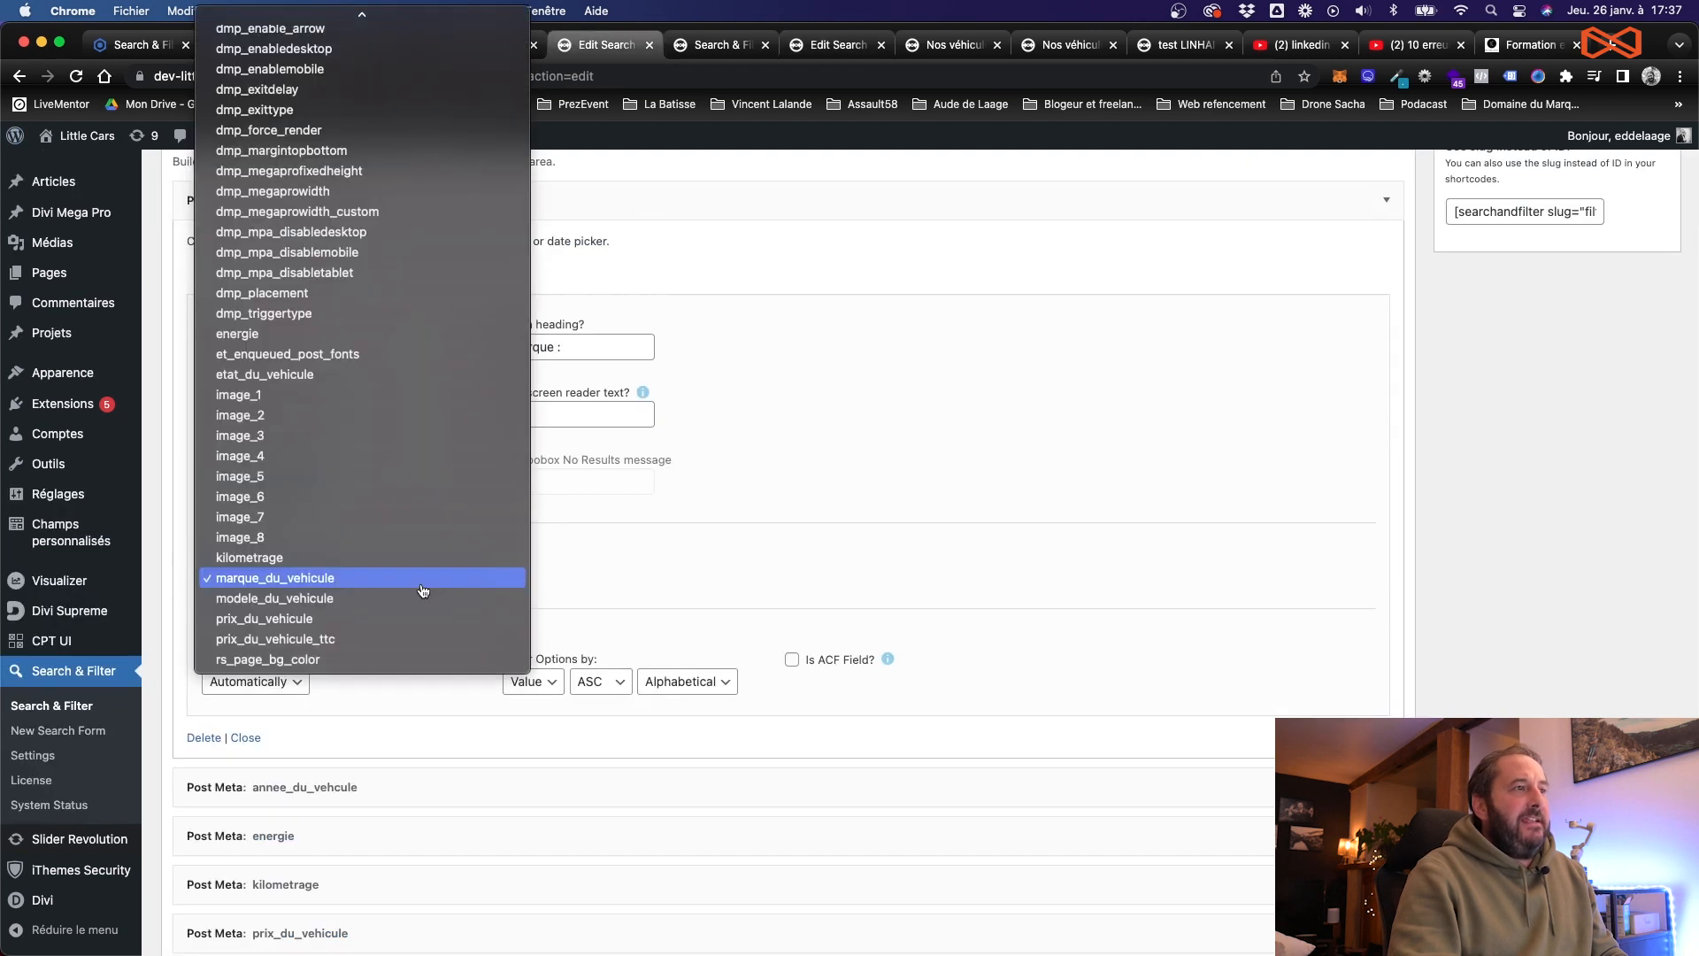
pyautogui.scroll(10, 390, 504)
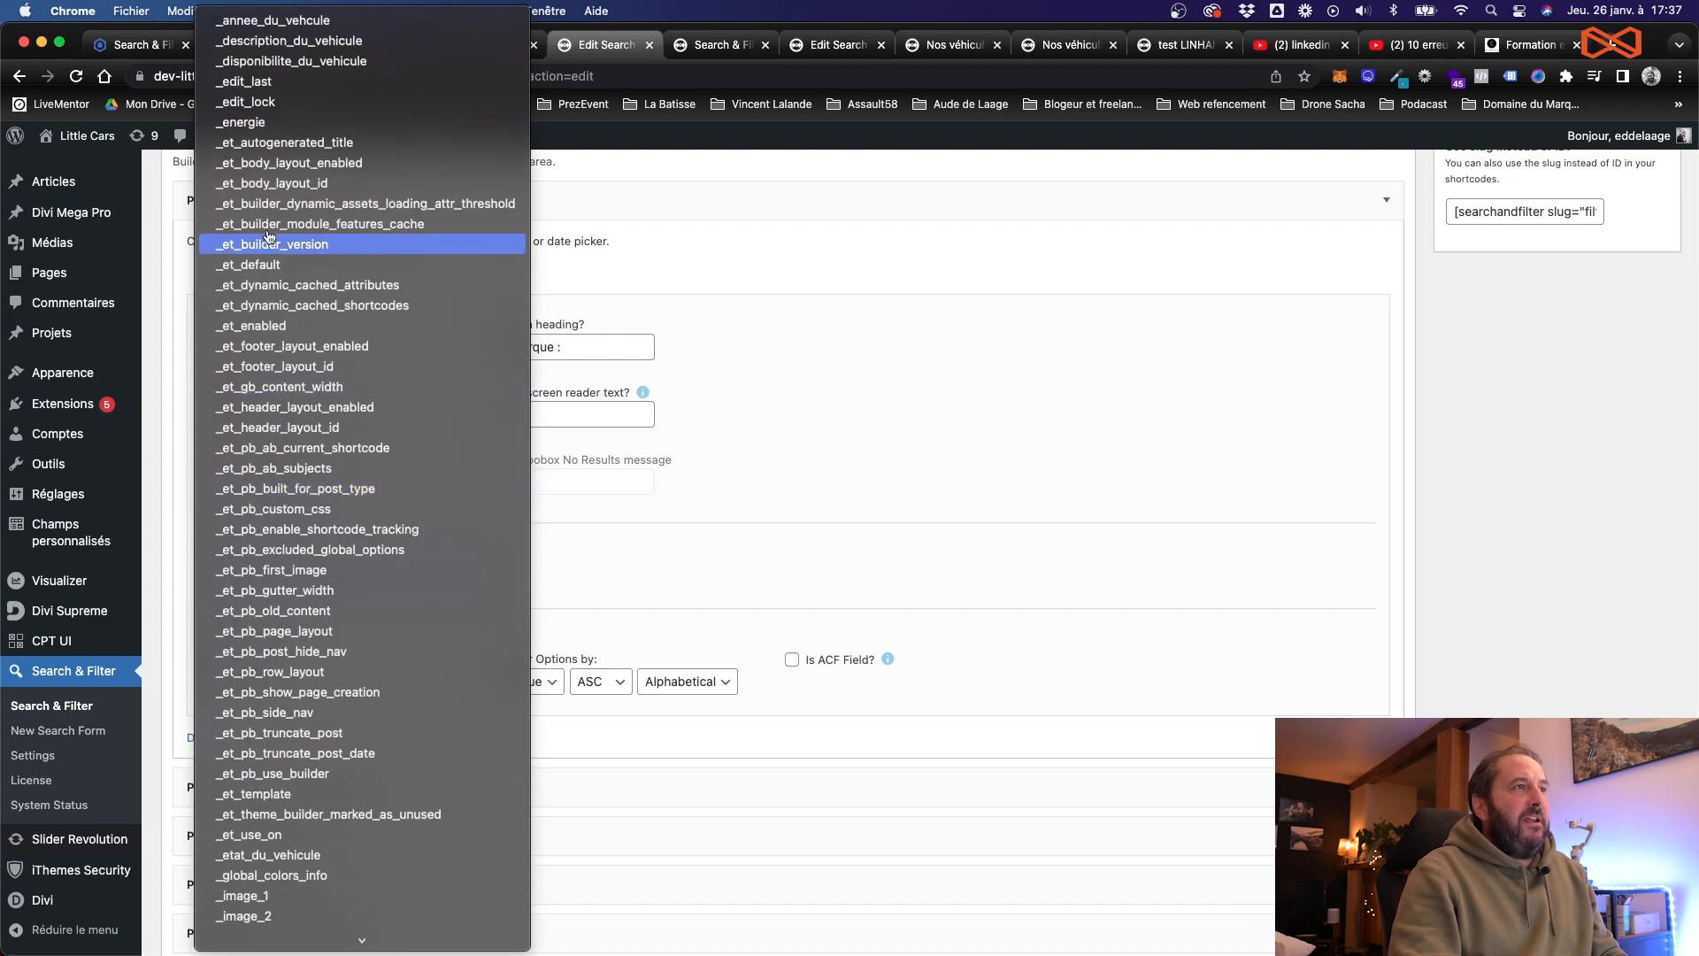
pyautogui.scroll(-5, 358, 422)
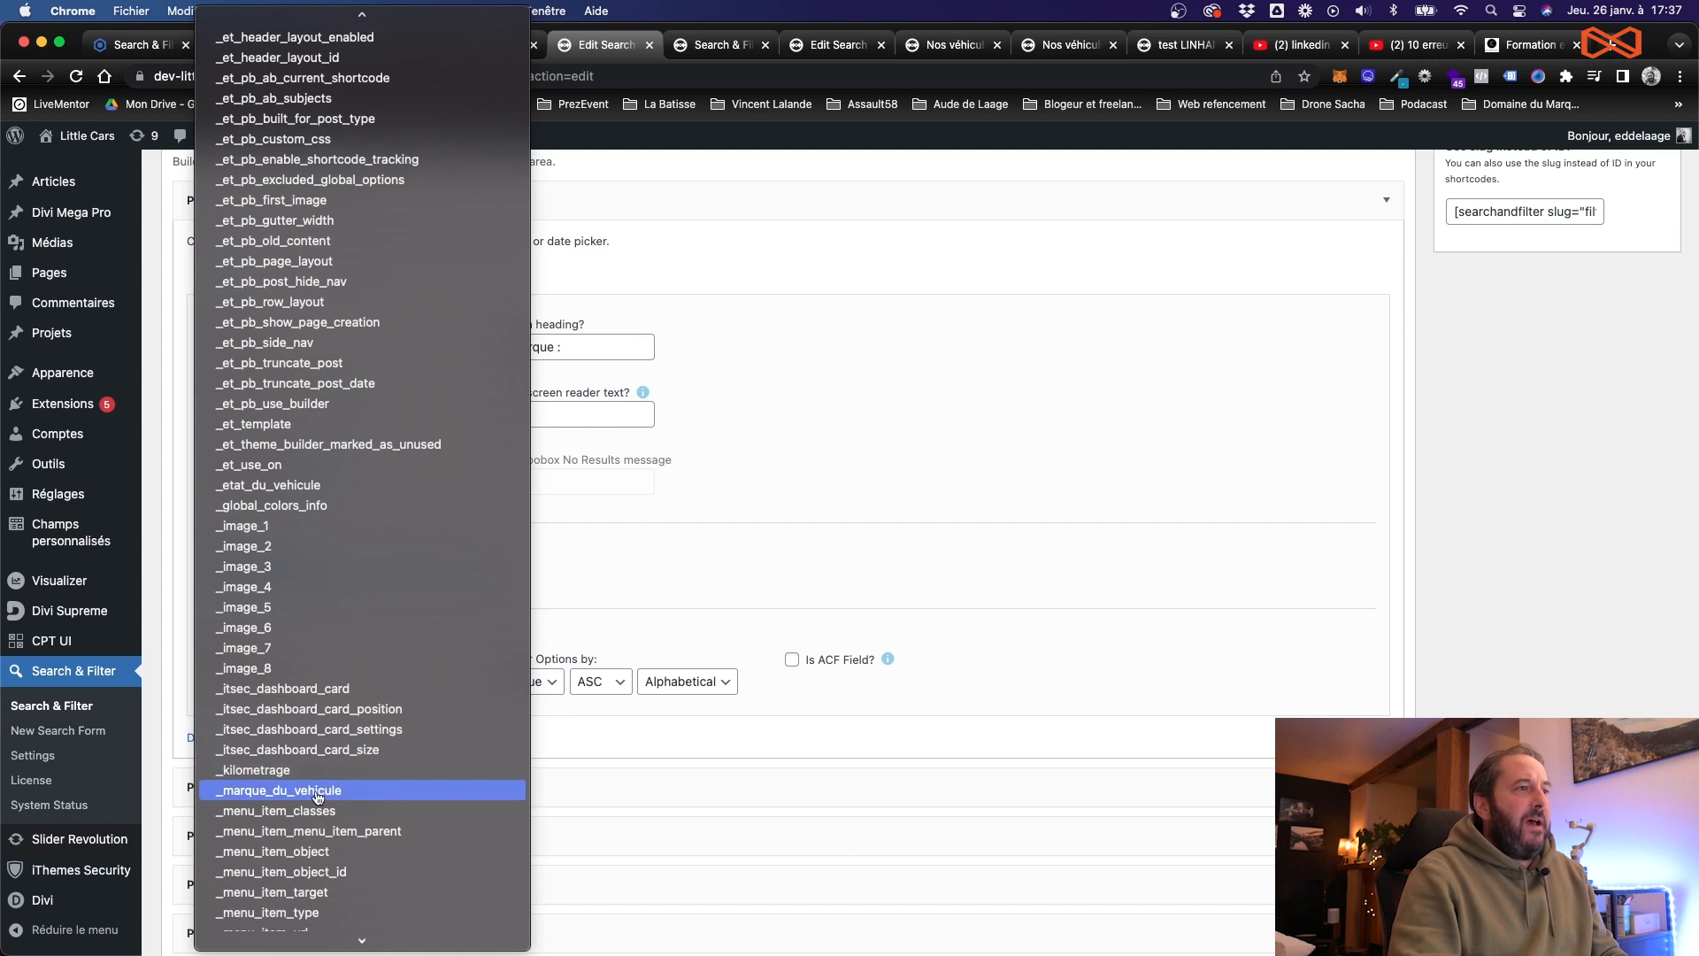
pyautogui.scroll(-10, 302, 792)
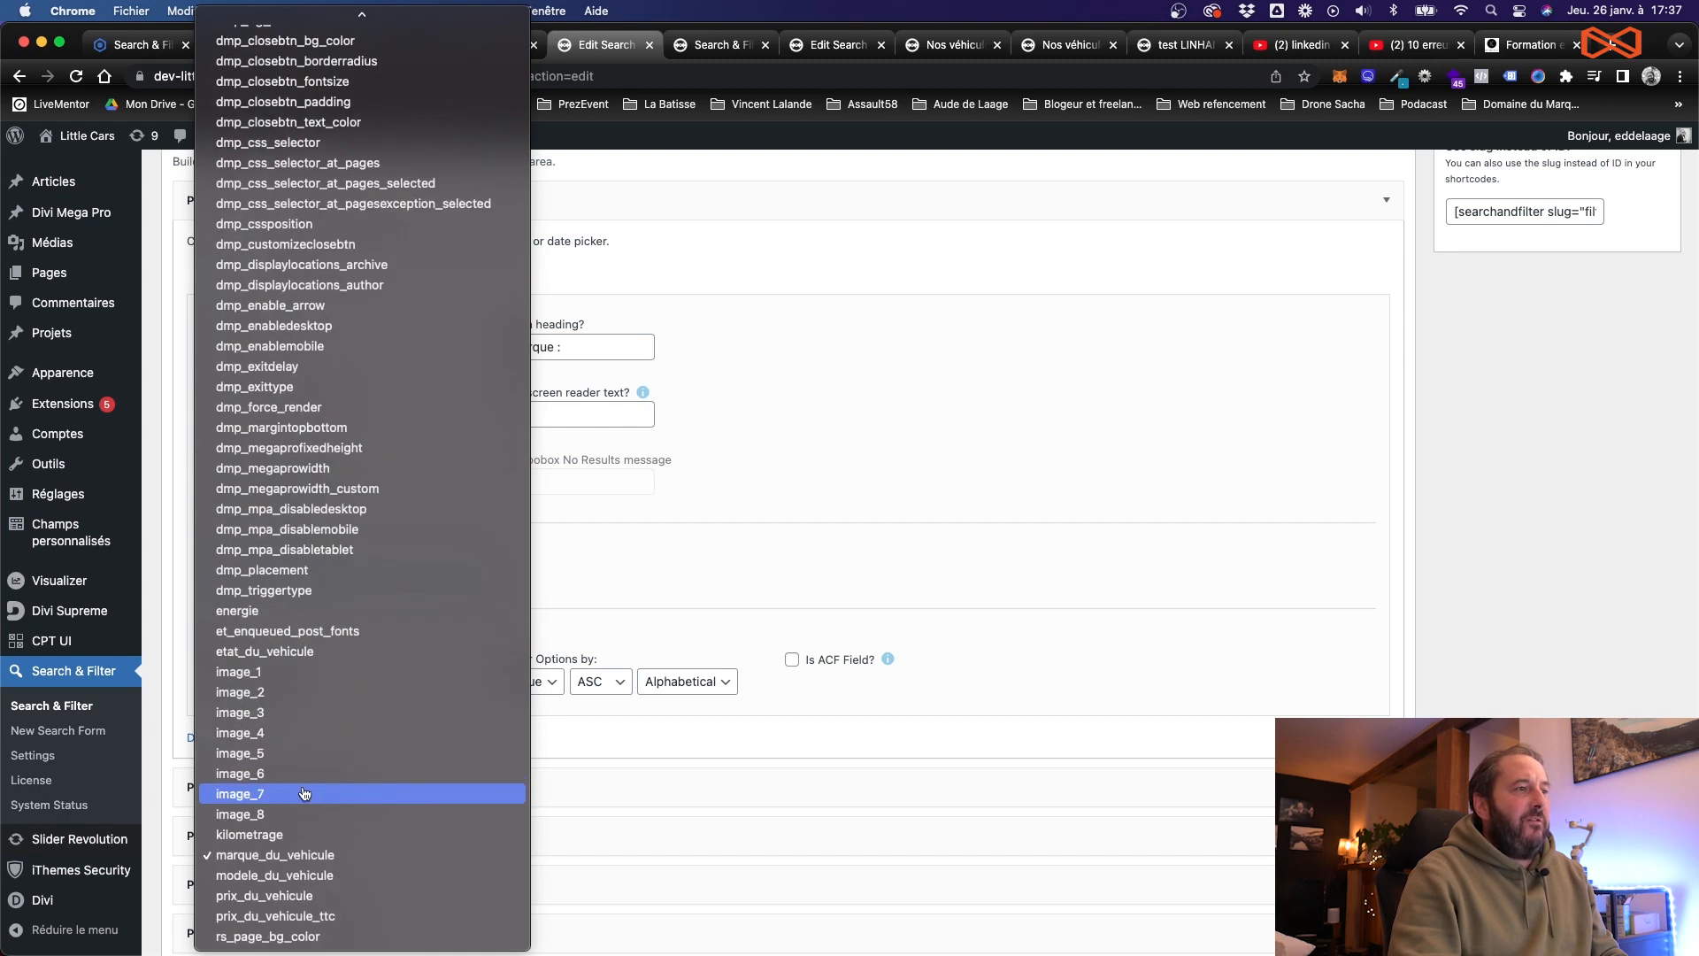
pyautogui.click(302, 856)
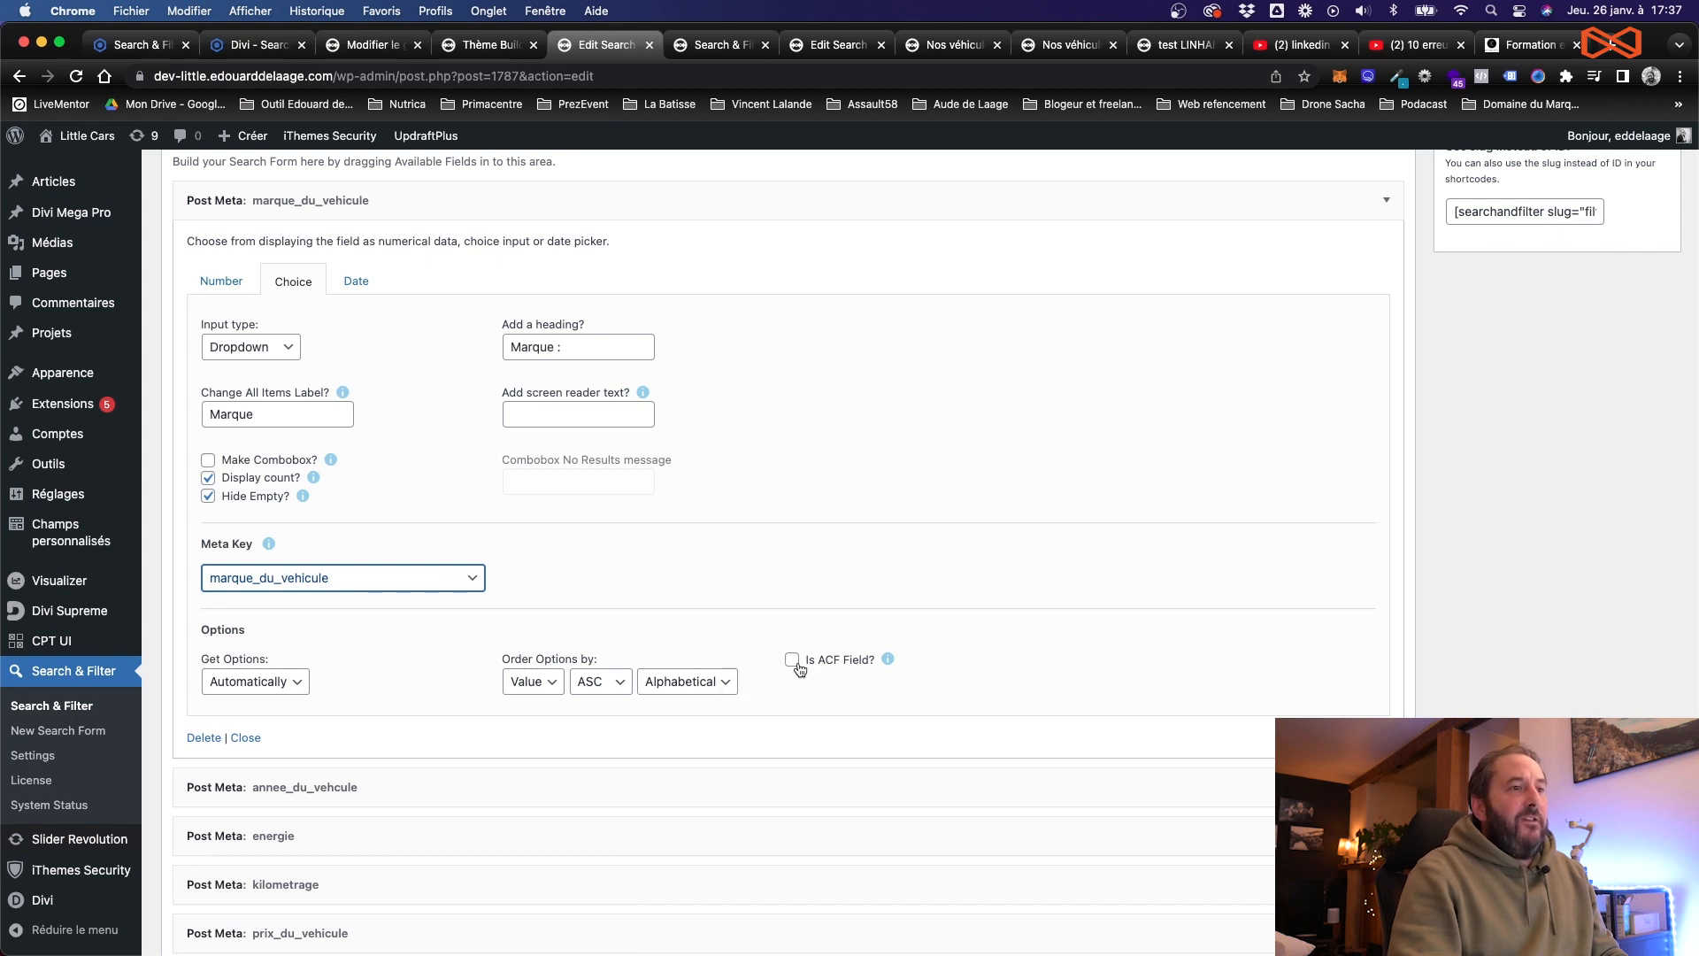
# Step: Collapse the marque_du_vehicule field in the search form and expand the kilometrage field's settings
pyautogui.scroll(1, 799, 661)
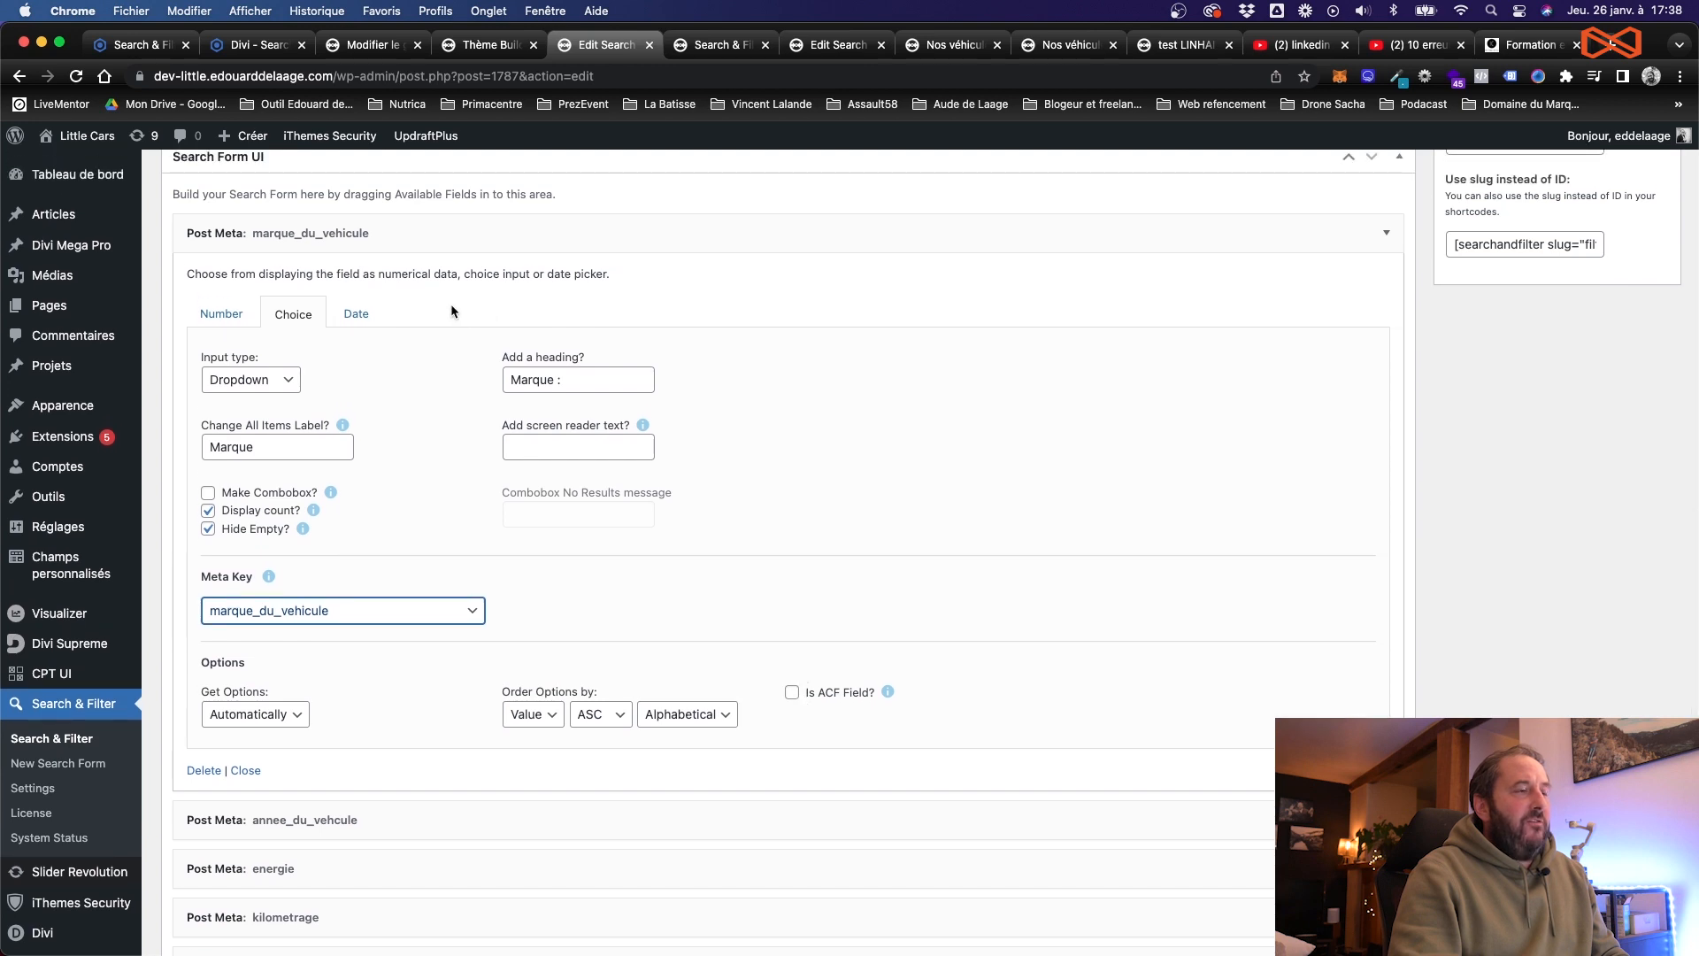
pyautogui.click(480, 250)
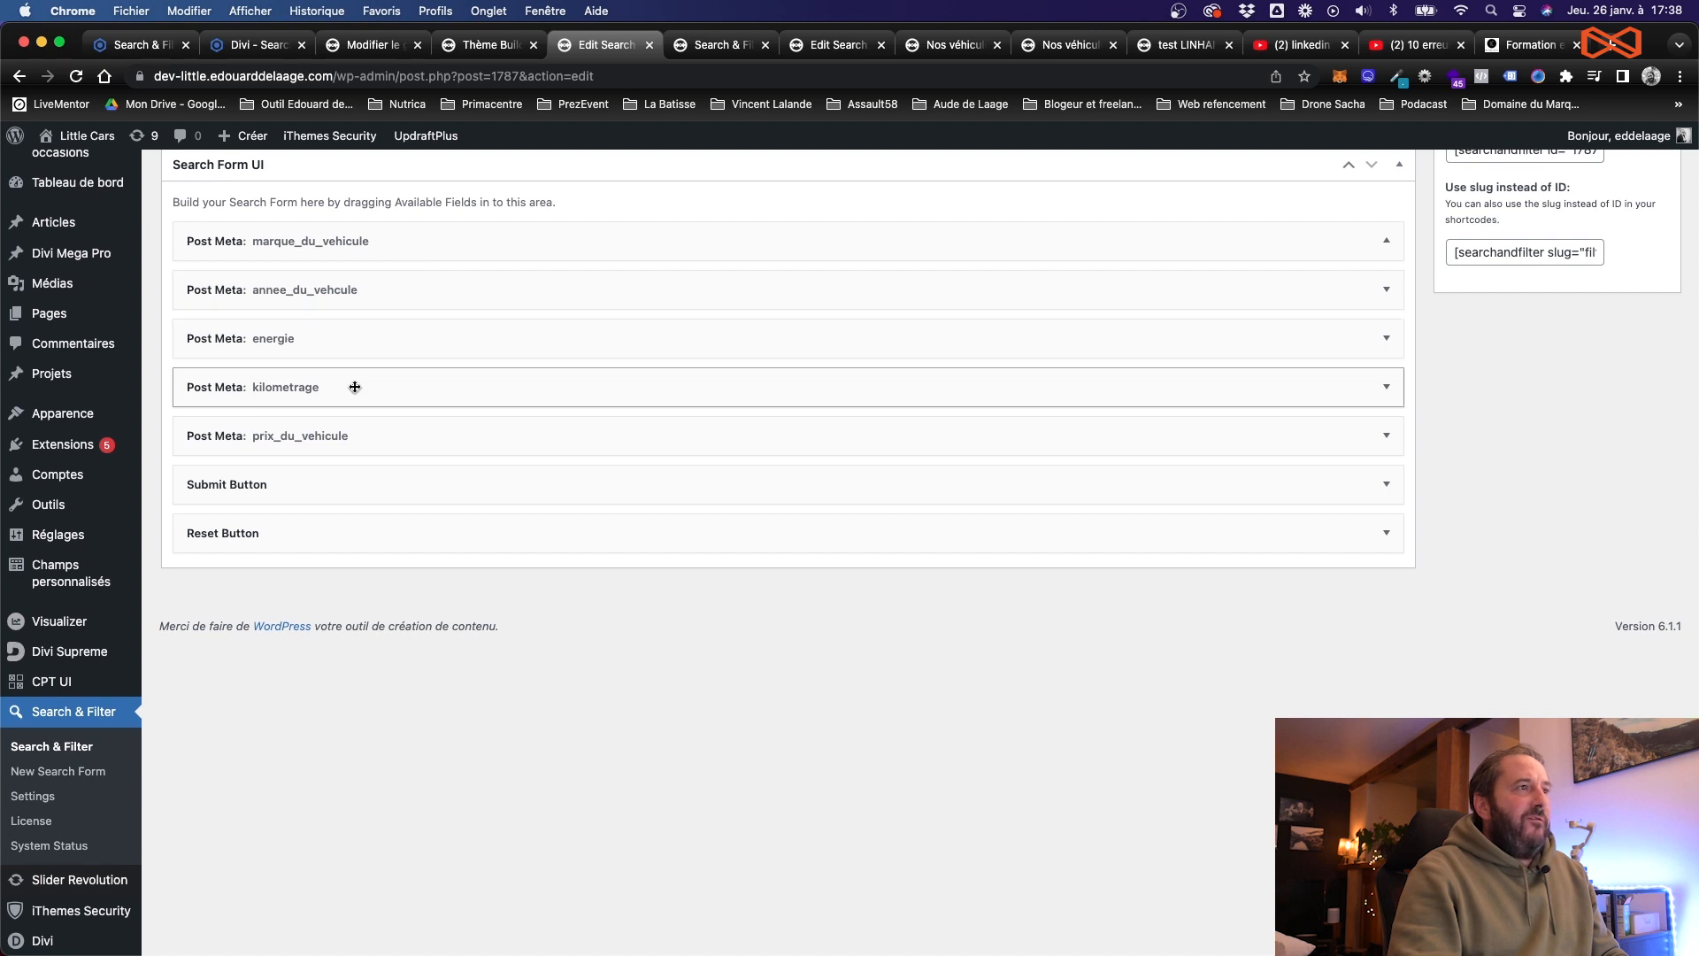
pyautogui.click(355, 387)
pyautogui.scroll(-2, 352, 386)
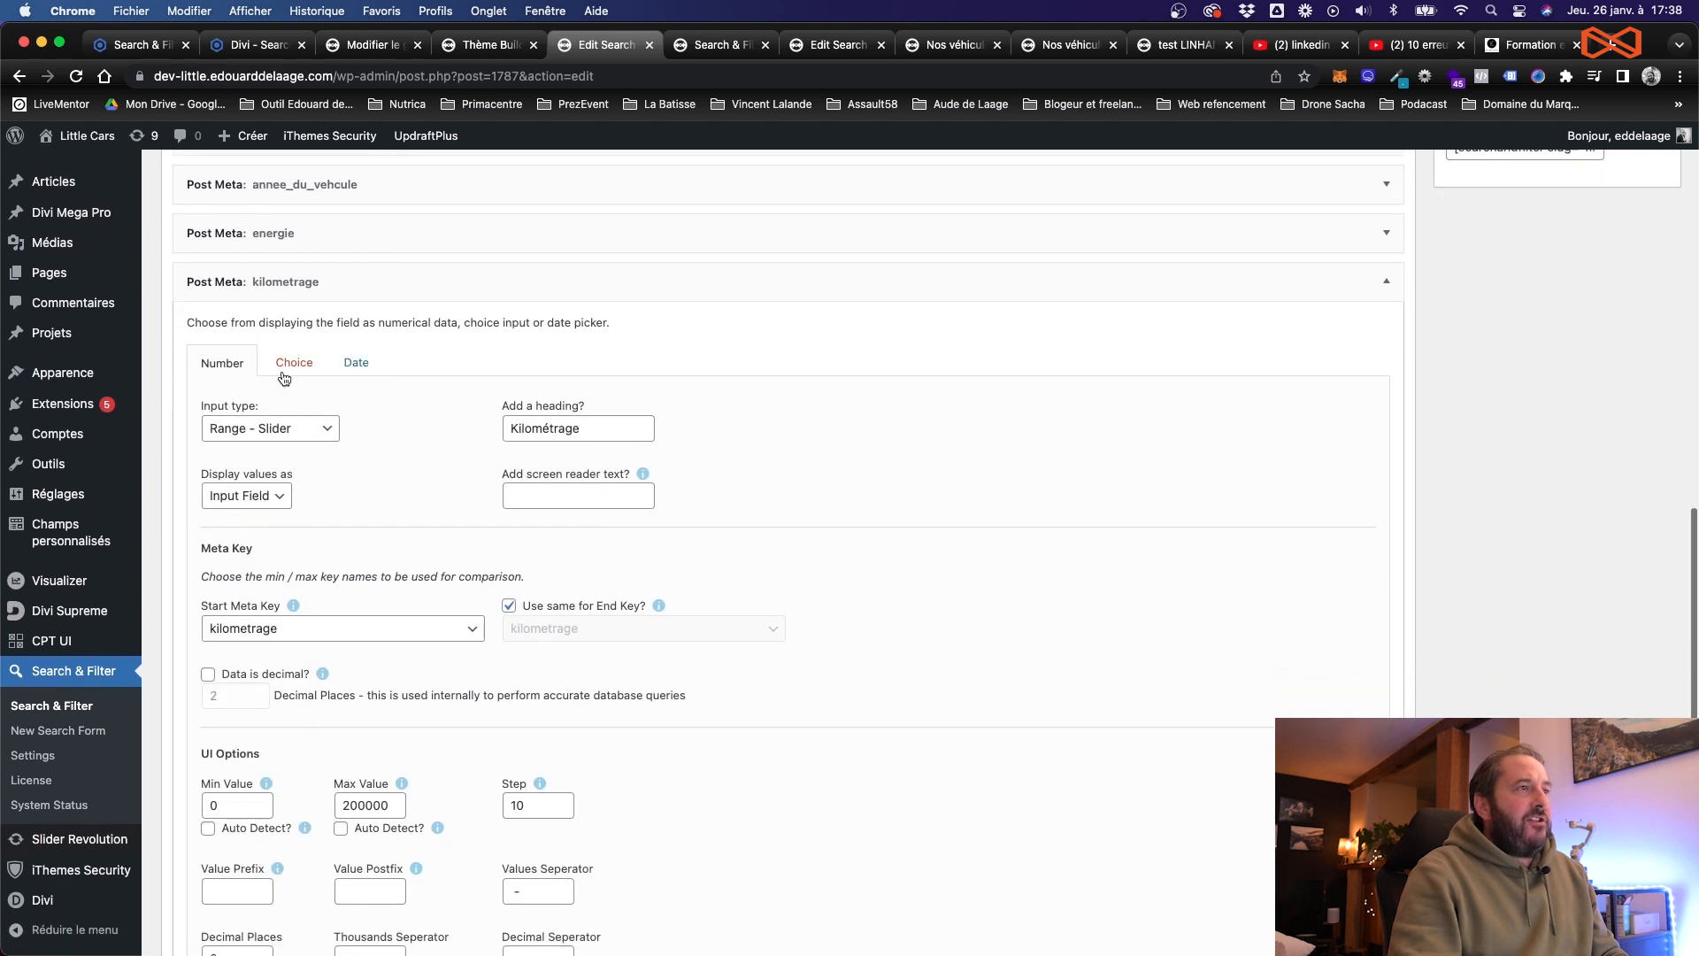
# Step: Collapse the Marque du véhicule custom field in ACF and expand Kilométrage to check its type, label and name
pyautogui.click(376, 44)
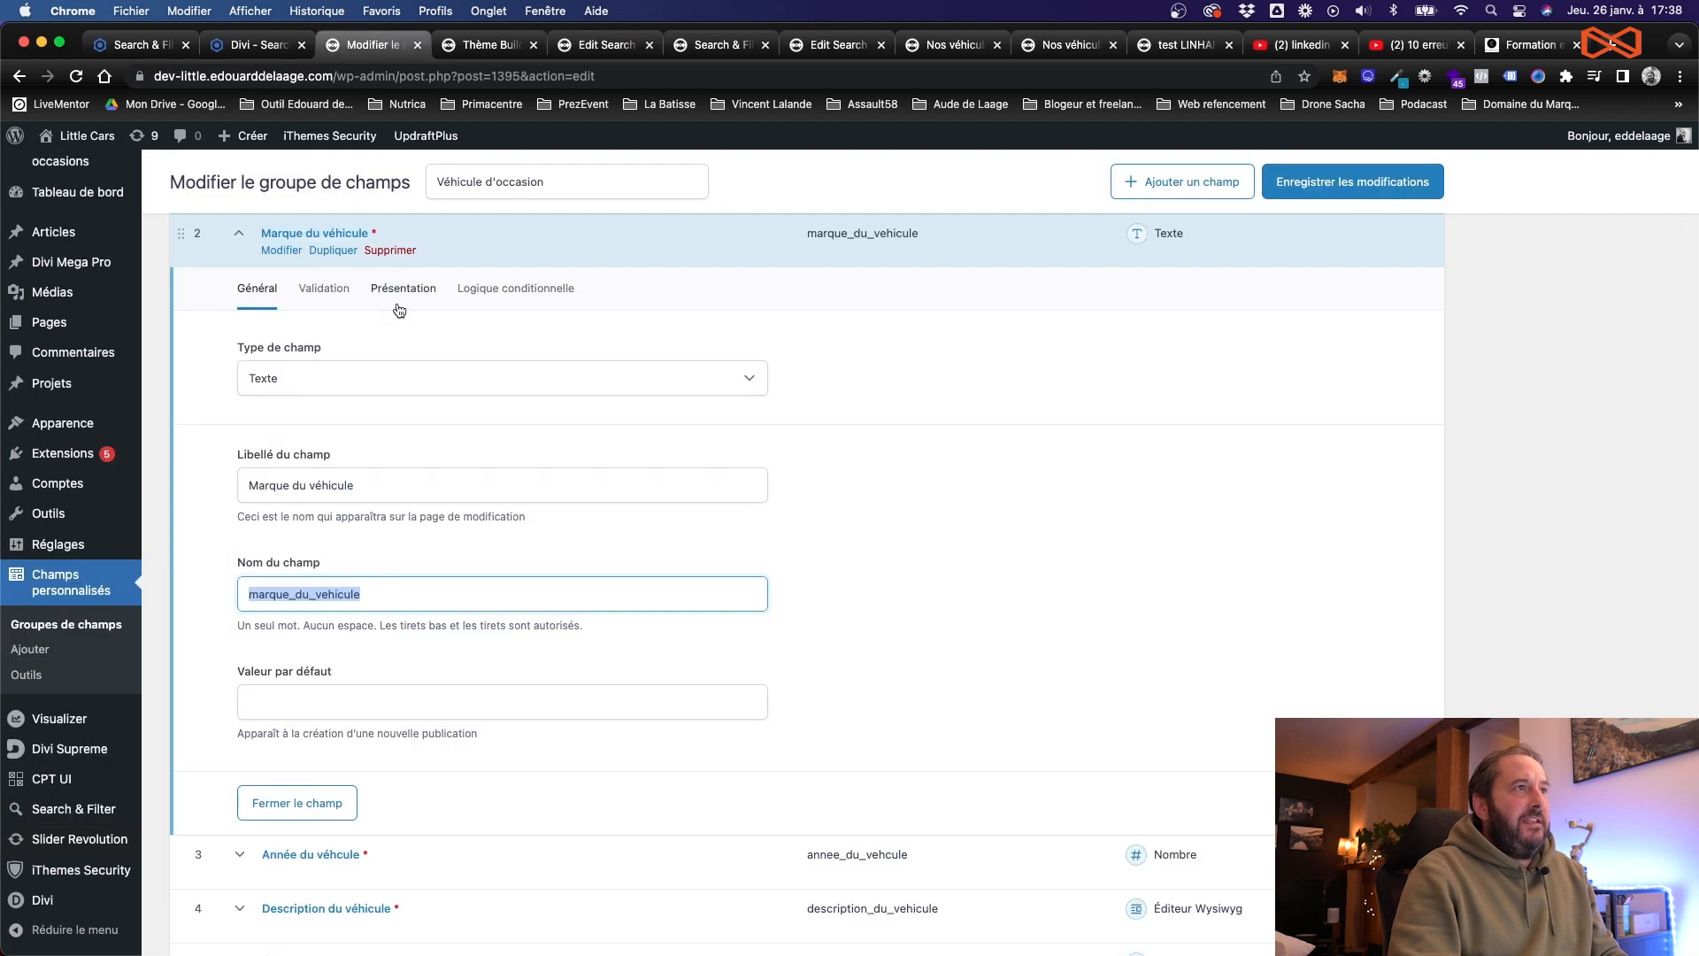
pyautogui.click(331, 233)
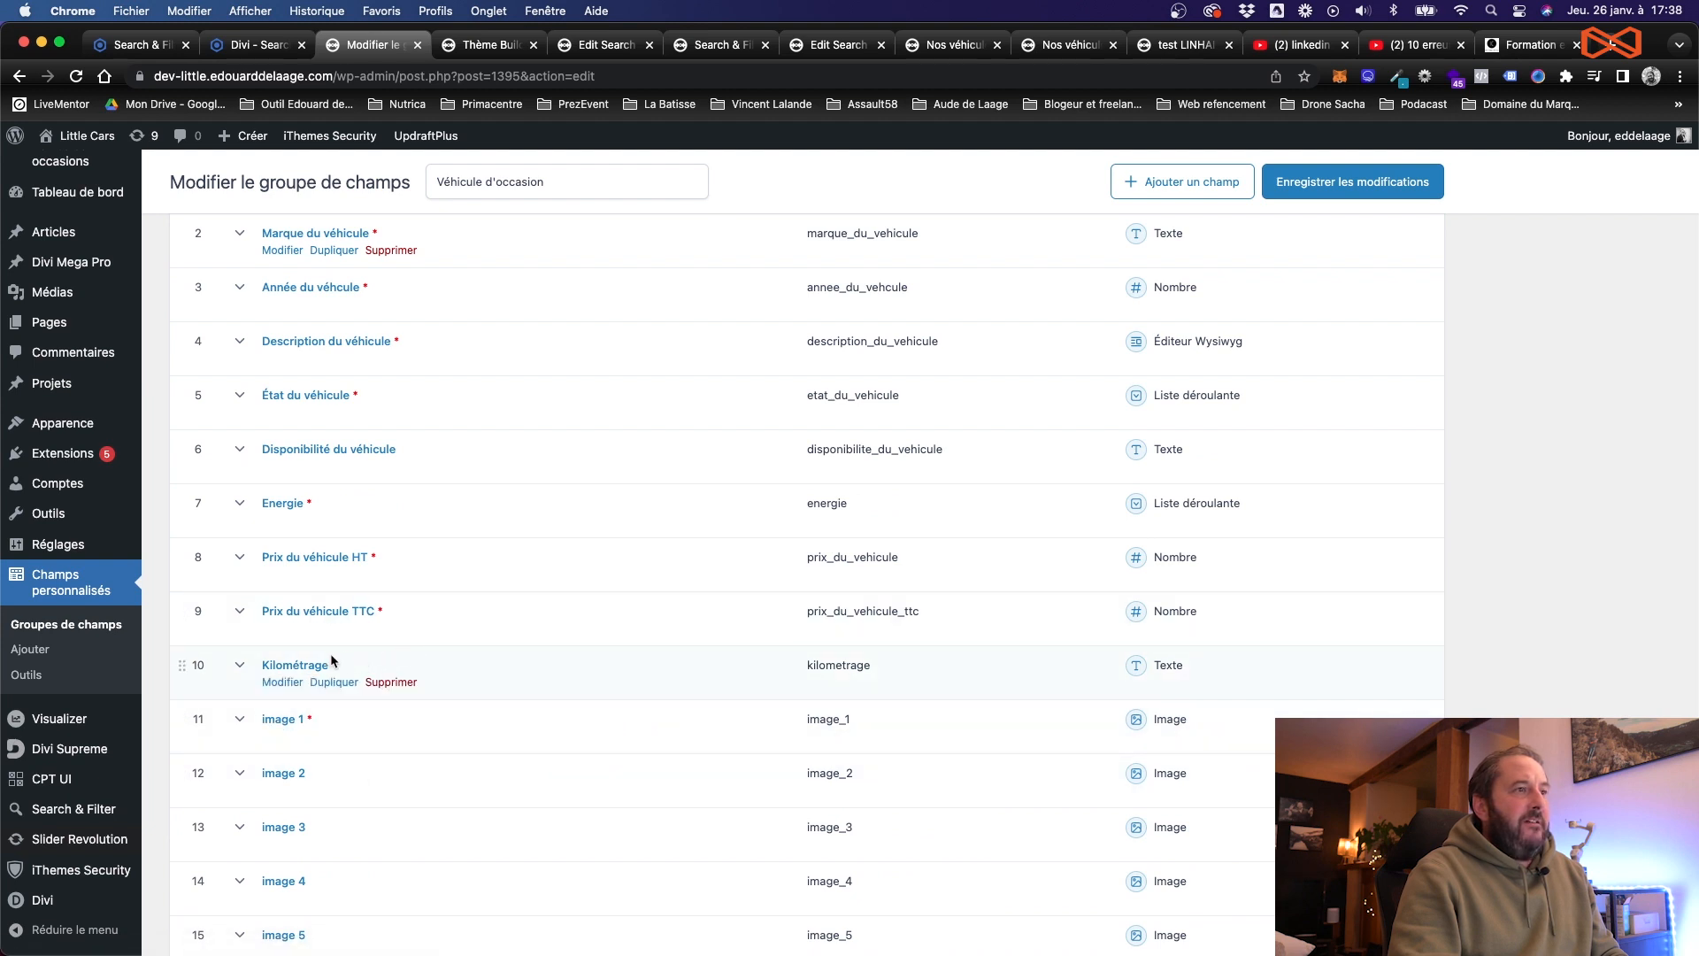
pyautogui.click(310, 674)
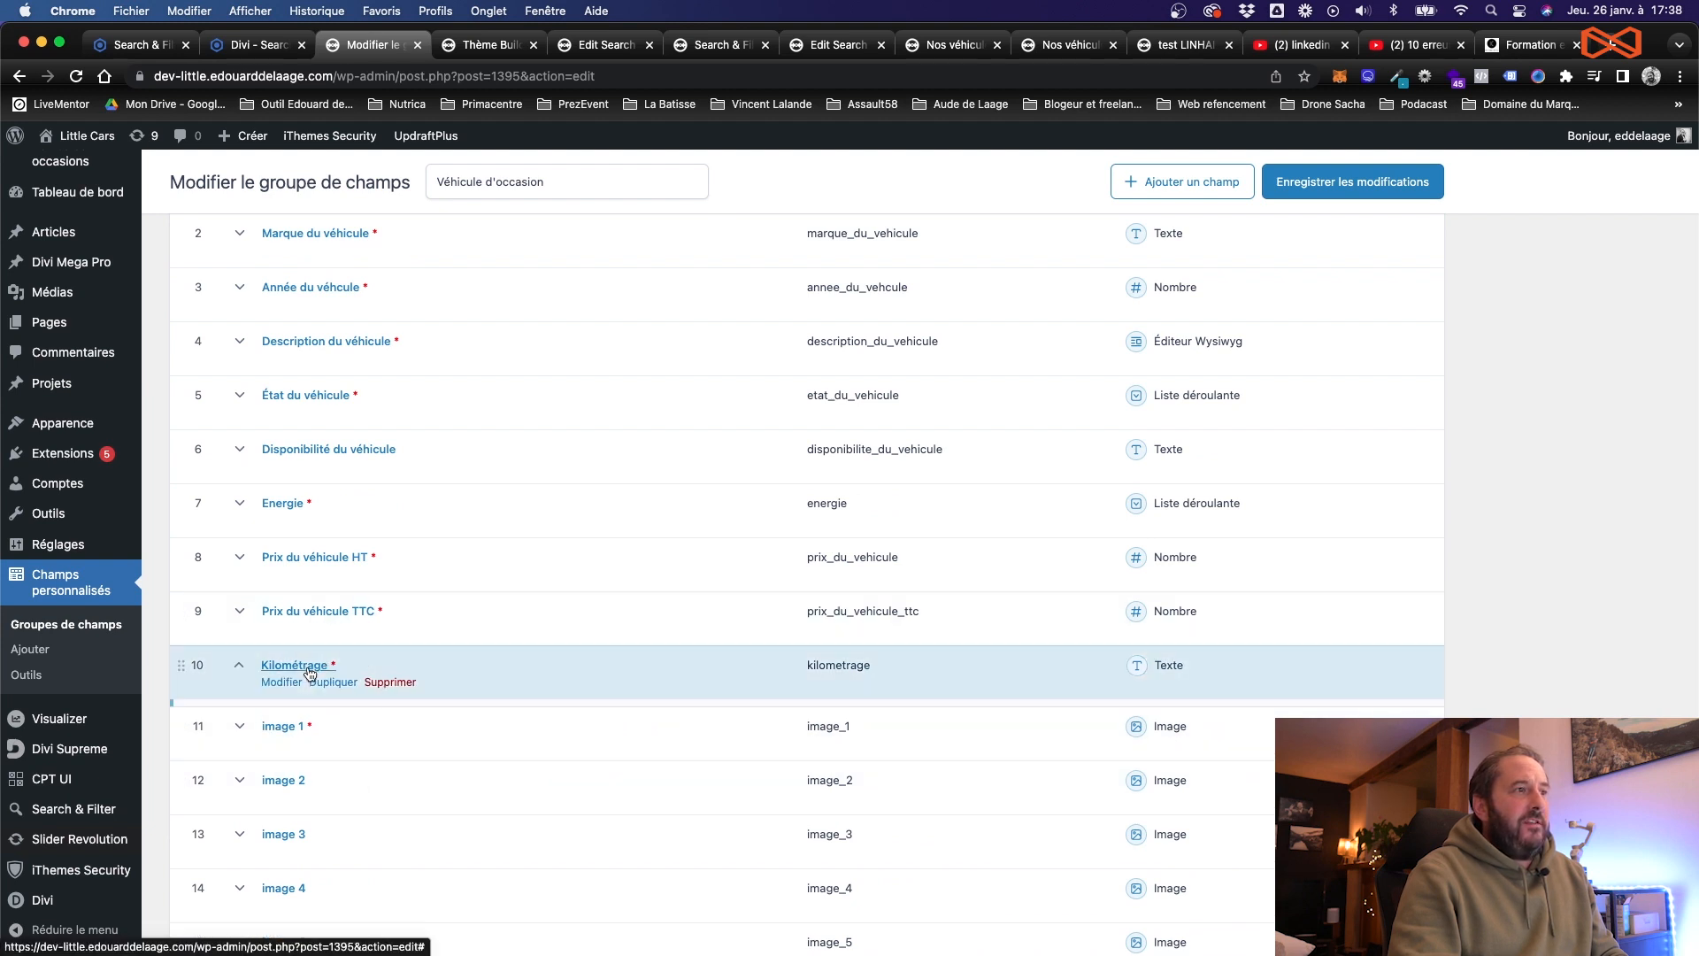
pyautogui.scroll(-2, 322, 759)
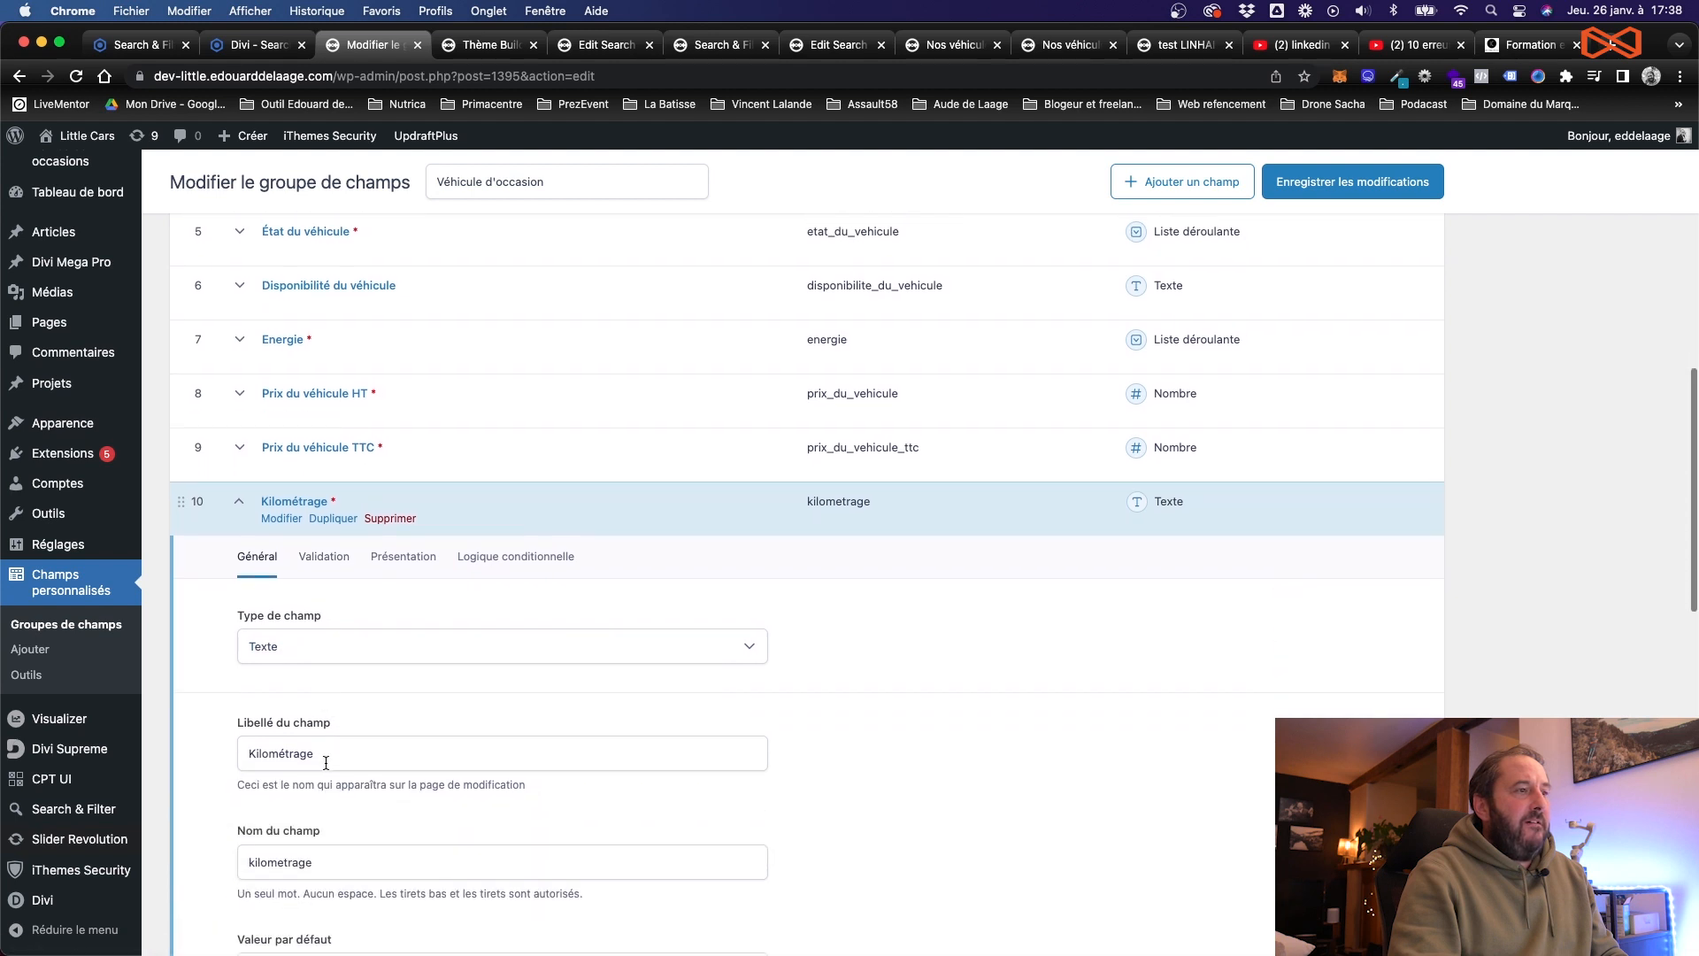
pyautogui.scroll(-3, 324, 760)
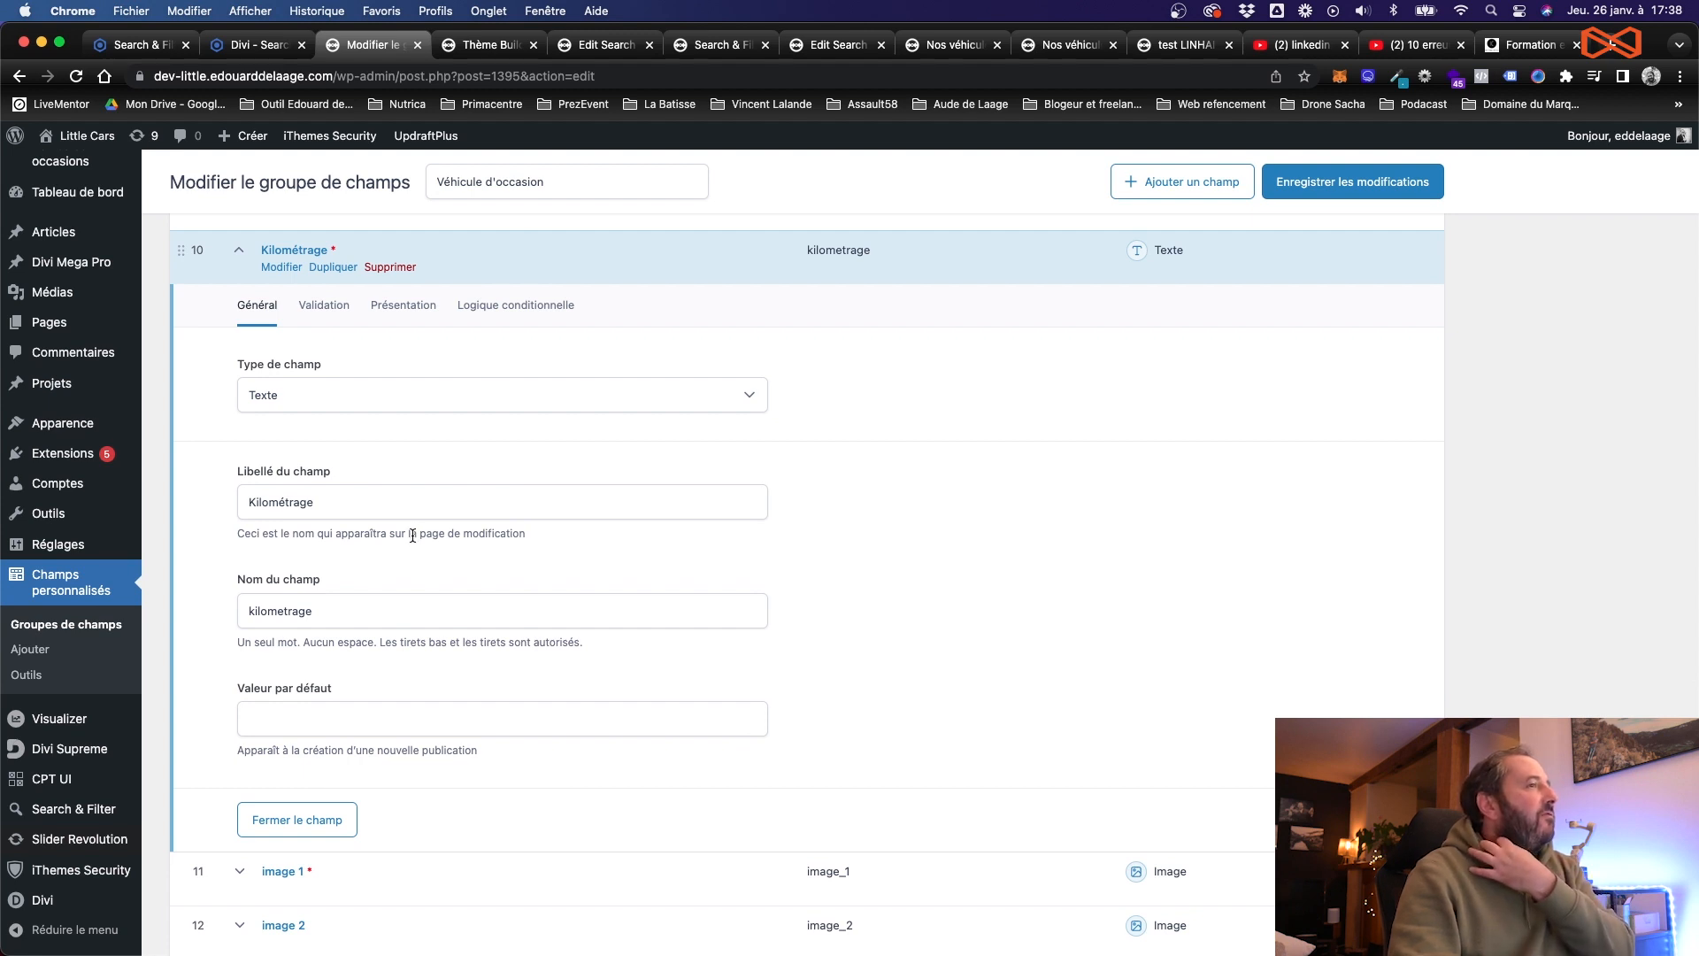
# Step: Return to the search form editor and review the kilometrage field's range slider and meta key settings
pyautogui.click(823, 45)
pyautogui.click(719, 45)
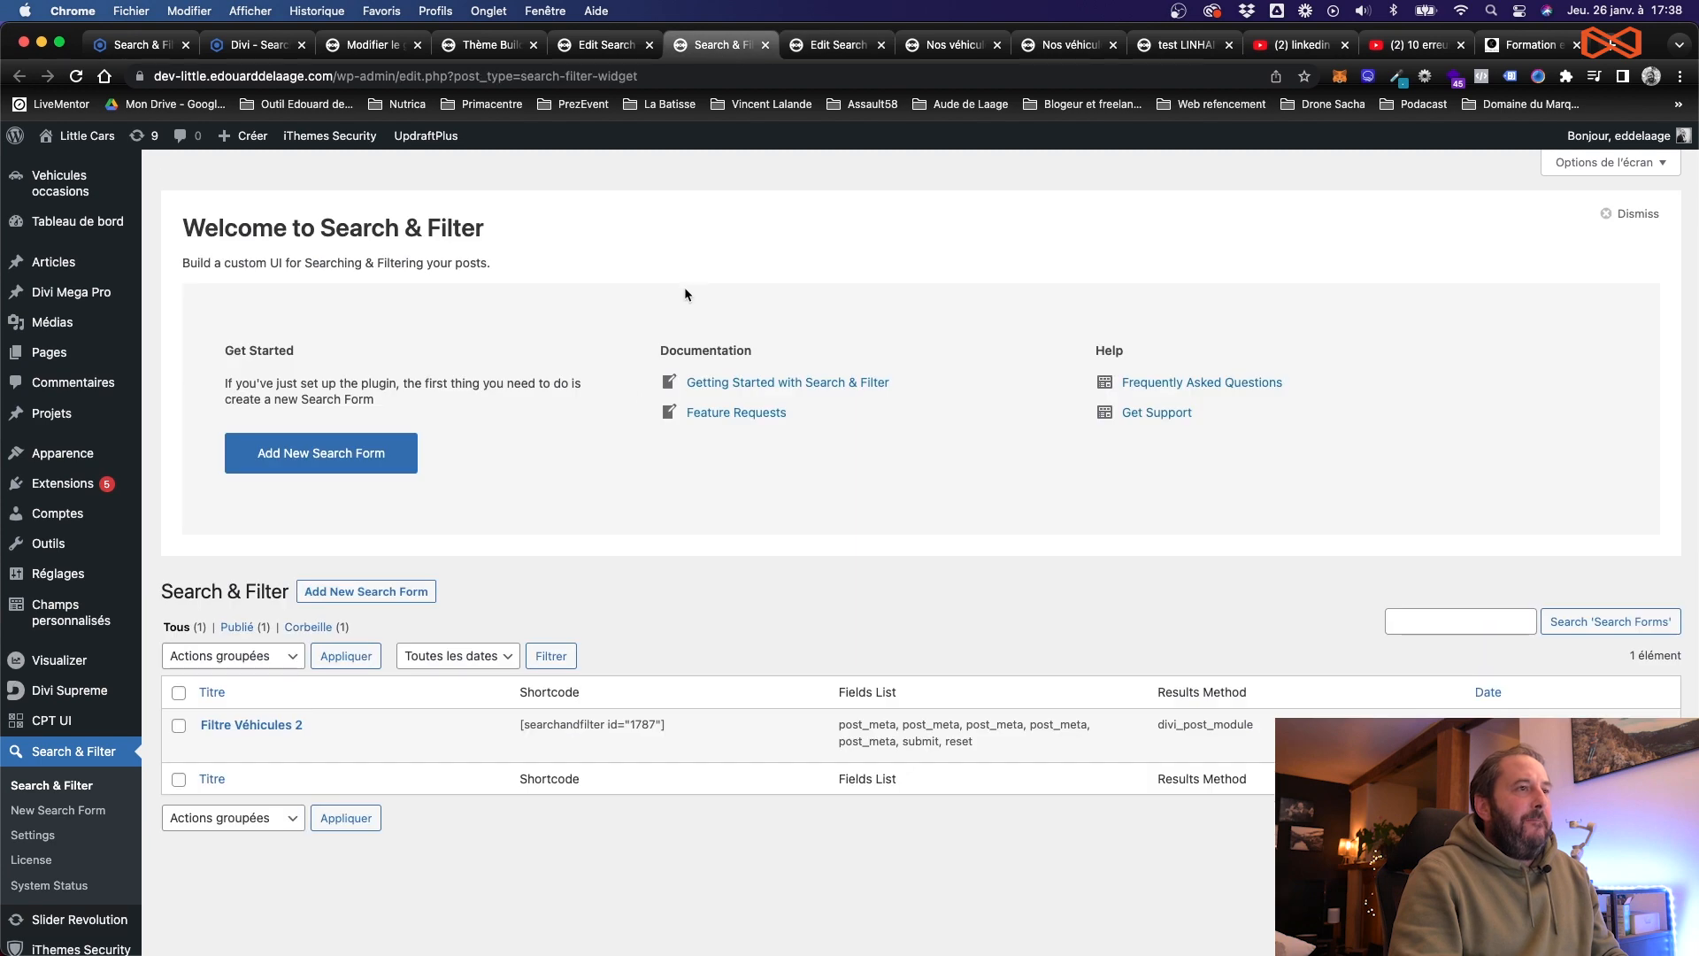
pyautogui.click(602, 45)
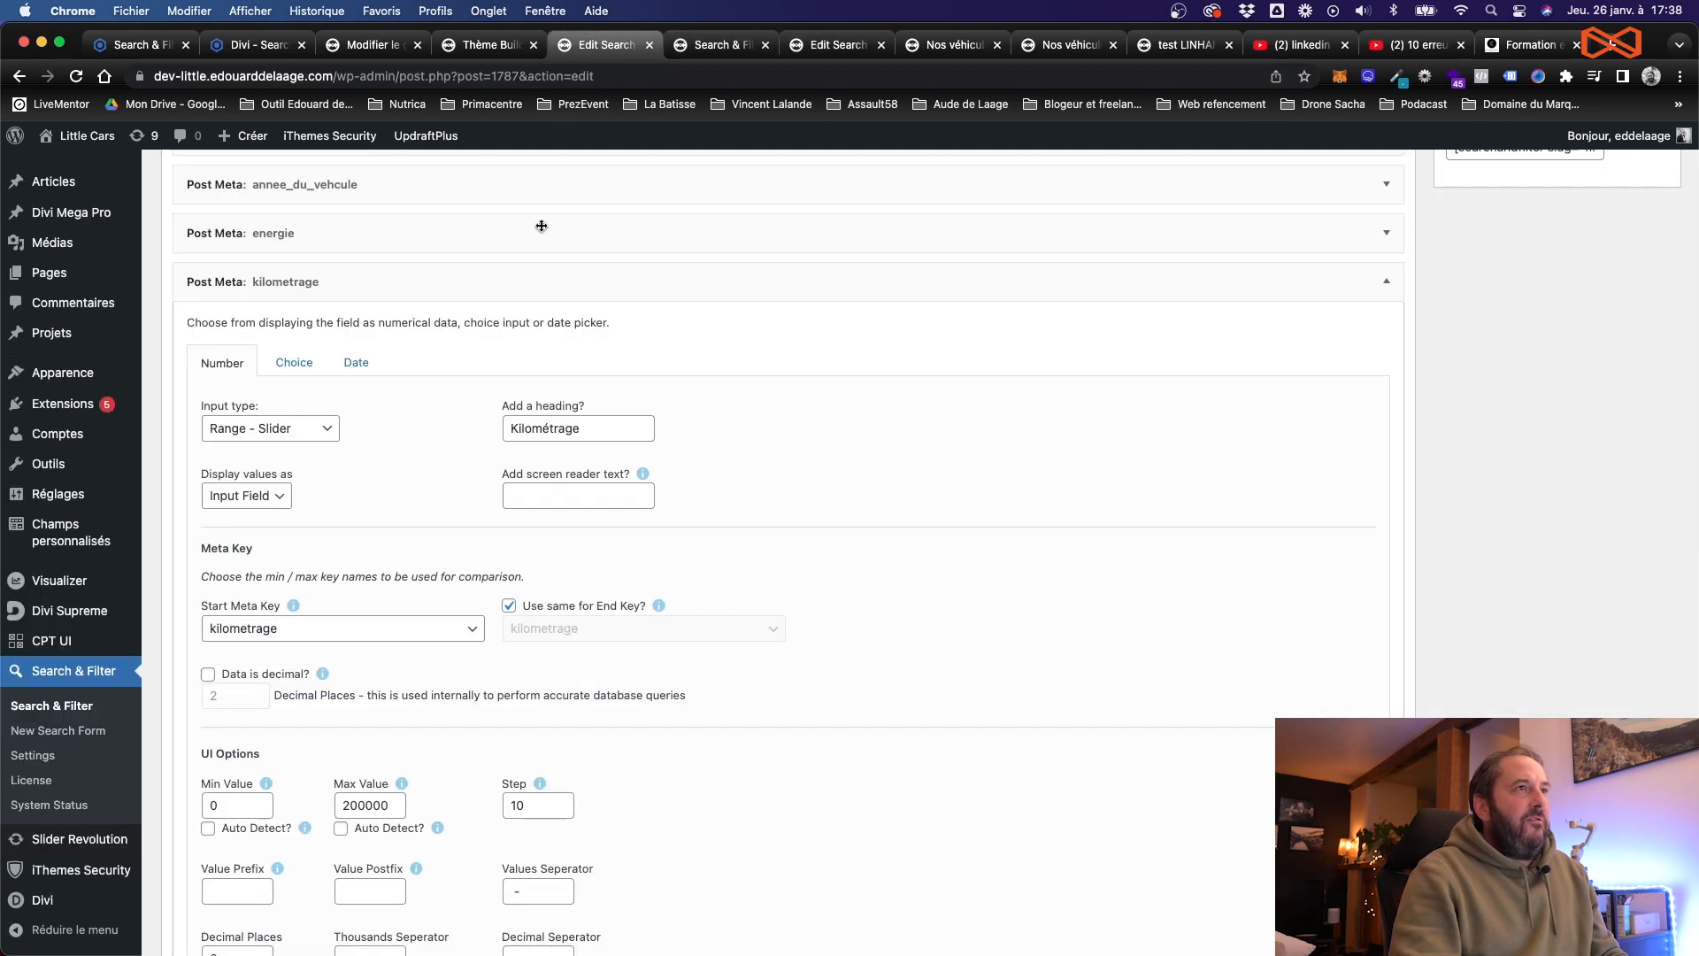
pyautogui.scroll(-1, 783, 482)
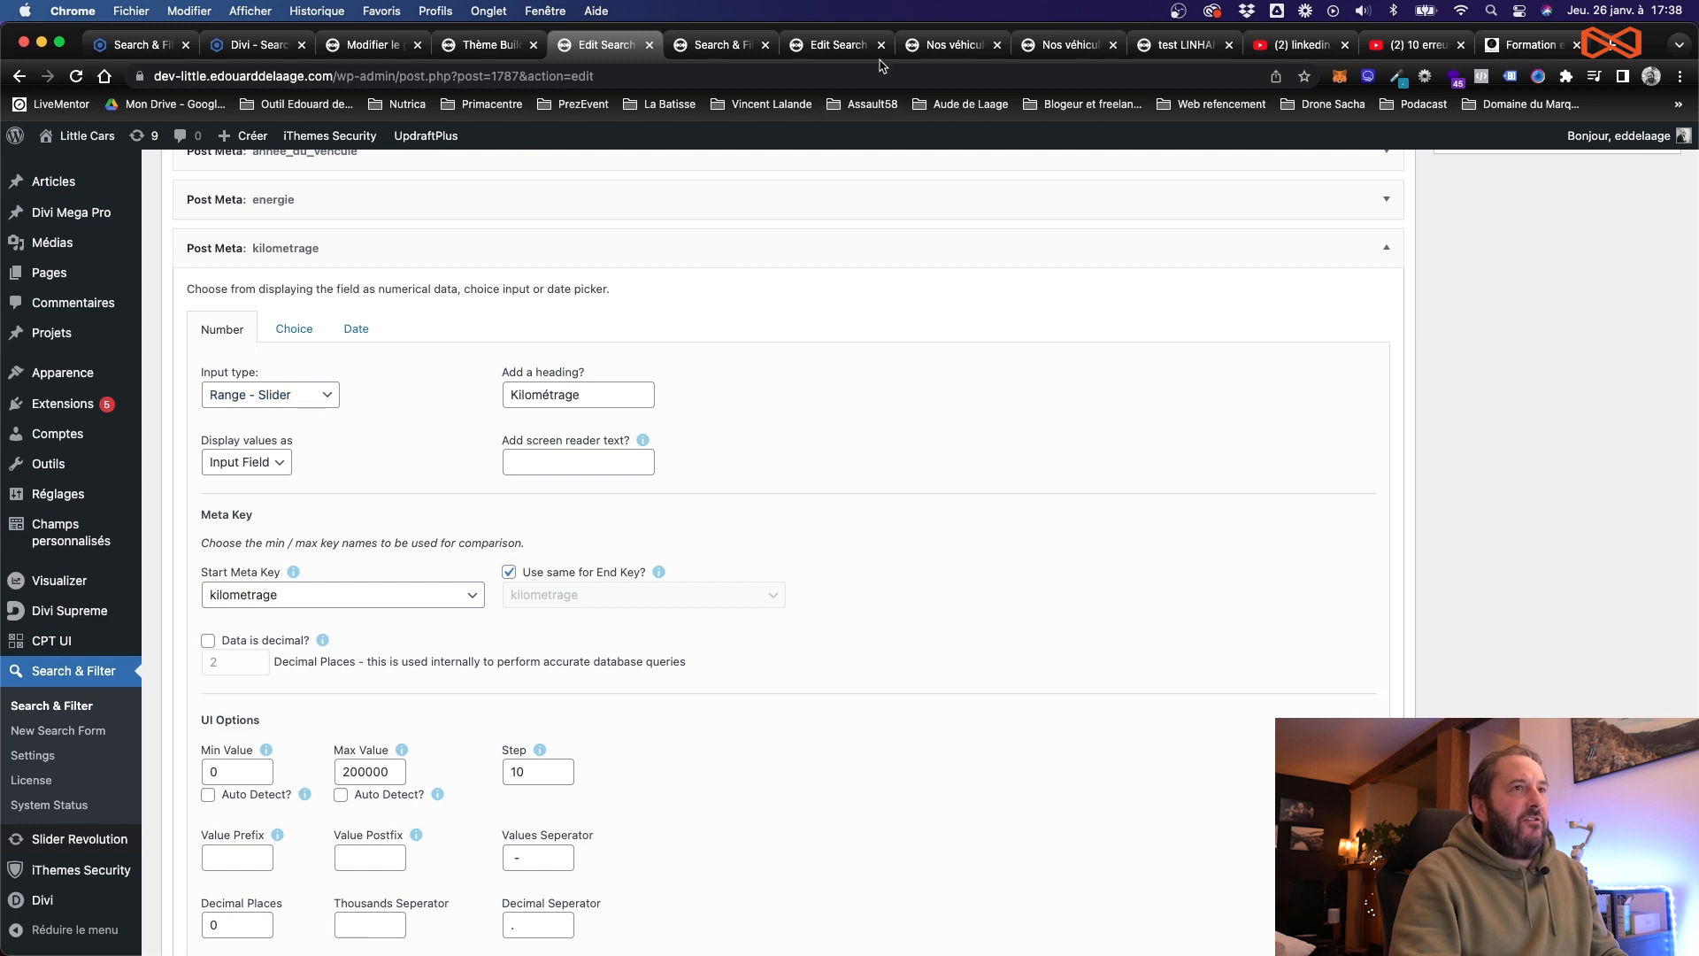
# Step: Lower the maximum of the Kilométrage slider on the public used vehicles page to 8260
pyautogui.click(952, 42)
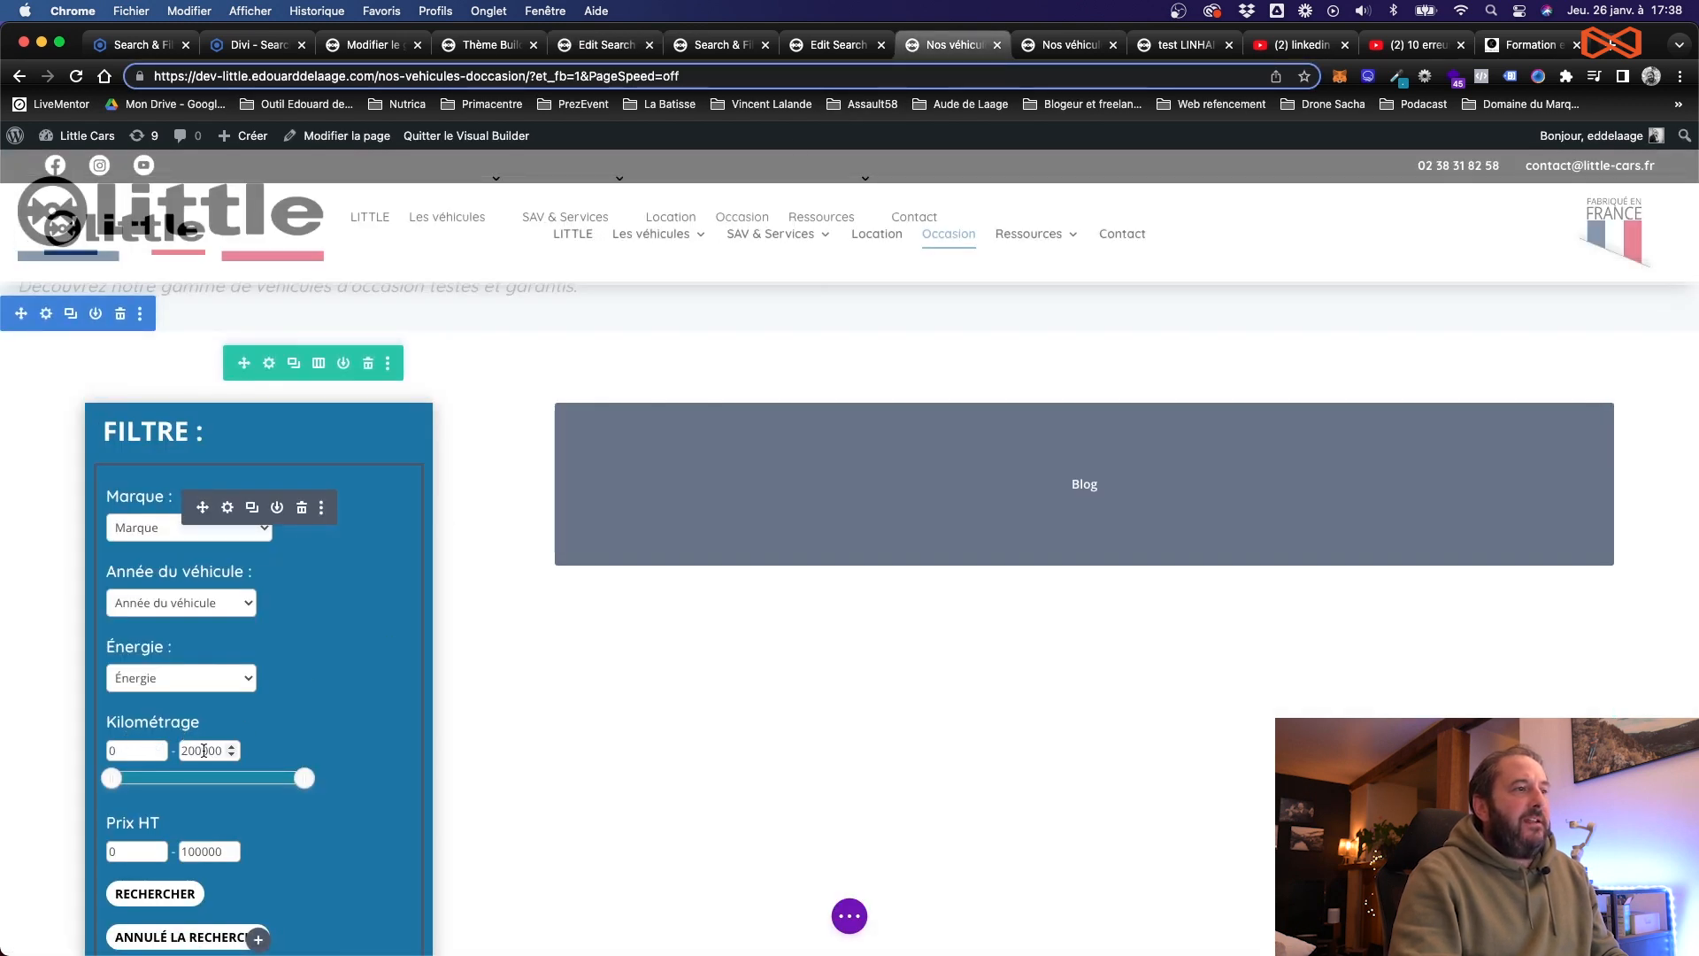
pyautogui.click(1054, 52)
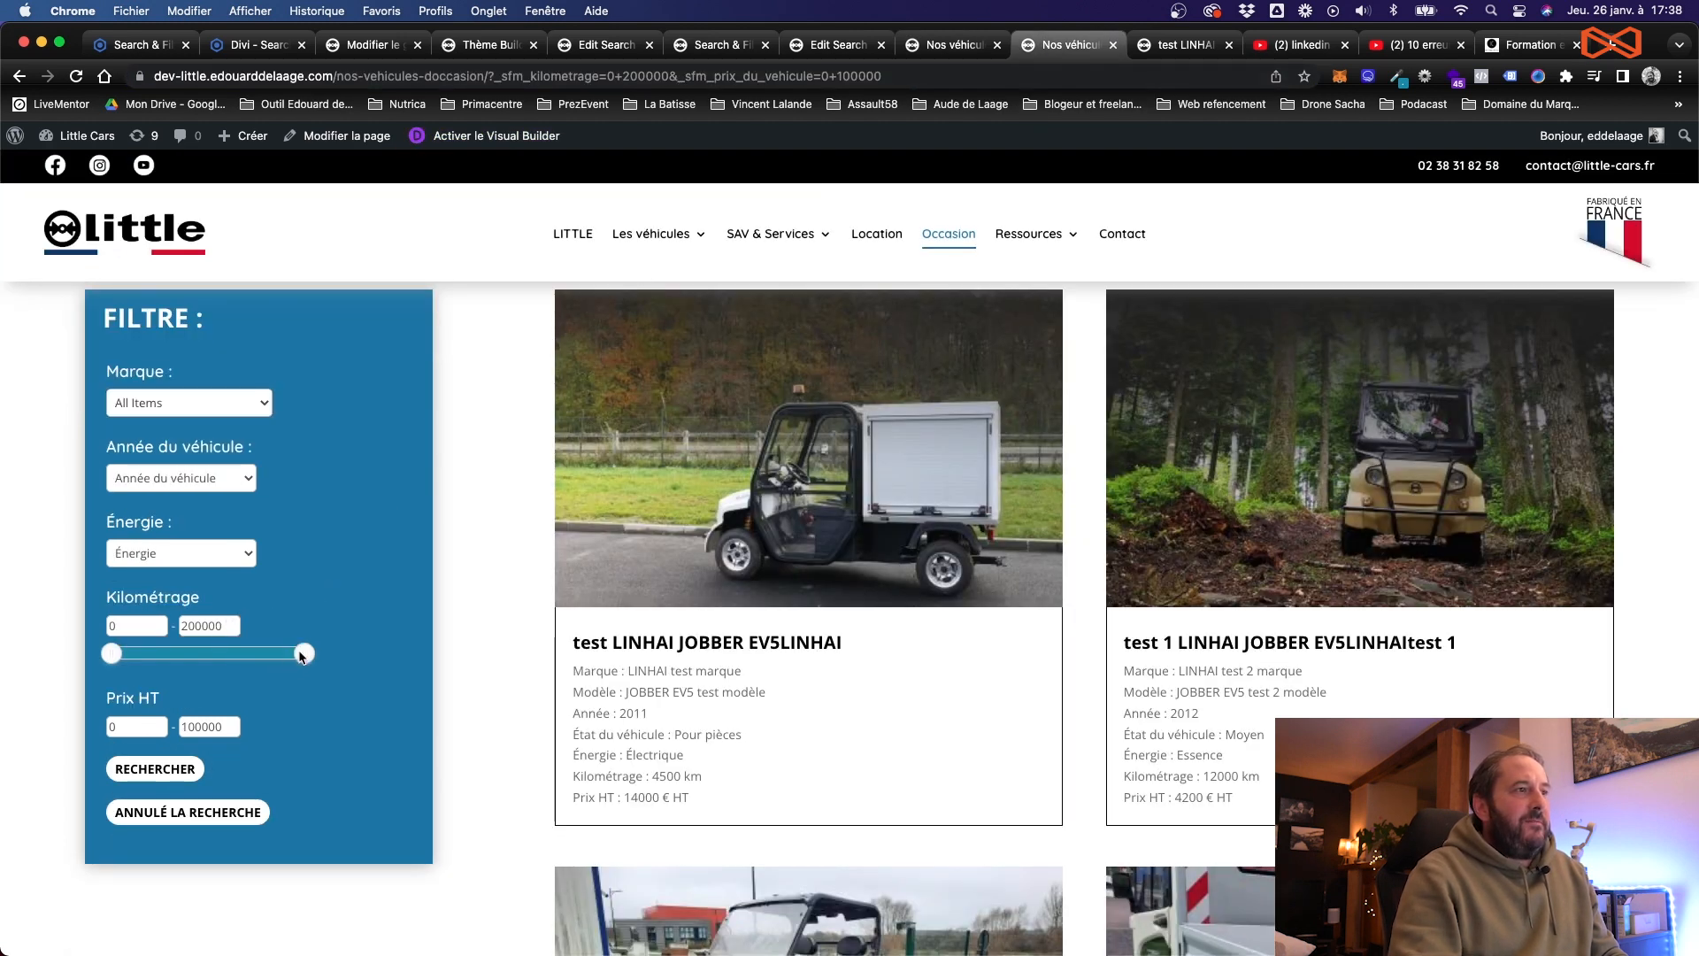
pyautogui.moveTo(304, 653); pyautogui.dragTo(128, 655)
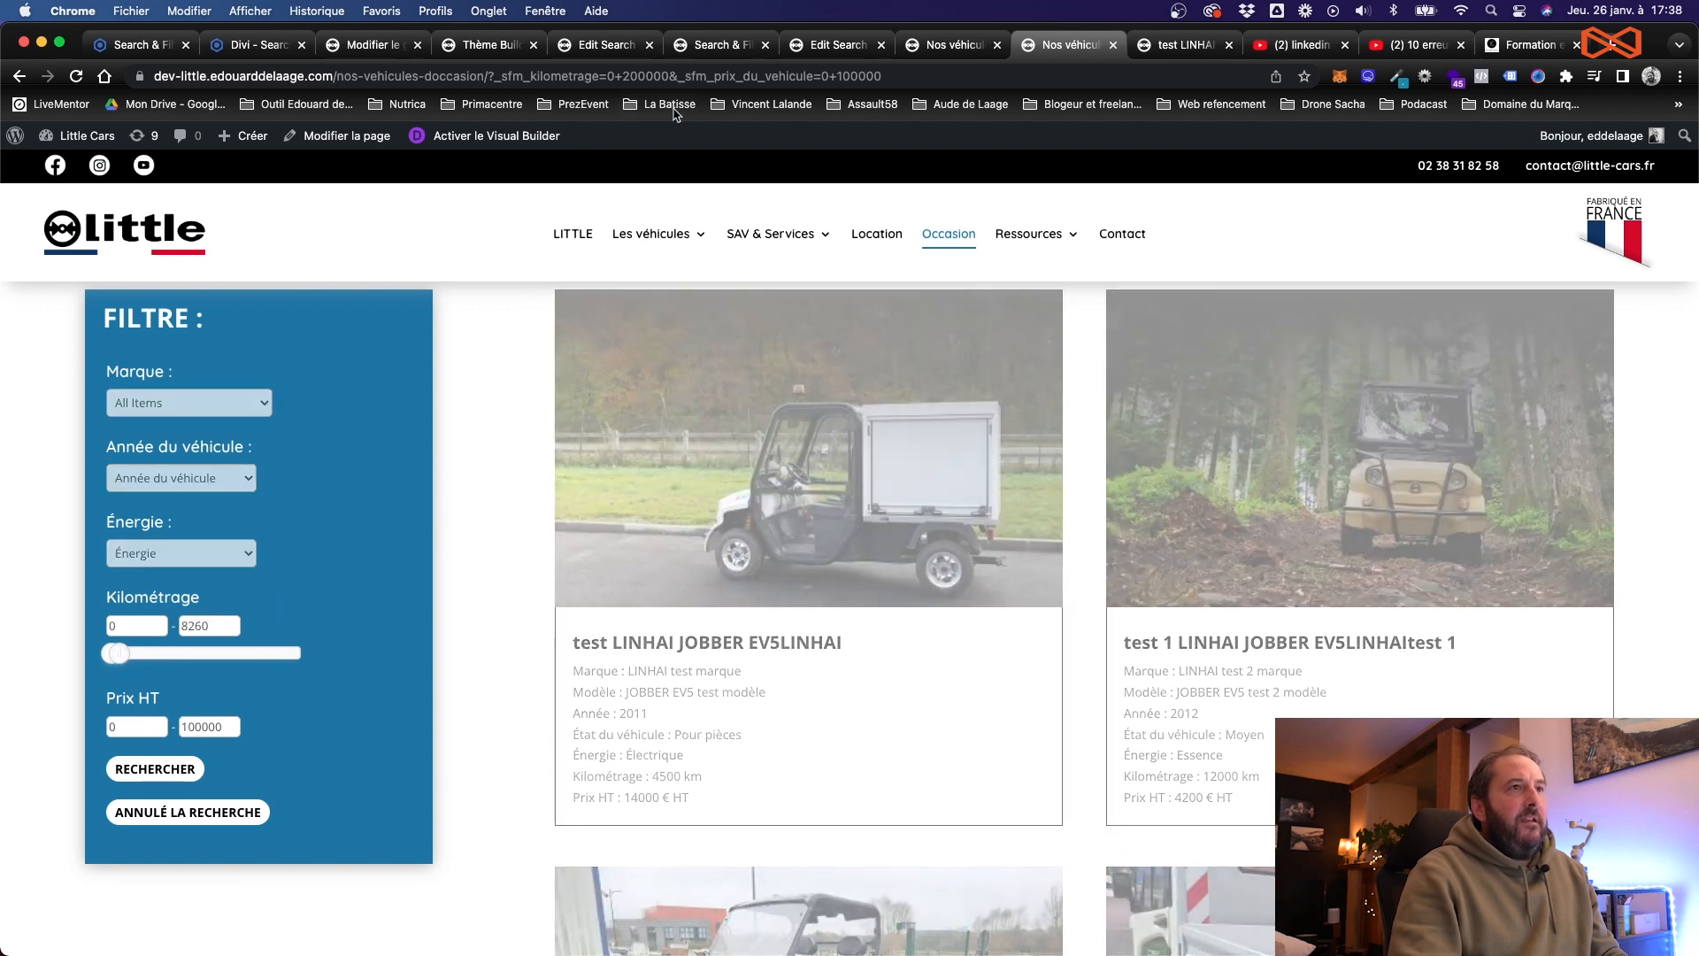
# Step: Return to the search form editor and check the kilometrage field's heading, start meta key and UI options
pyautogui.click(589, 46)
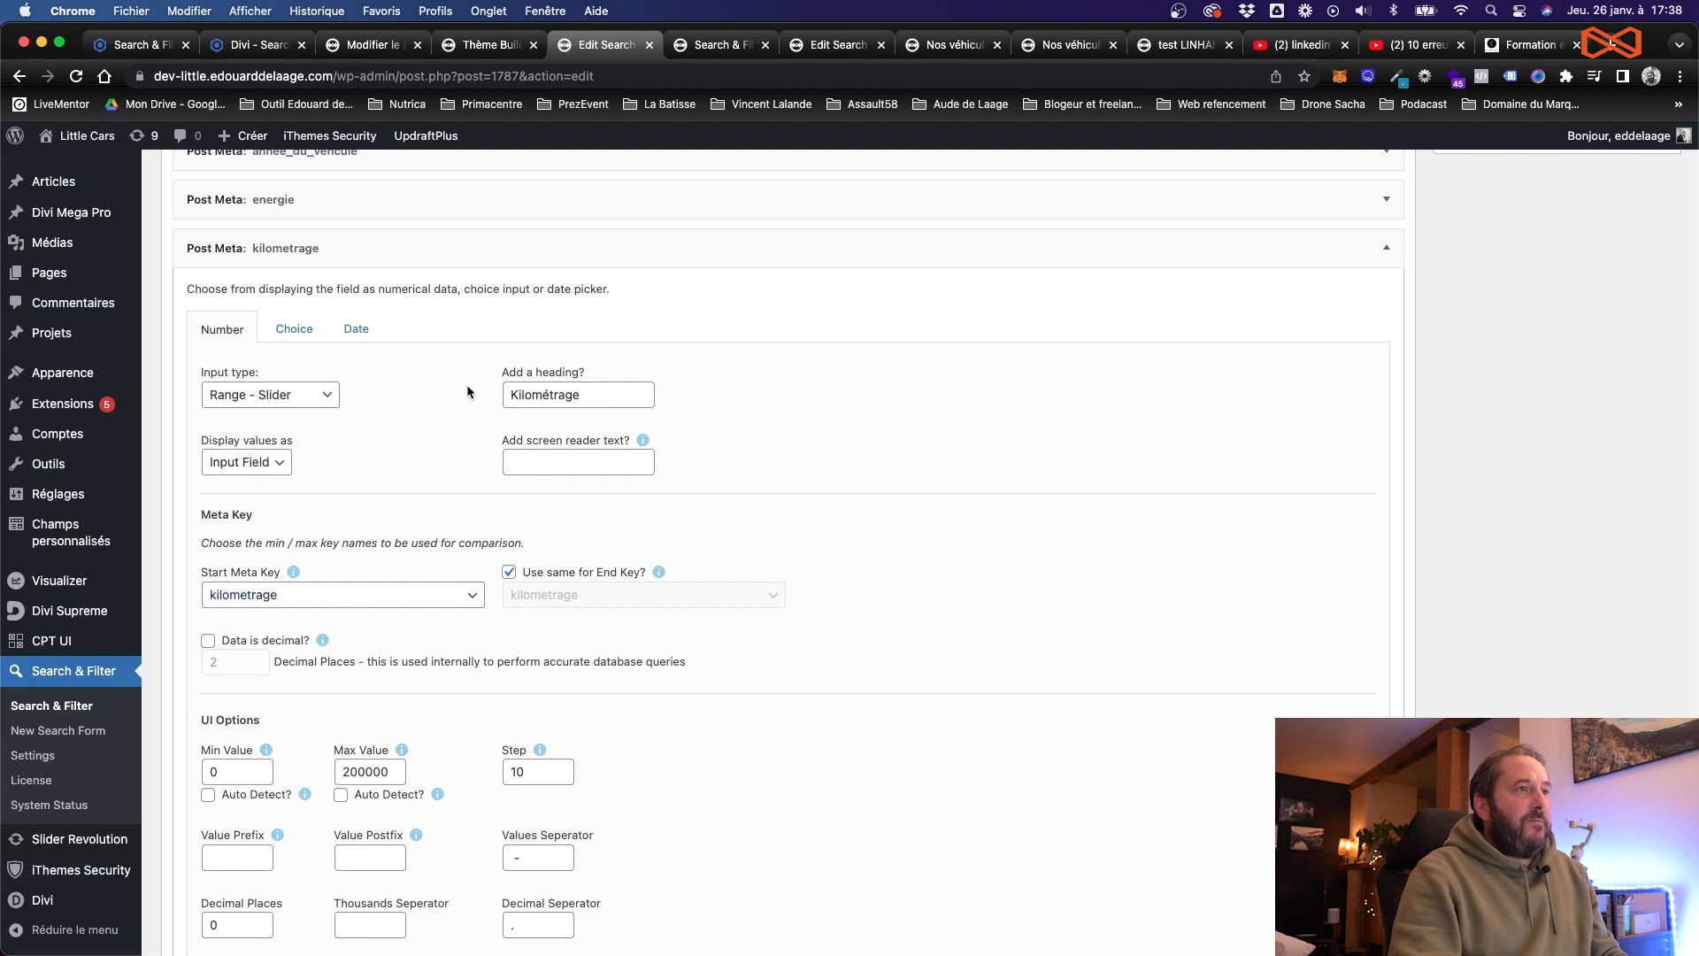
pyautogui.click(521, 393)
pyautogui.doubleClick(519, 390)
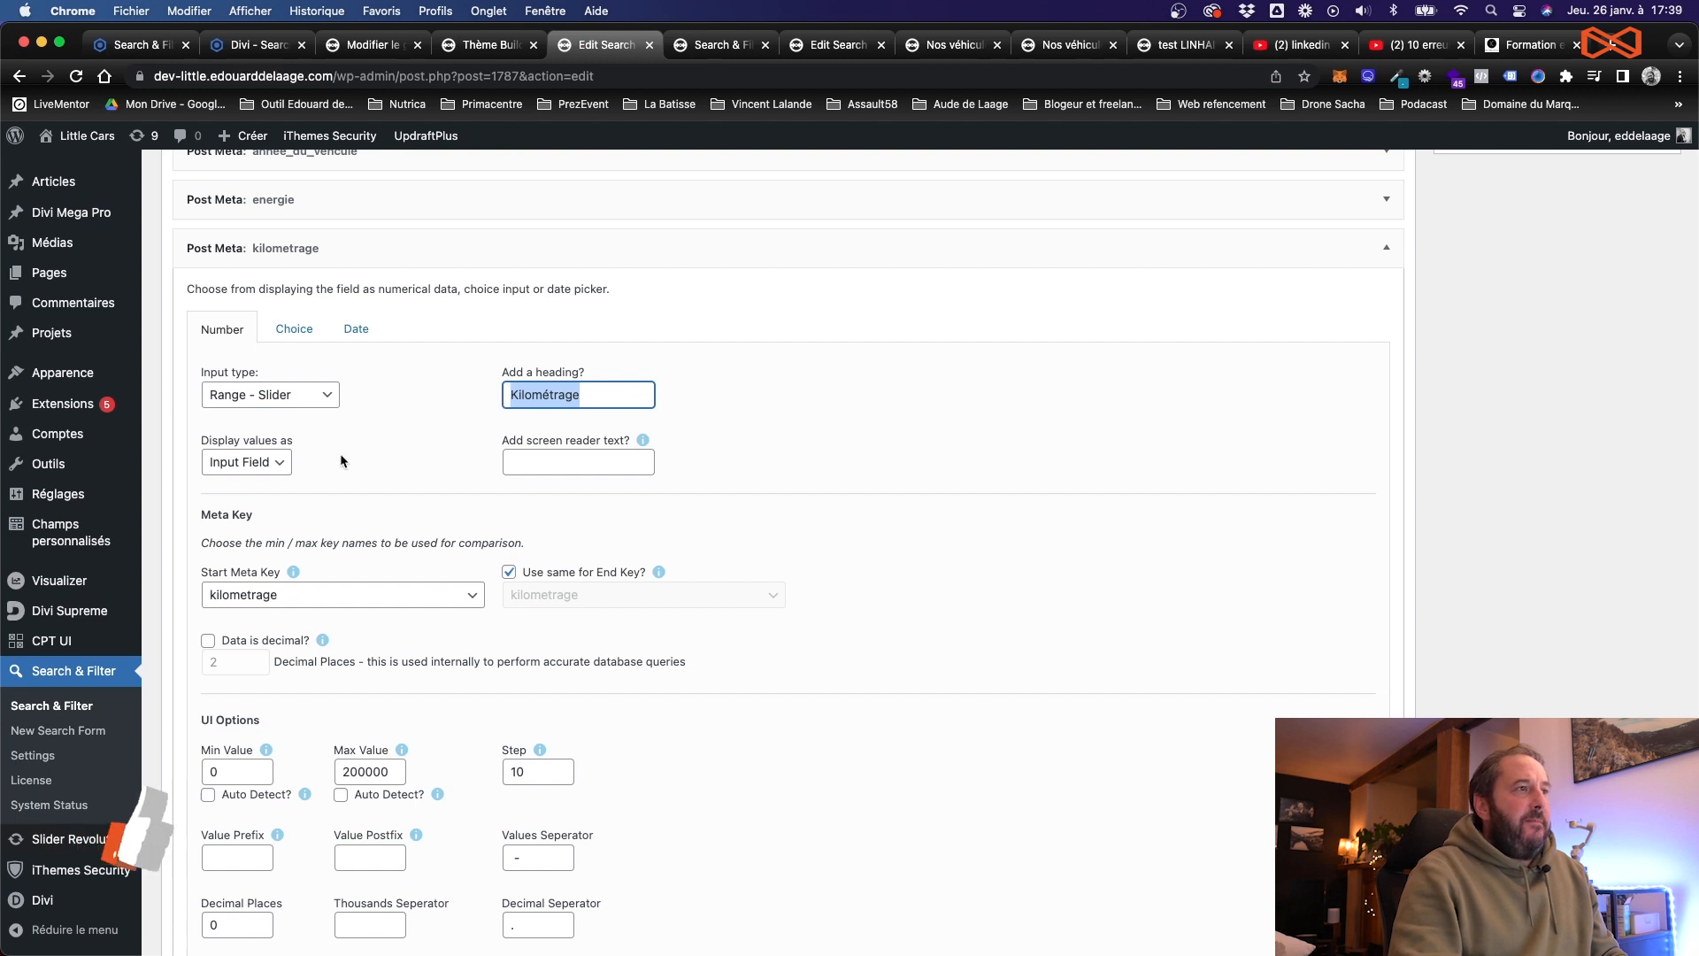
pyautogui.click(357, 591)
pyautogui.click(352, 595)
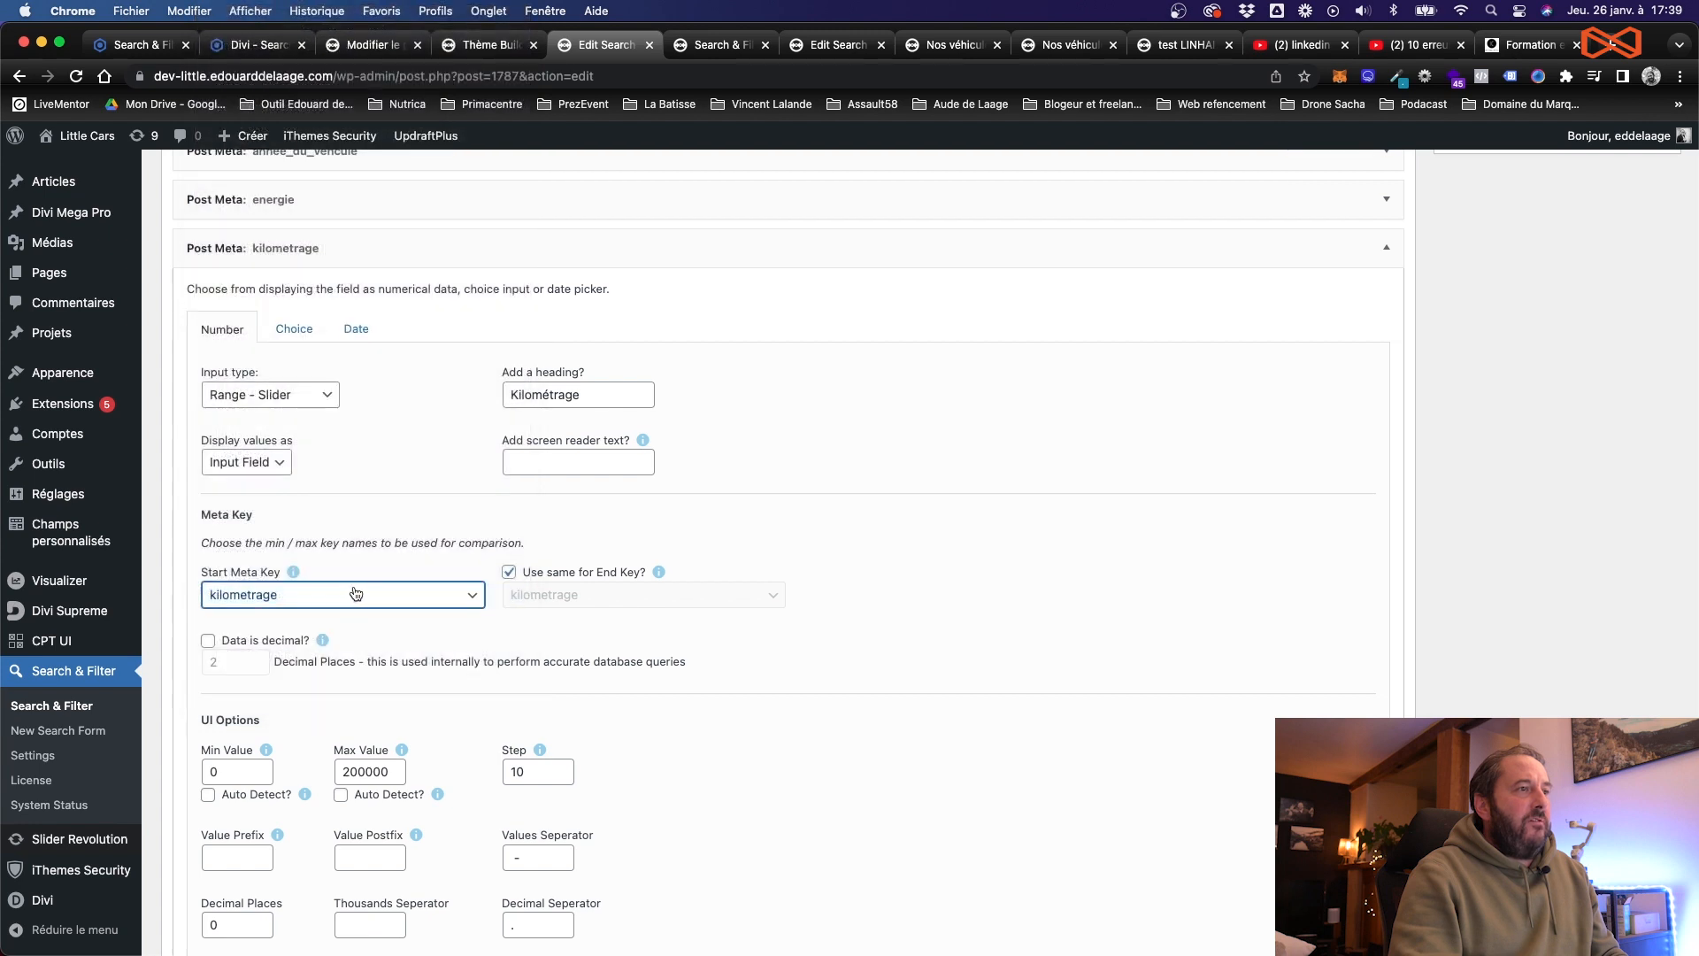
pyautogui.scroll(-4, 353, 596)
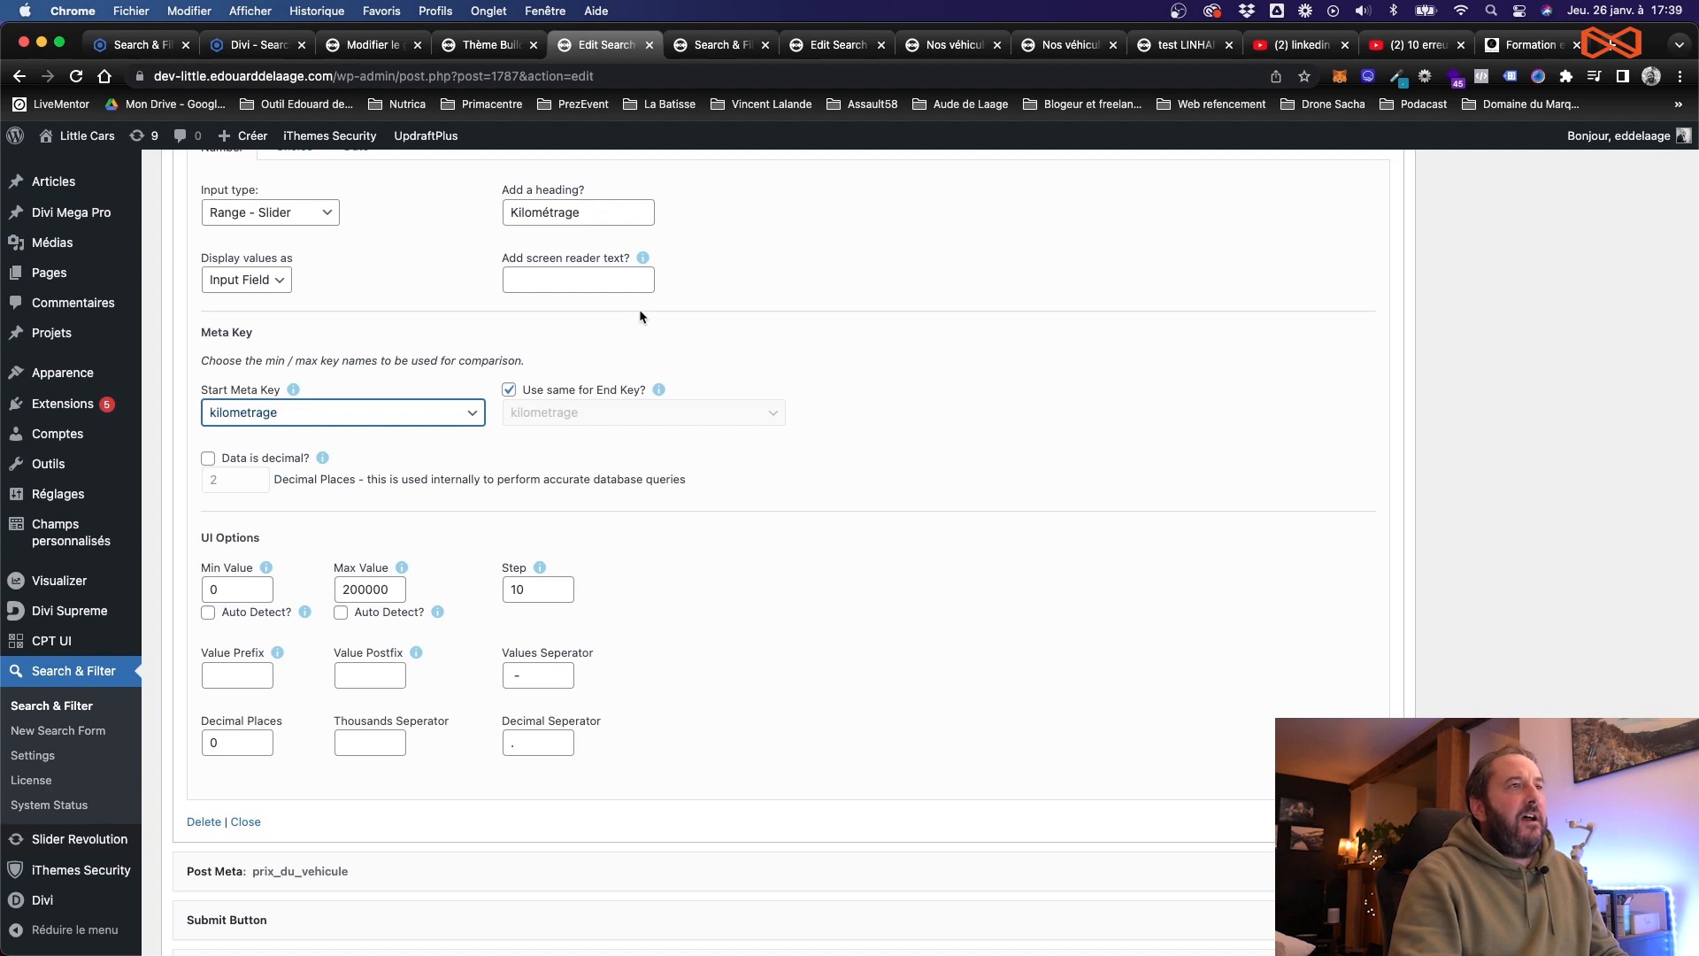
pyautogui.scroll(4, 547, 386)
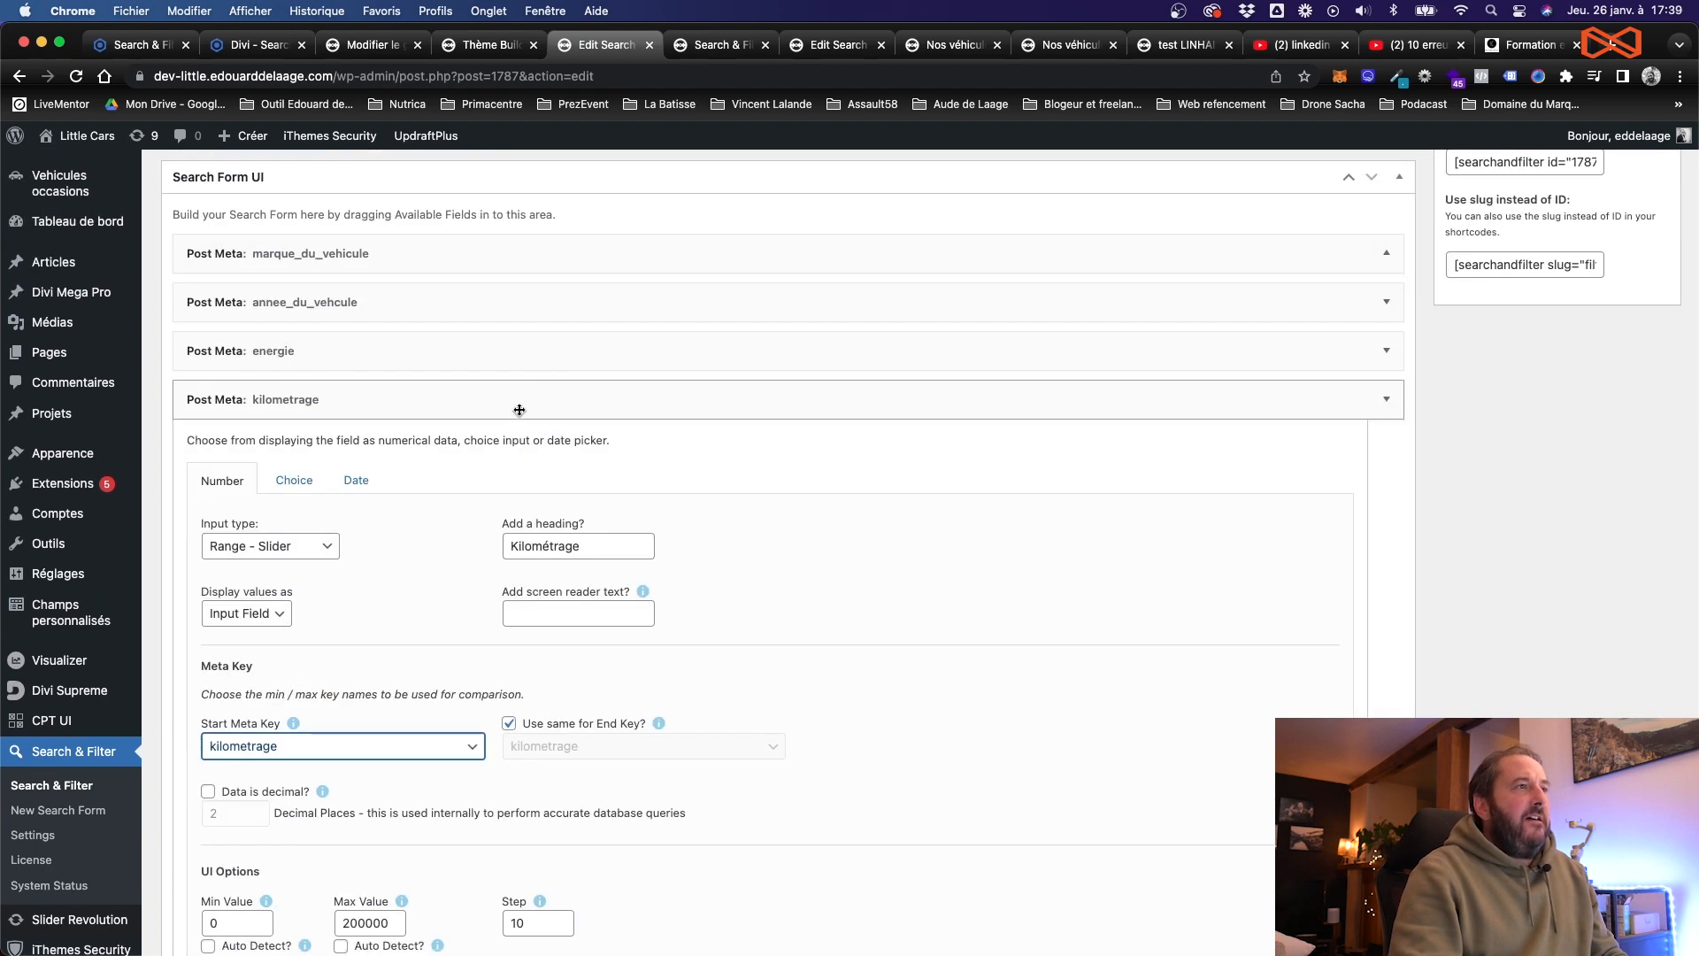
# Step: Collapse the kilometrage field in the search form and expand the prix_du_vehicule field's settings
pyautogui.click(547, 387)
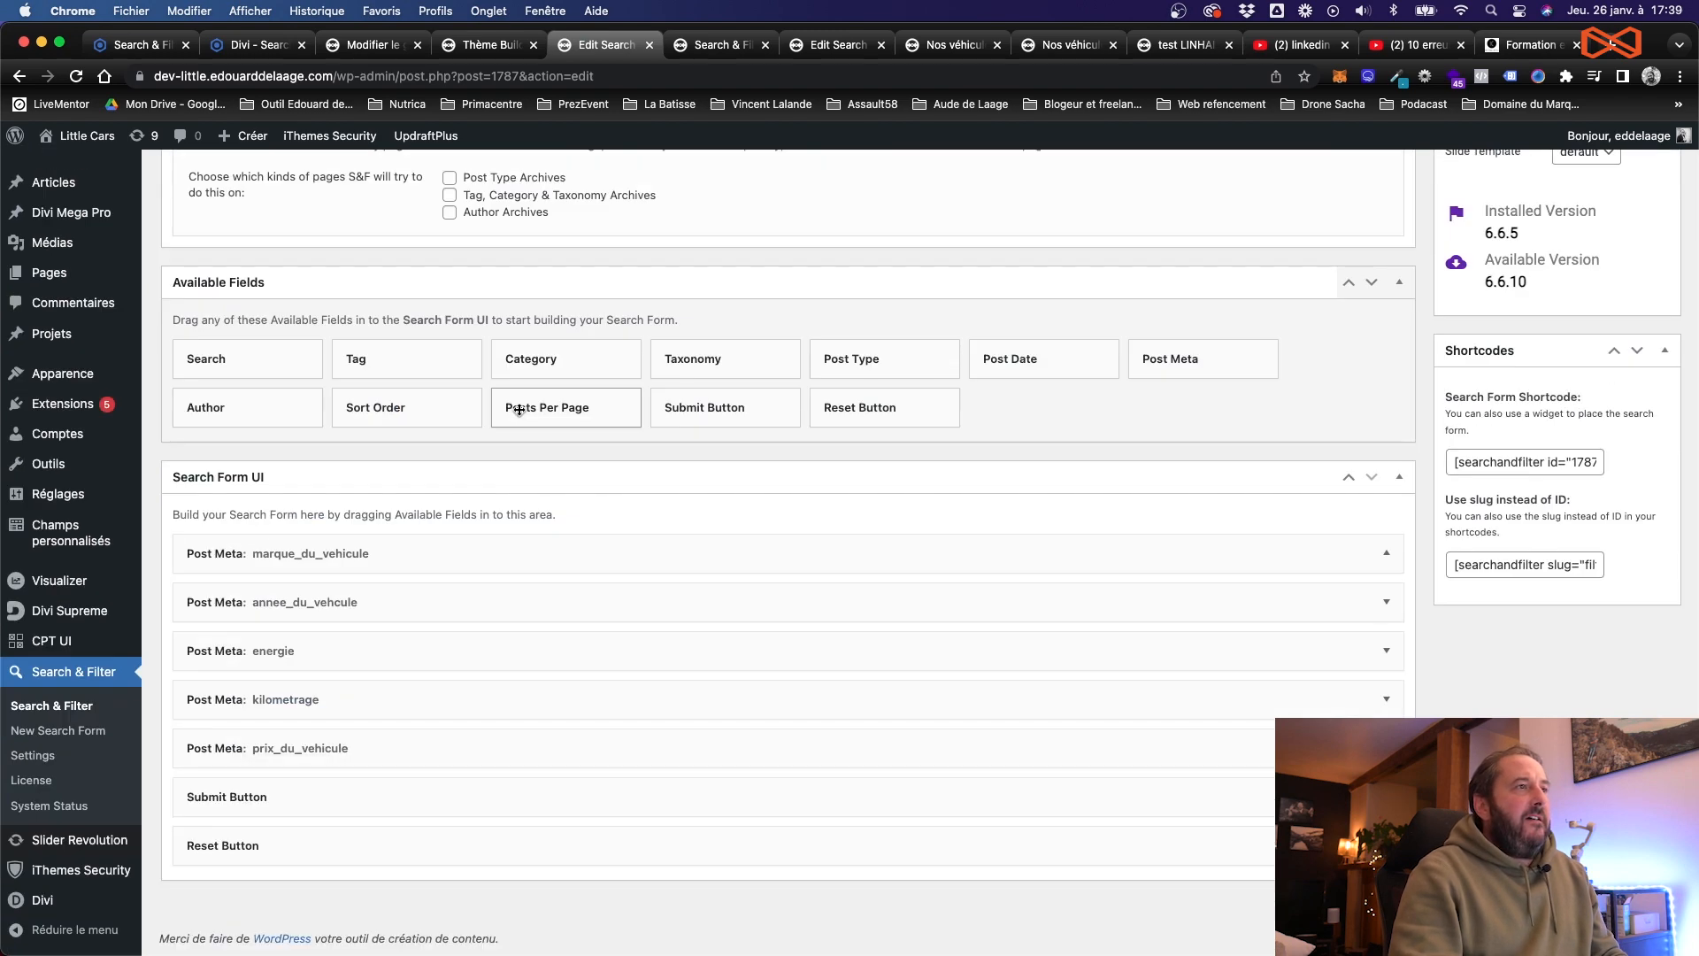
pyautogui.click(366, 749)
pyautogui.scroll(-3, 368, 755)
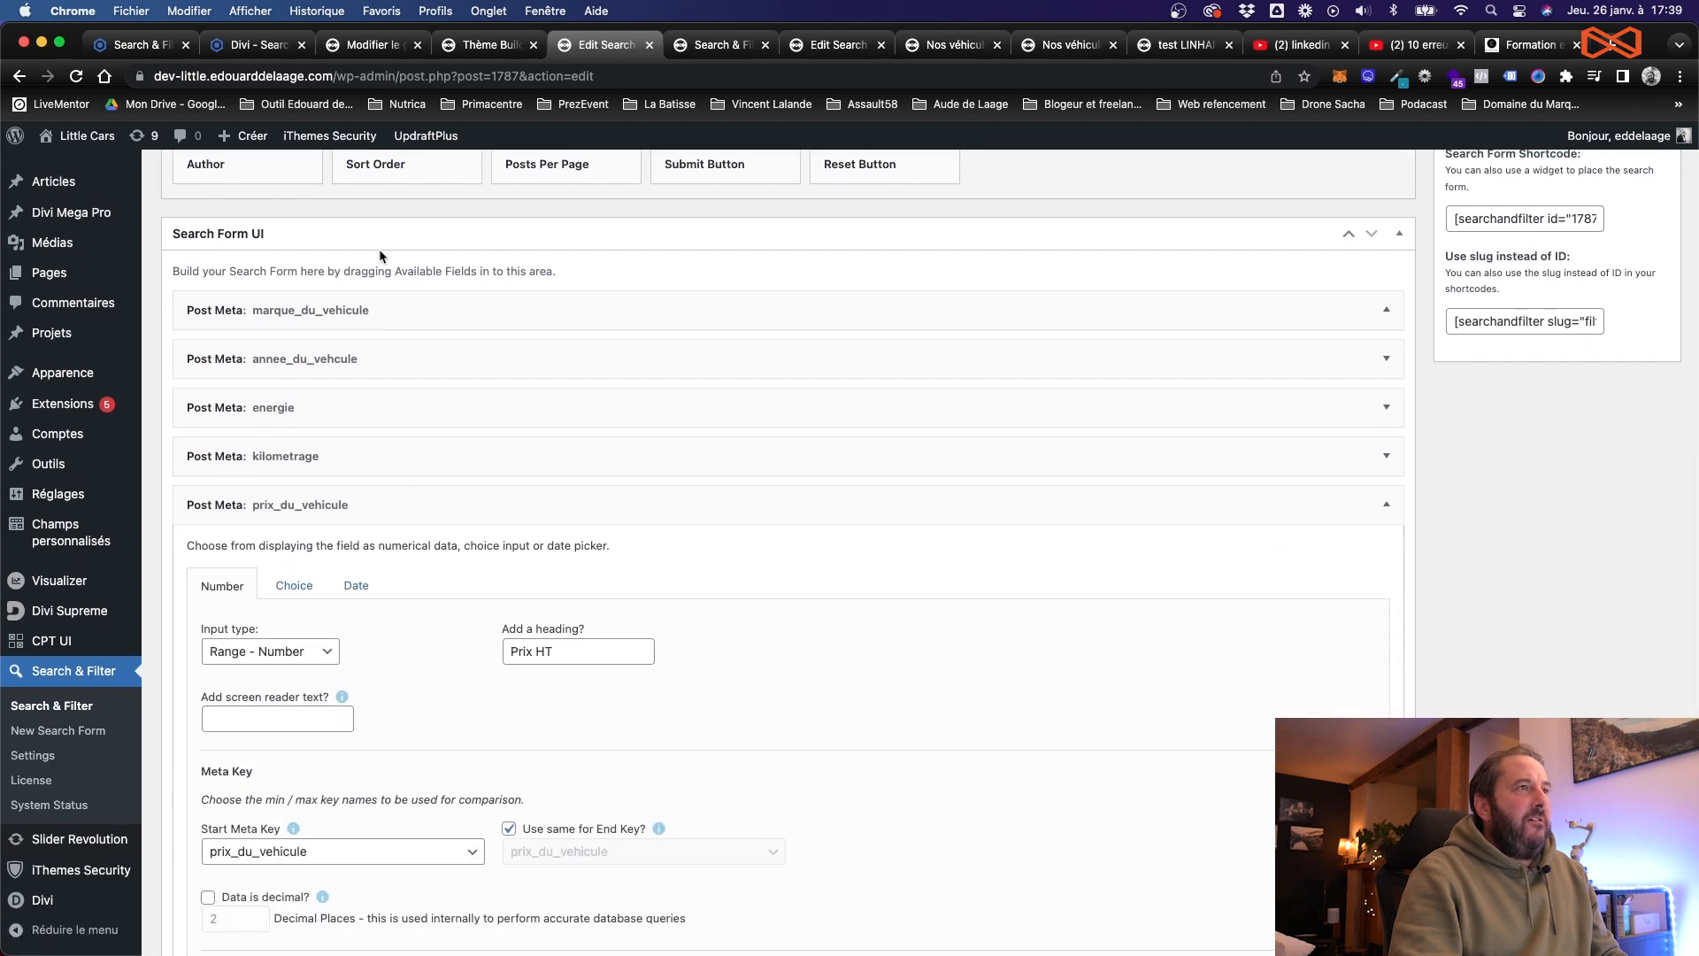
# Step: Switch to the ACF field group, collapse Kilométrage and expand the Prix du véhicule TTC field
pyautogui.click(336, 45)
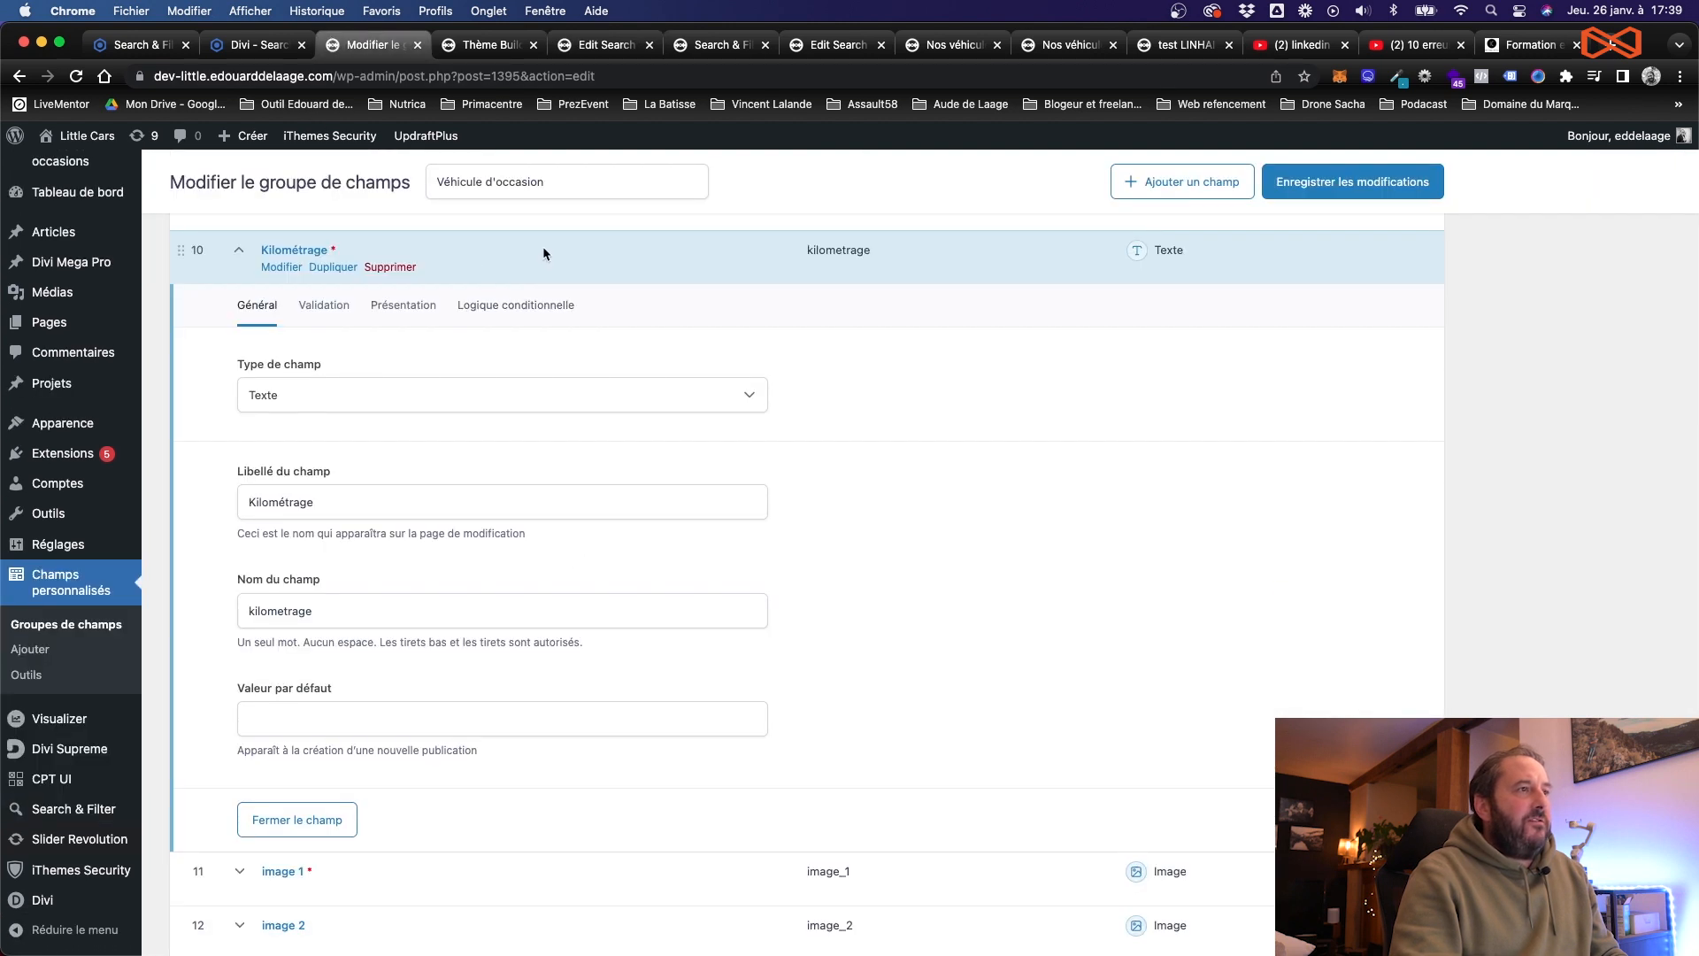
pyautogui.click(314, 252)
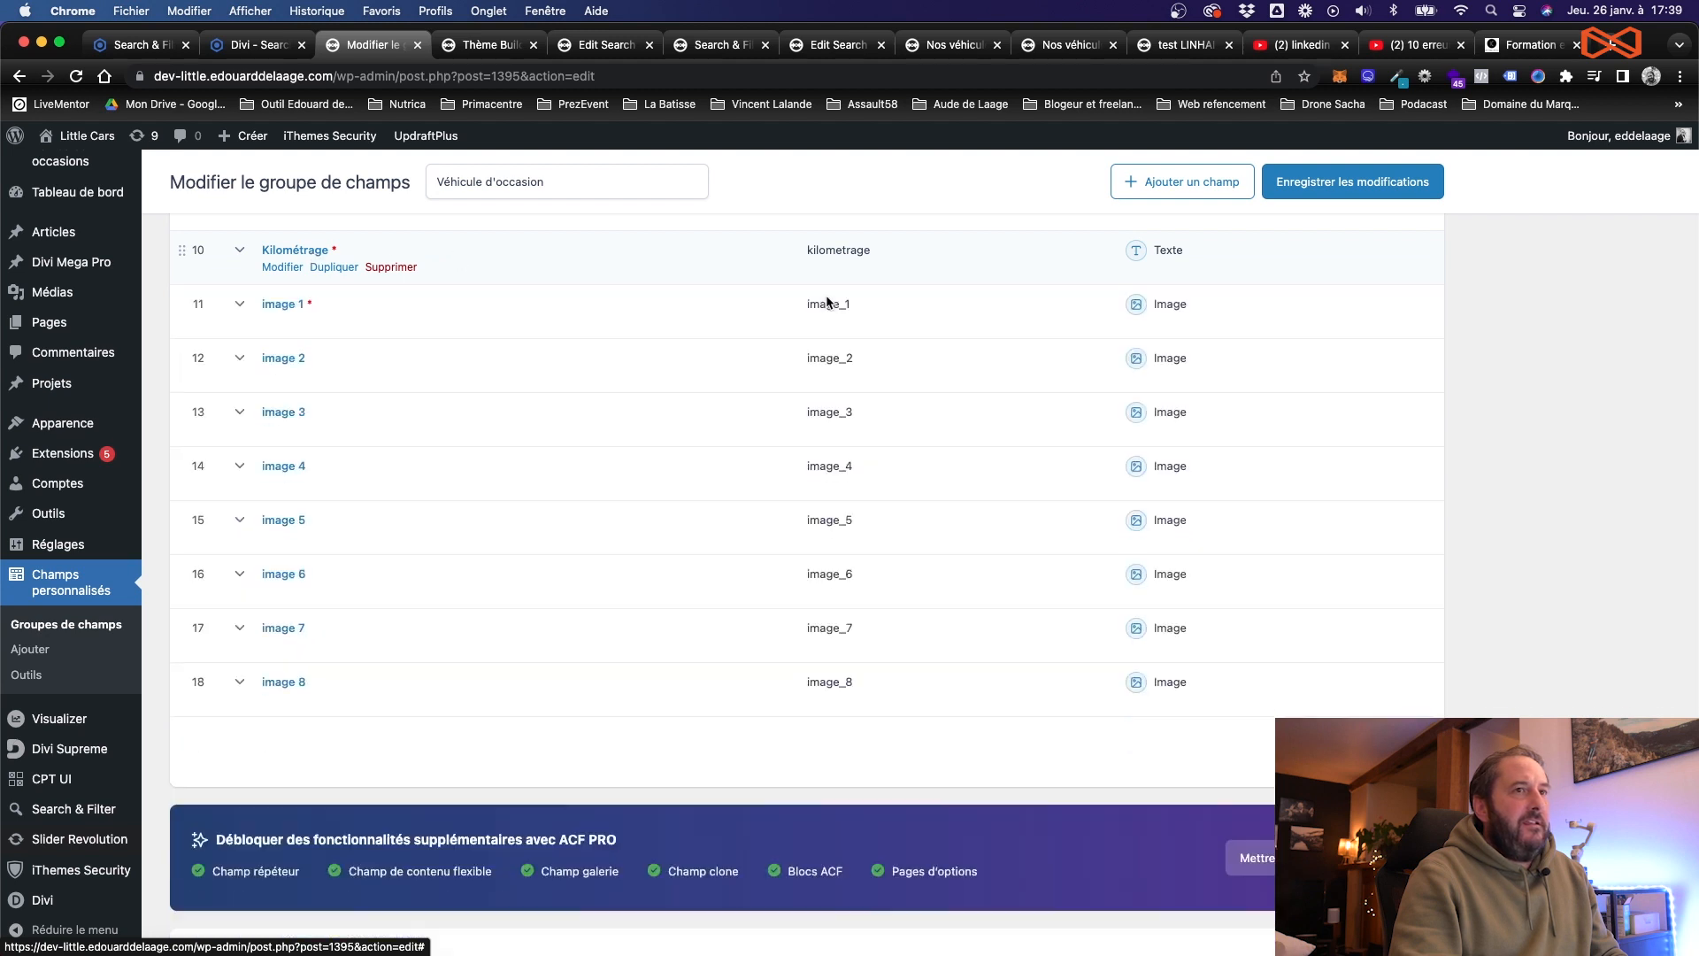
pyautogui.scroll(2, 641, 354)
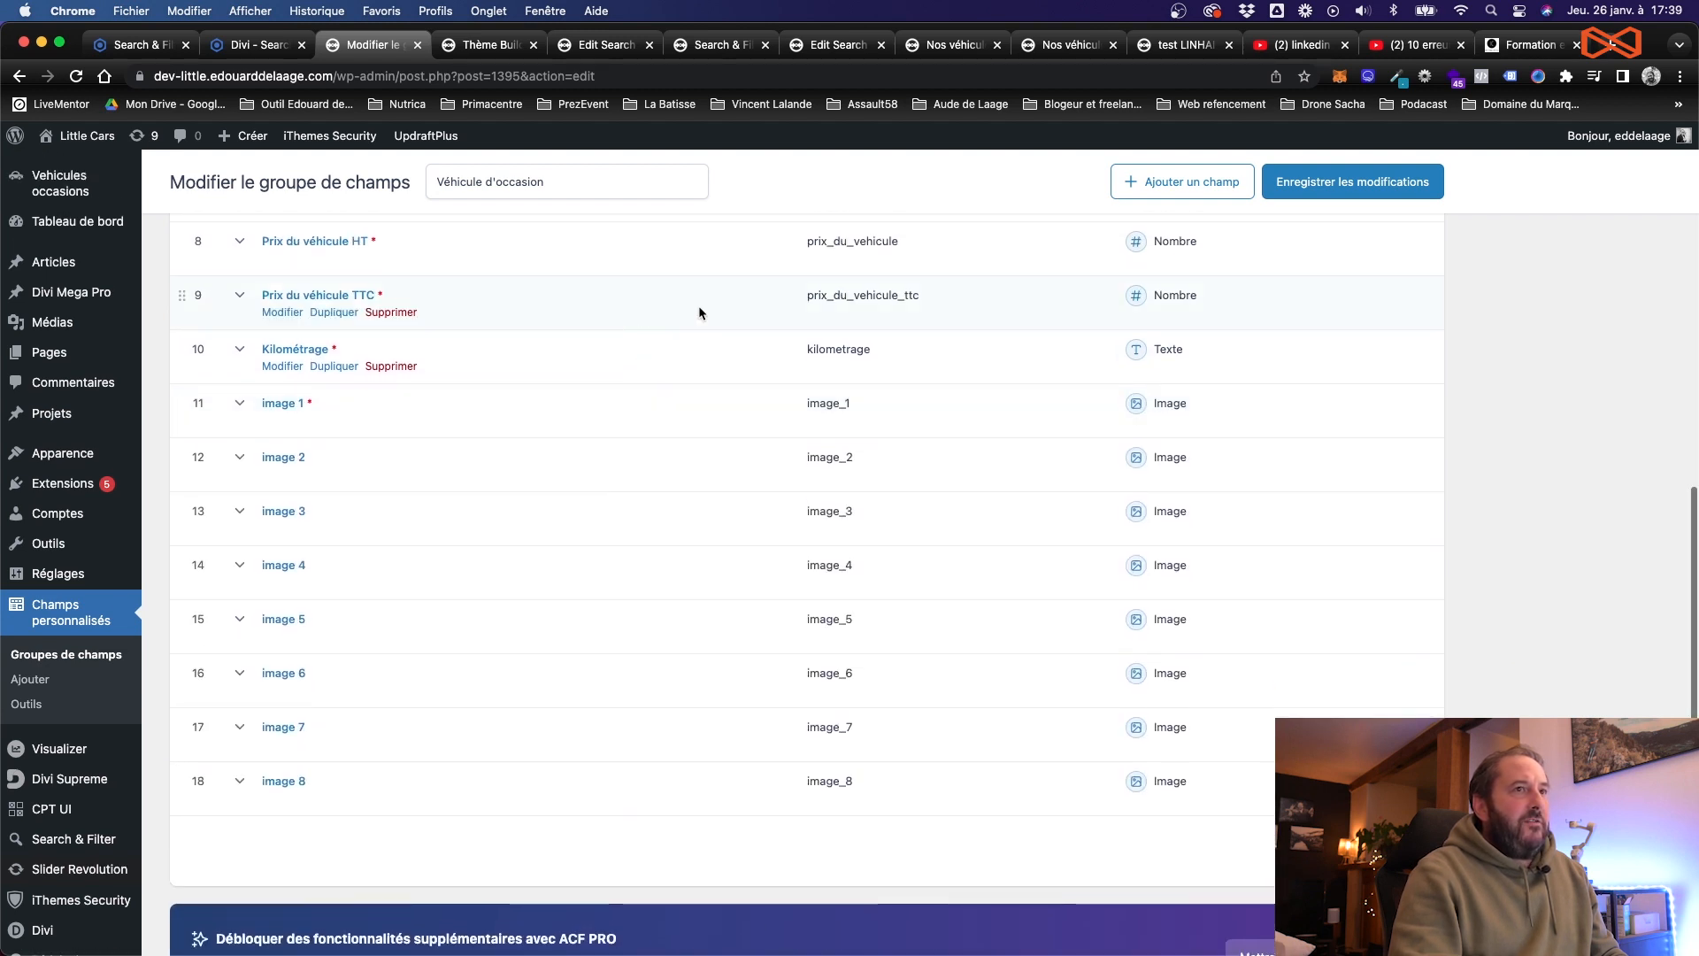
pyautogui.doubleClick(1165, 298)
pyautogui.click(367, 299)
pyautogui.click(363, 300)
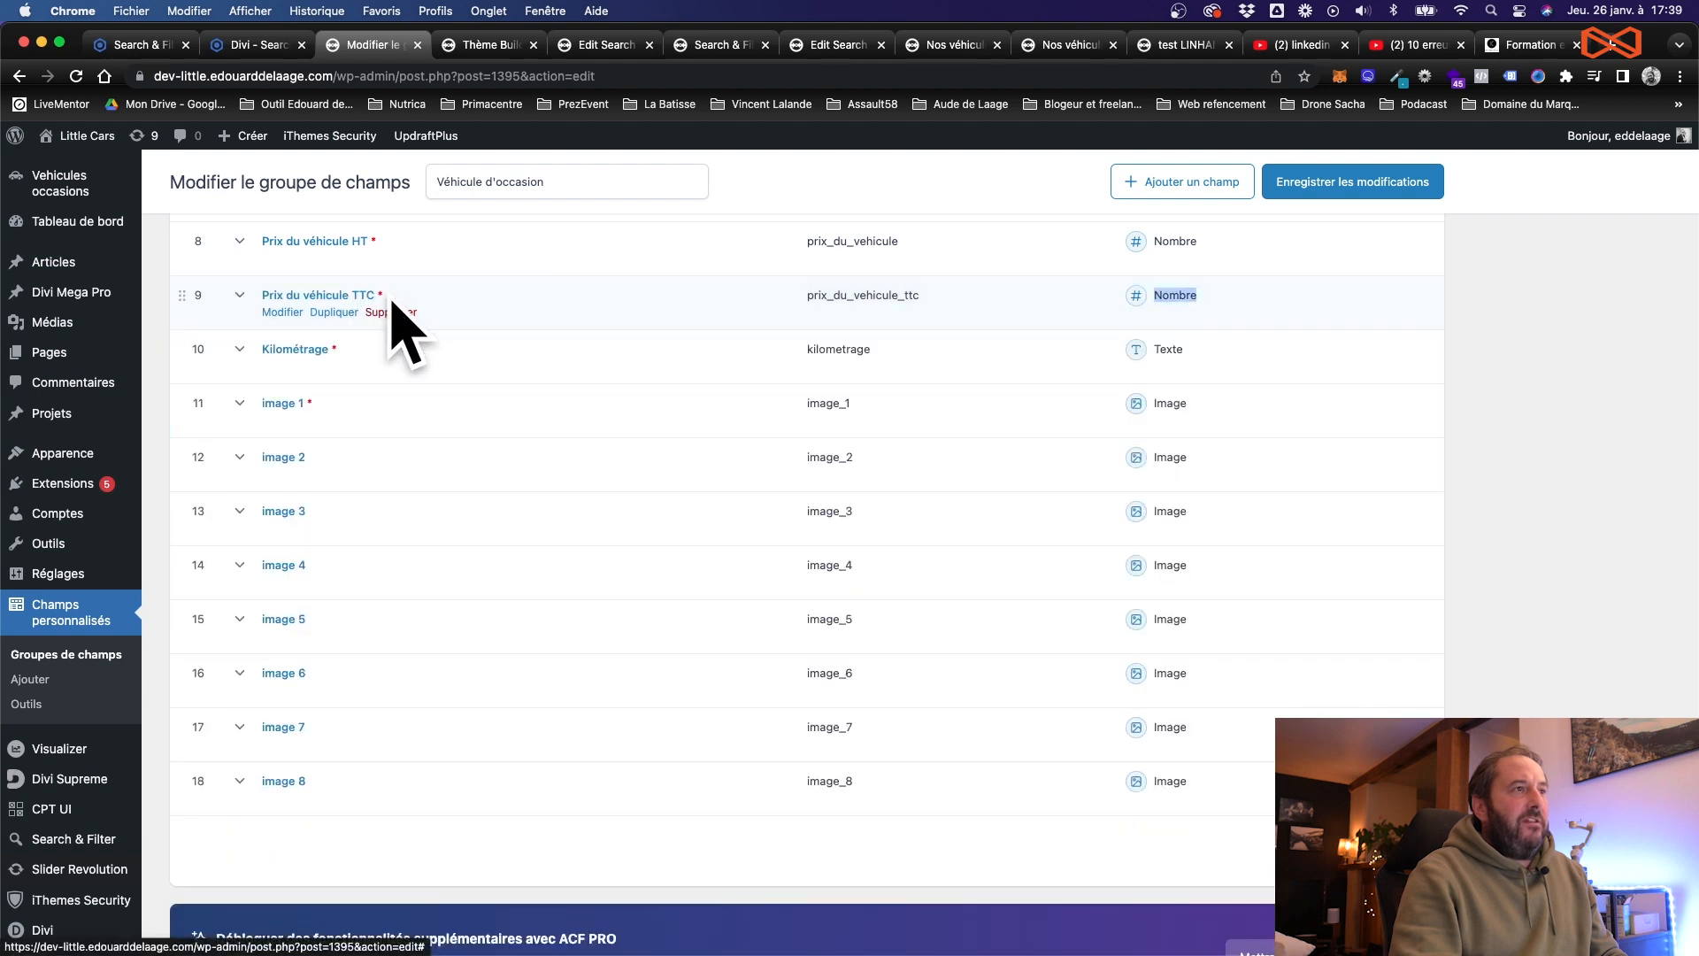
pyautogui.click(437, 290)
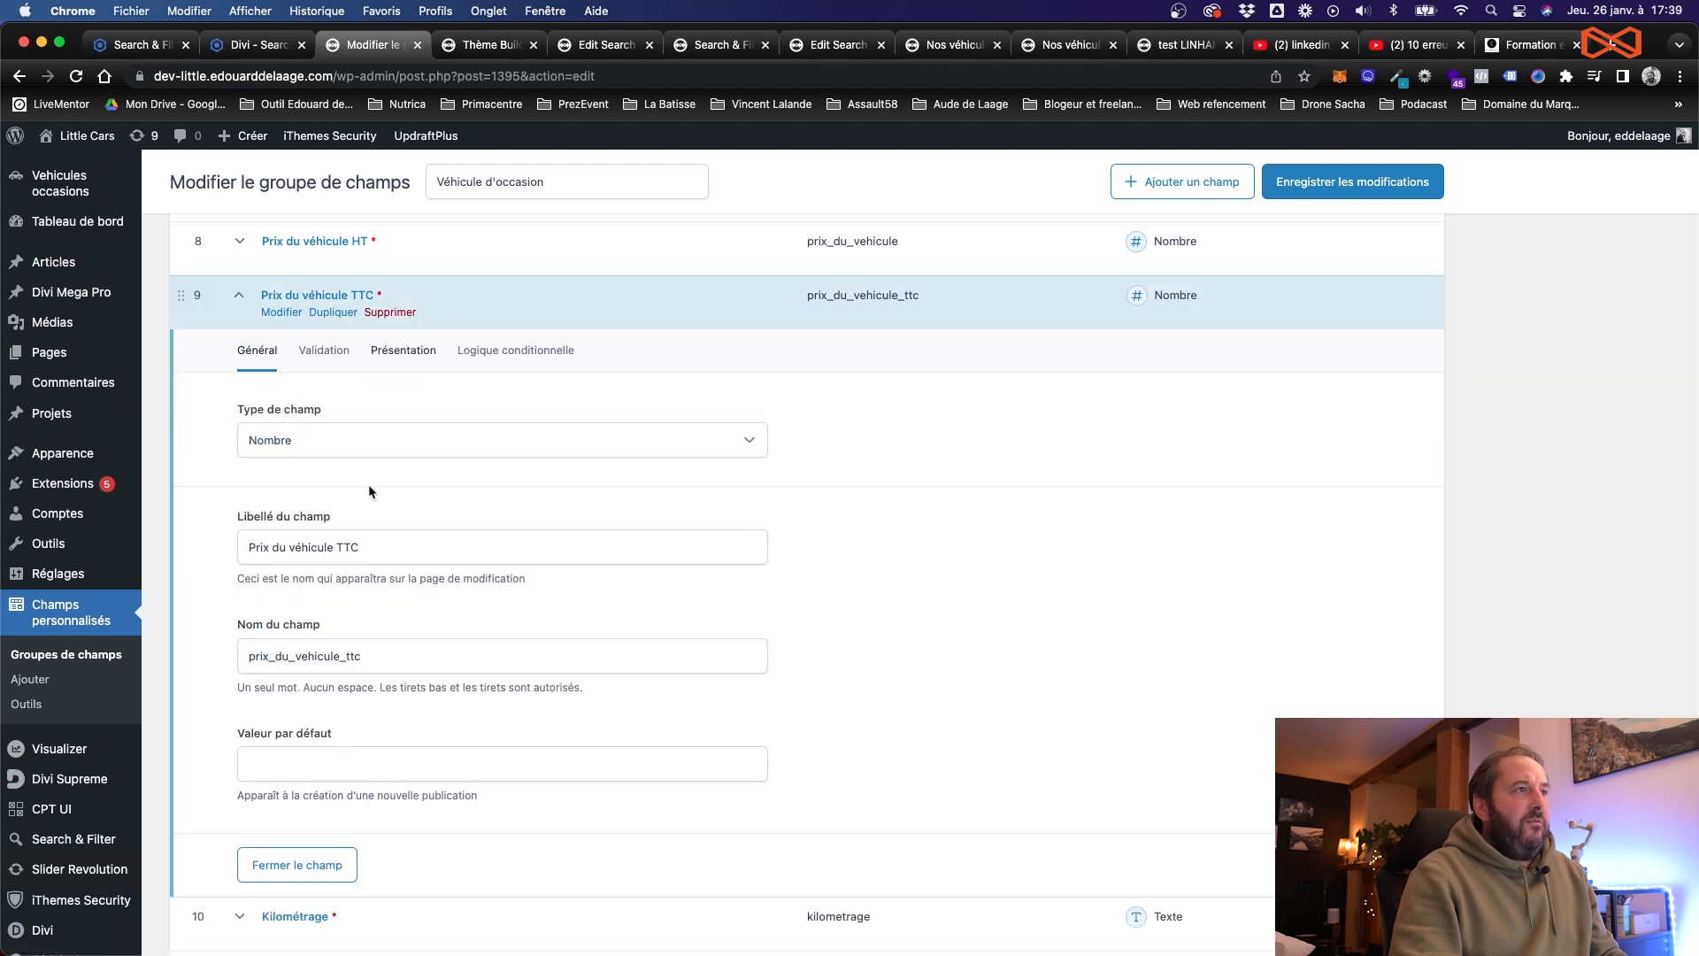
# Step: Check the available field types and the field name of Prix du véhicule TTC, keeping the Nombre type
pyautogui.click(297, 449)
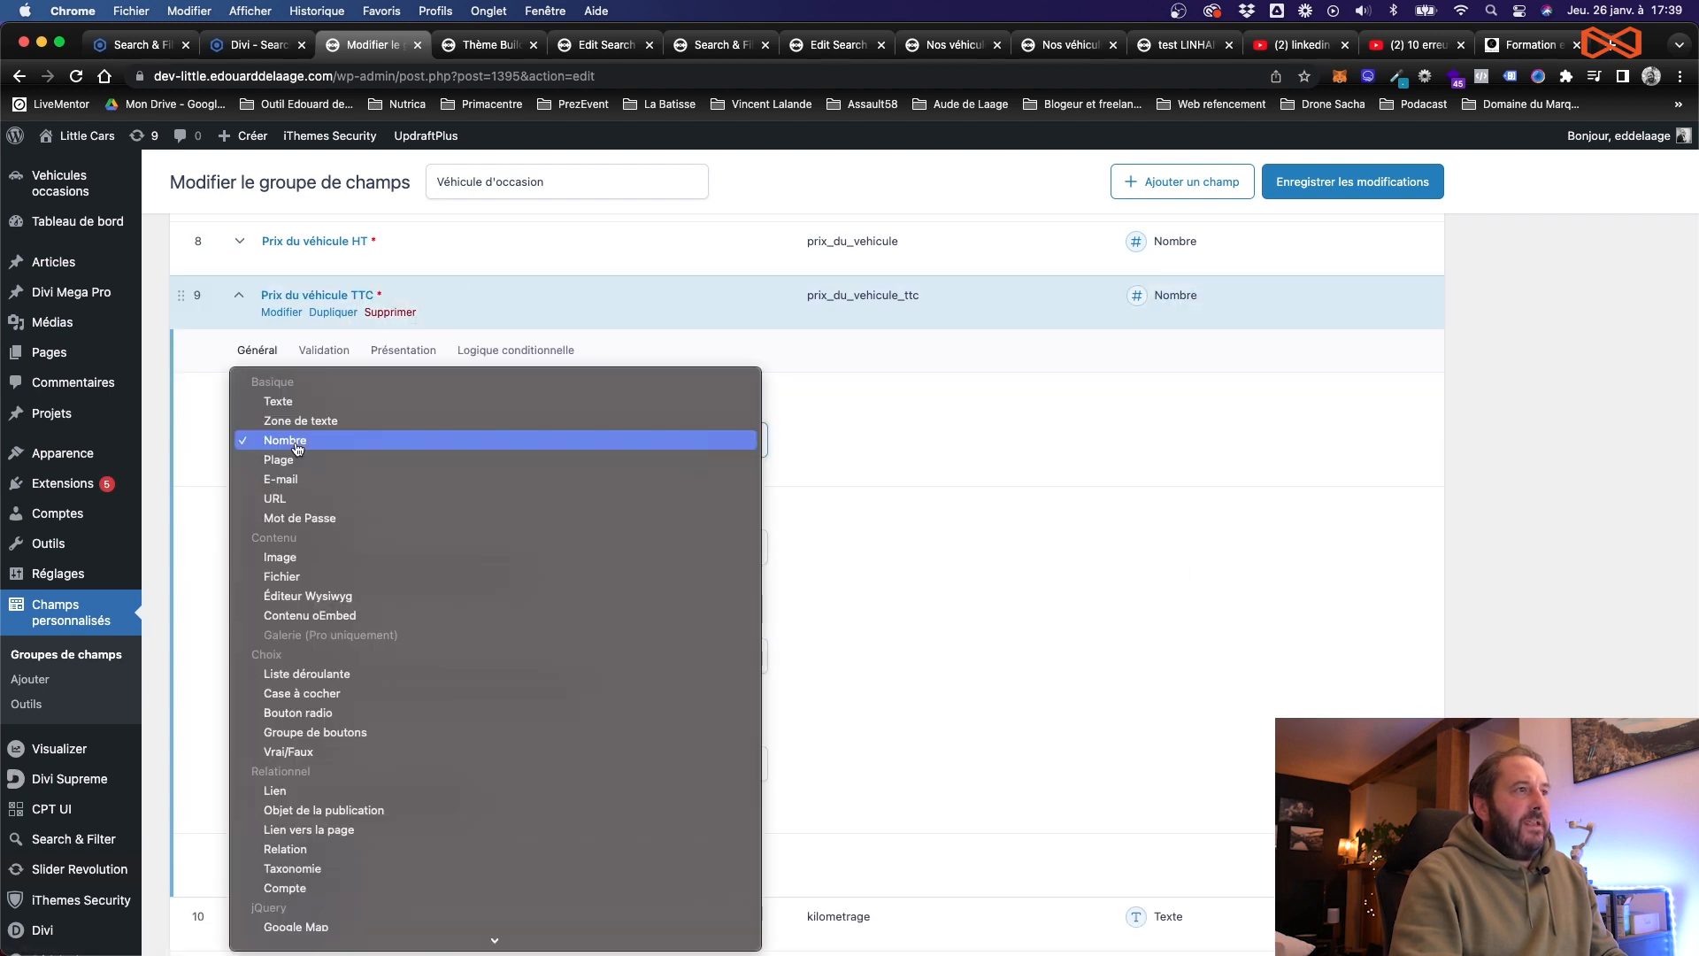
pyautogui.click(296, 442)
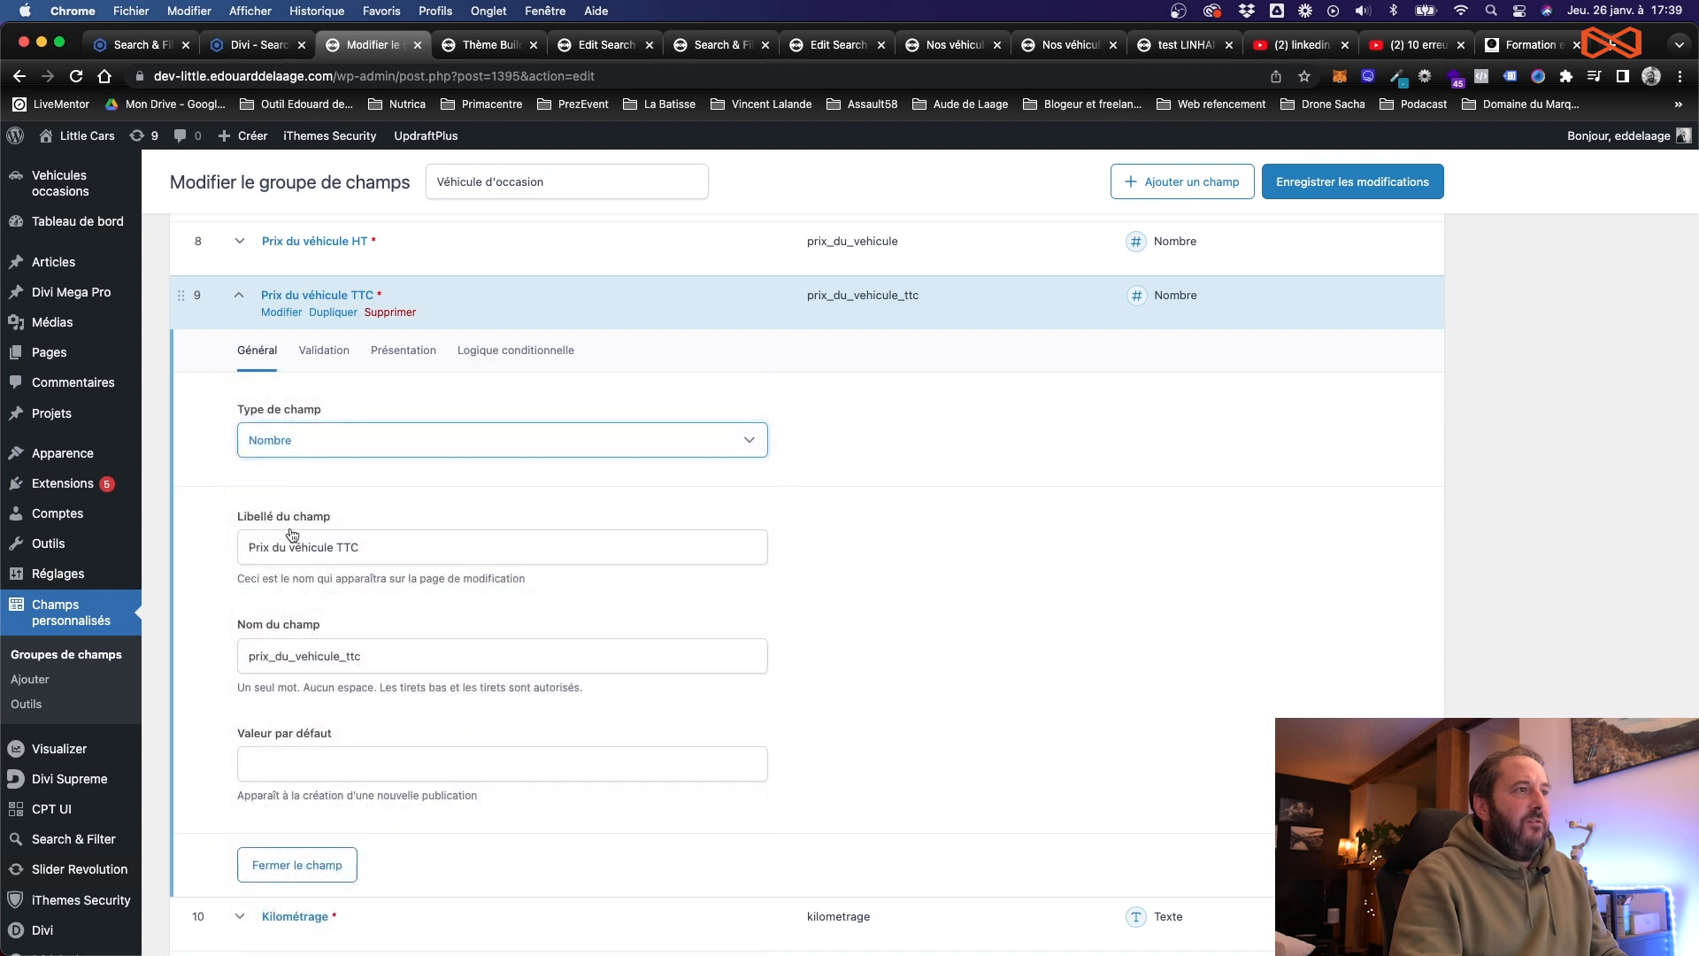
pyautogui.doubleClick(285, 656)
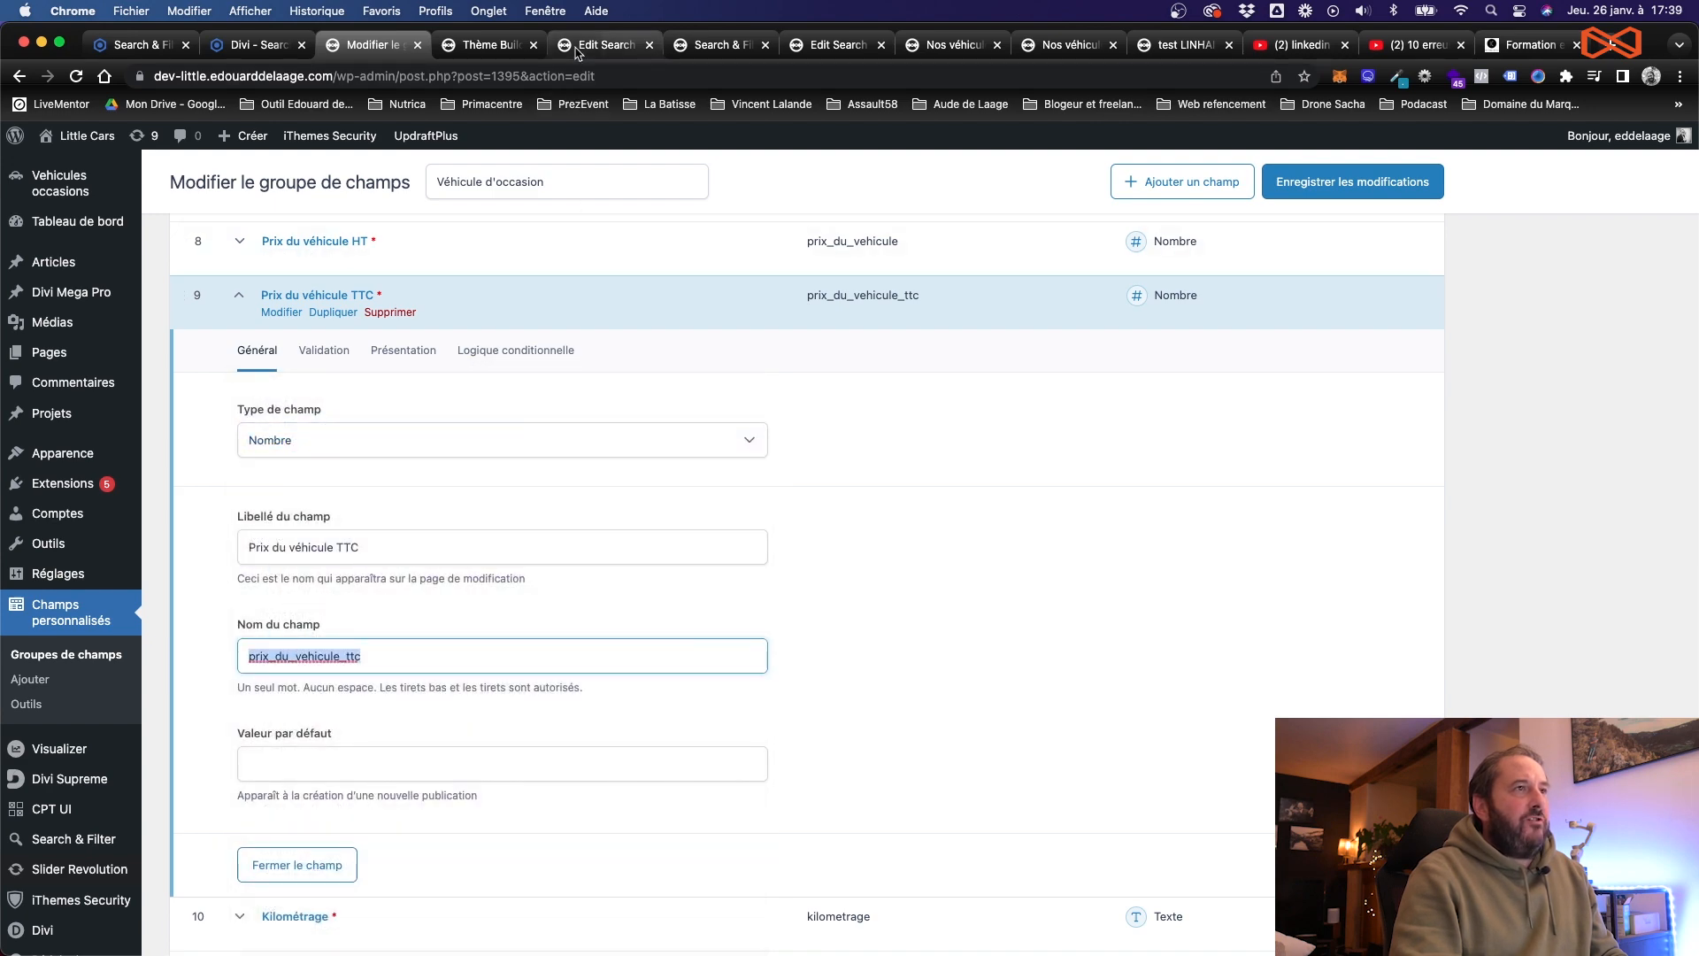
# Step: Return to the search form editor and review prix_du_vehicule's input type, meta key and minimum and maximum values against the public page
pyautogui.click(607, 44)
pyautogui.scroll(-3, 466, 503)
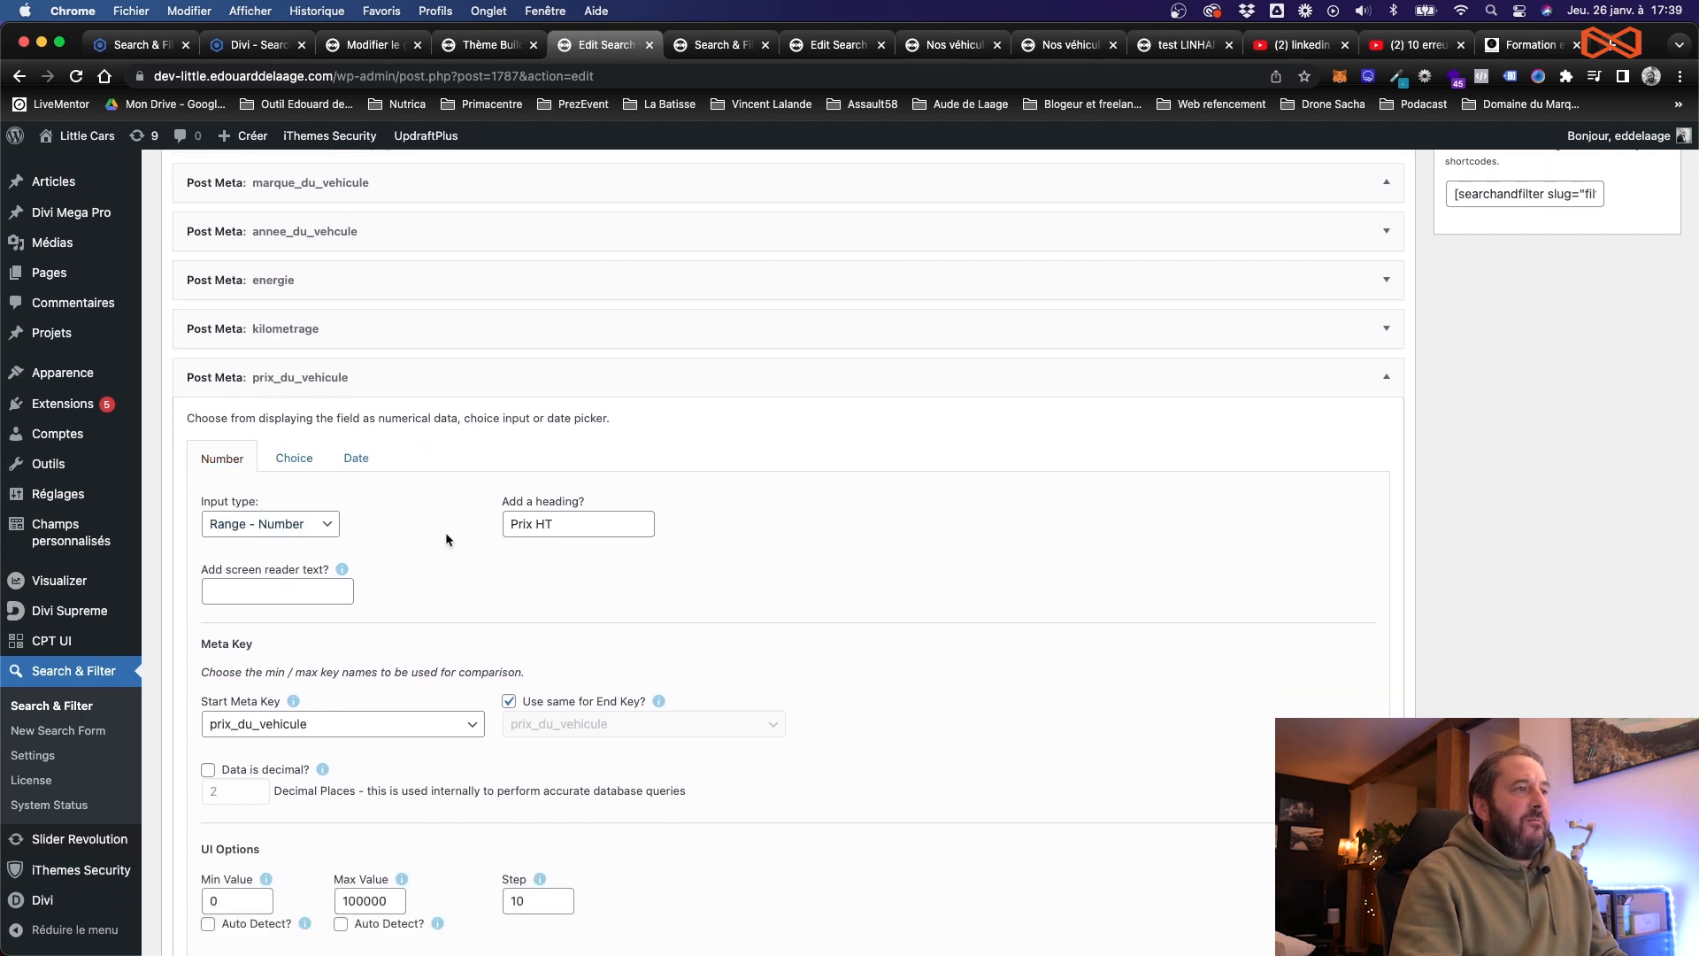
pyautogui.scroll(-4, 390, 549)
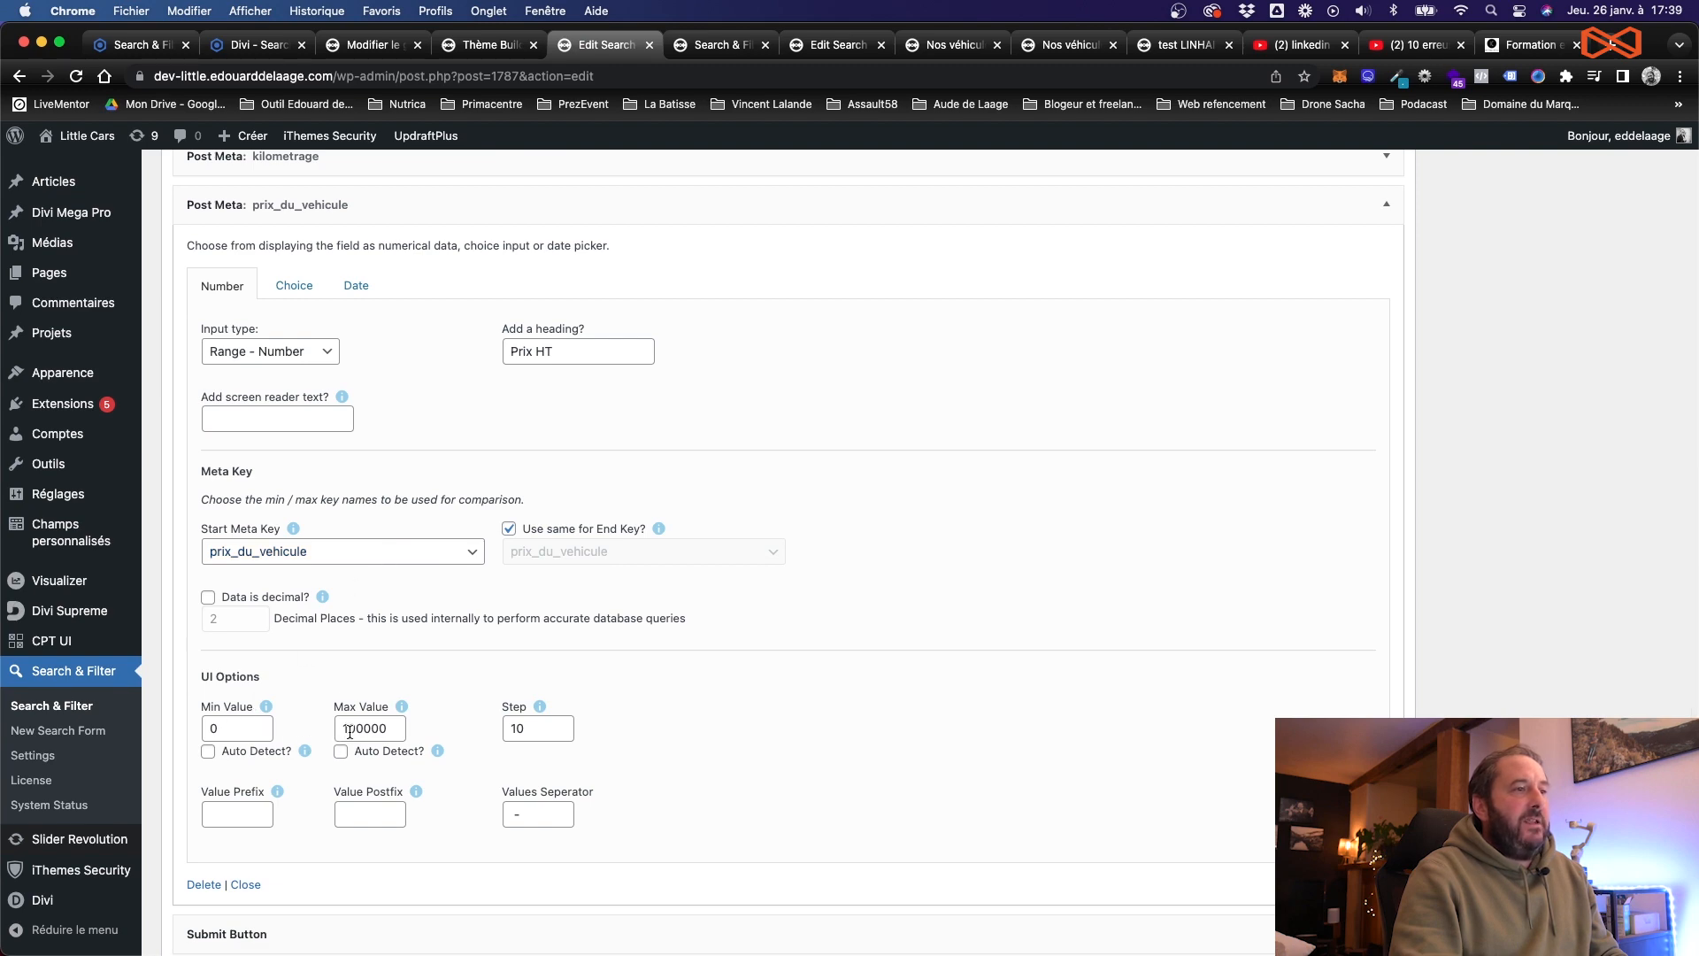
pyautogui.click(1066, 44)
pyautogui.click(583, 51)
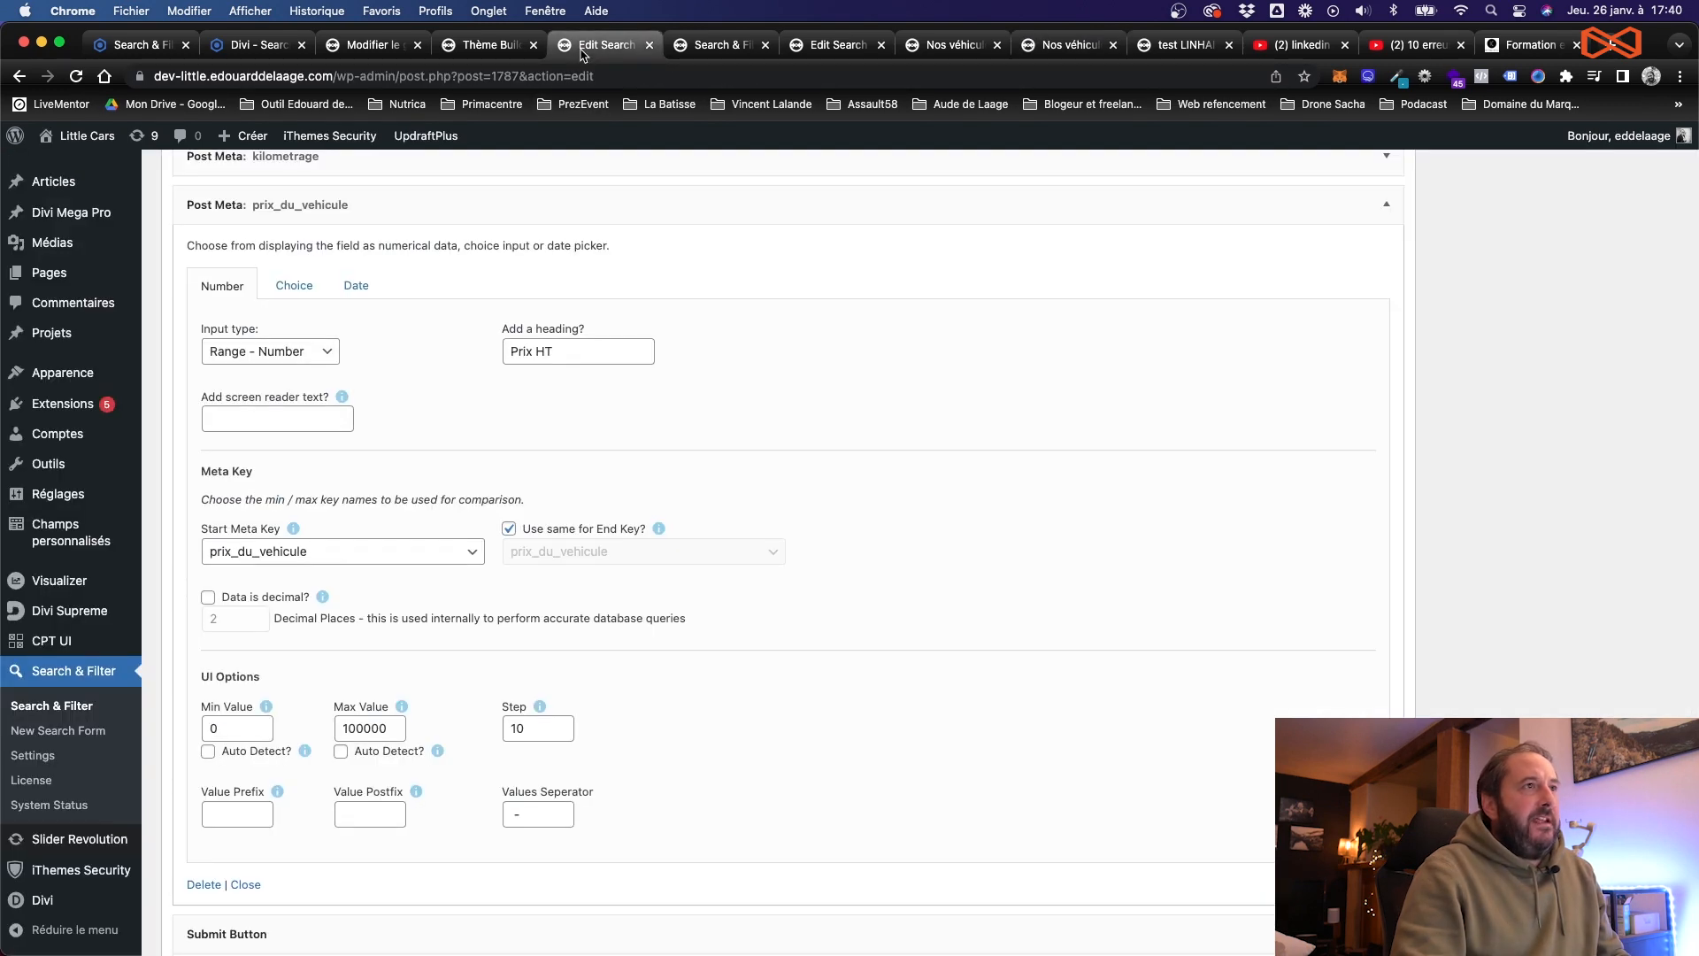
pyautogui.scroll(-3, 687, 353)
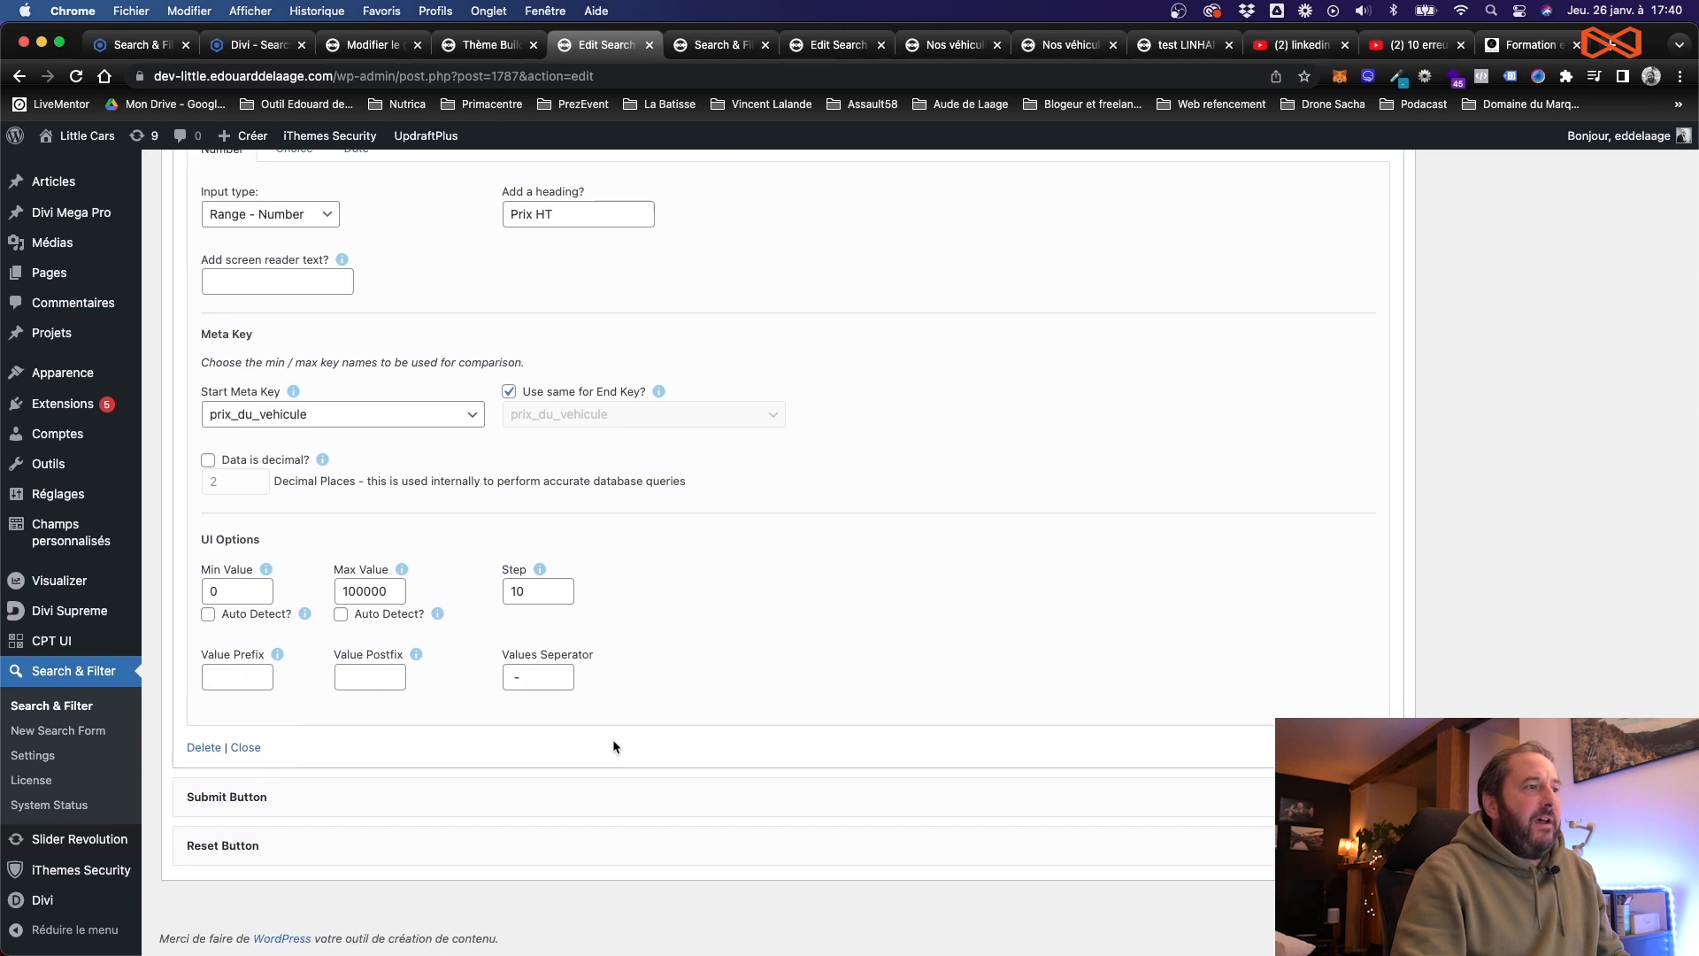
# Step: Collapse the prix_du_vehicule field and expand the form's Submit Button to check its submit label
pyautogui.scroll(12, 538, 795)
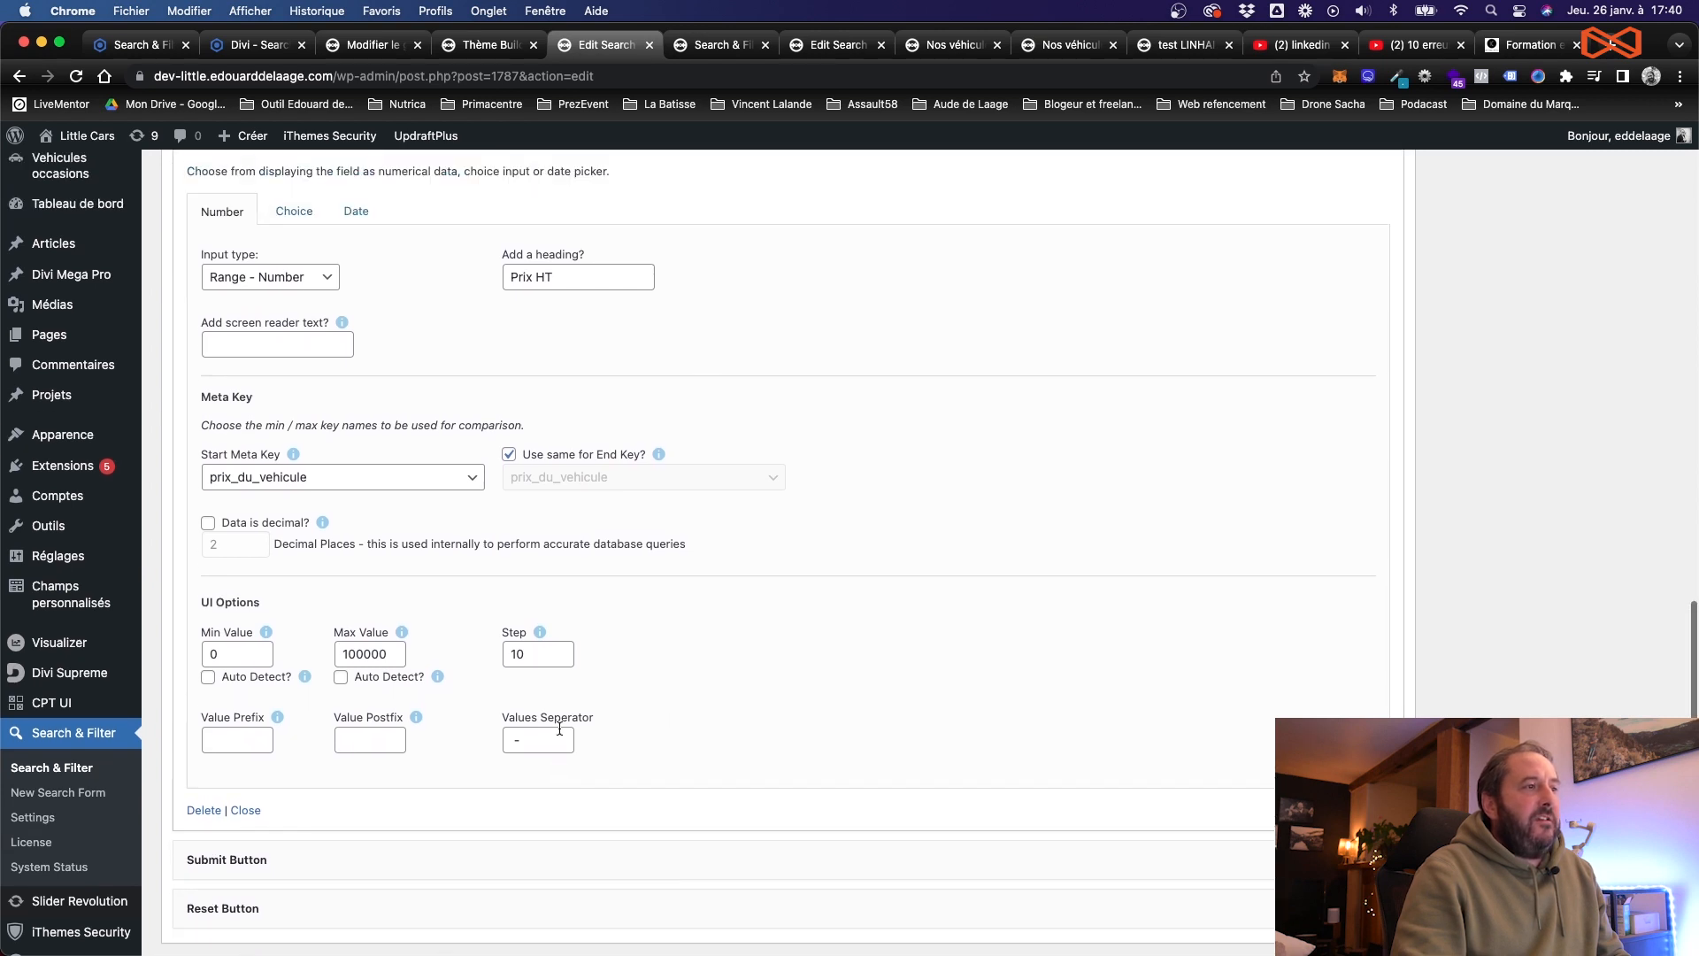
pyautogui.click(549, 624)
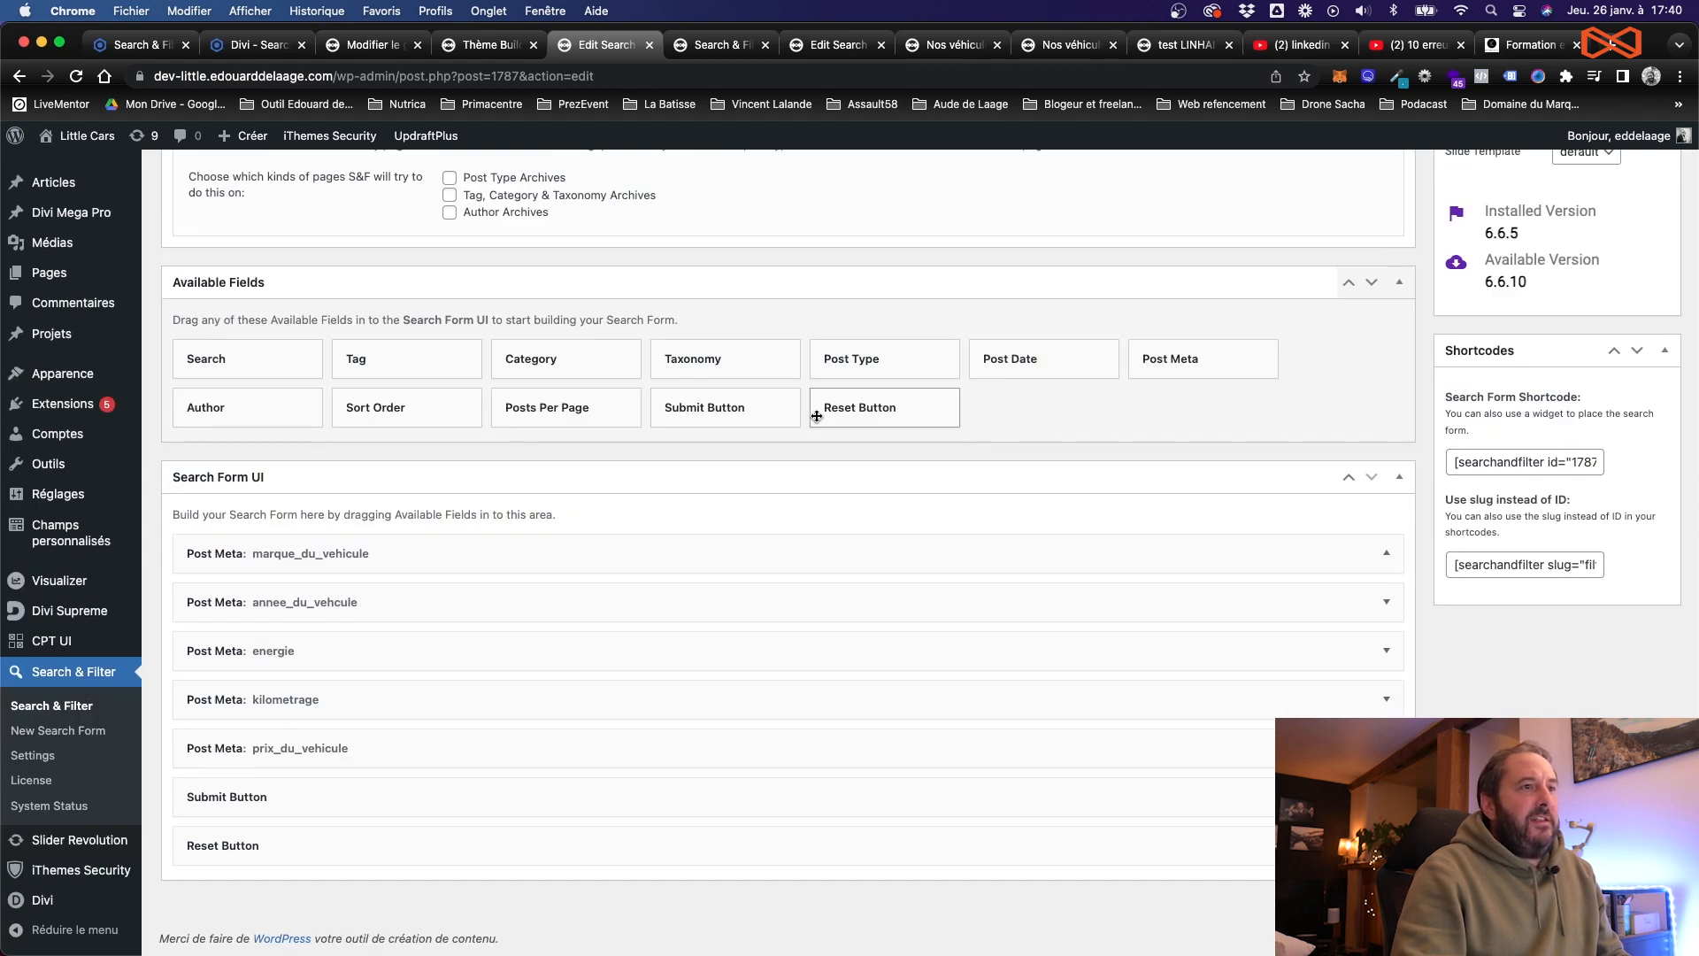
pyautogui.click(384, 788)
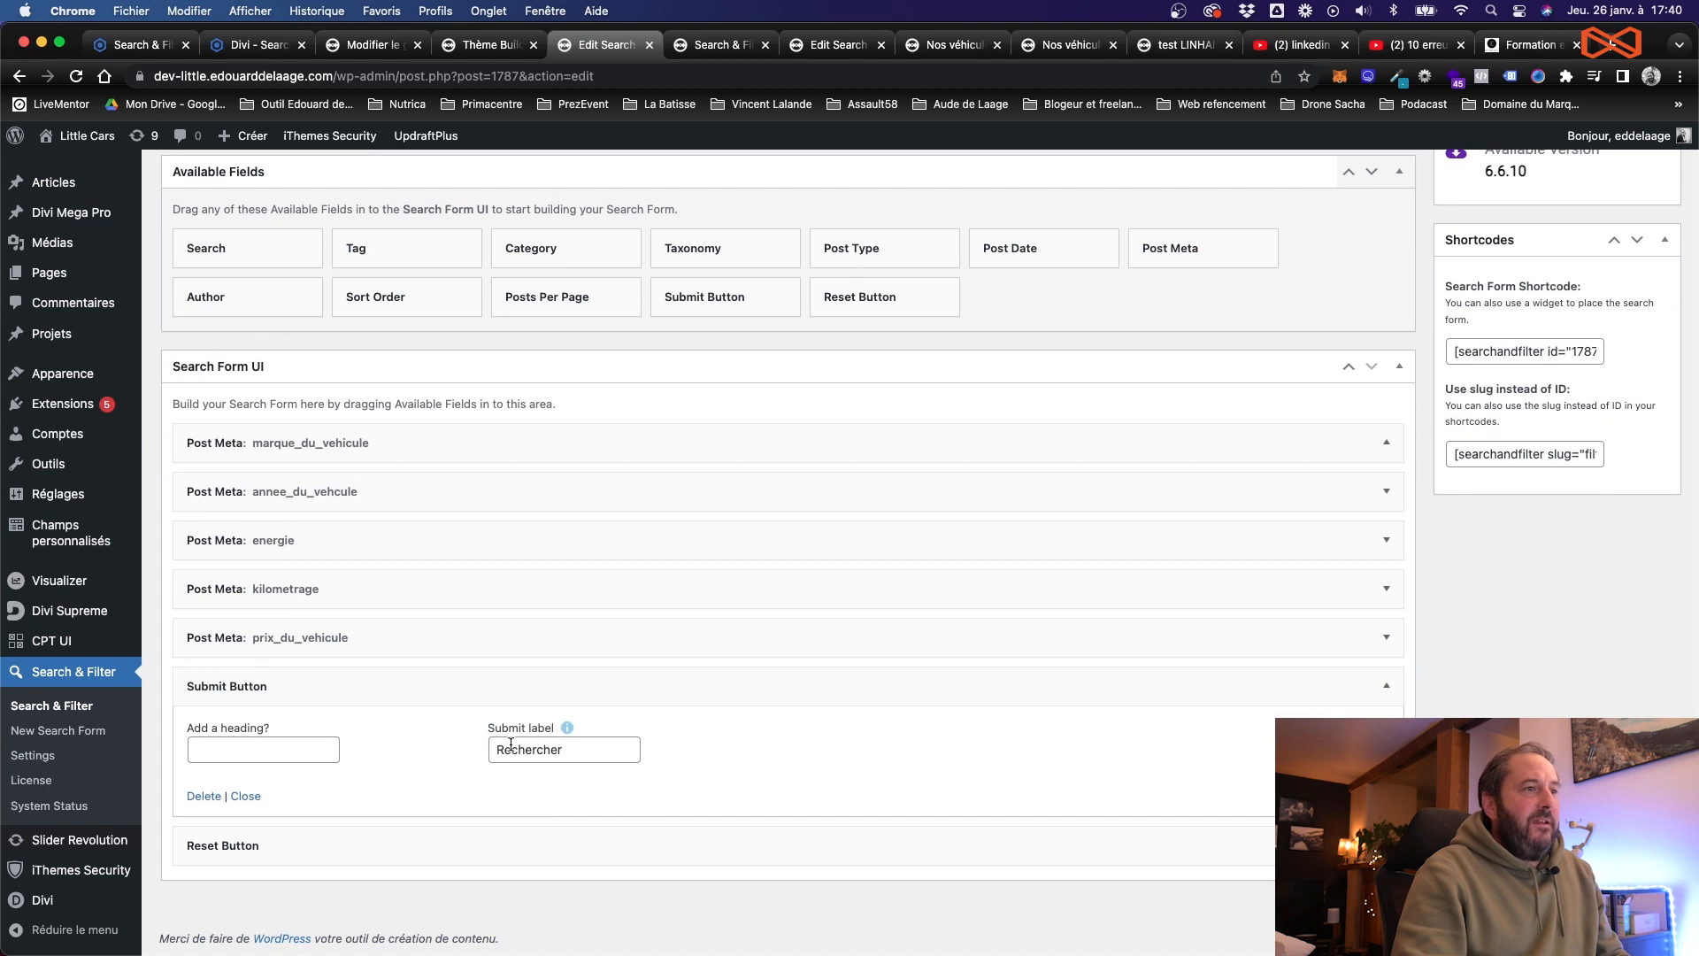
pyautogui.doubleClick(511, 748)
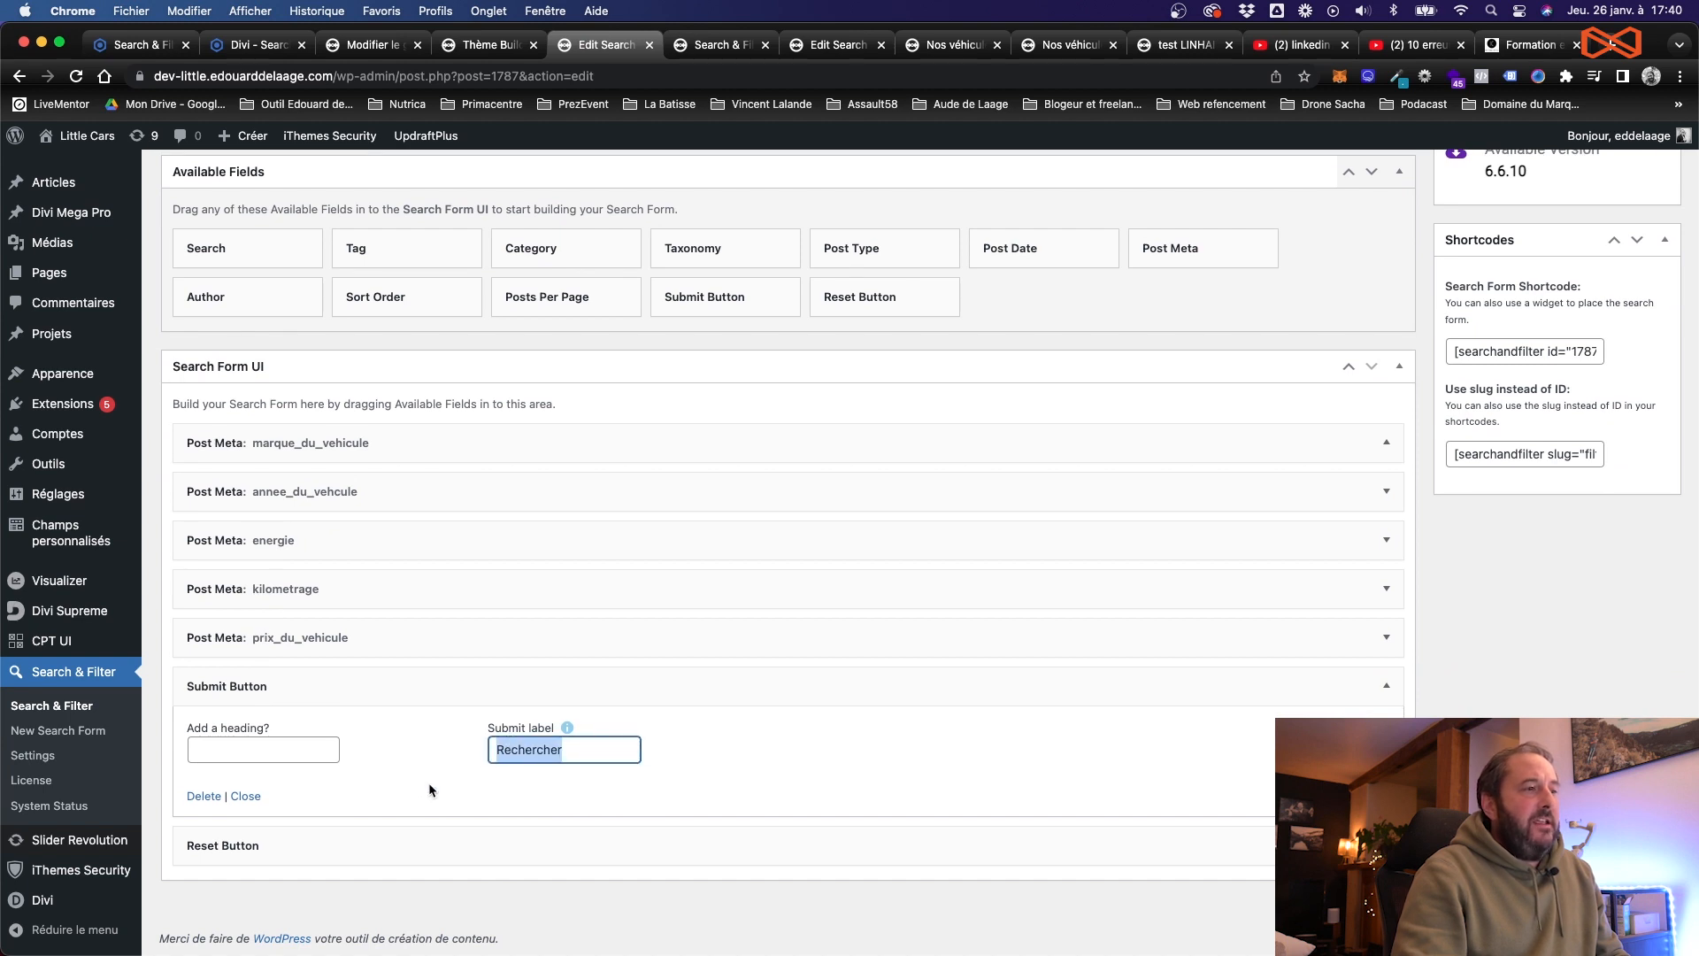
# Step: Expand the form's Reset Button and check its reset label and input type choices
pyautogui.click(430, 843)
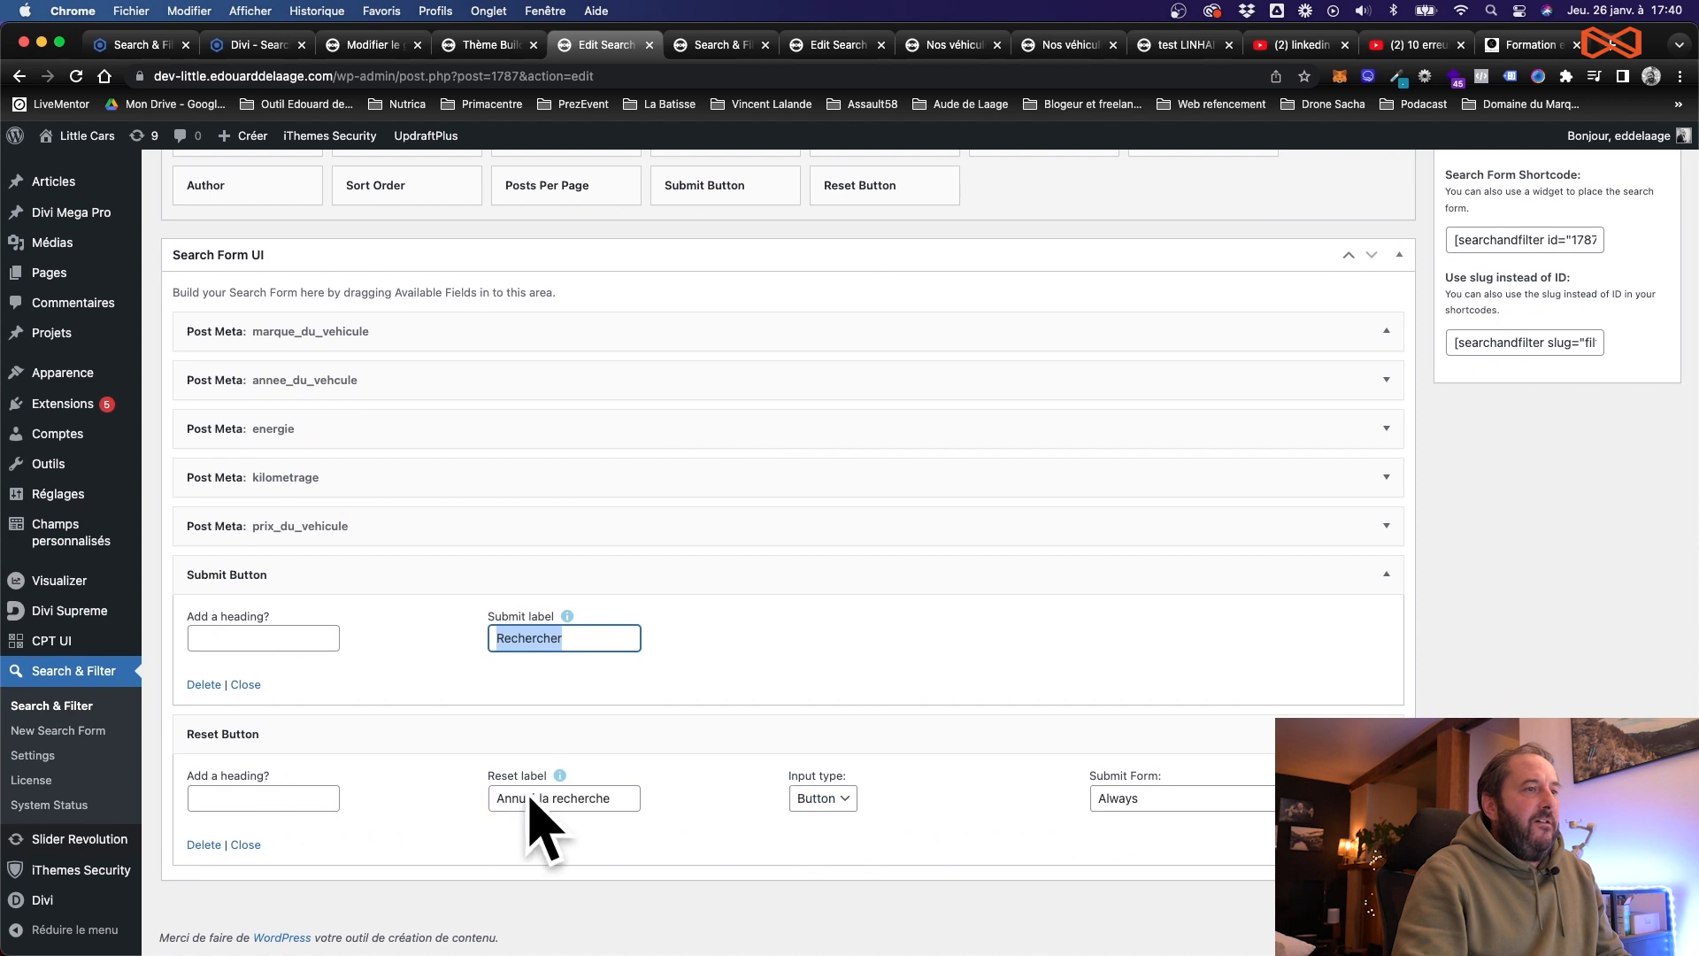
pyautogui.moveTo(495, 799); pyautogui.dragTo(576, 788)
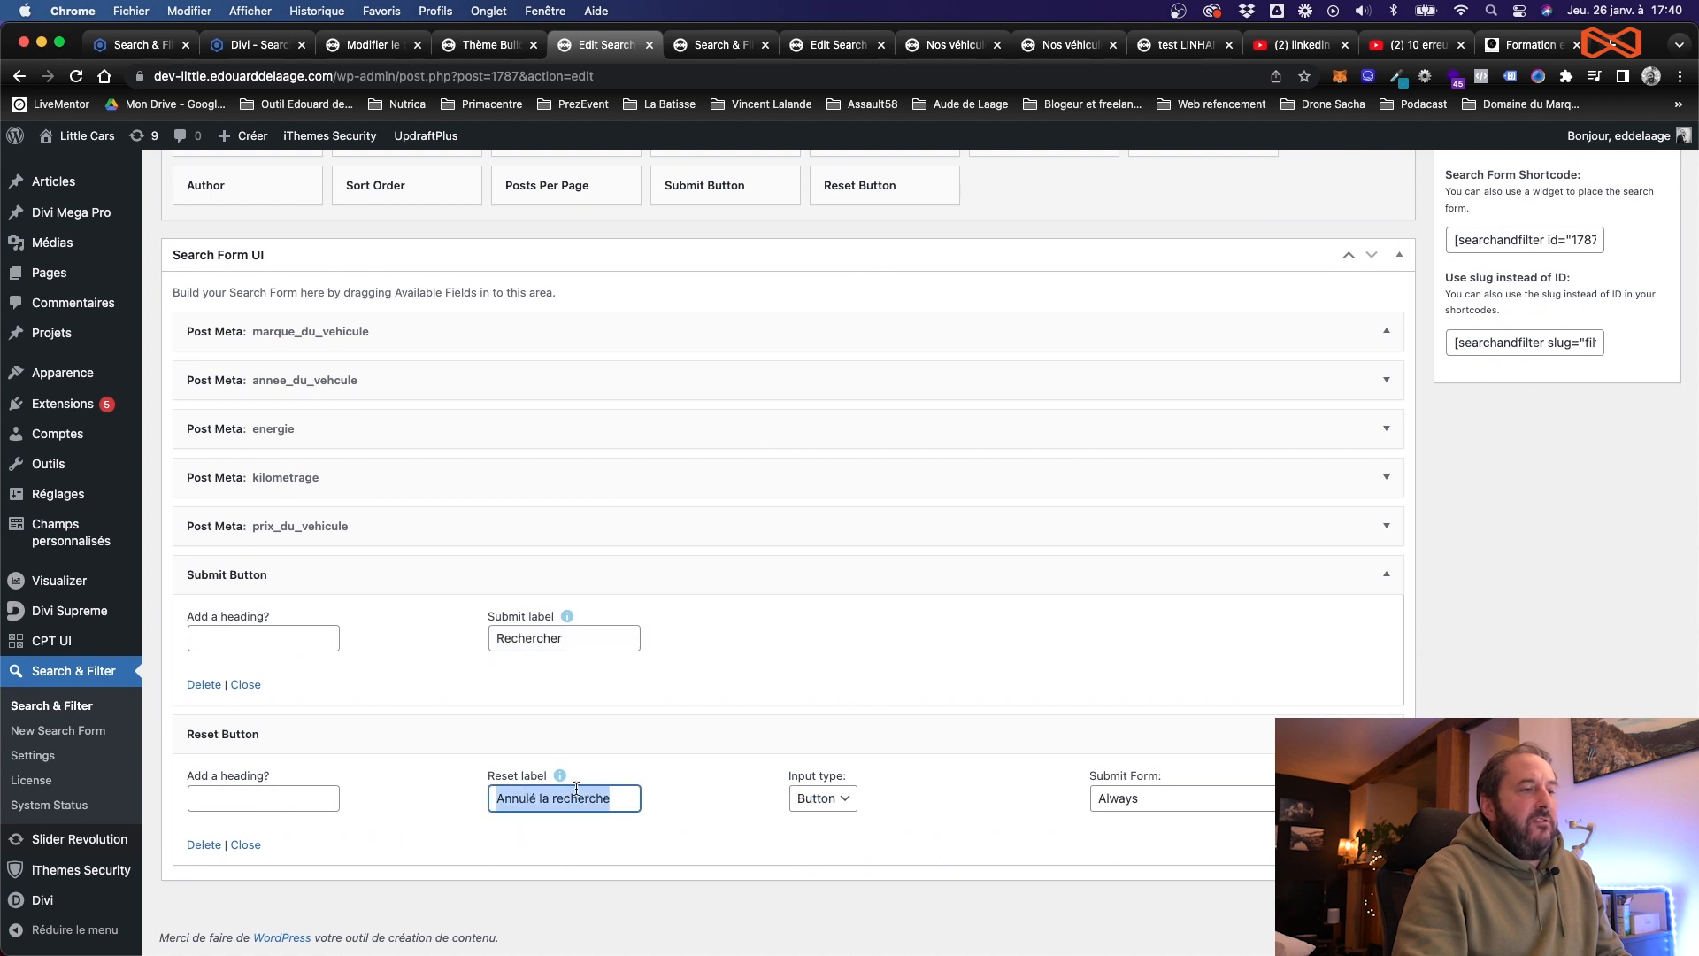
pyautogui.click(821, 805)
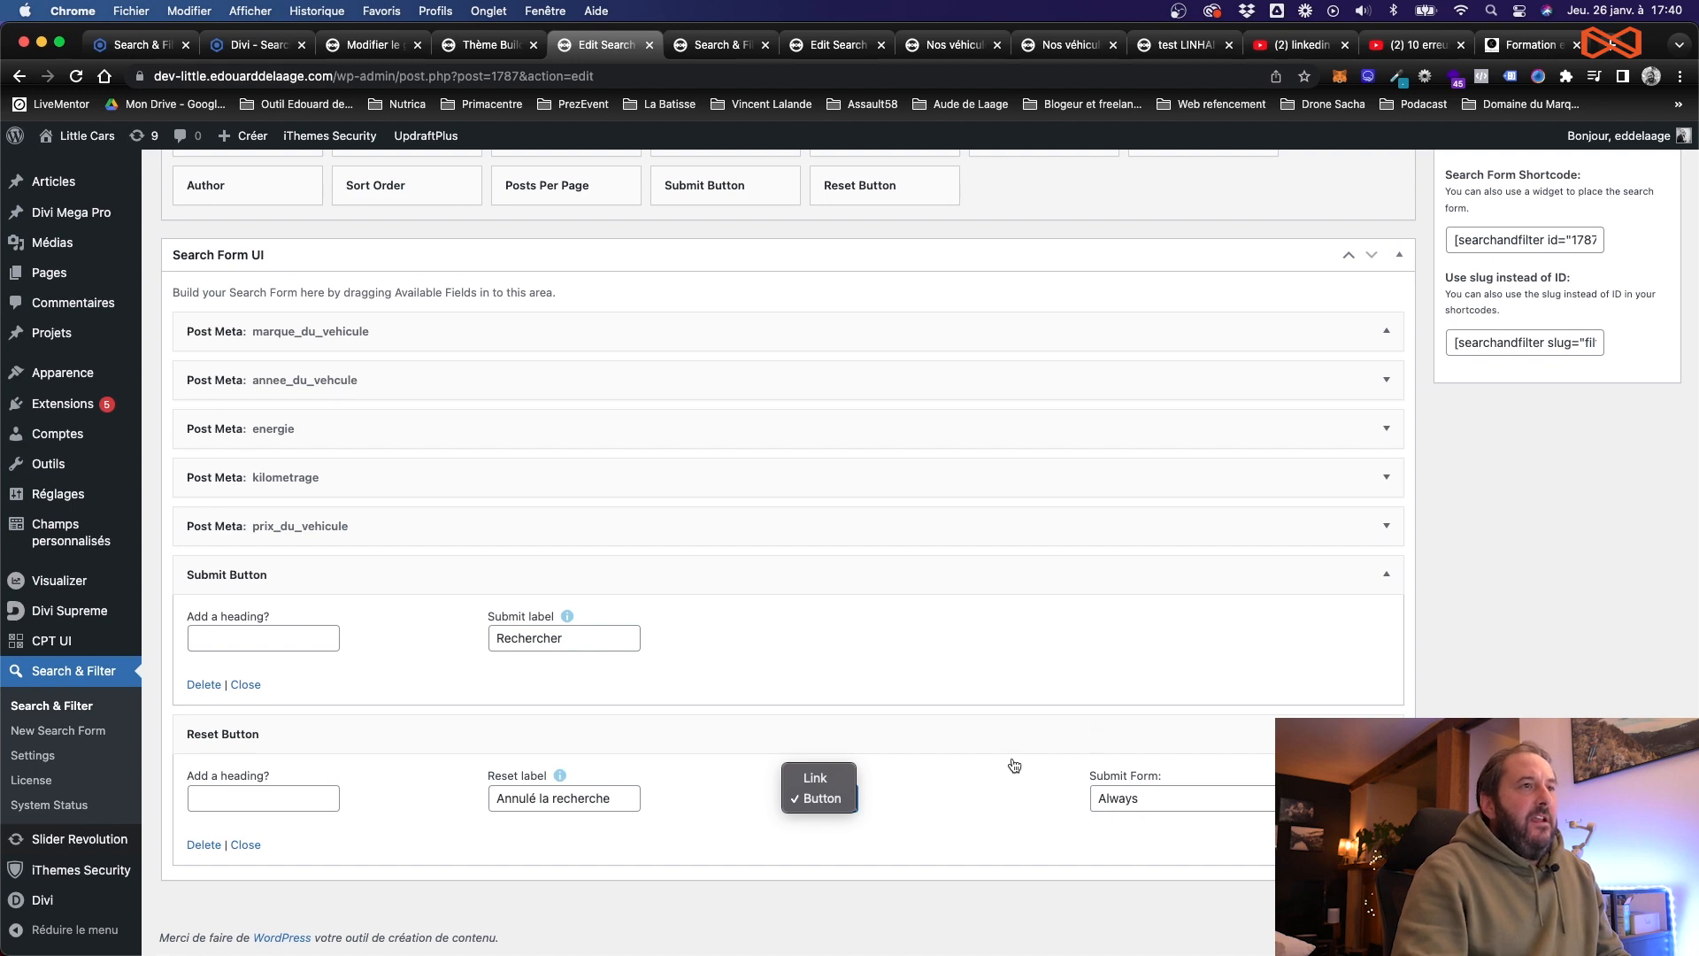
pyautogui.click(1569, 580)
# Step: Review the search form's general settings and locate its shortcodes
pyautogui.scroll(10, 1569, 577)
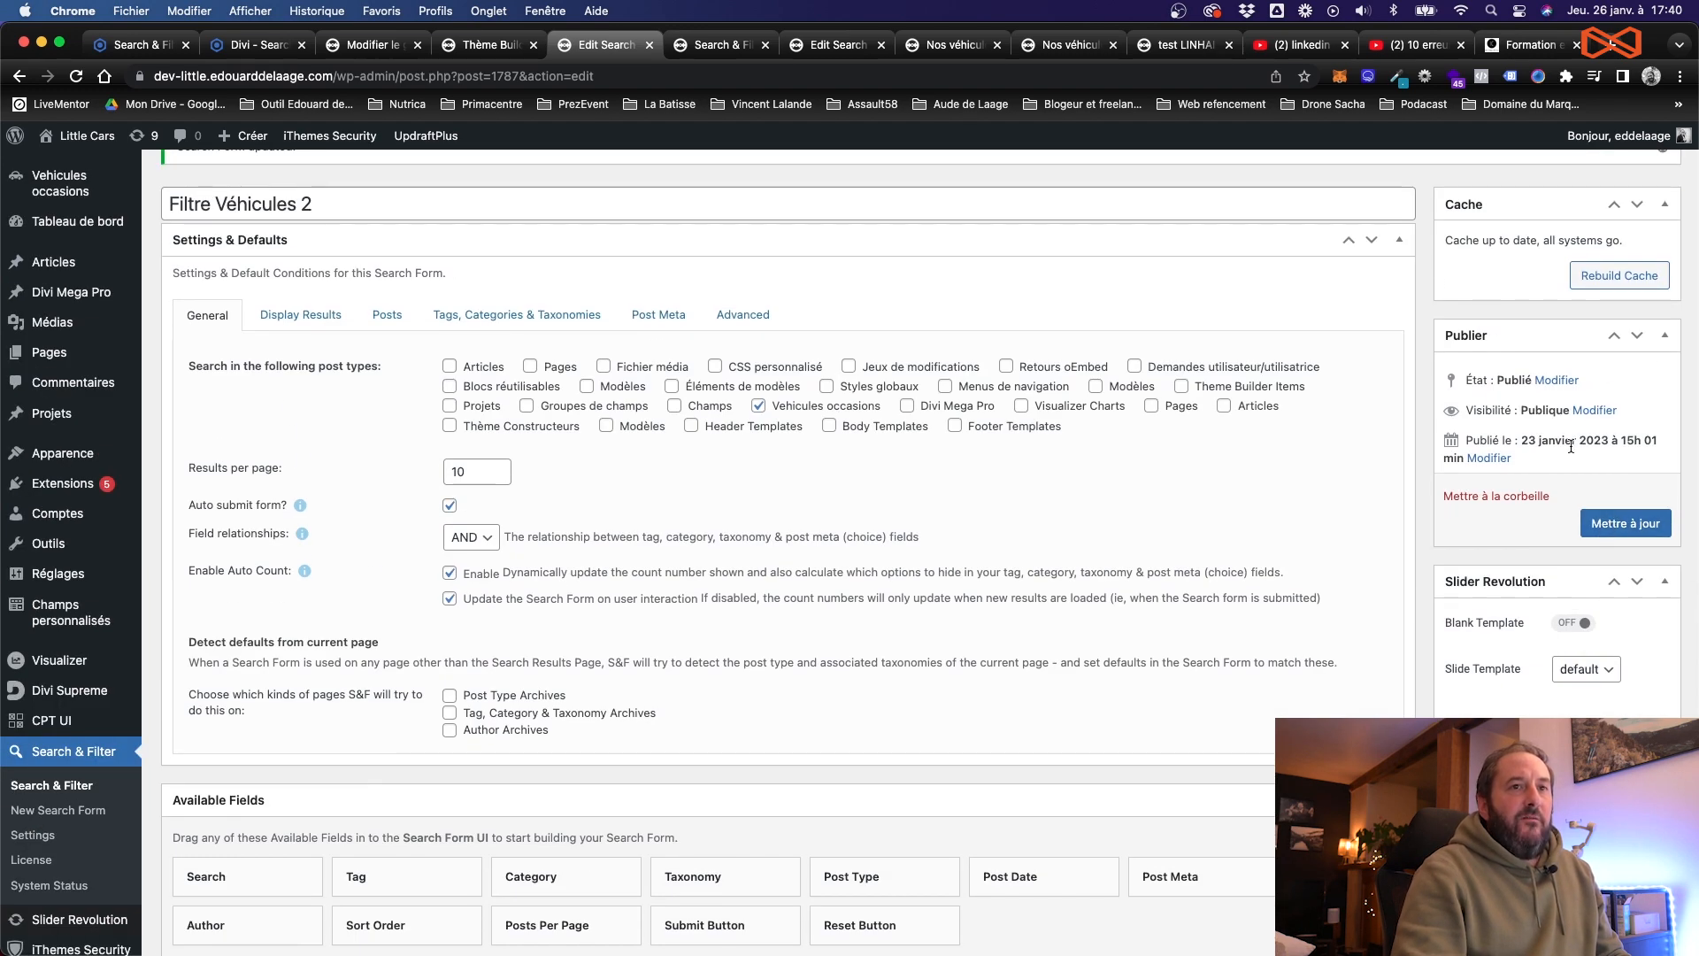
pyautogui.scroll(-5, 1567, 532)
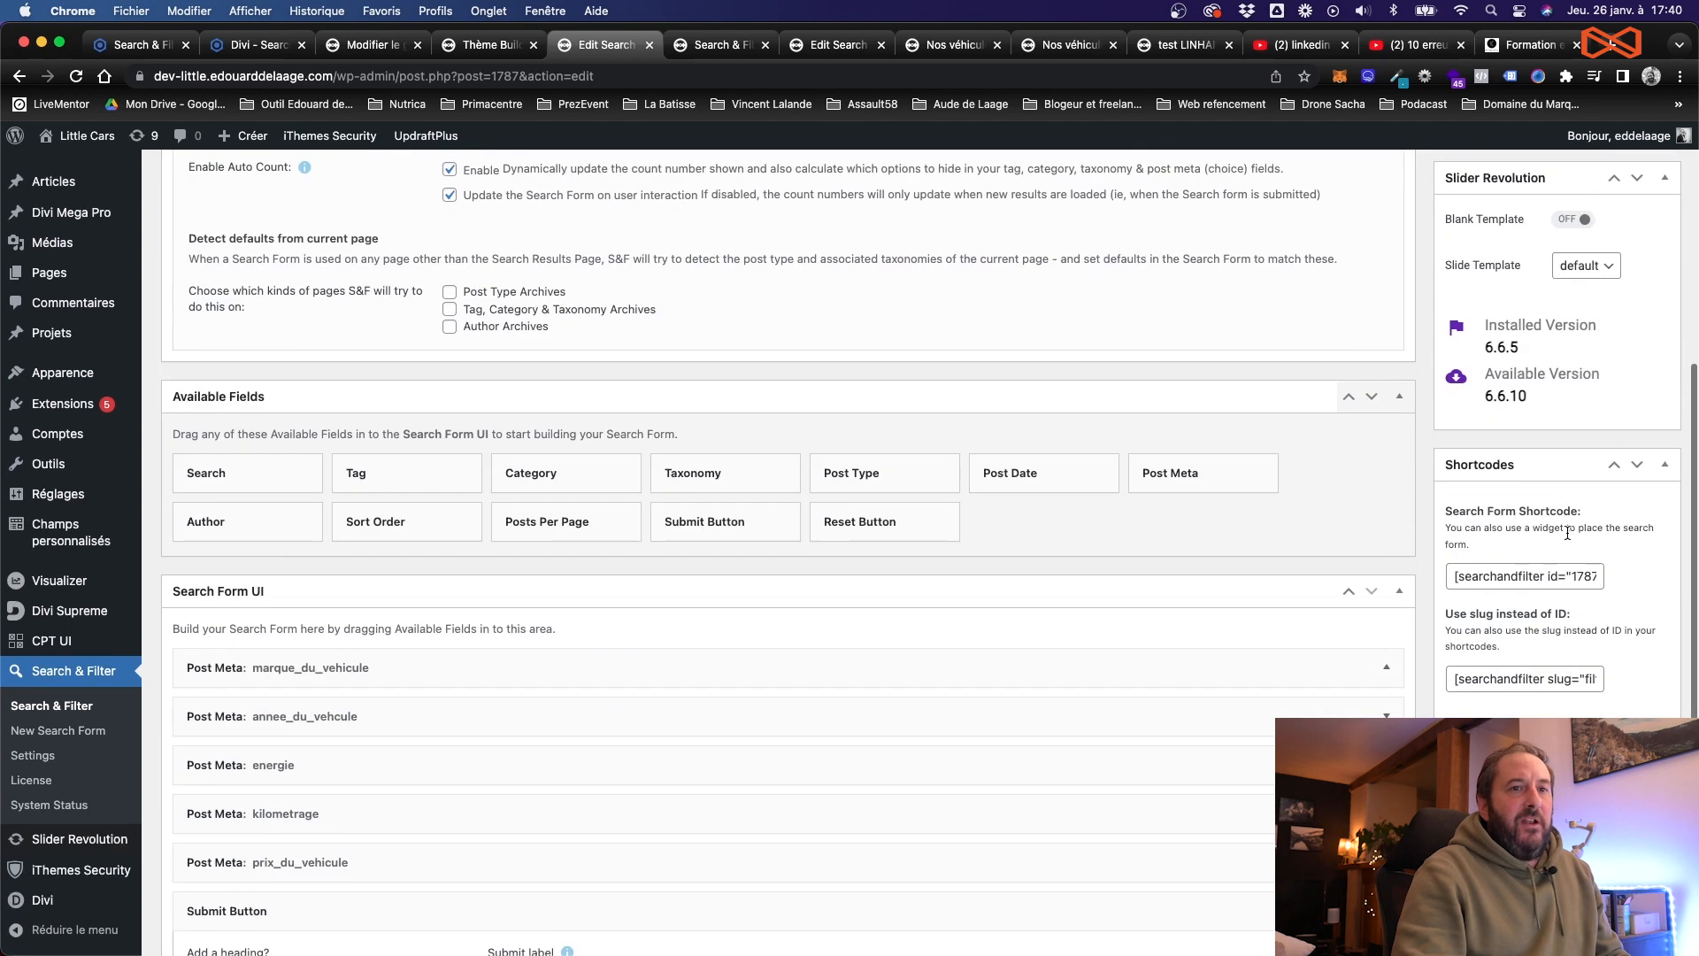
pyautogui.scroll(3, 1568, 538)
pyautogui.scroll(-3, 1478, 497)
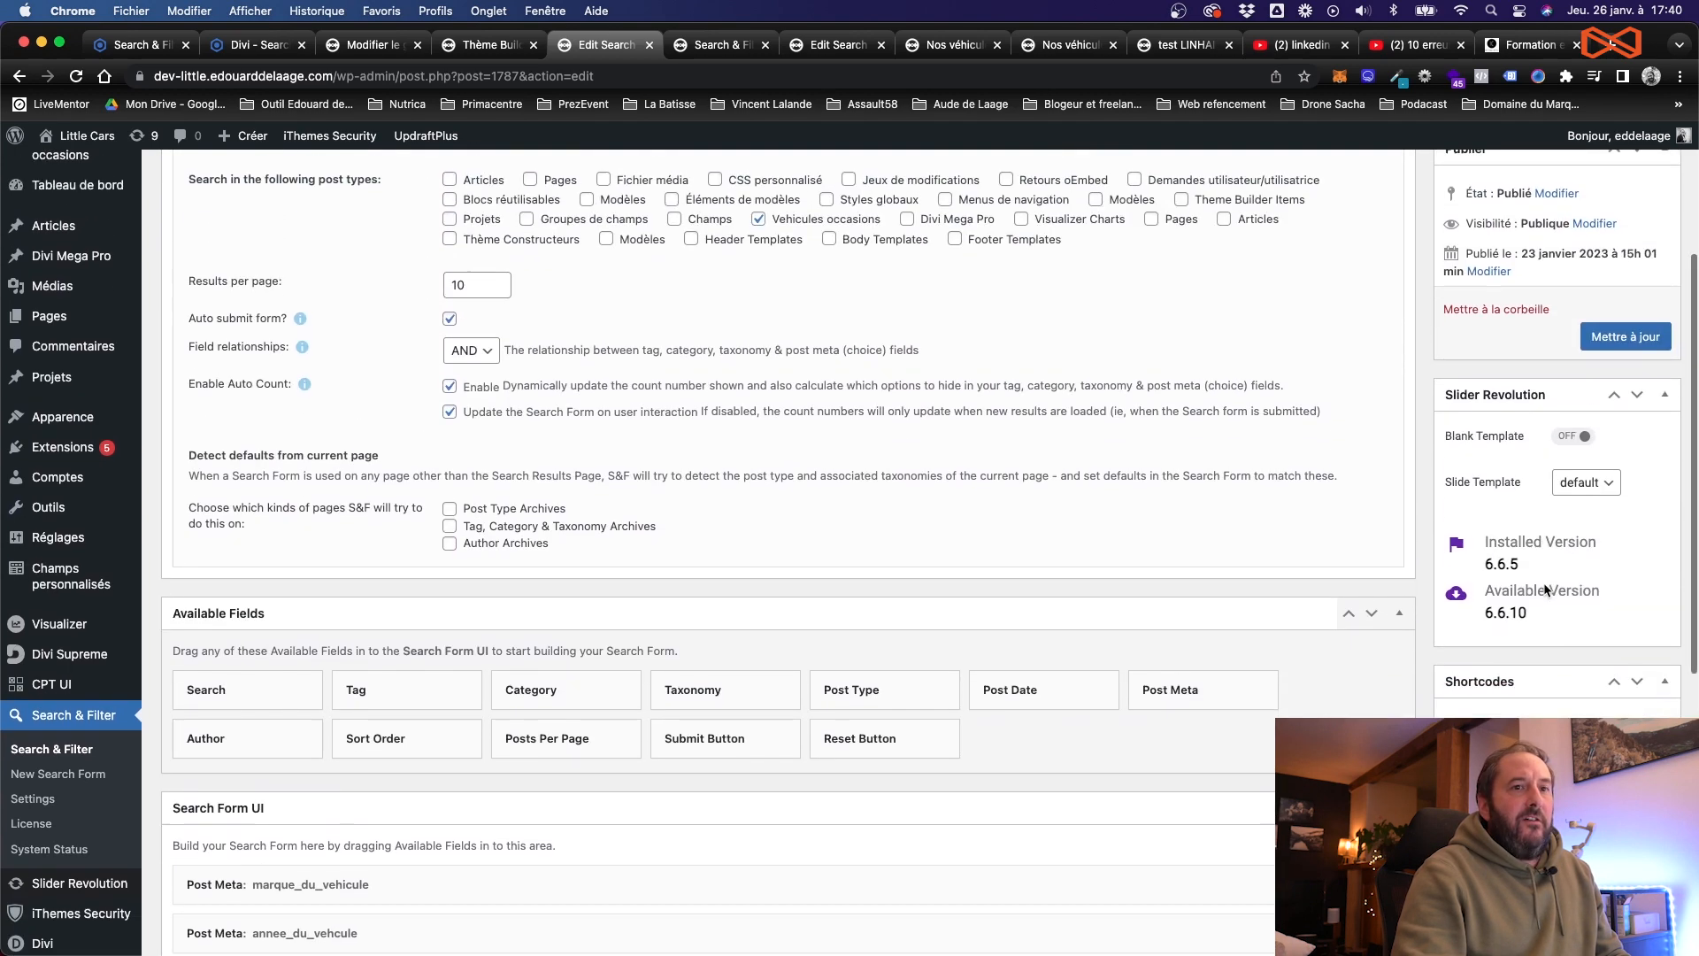
# Step: Open the filter's text module settings on the used vehicles page in the Visual Builder and select the searchandfilter shortcode in its body
pyautogui.click(916, 46)
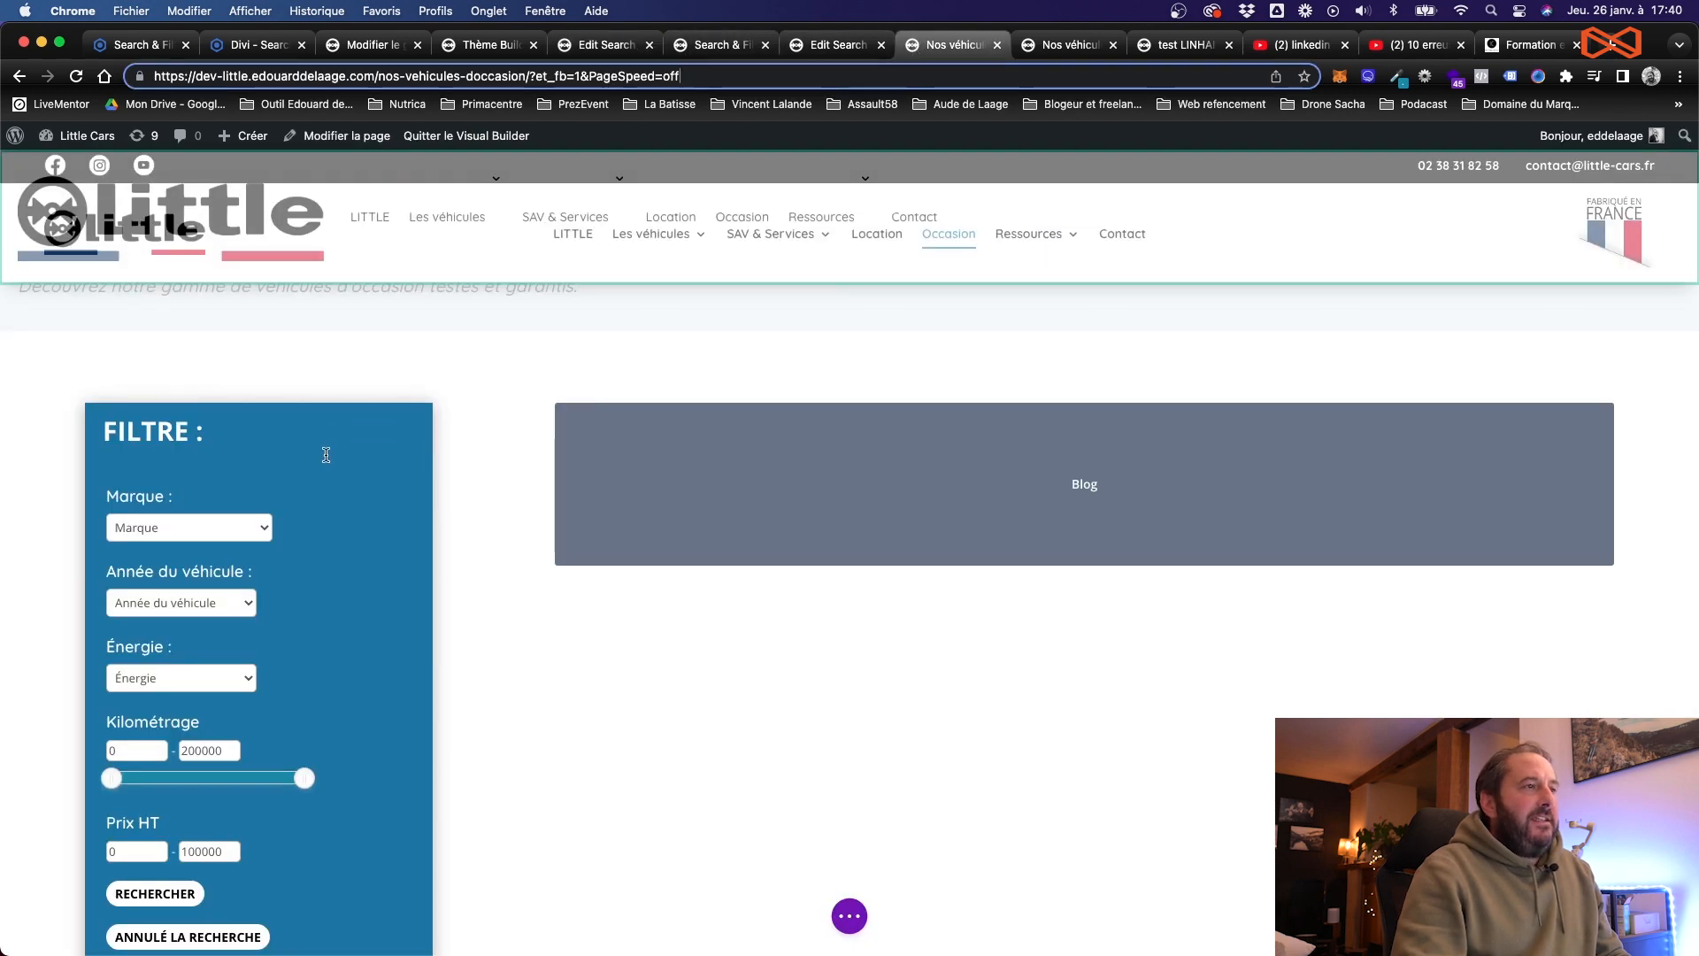
pyautogui.moveTo(299, 542)
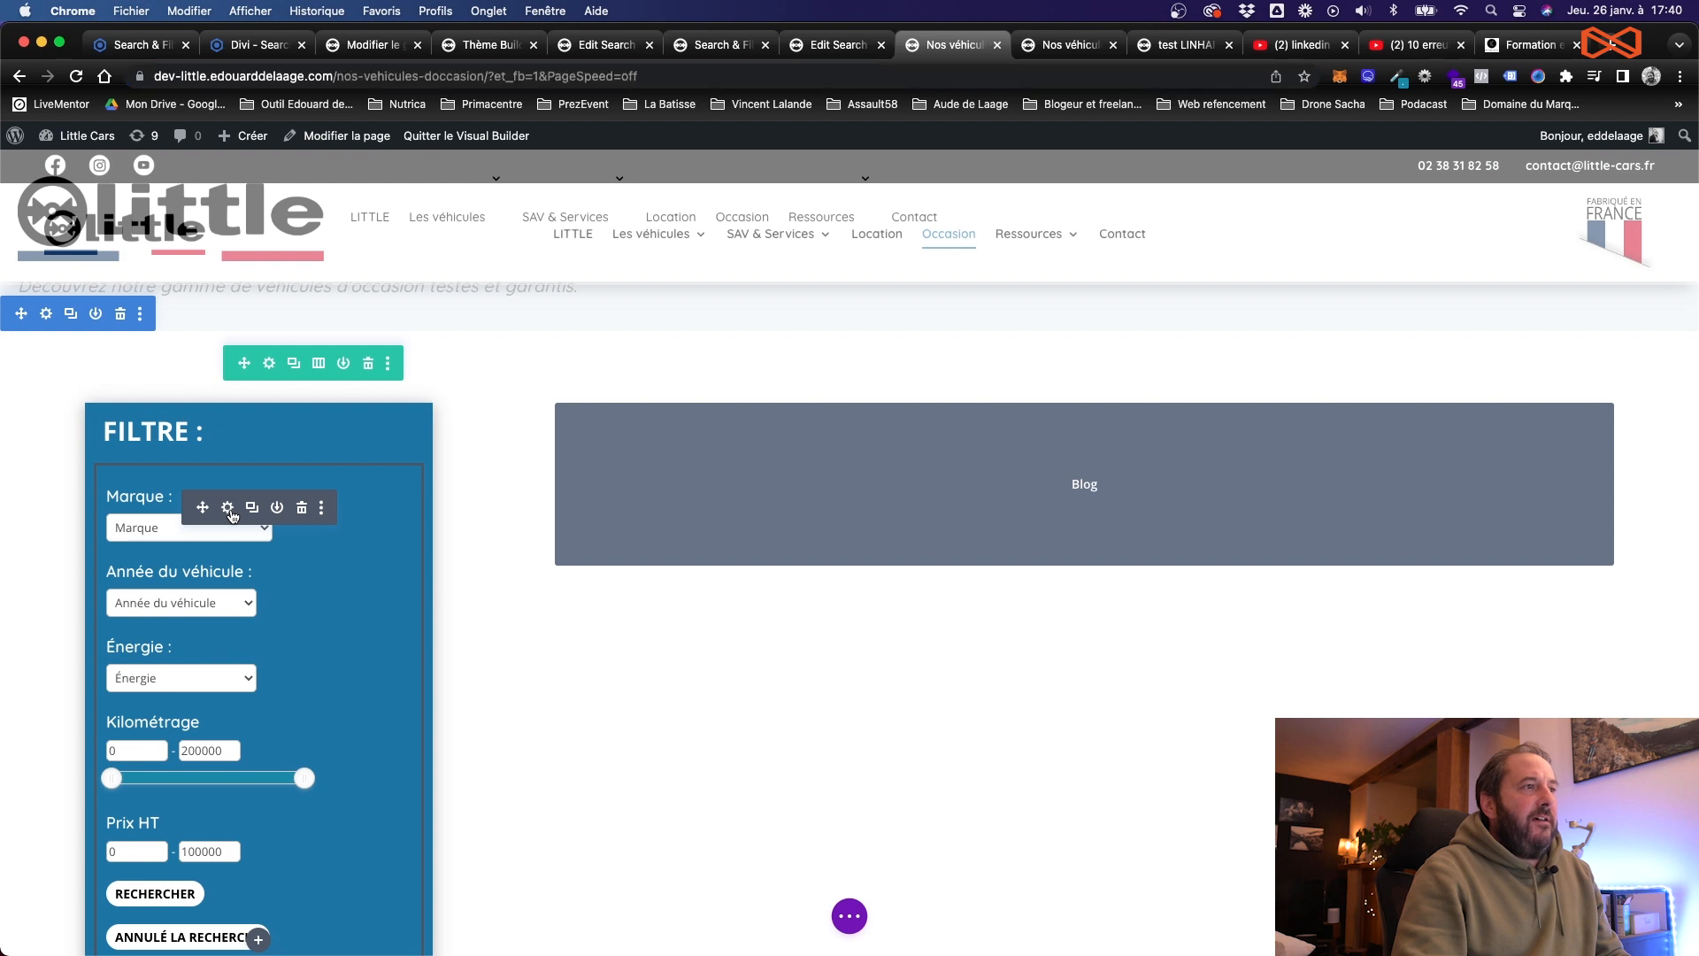
pyautogui.click(228, 509)
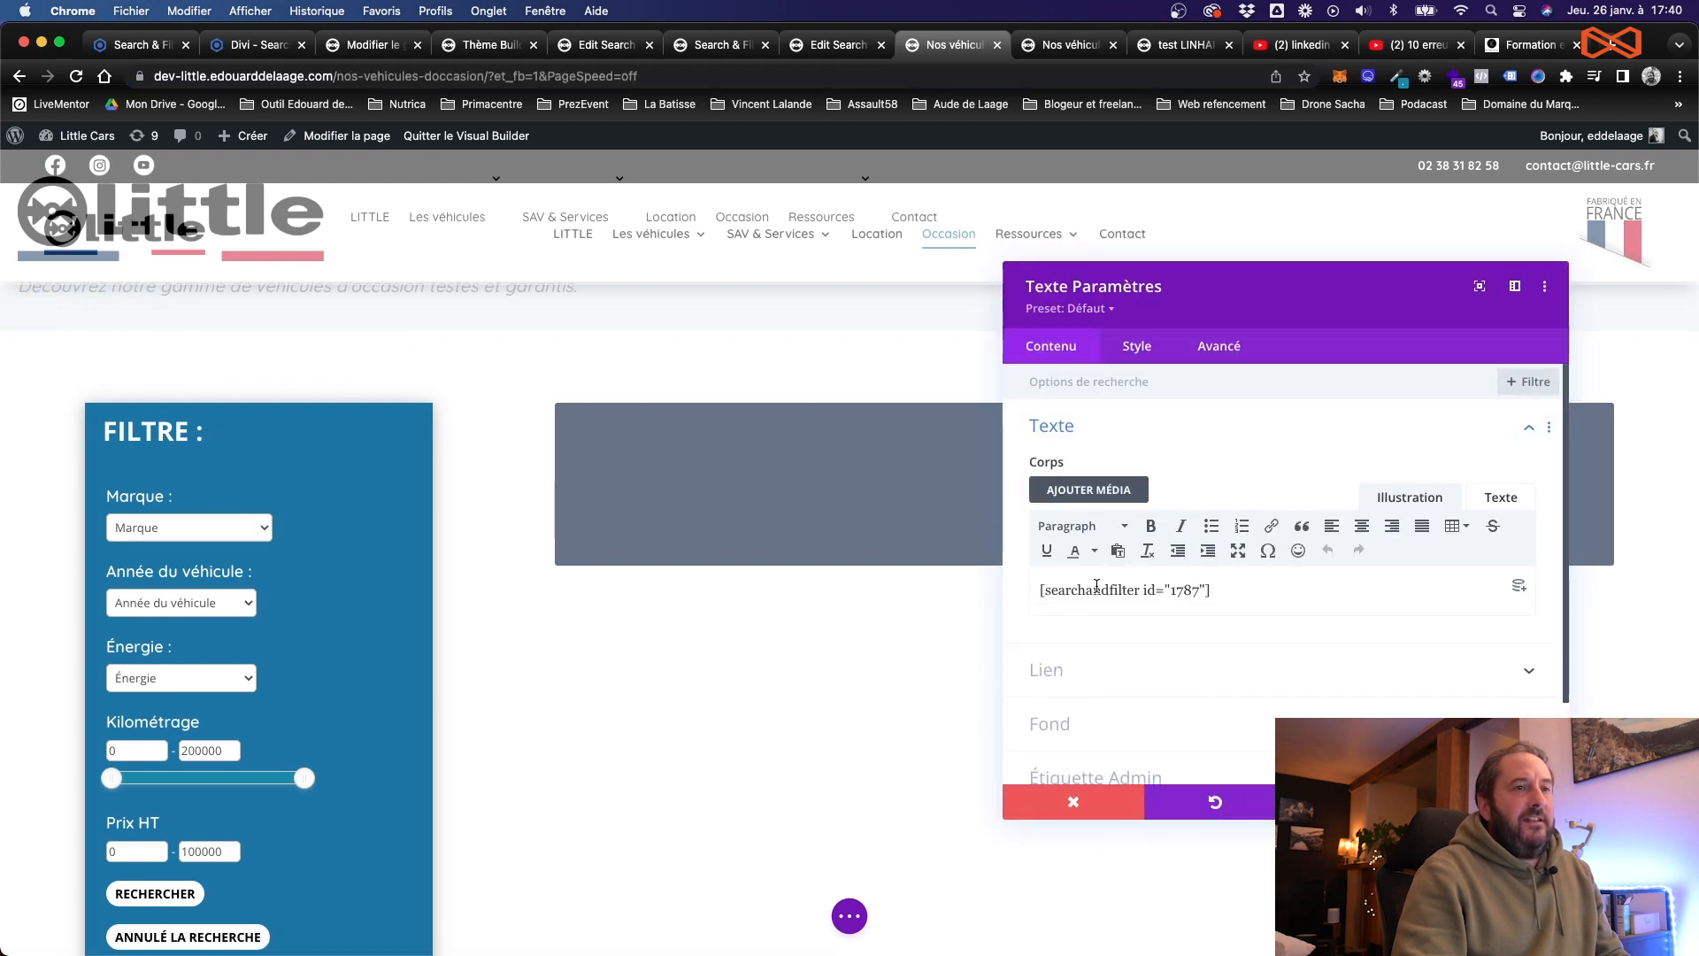
pyautogui.tripleClick(1062, 592)
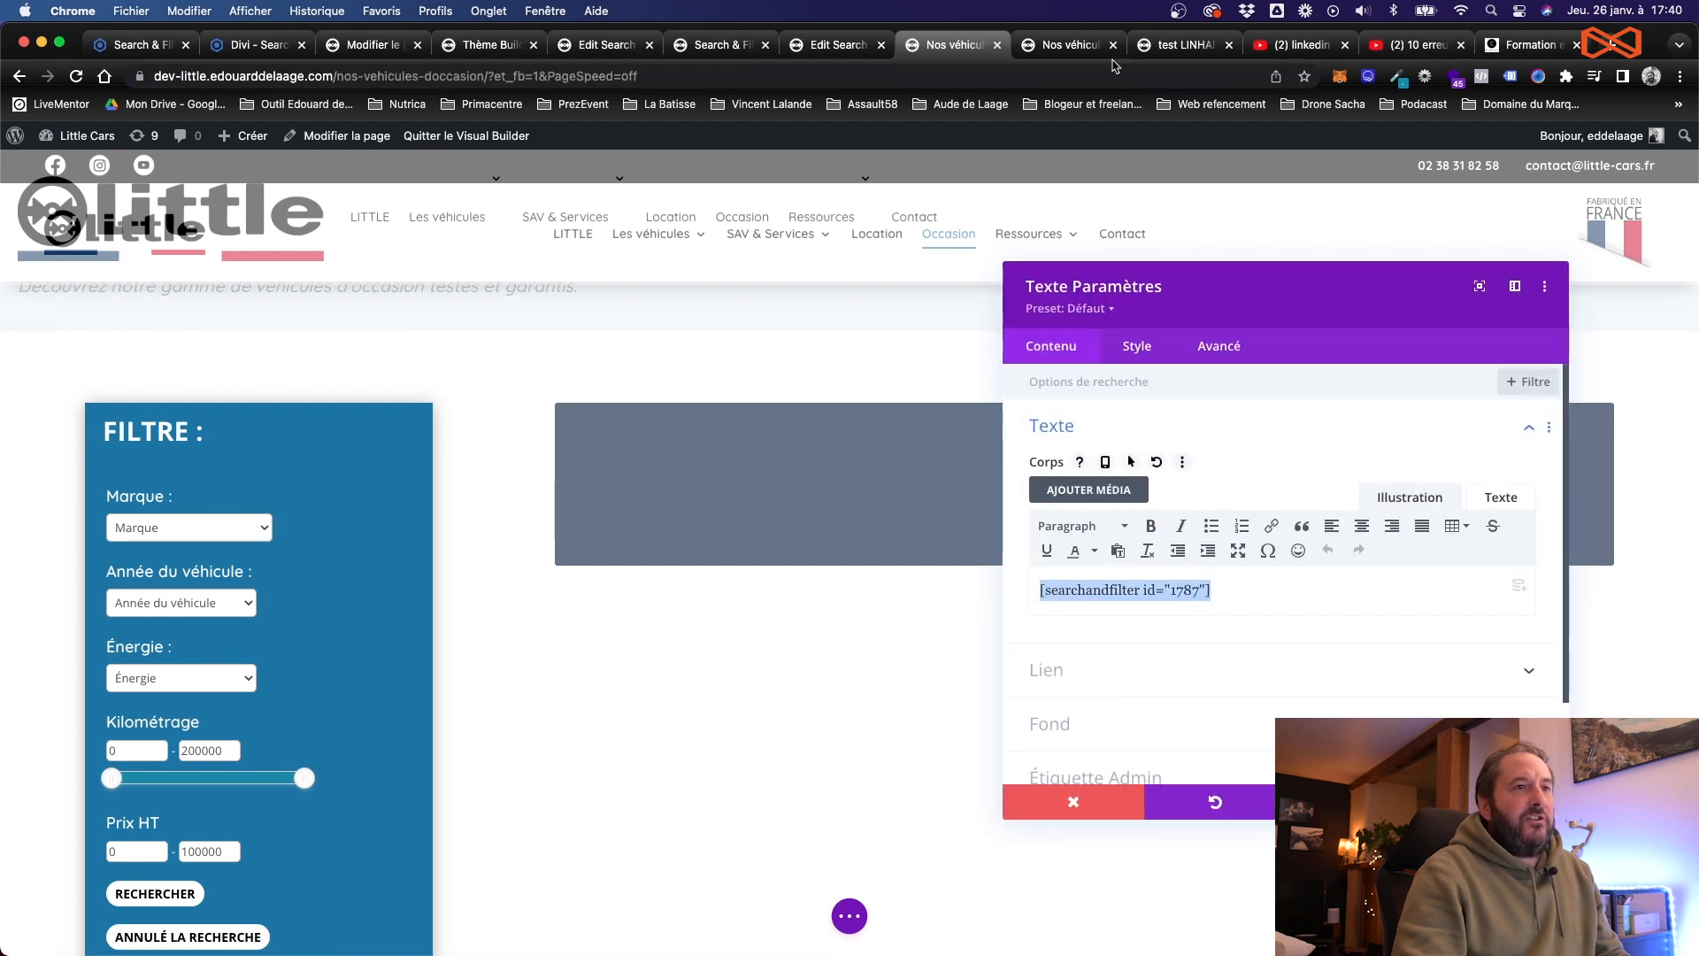
# Step: Return to the search form editor and find the Search Form Shortcode that matches the one in the text module
pyautogui.click(567, 49)
pyautogui.scroll(10, 849, 507)
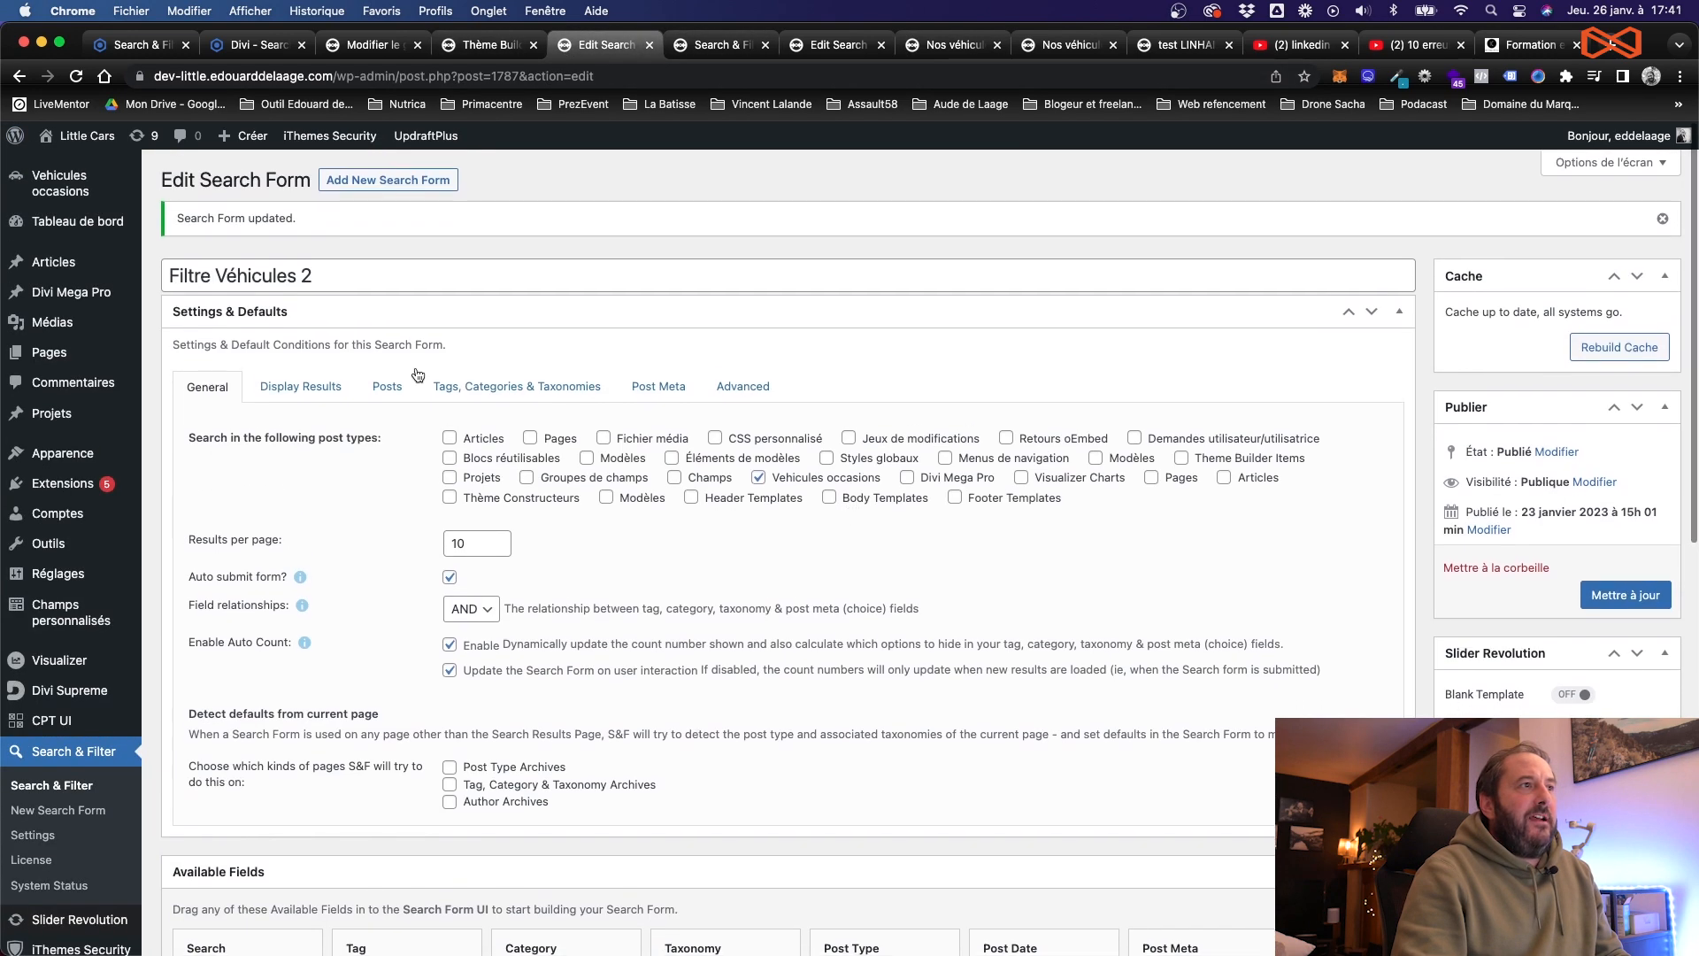
pyautogui.scroll(-2, 987, 469)
pyautogui.scroll(-10, 987, 469)
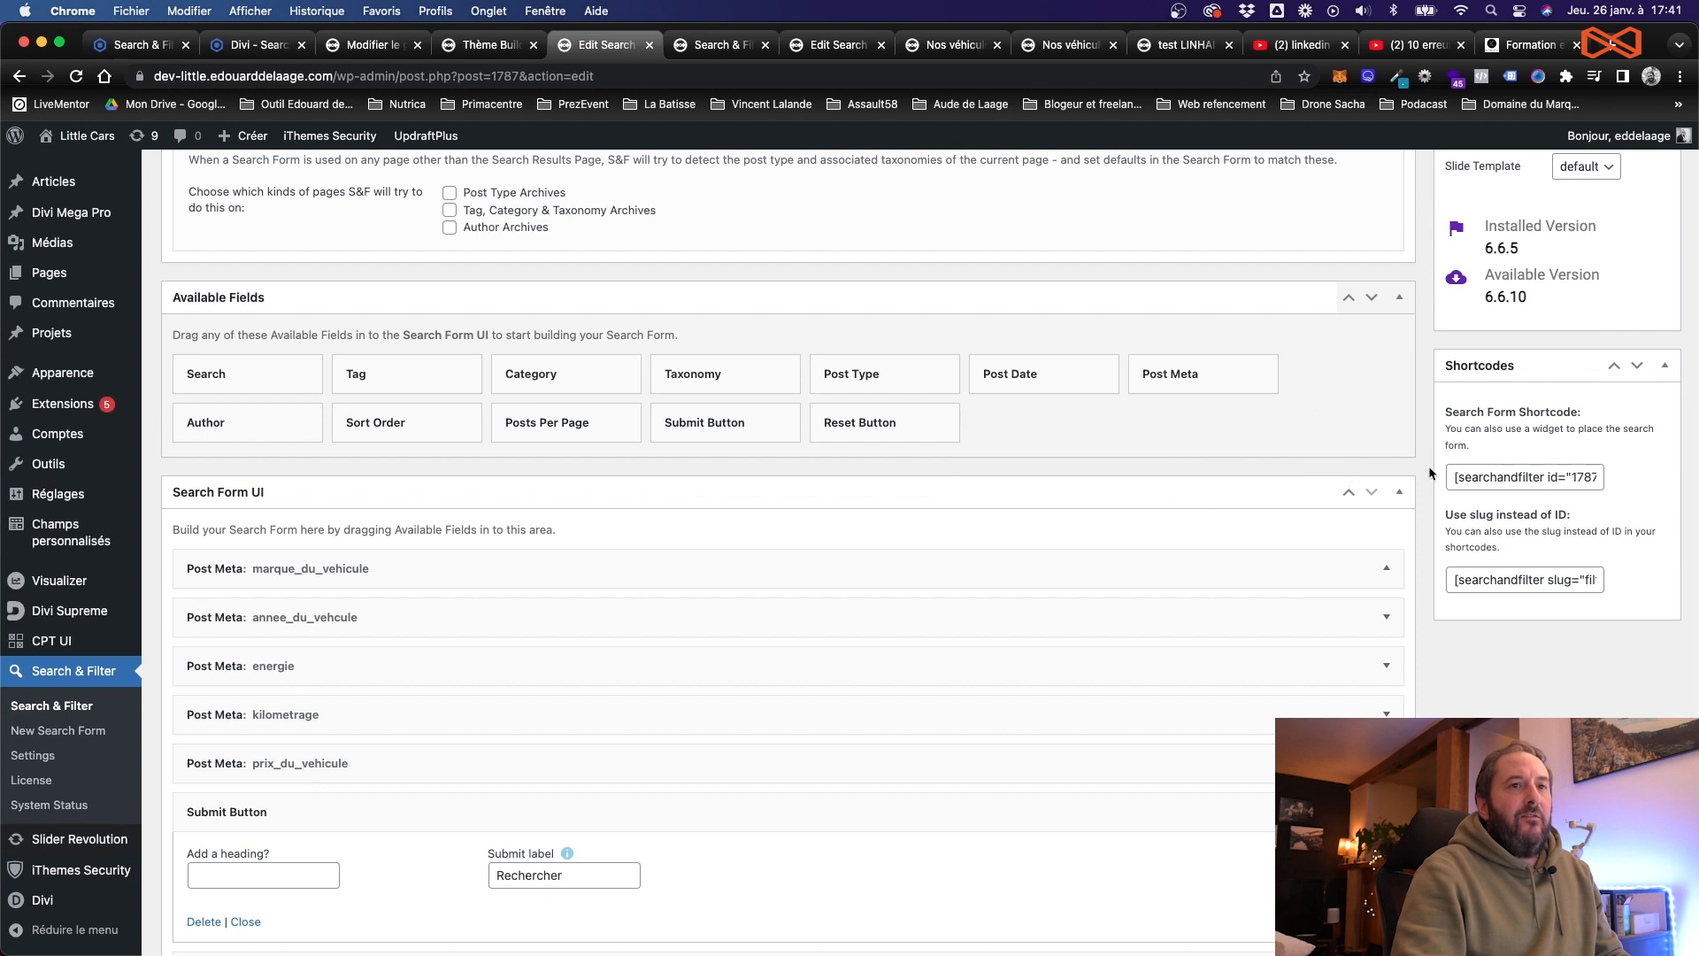
# Step: Select the form's ID shortcode, open the list of search forms, and highlight the same shortcode in the Filtre Véhicules 2 row
pyautogui.tripleClick(1465, 477)
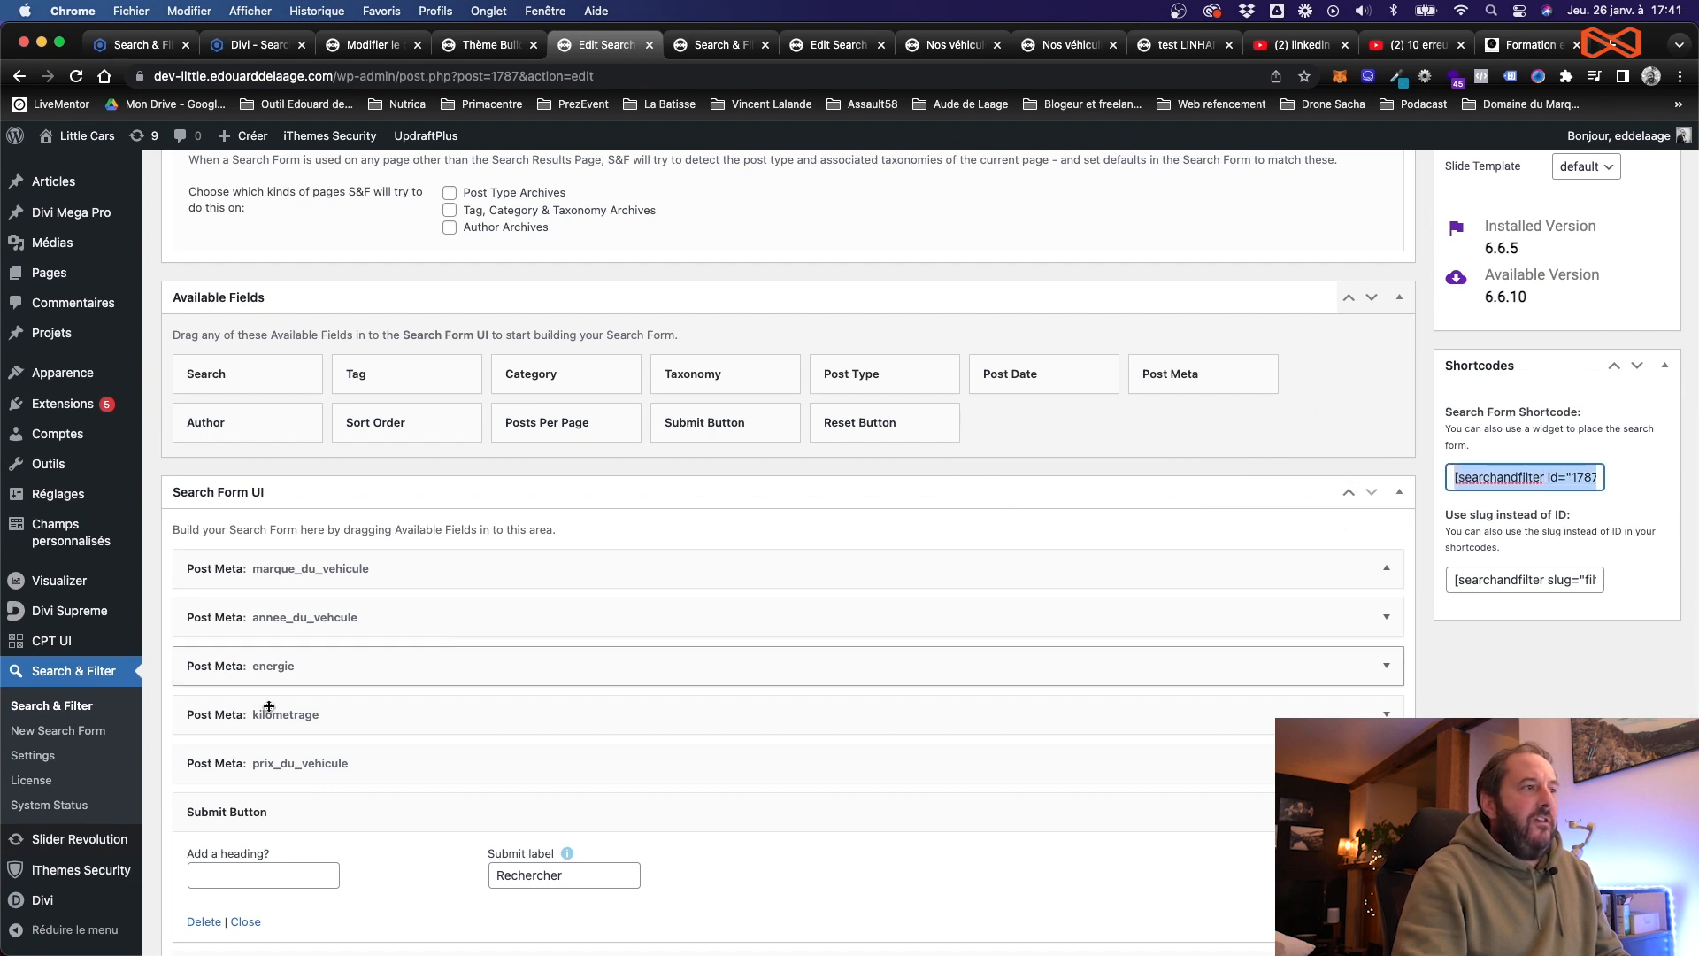
pyautogui.click(80, 704)
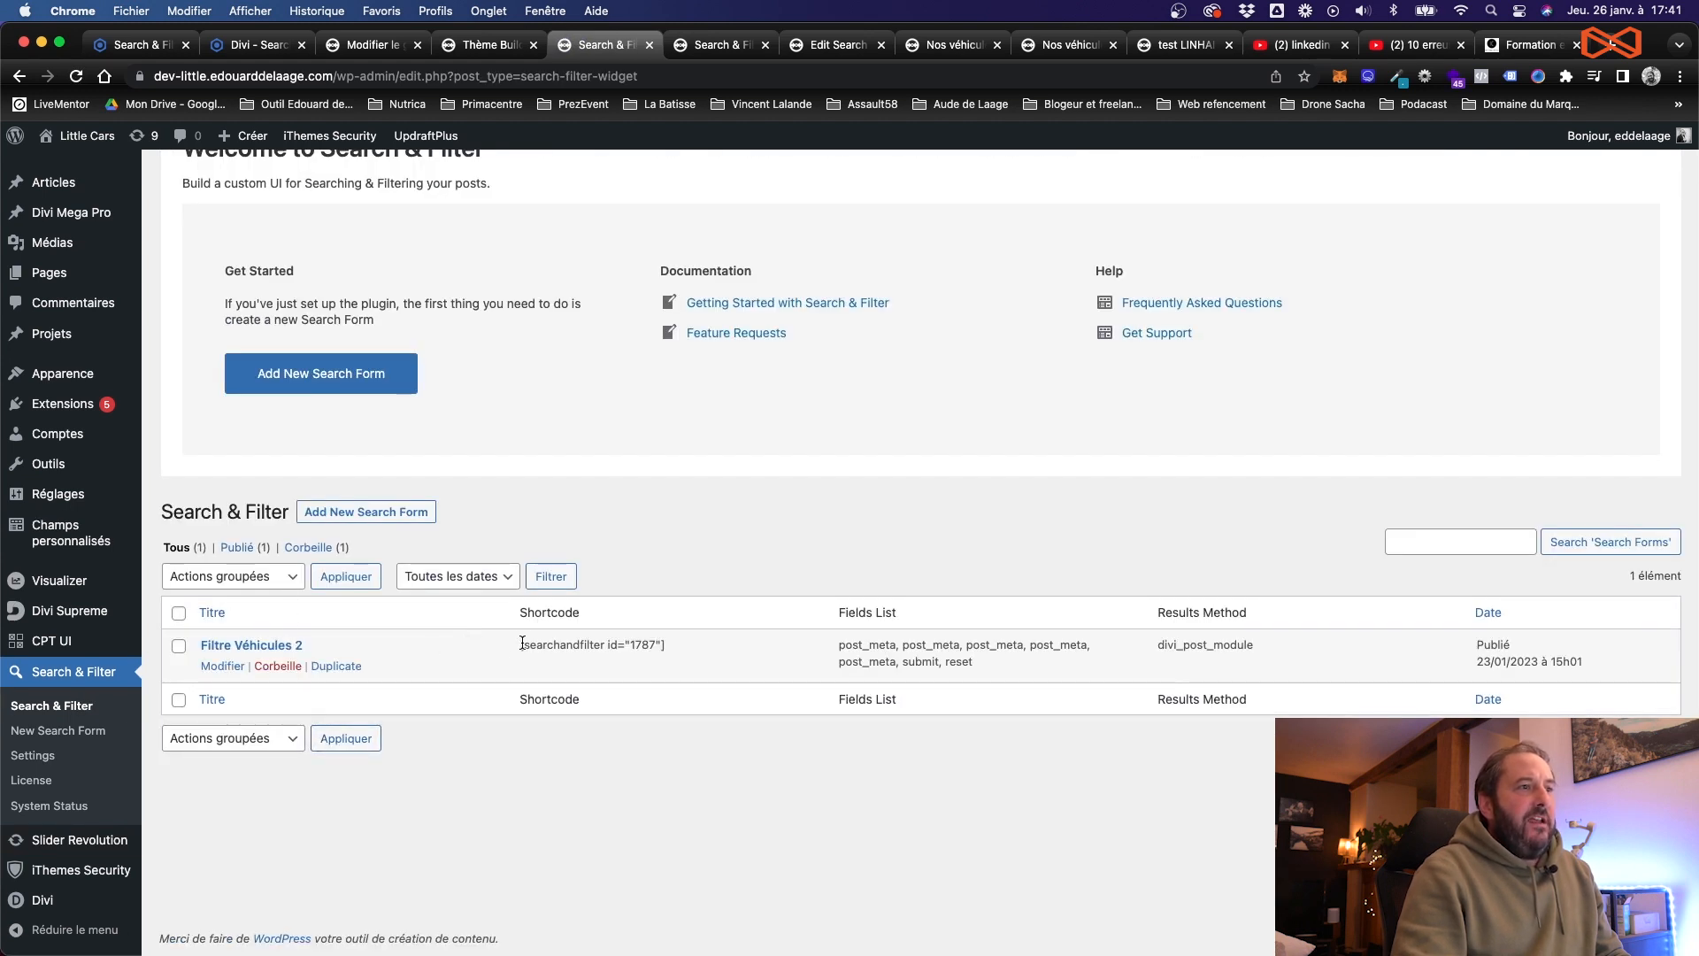
pyautogui.moveTo(522, 643)
pyautogui.mouseDown()
pyautogui.moveTo(672, 639)
pyautogui.moveTo(518, 645)
pyautogui.mouseUp()
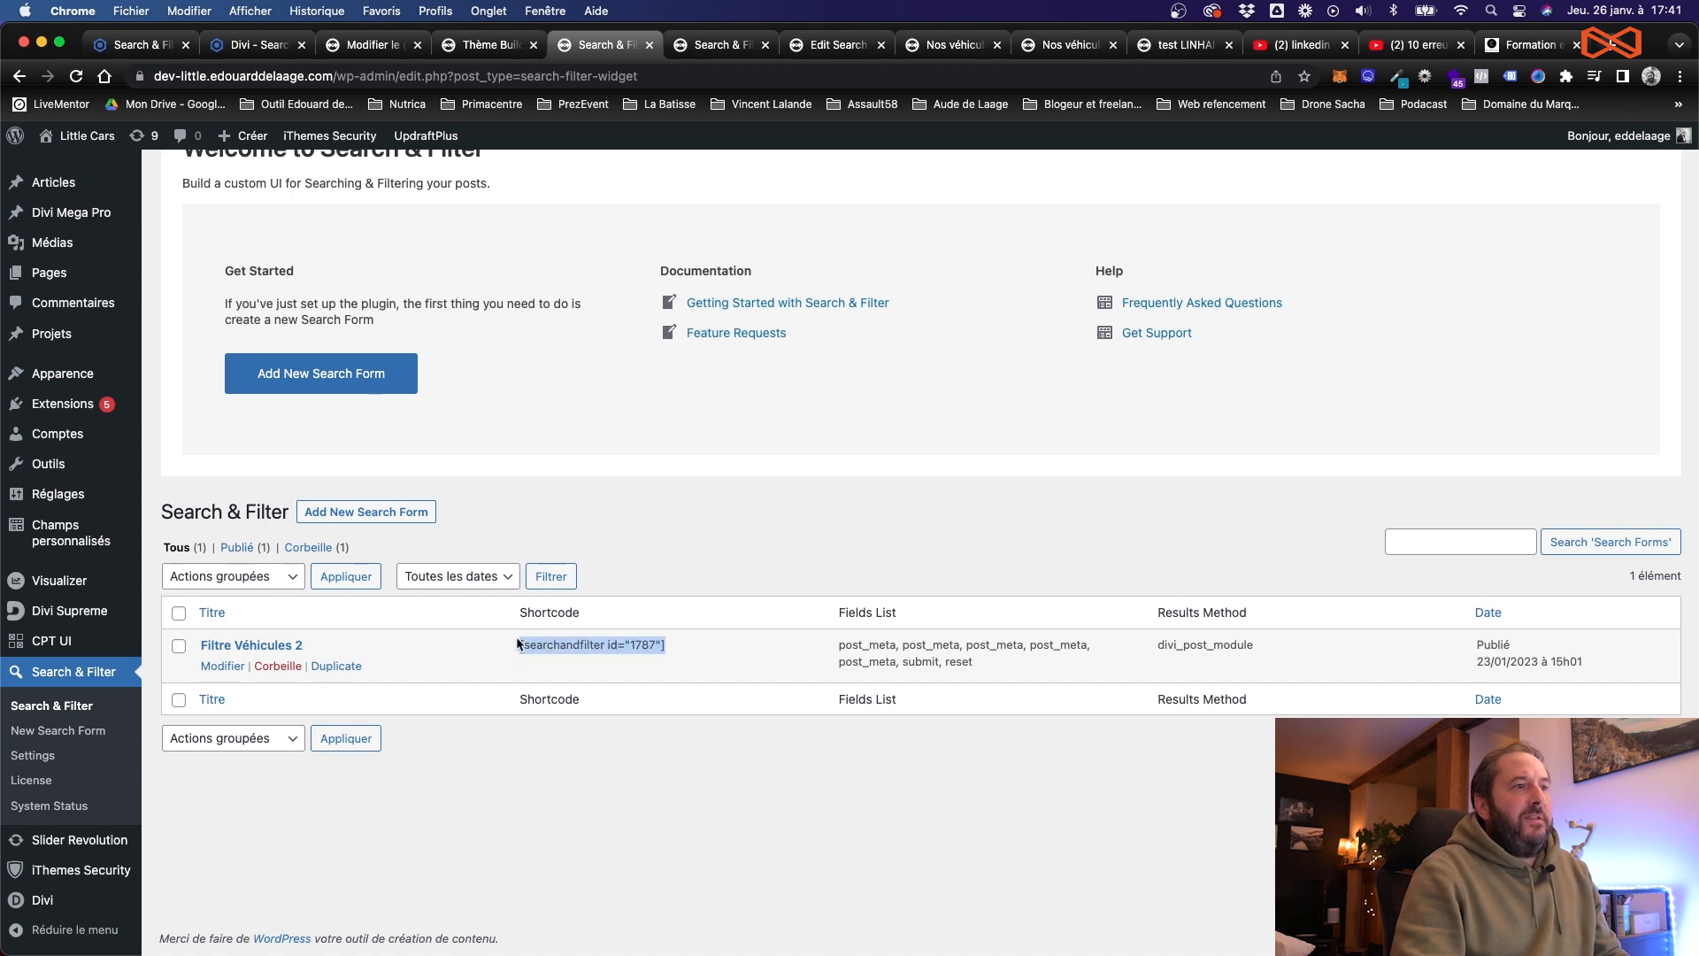
# Step: Return to the used vehicles page in the Visual Builder, reposition the text module's settings window, and close it without saving
pyautogui.click(951, 45)
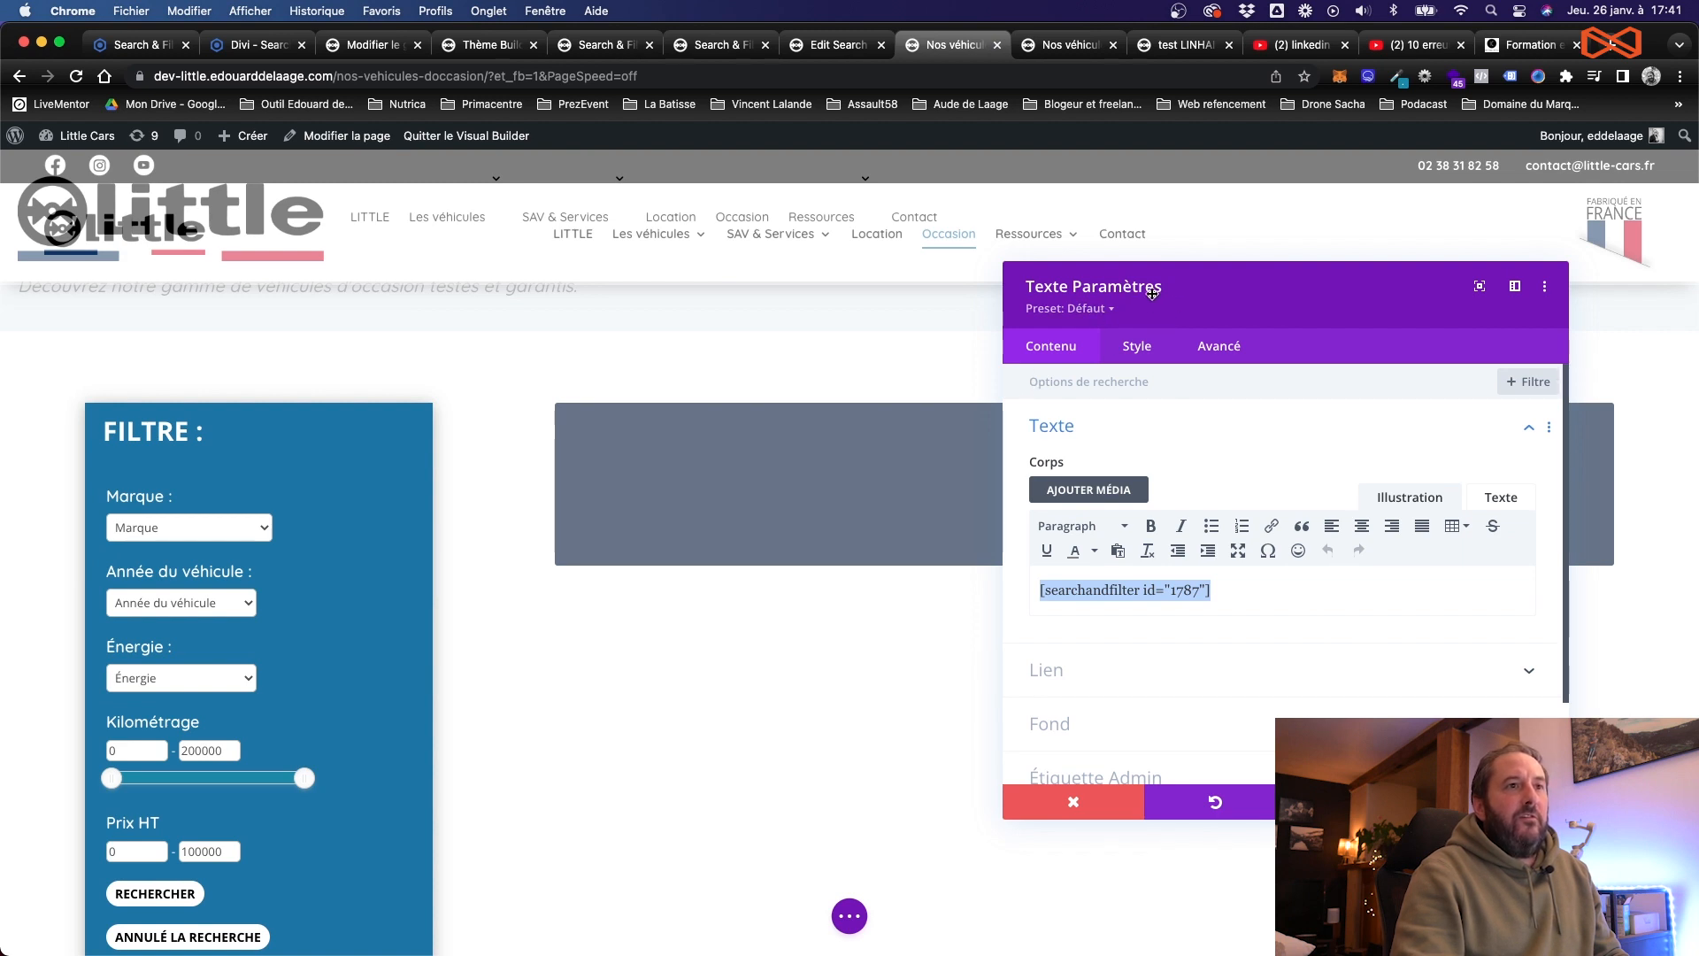
pyautogui.moveTo(1249, 292); pyautogui.dragTo(1108, 319)
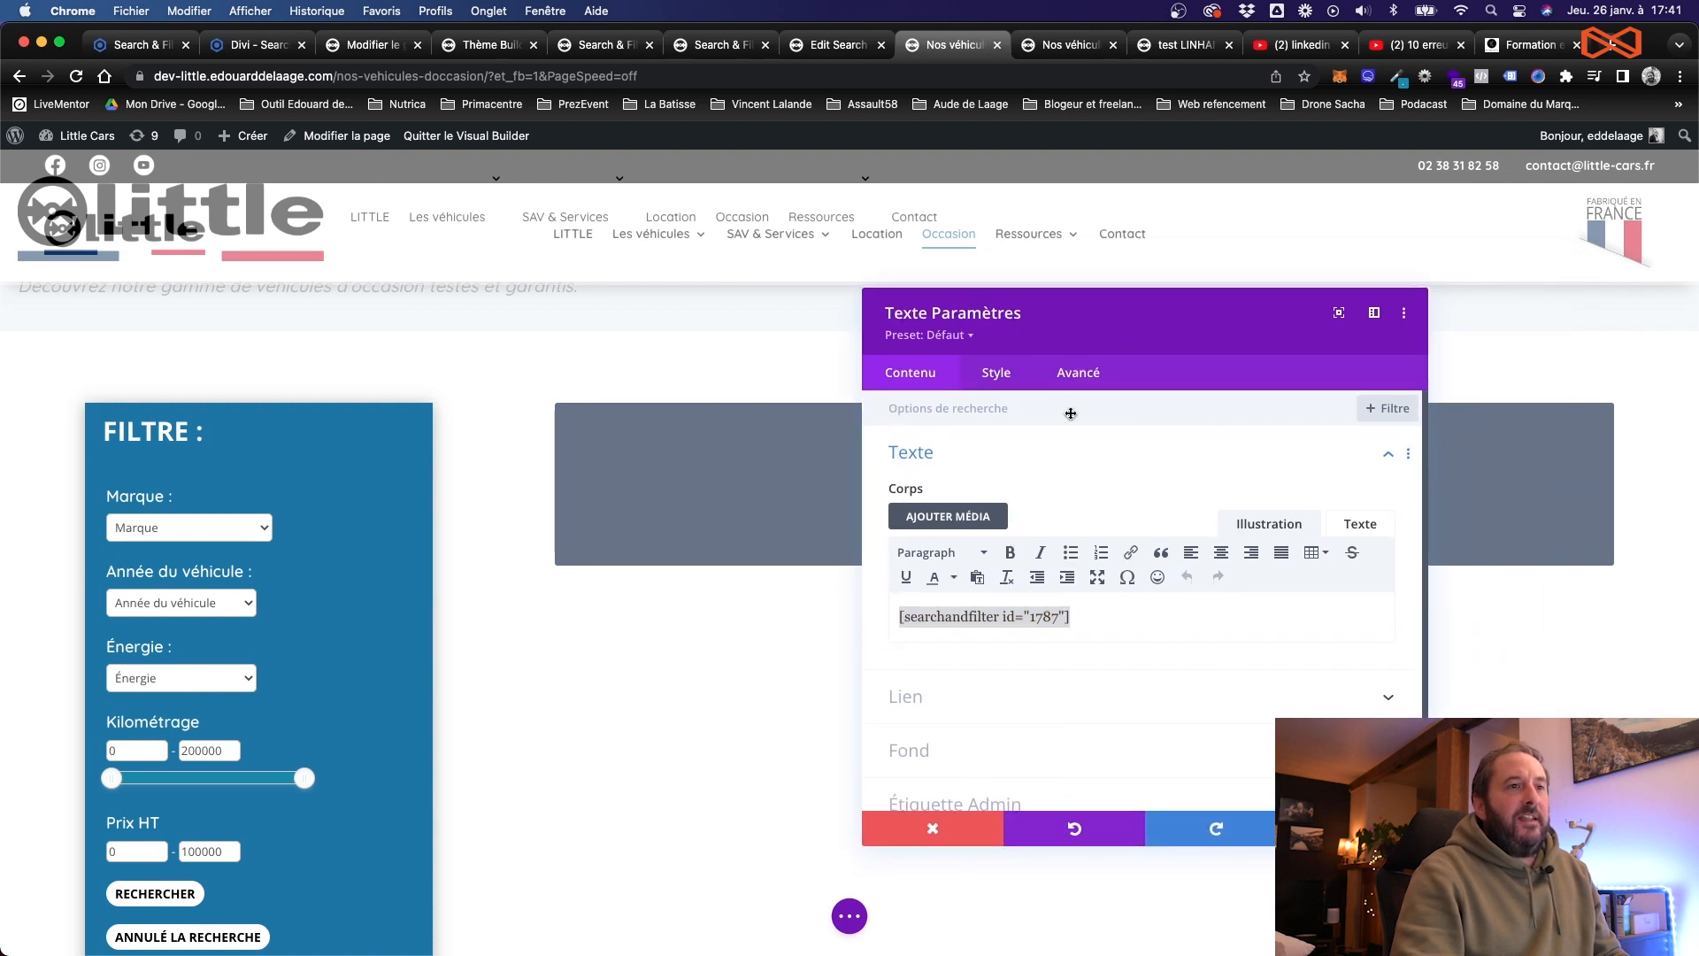
pyautogui.click(947, 831)
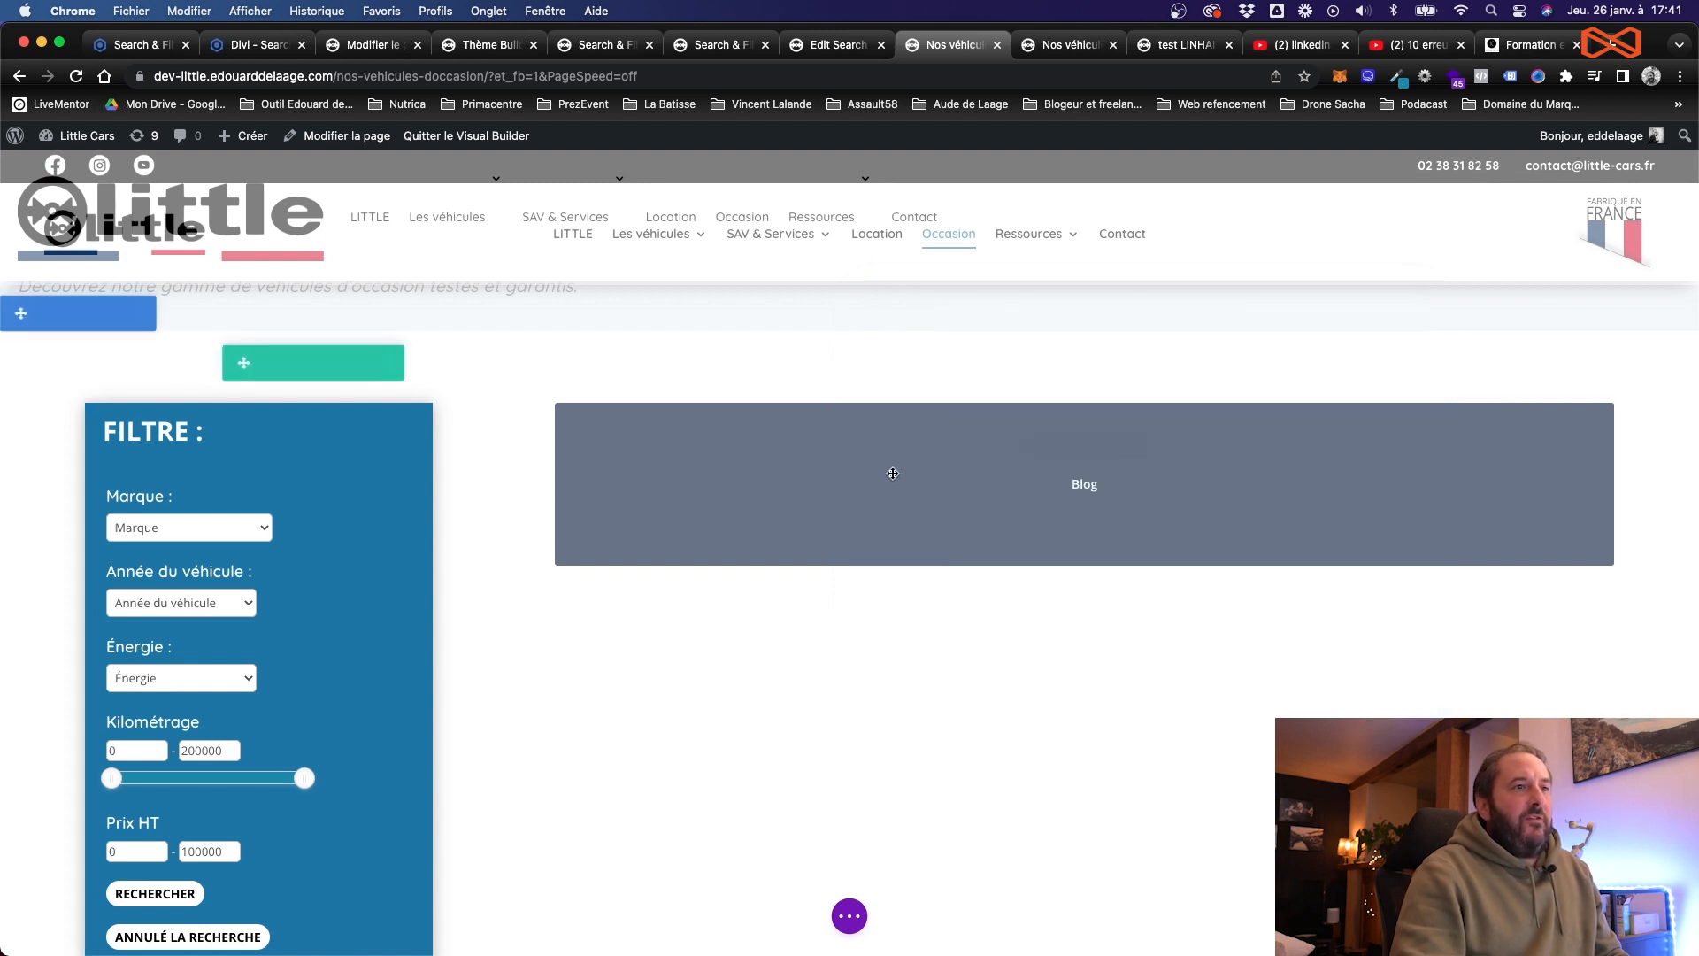
# Step: Open the Blog module's settings, review its post type and its Search & Filter form link options, and close the settings
pyautogui.moveTo(960, 470)
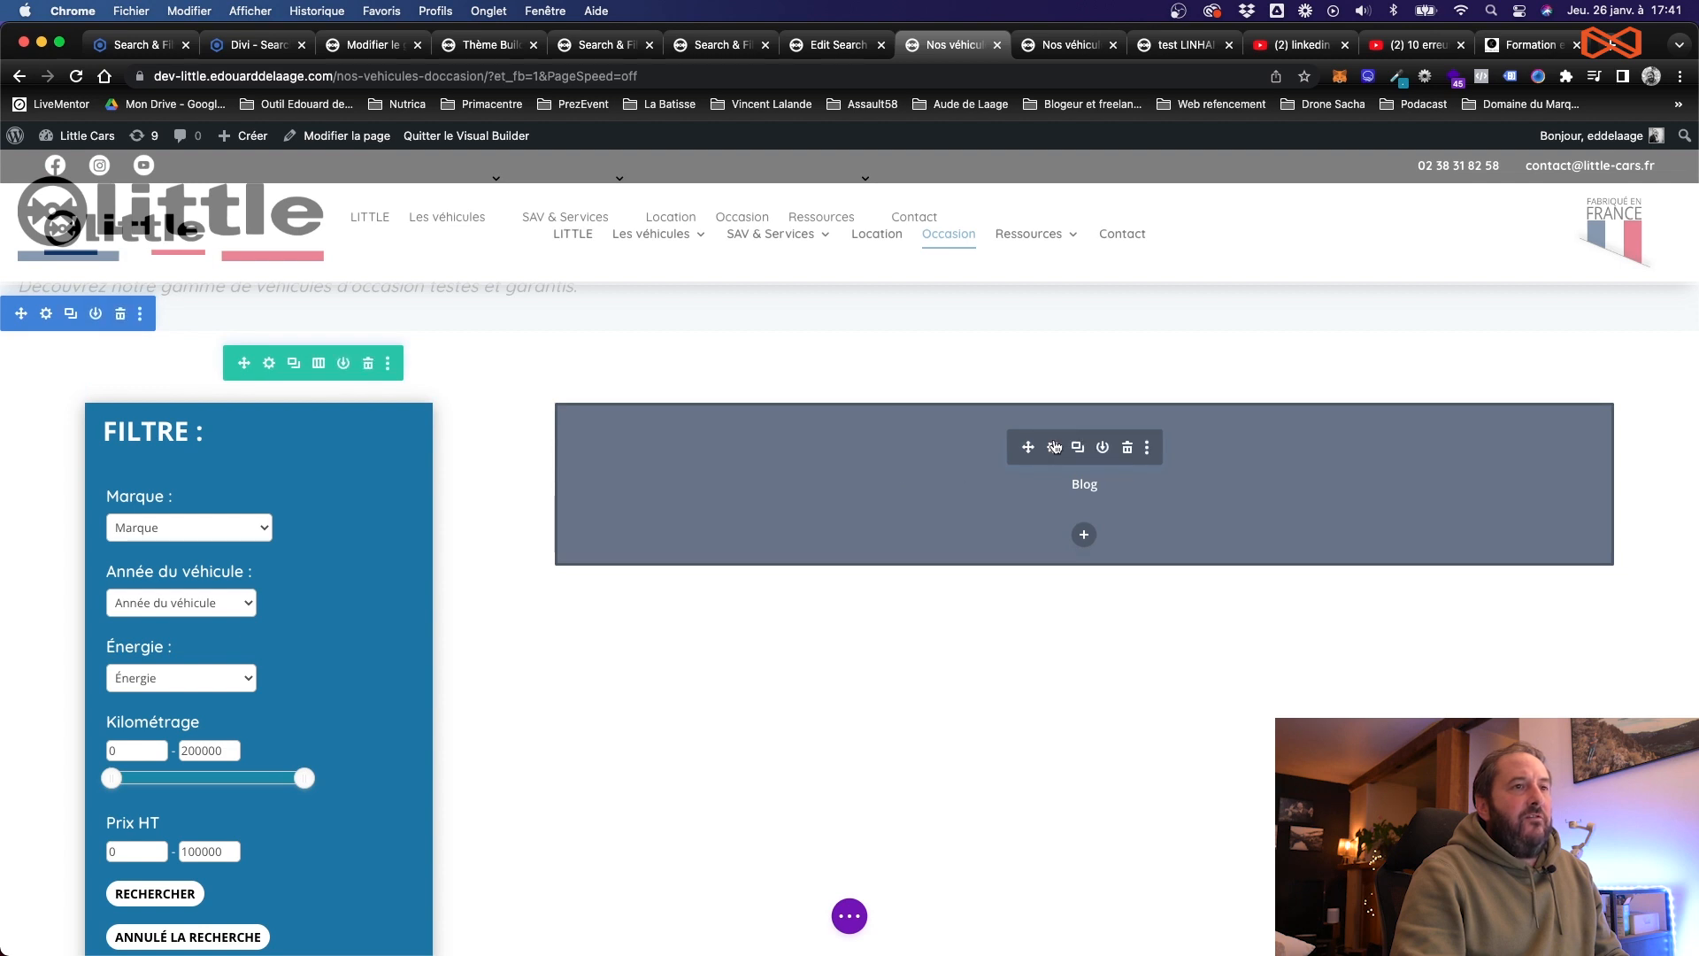
pyautogui.click(1058, 488)
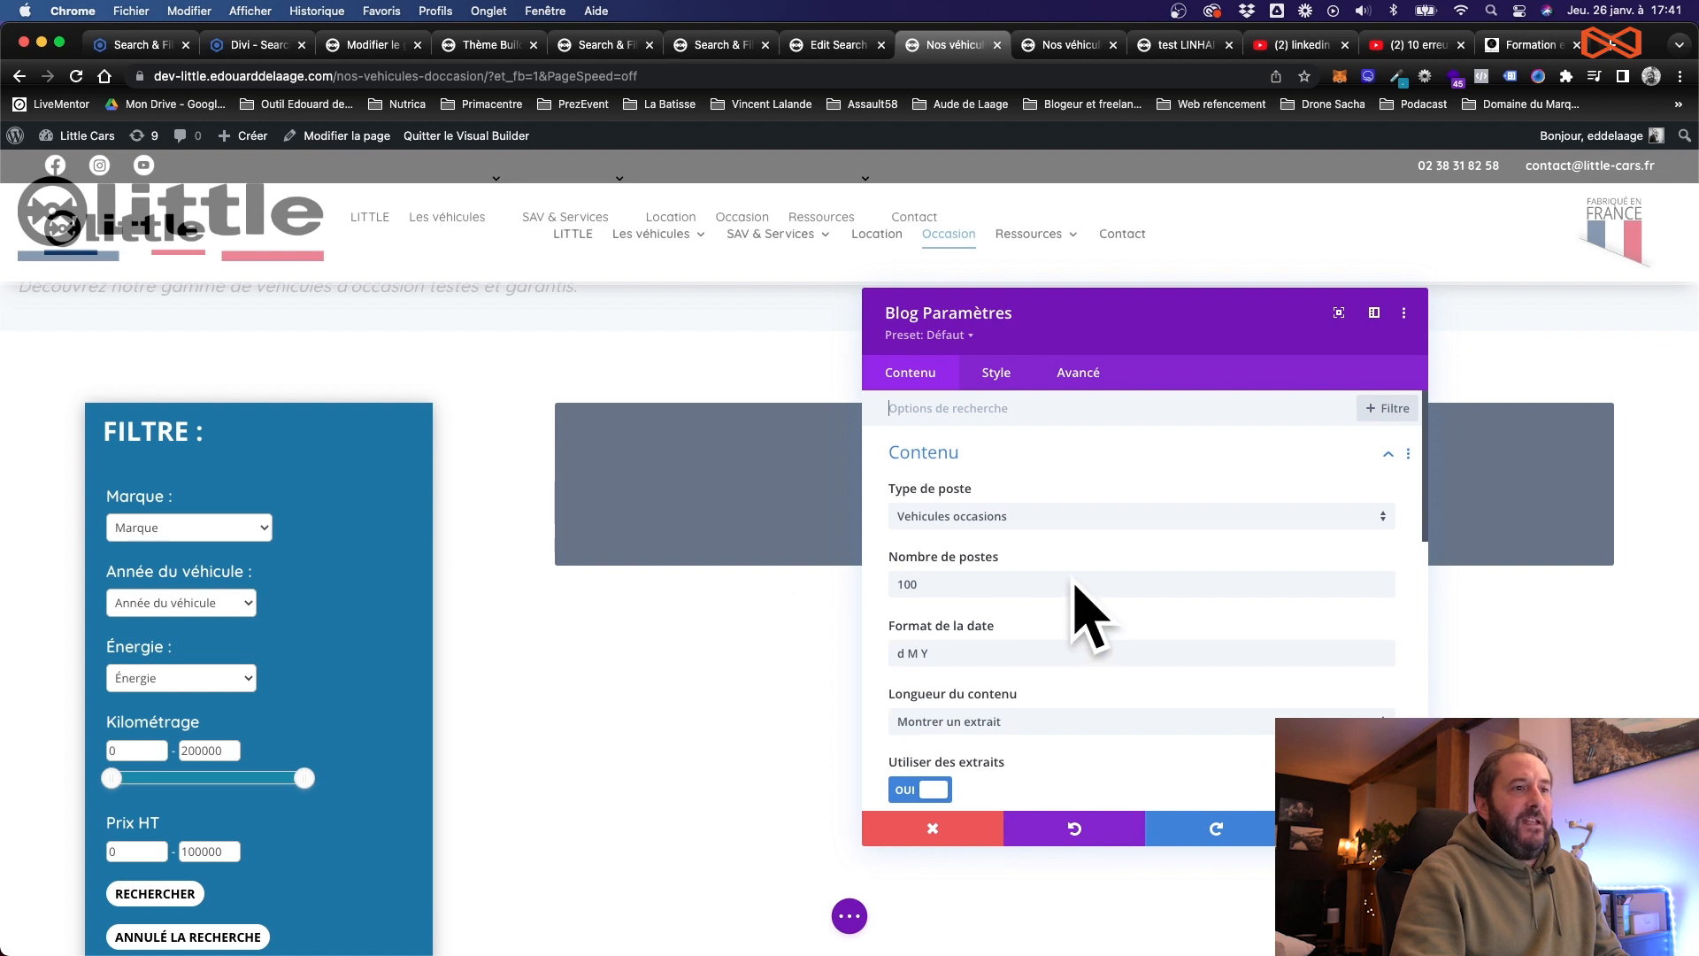
pyautogui.scroll(-2, 1044, 602)
pyautogui.scroll(-7, 1004, 597)
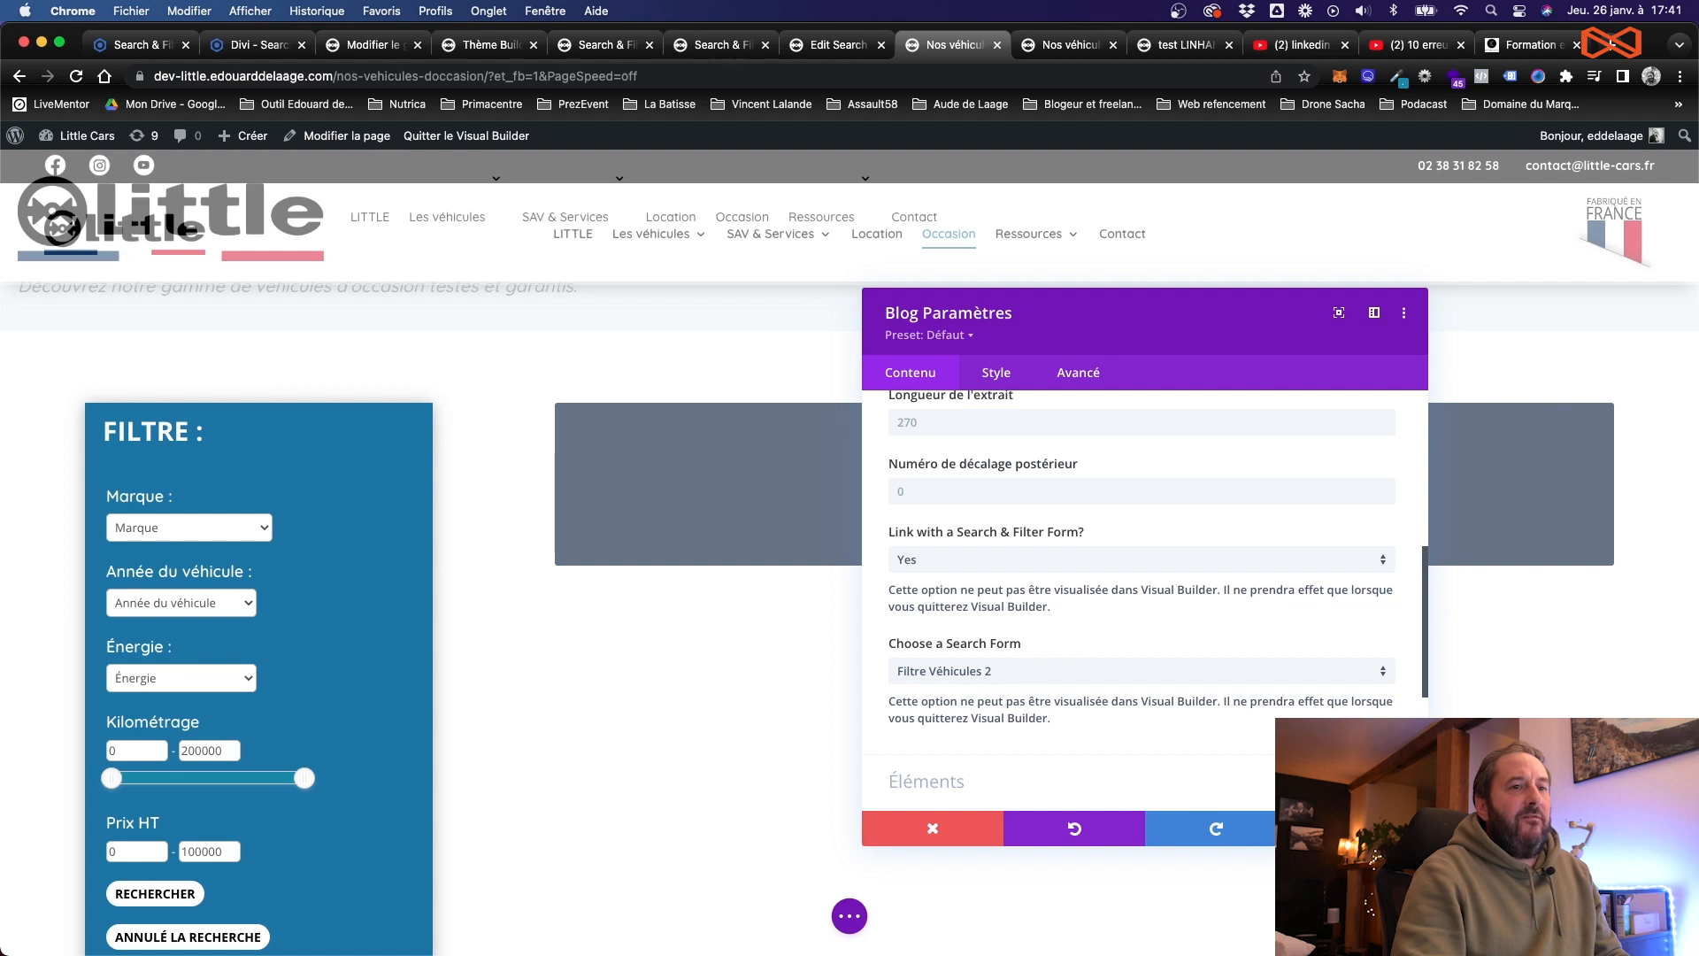
pyautogui.click(1357, 828)
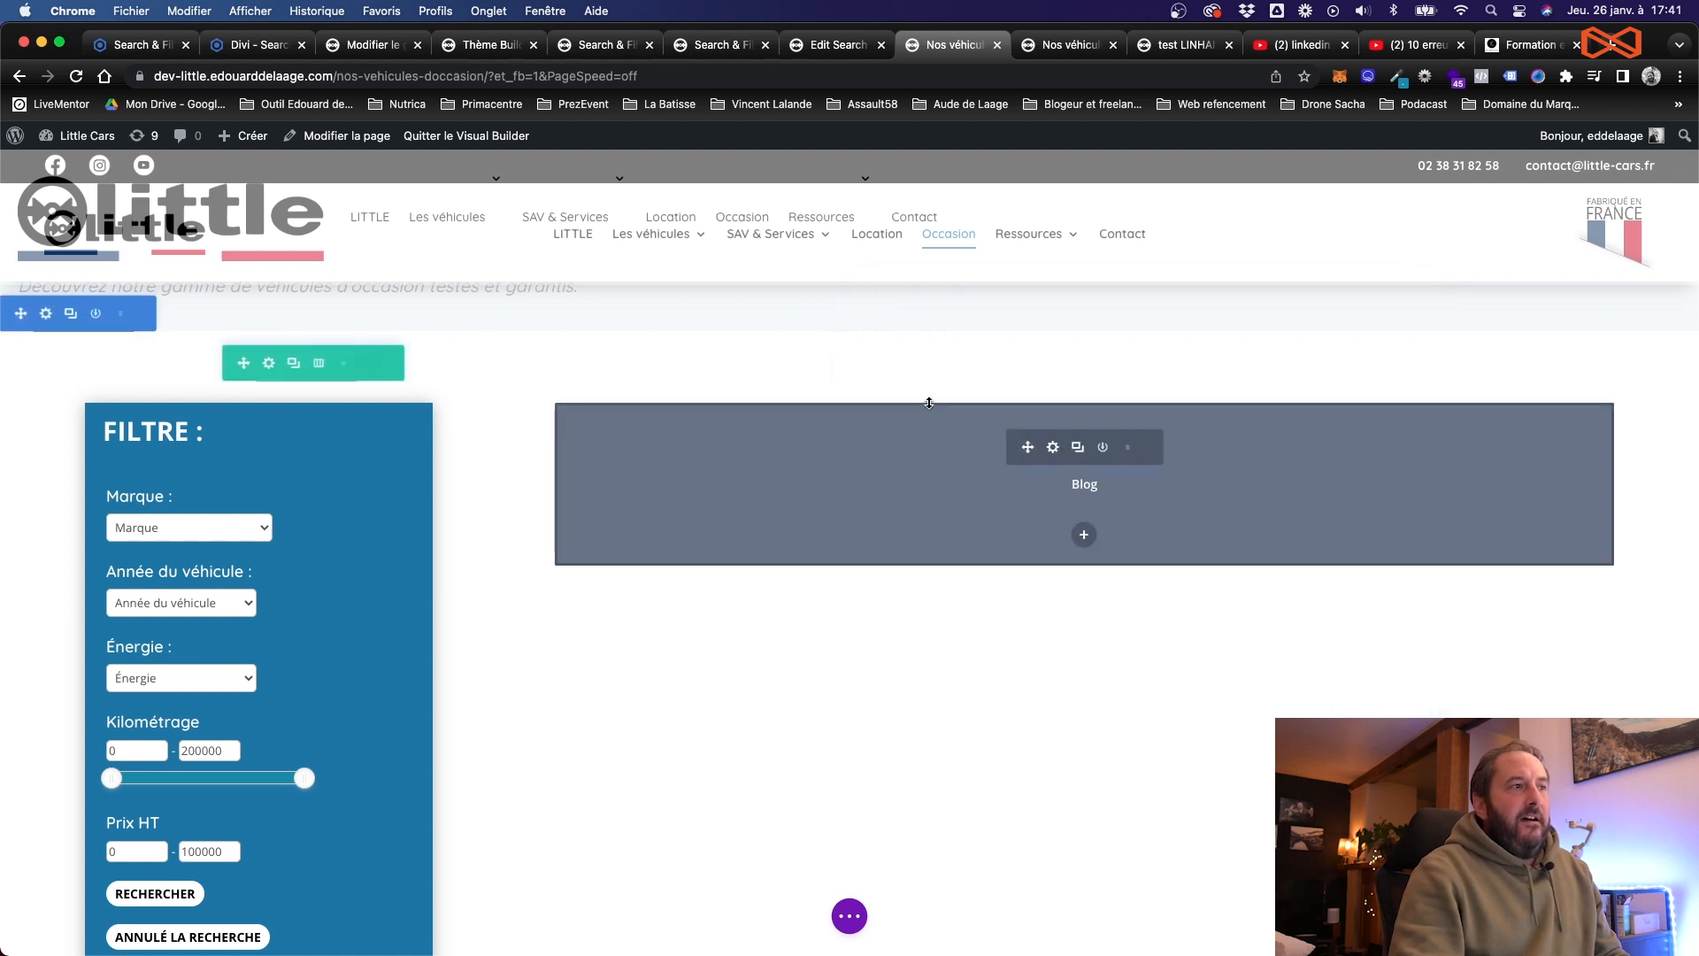